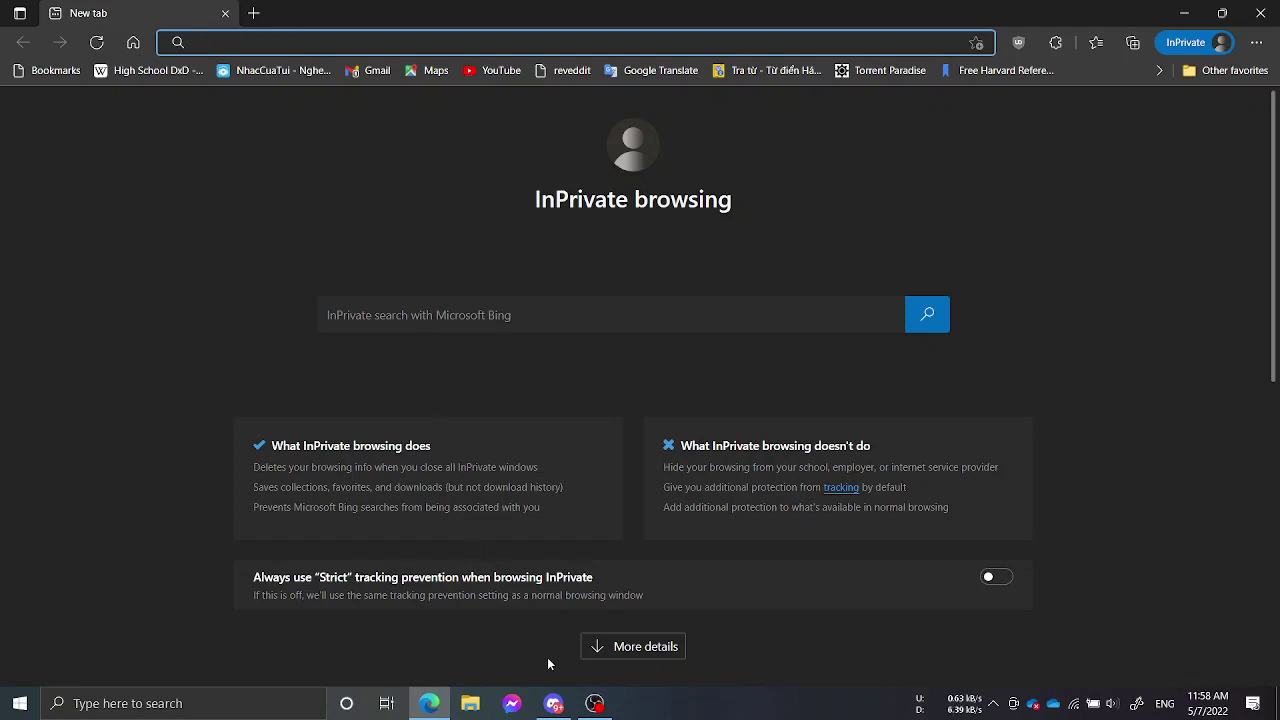
# Step: Switch to Discord and look through the pinned messages of the Grasscutters server's support channel
pyautogui.click(554, 703)
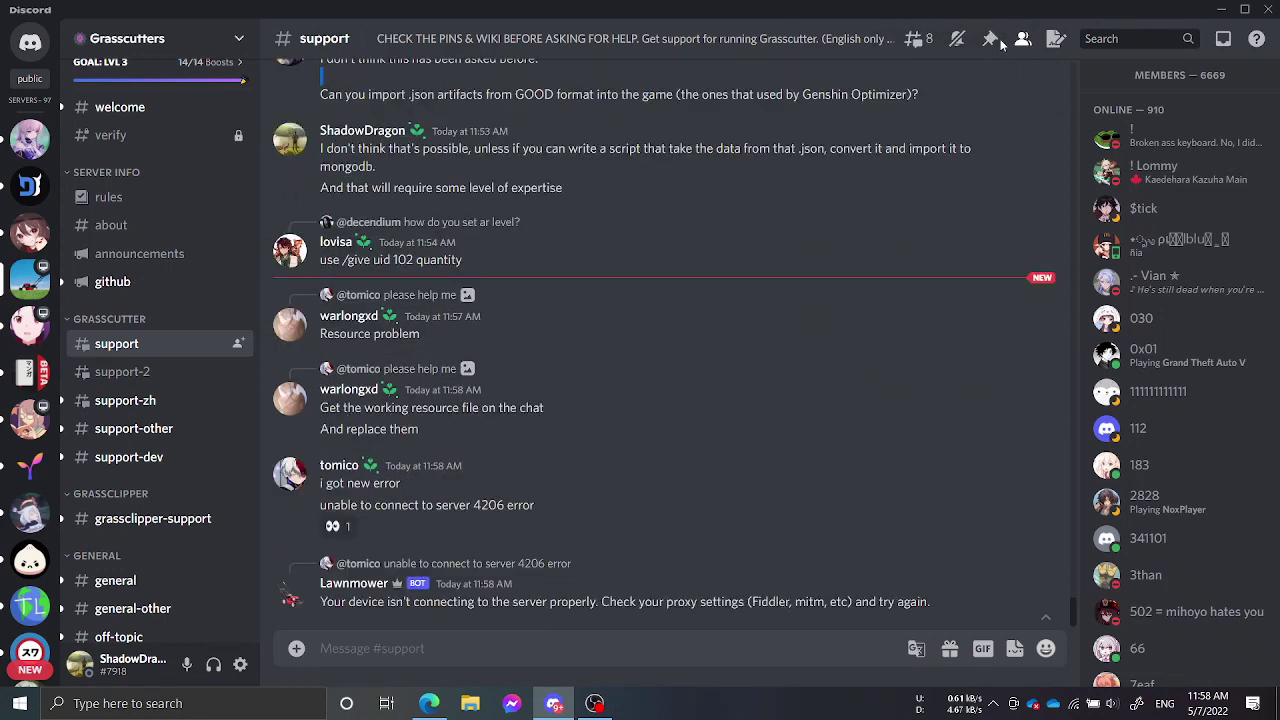
pyautogui.click(990, 38)
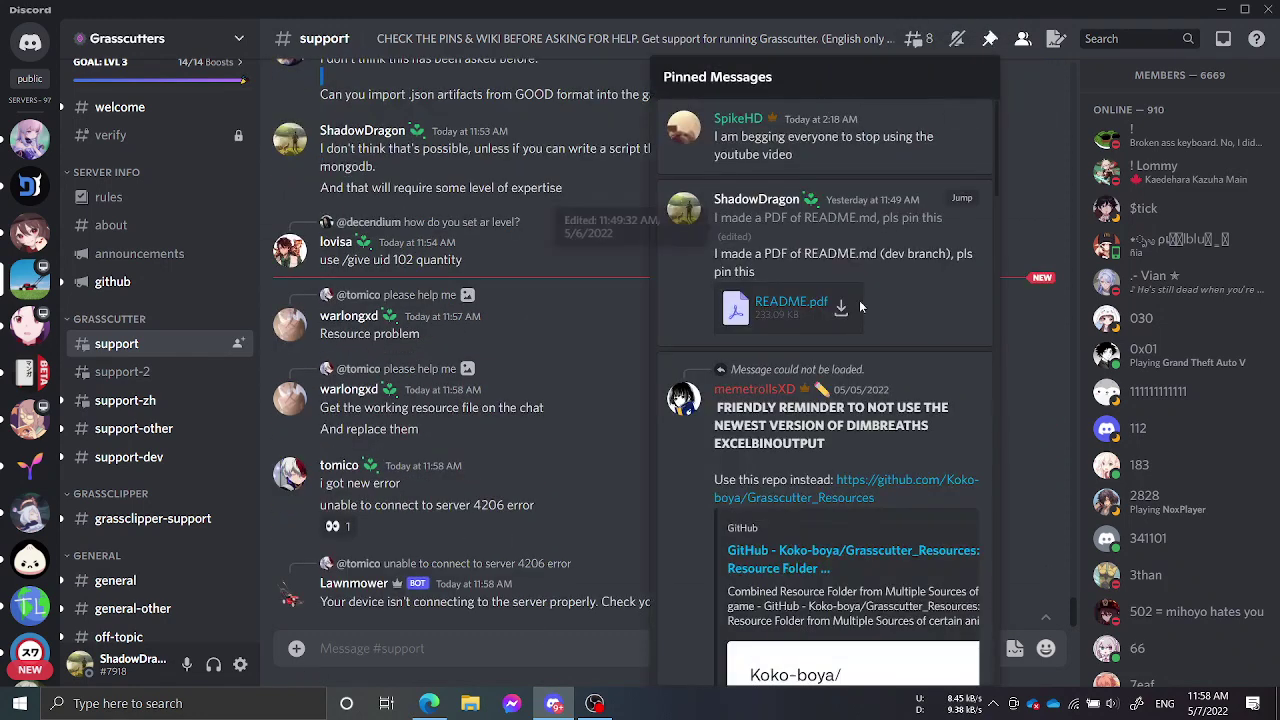
pyautogui.scroll(-5, 859, 300)
pyautogui.scroll(3, 850, 250)
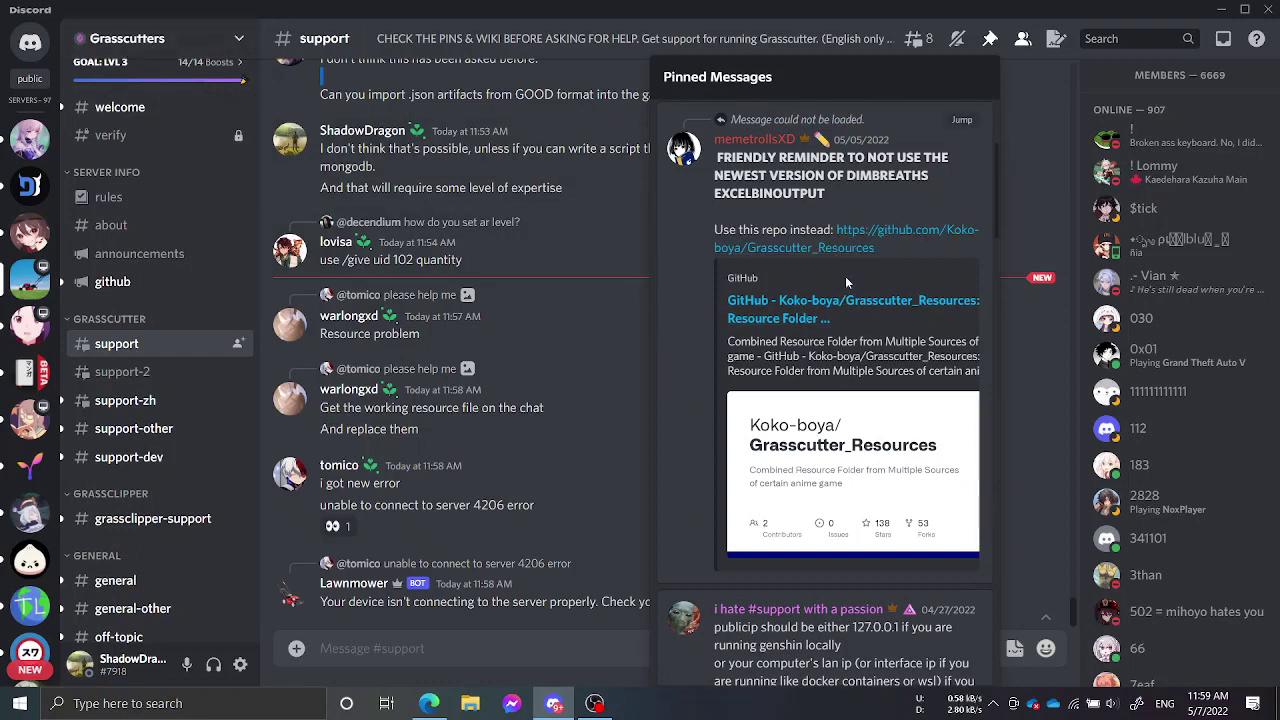
pyautogui.click(576, 253)
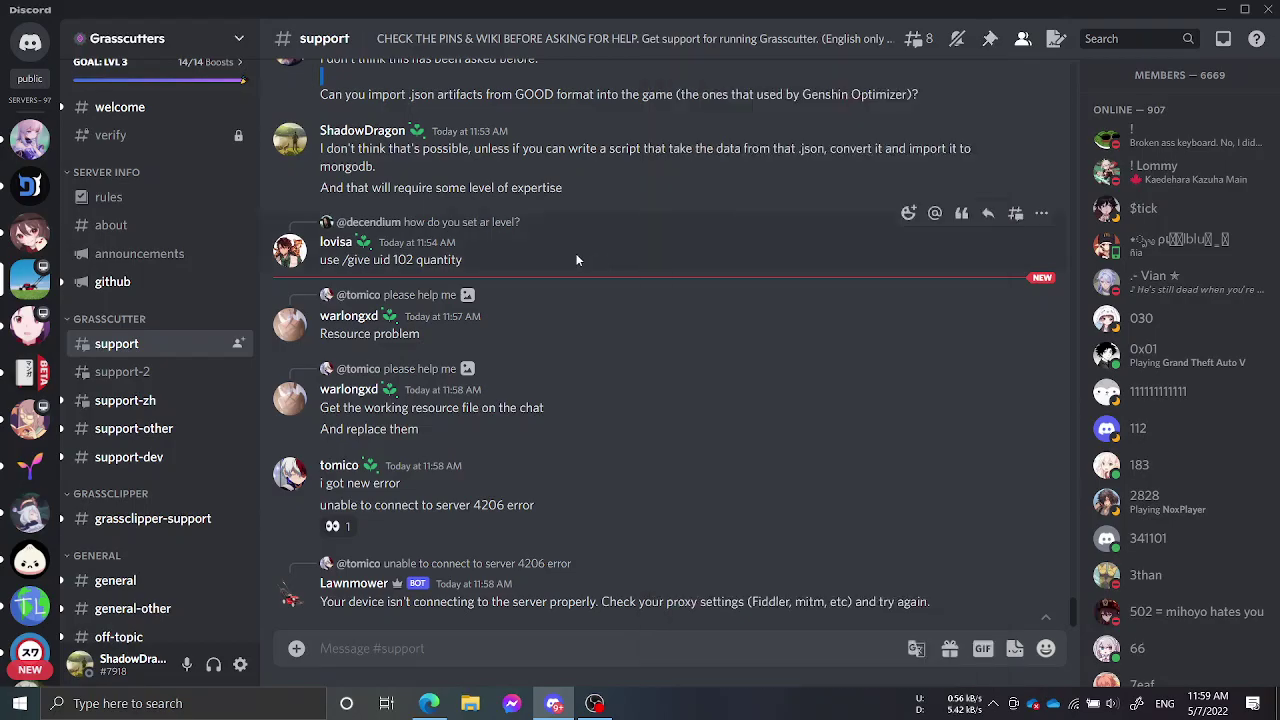
# Step: Switch back to Edge, search the web for "git", and open the official Git download page for Windows
pyautogui.hotkey('alt', 'Tab')
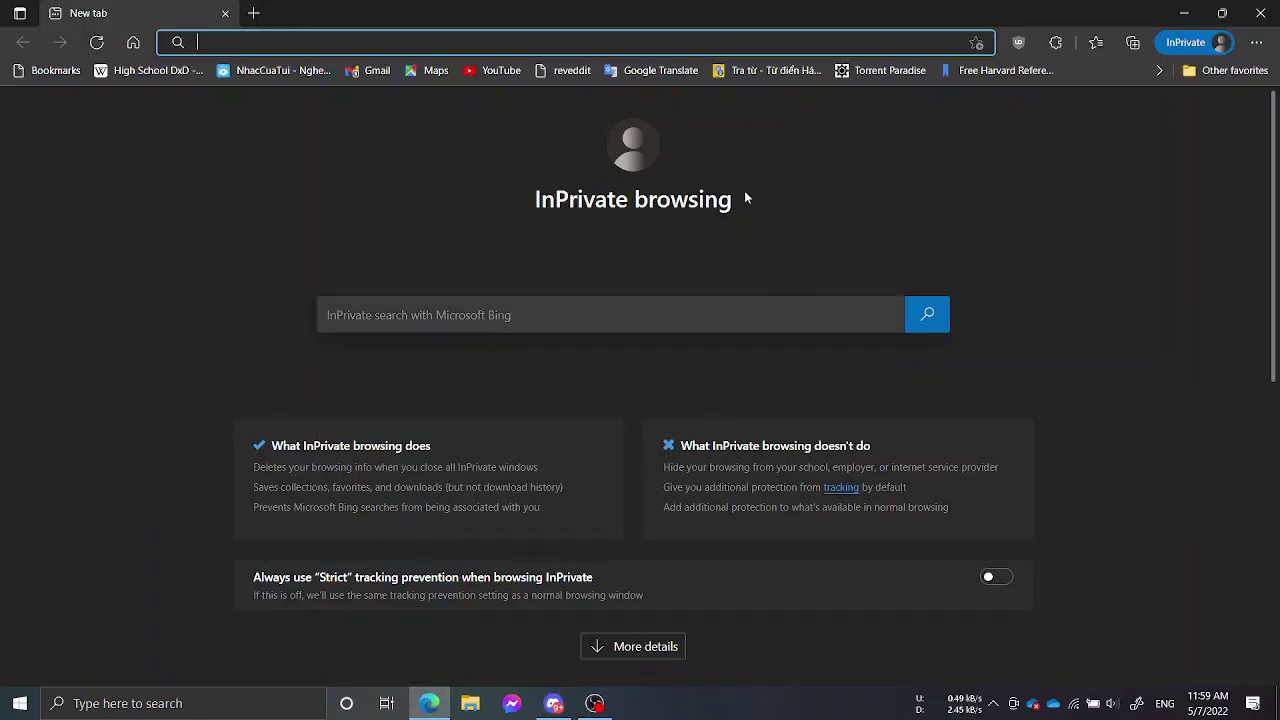
pyautogui.write('git')
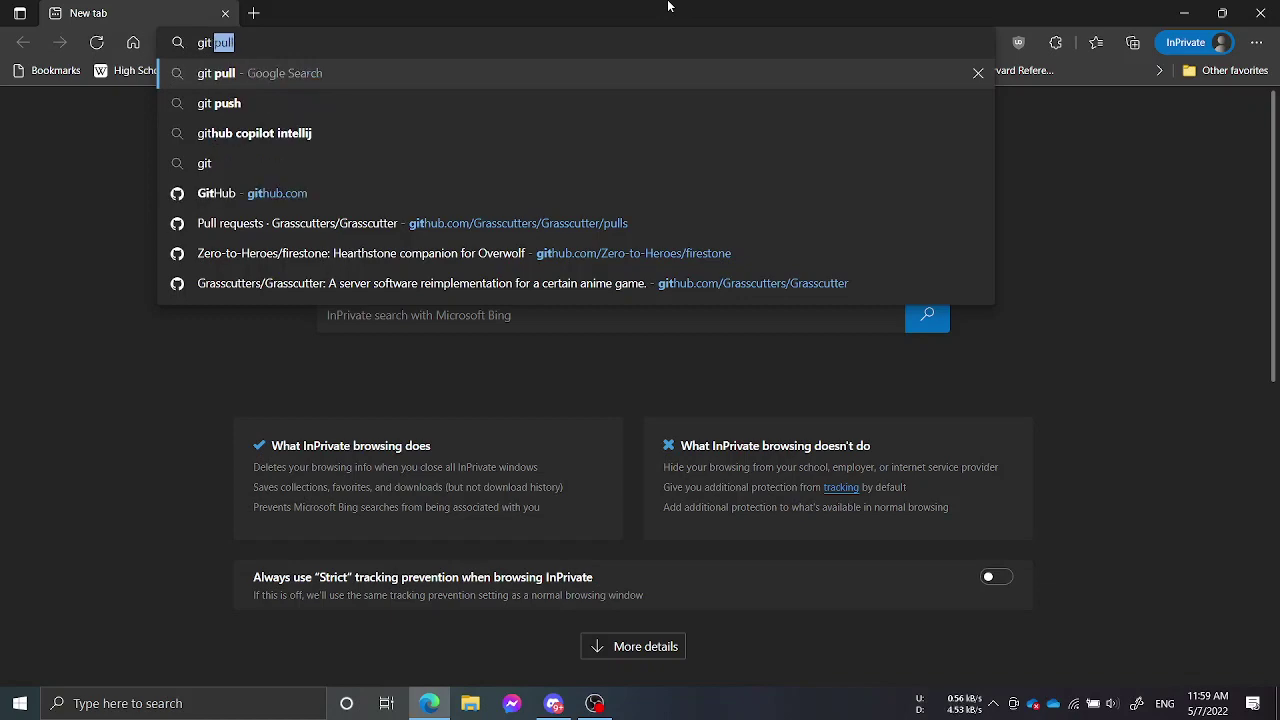
pyautogui.press('BackSpace')
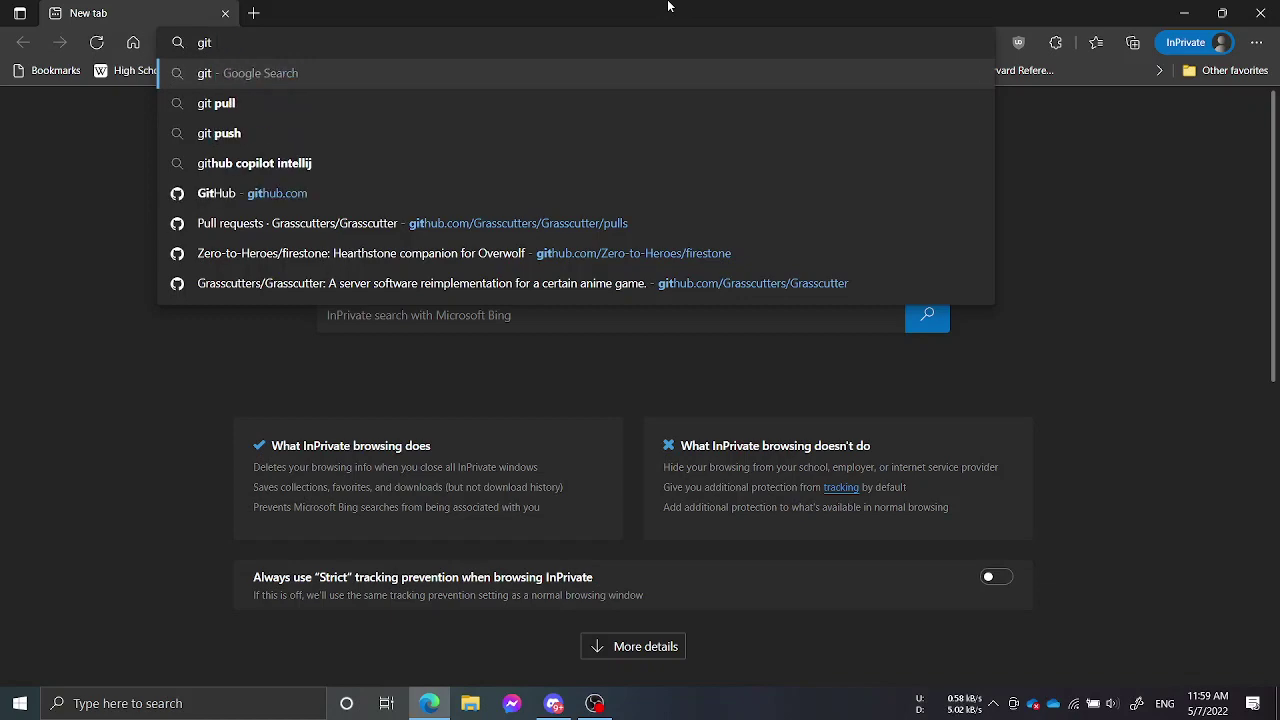
pyautogui.press('Return')
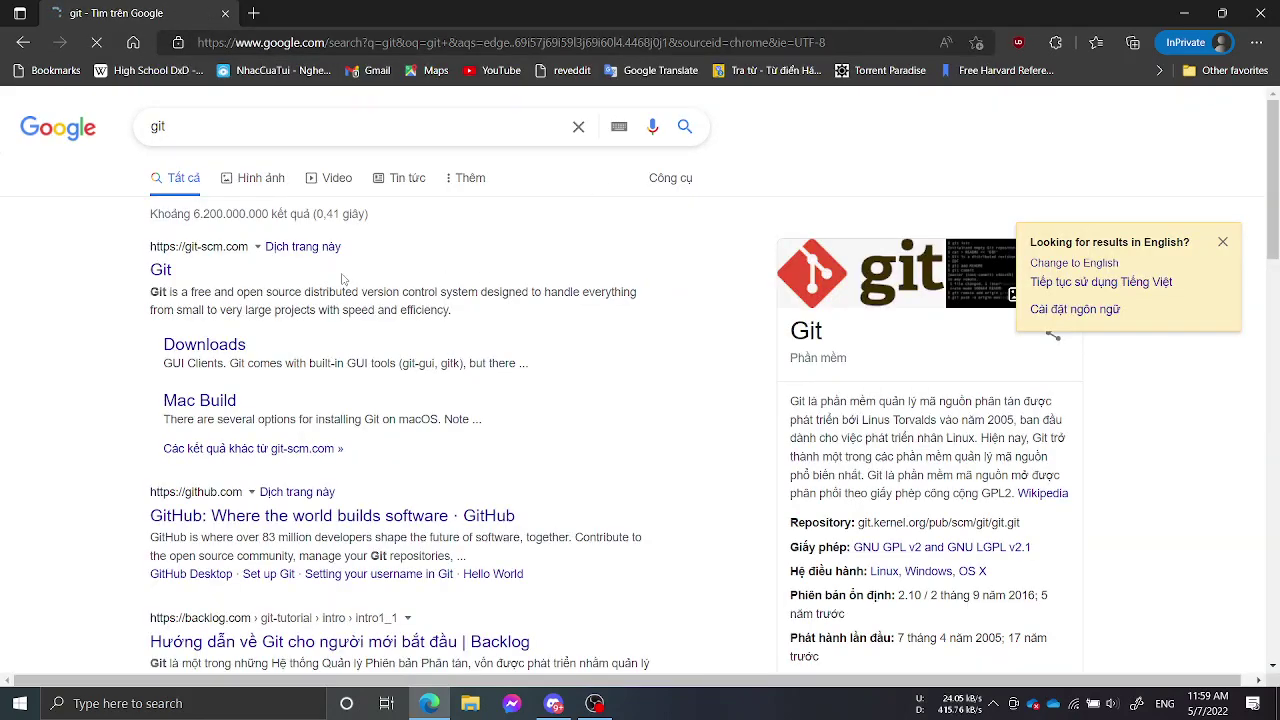
pyautogui.click(205, 344)
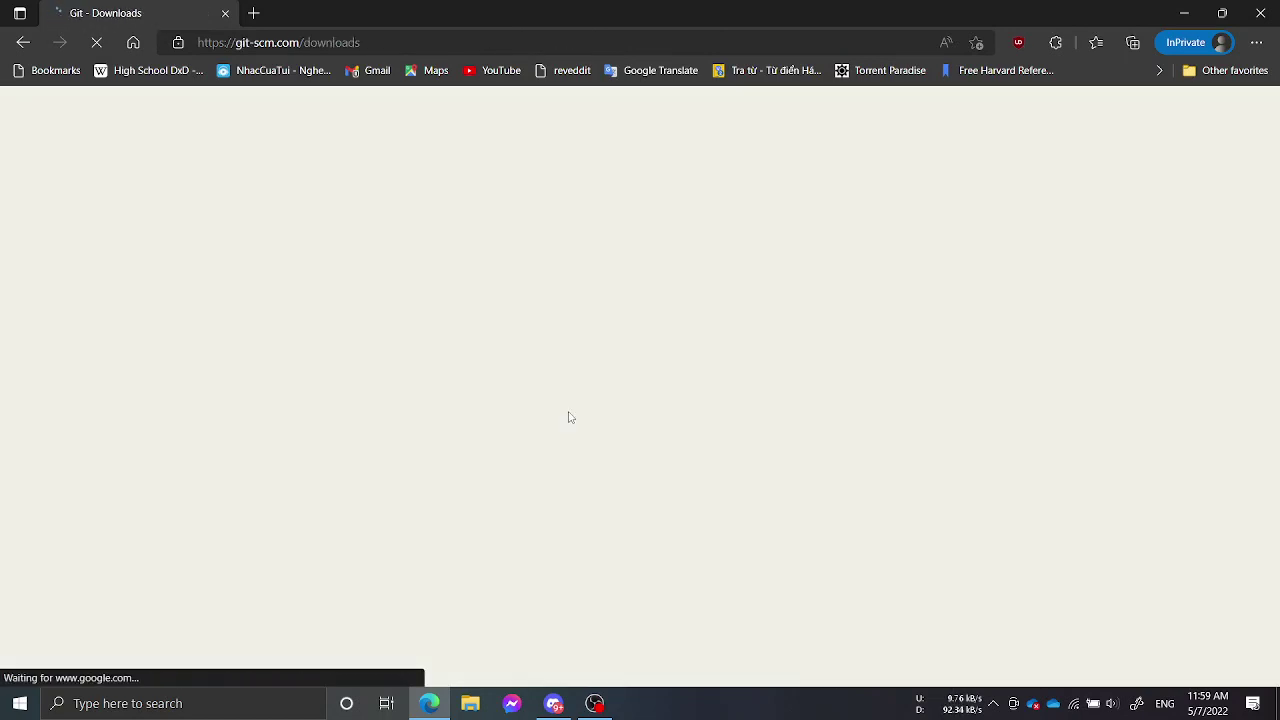
pyautogui.scroll(-2, 575, 415)
pyautogui.scroll(2, 630, 420)
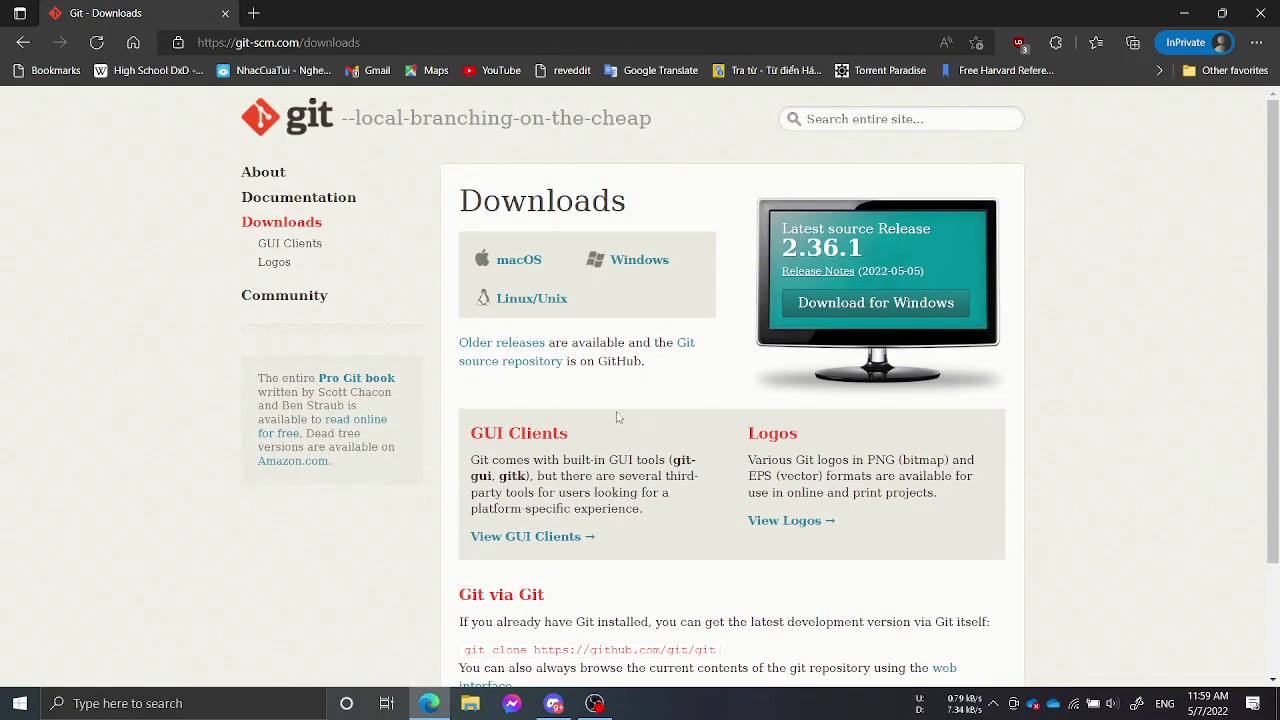
pyautogui.click(644, 263)
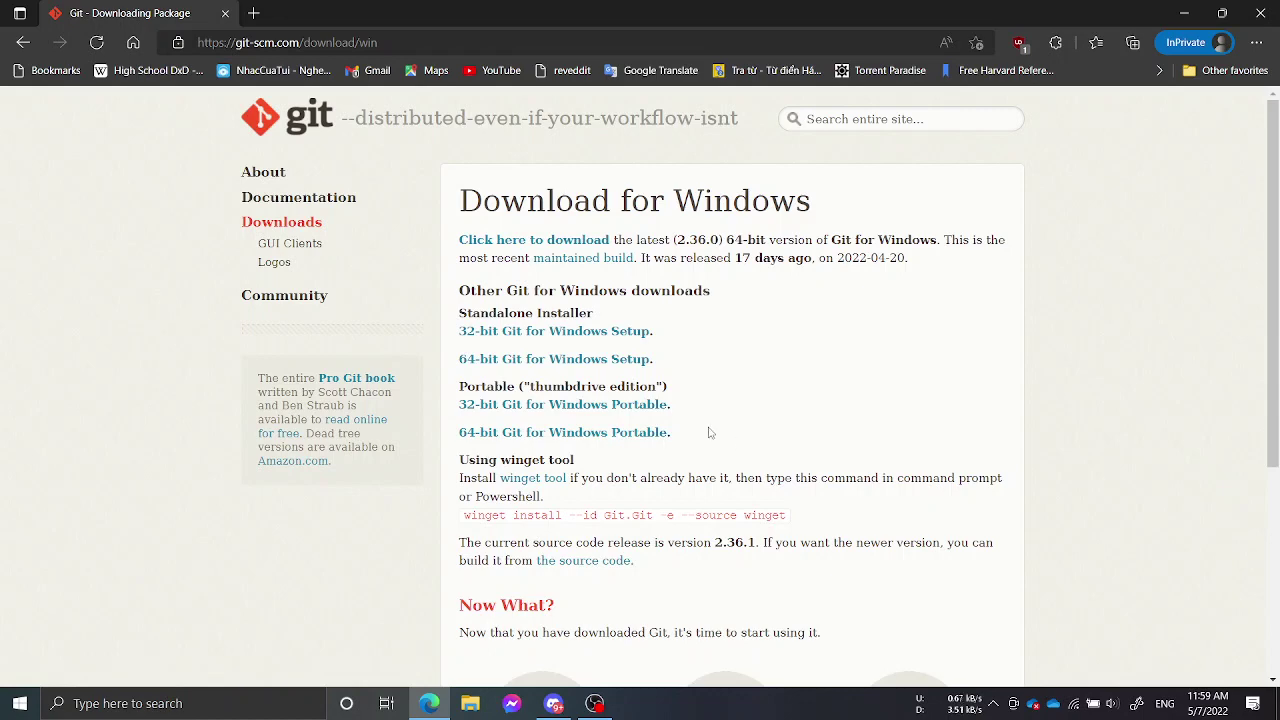
# Step: Open the MongoDB Community Download page in a new browser tab
pyautogui.click(254, 12)
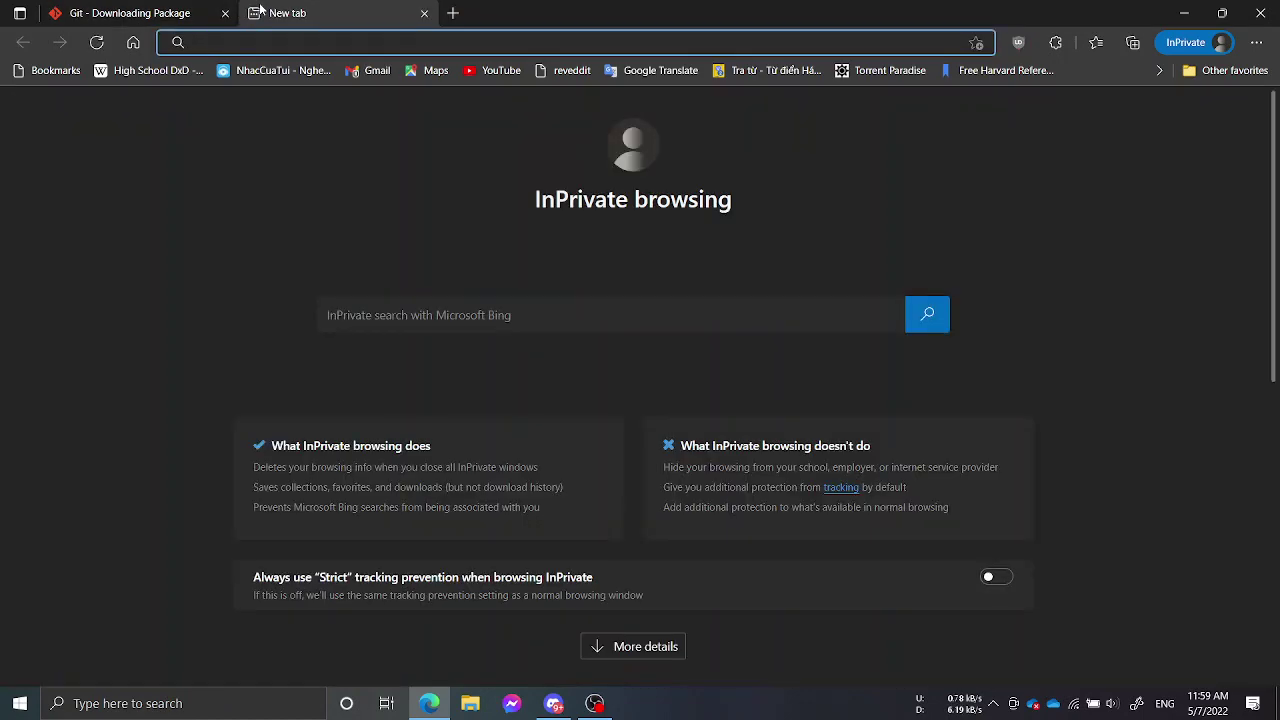
pyautogui.write('mon')
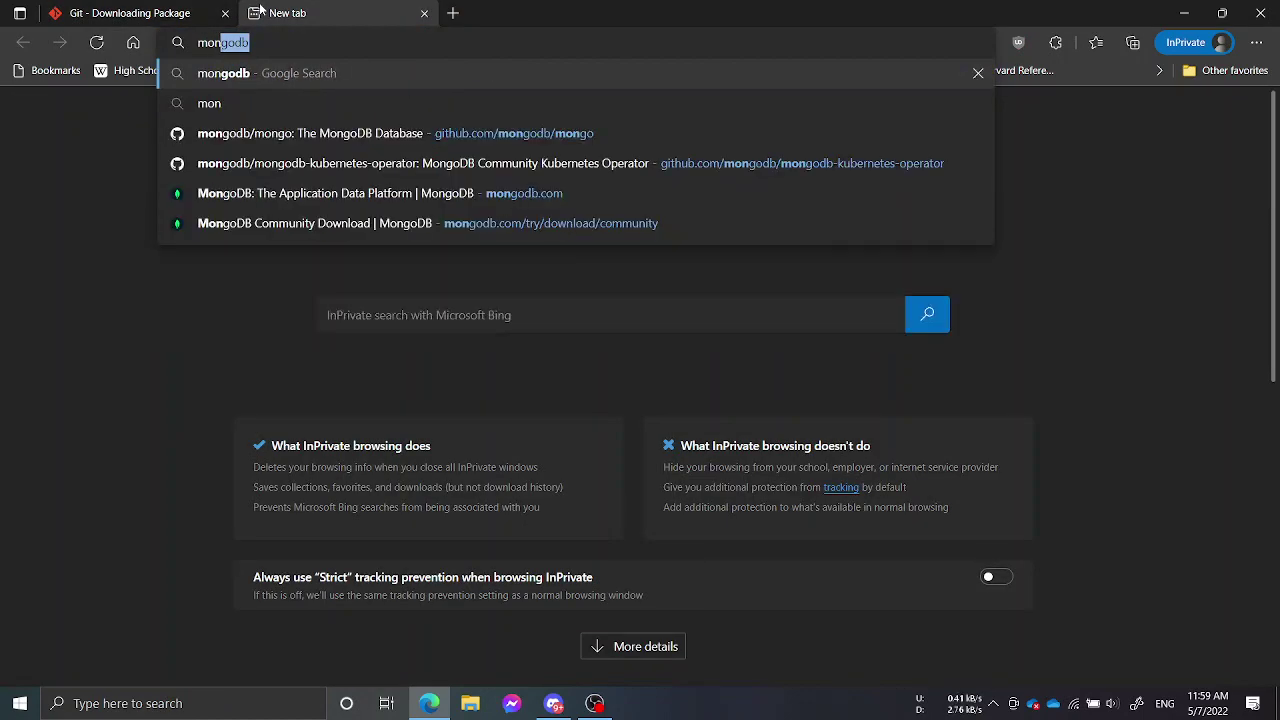
pyautogui.click(273, 224)
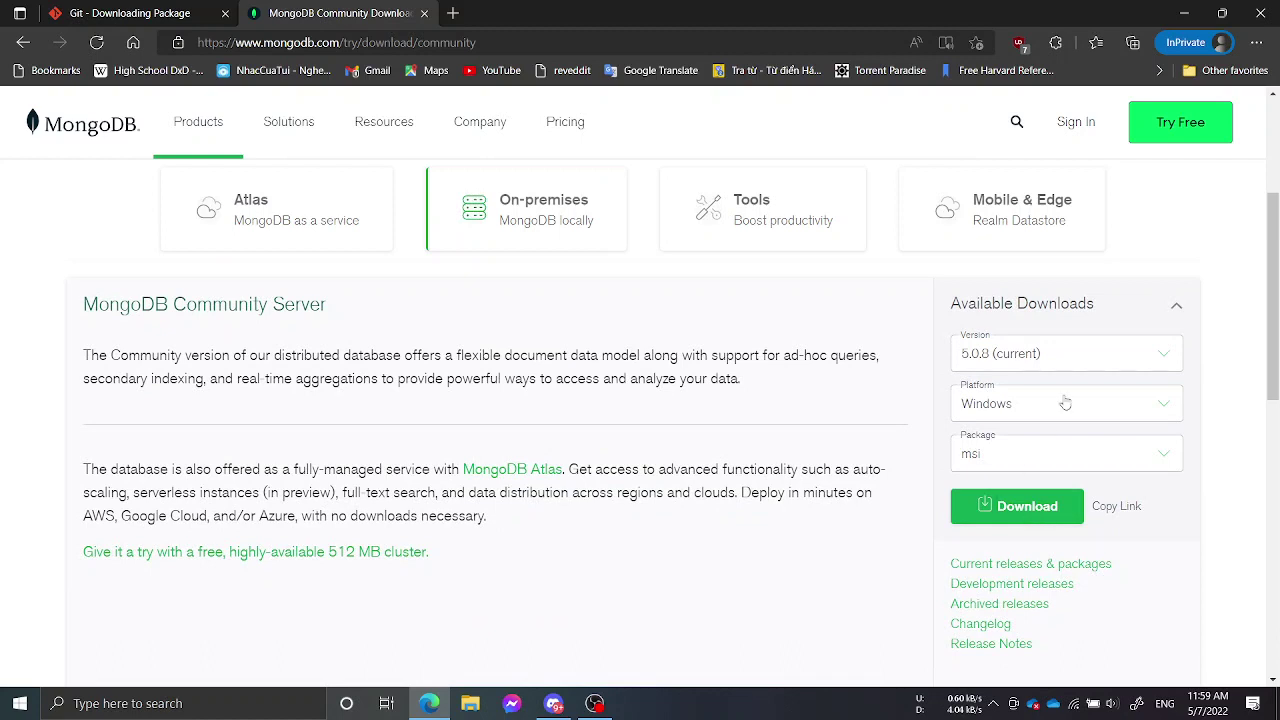
pyautogui.click(1044, 512)
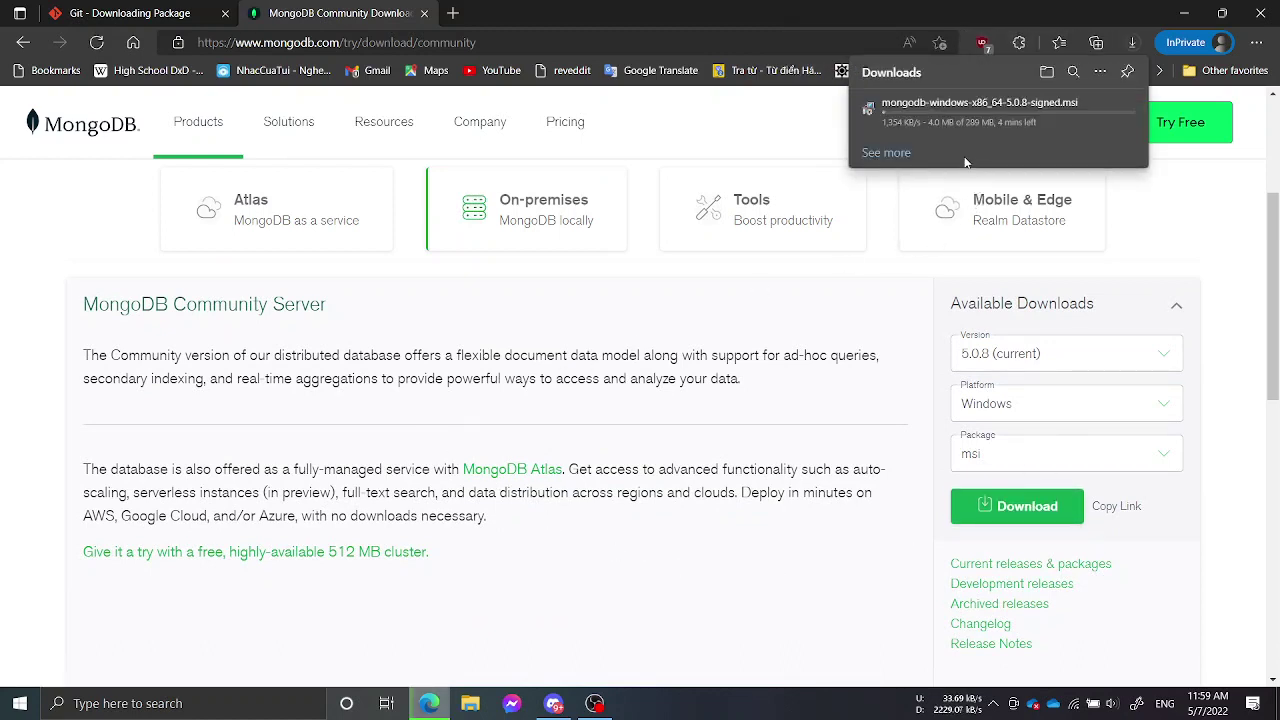
pyautogui.moveTo(990, 120)
pyautogui.click(1116, 109)
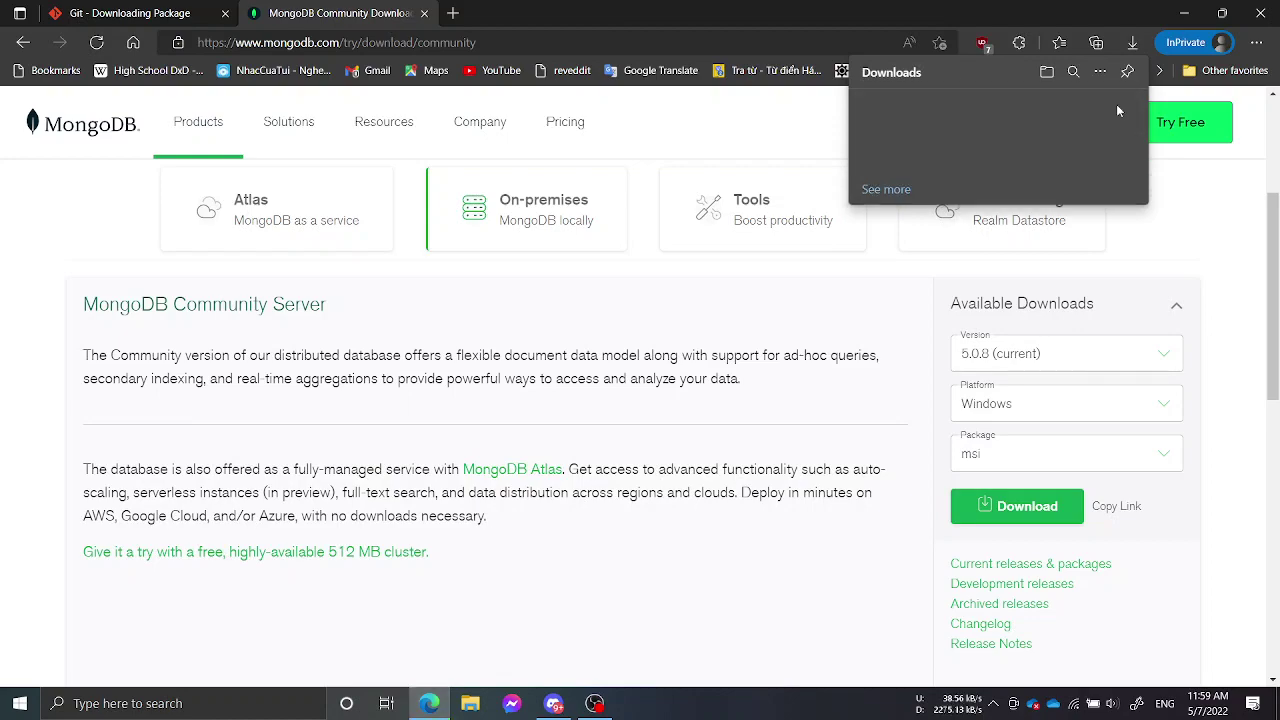
pyautogui.scroll(-5, 580, 517)
pyautogui.scroll(6, 574, 514)
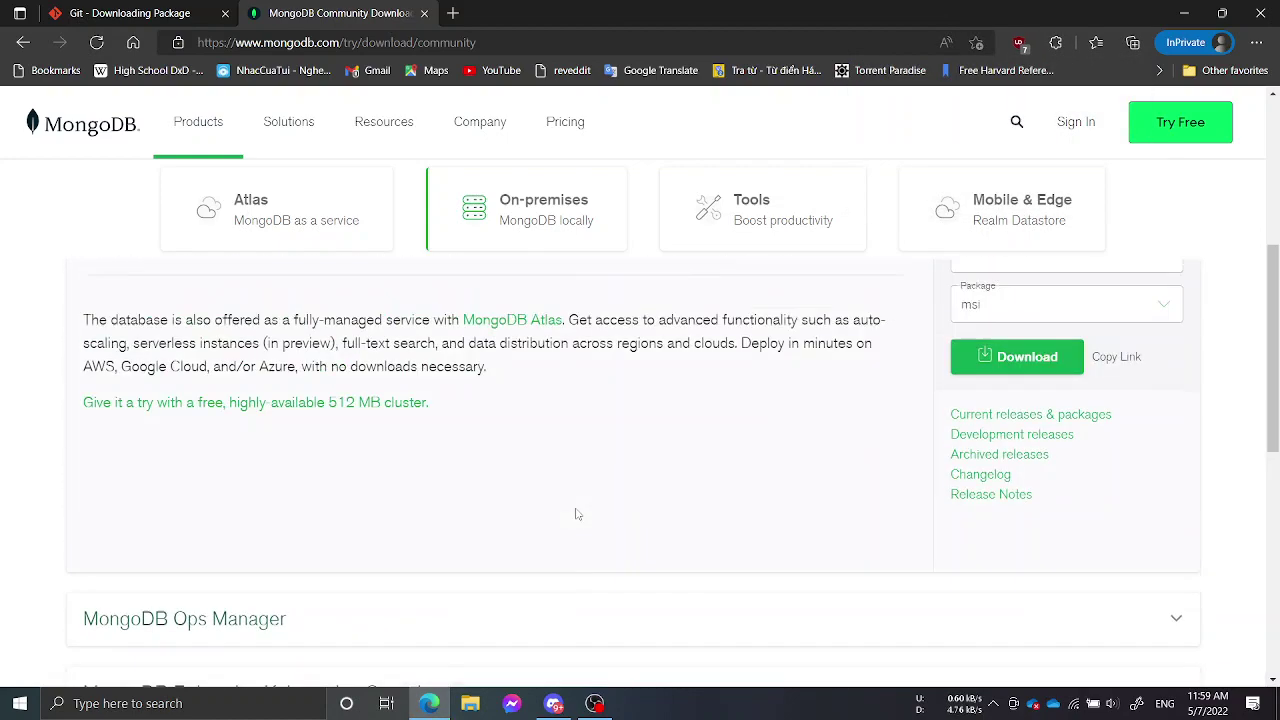
pyautogui.scroll(-4, 960, 495)
pyautogui.scroll(2, 1017, 469)
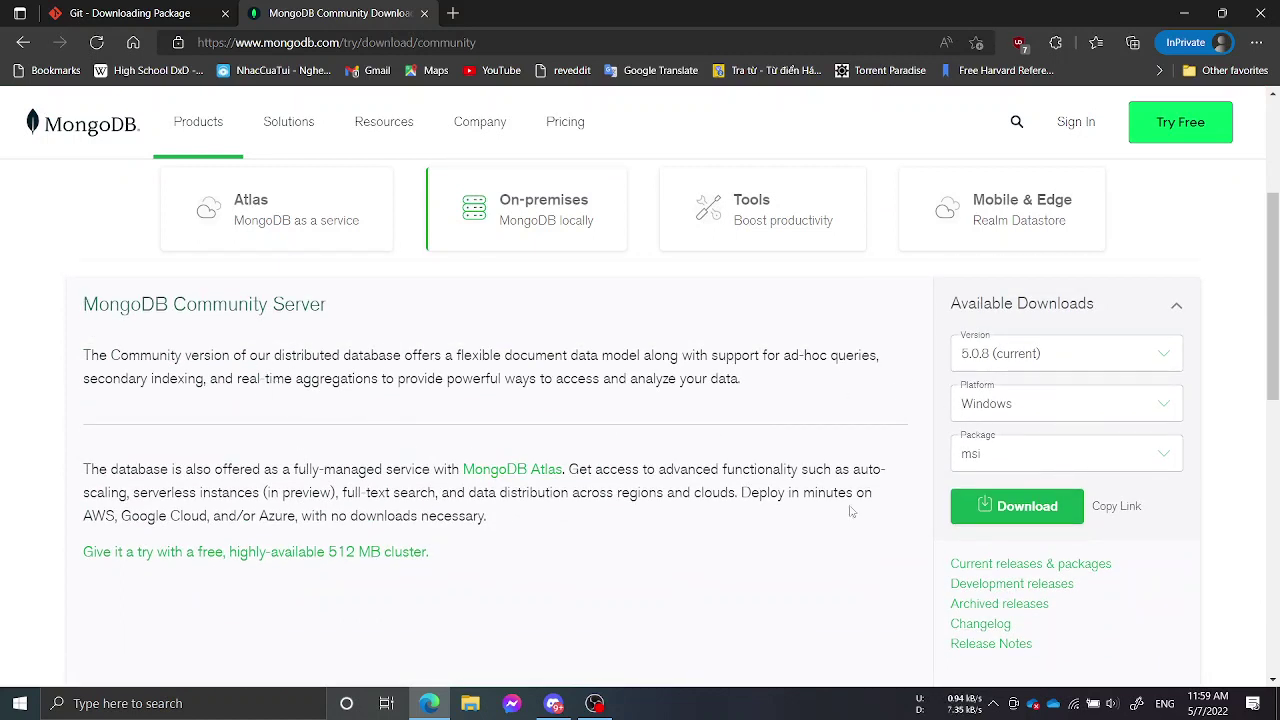
pyautogui.press('super')
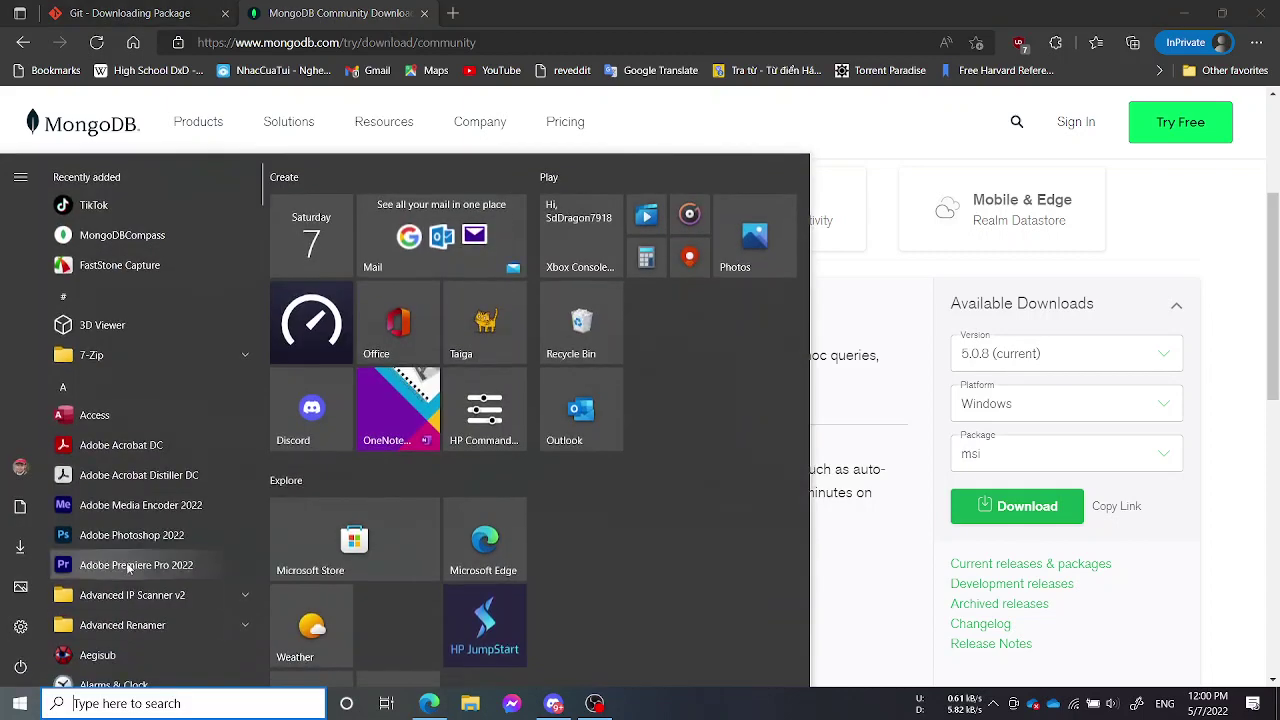
pyautogui.scroll(-5, 136, 541)
pyautogui.scroll(5, 134, 535)
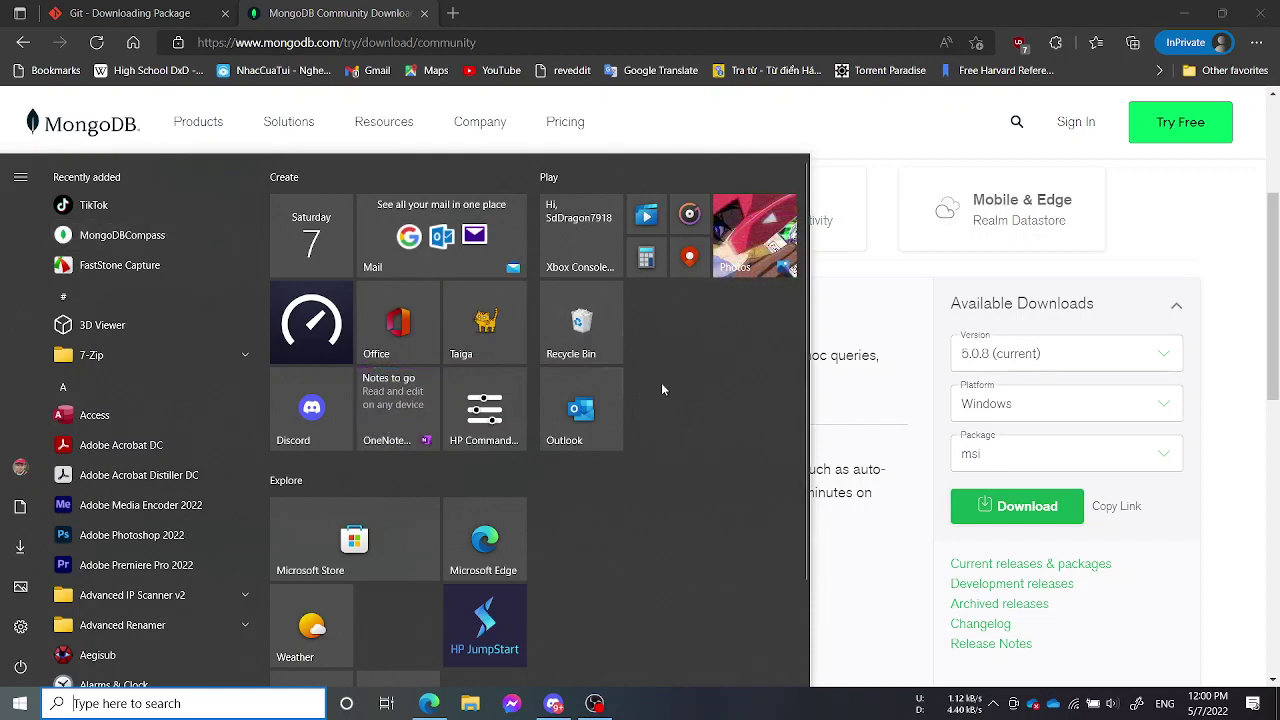
pyautogui.click(845, 585)
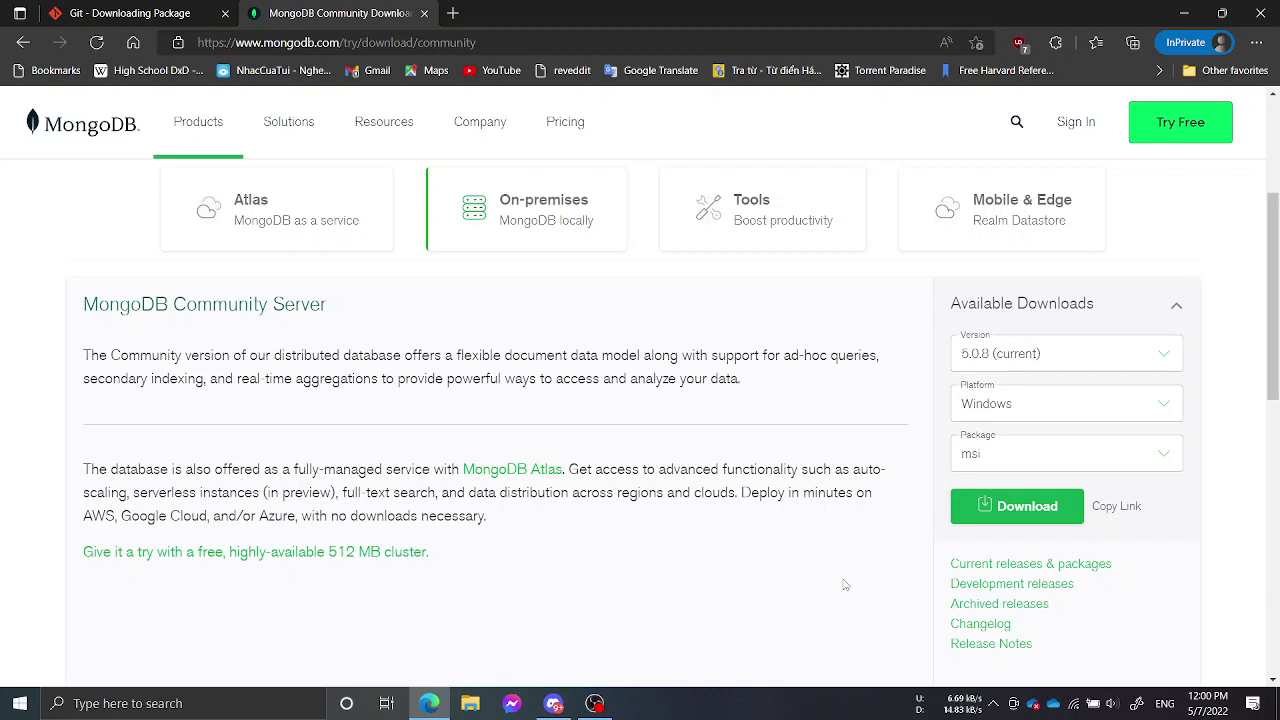
pyautogui.scroll(2, 589, 522)
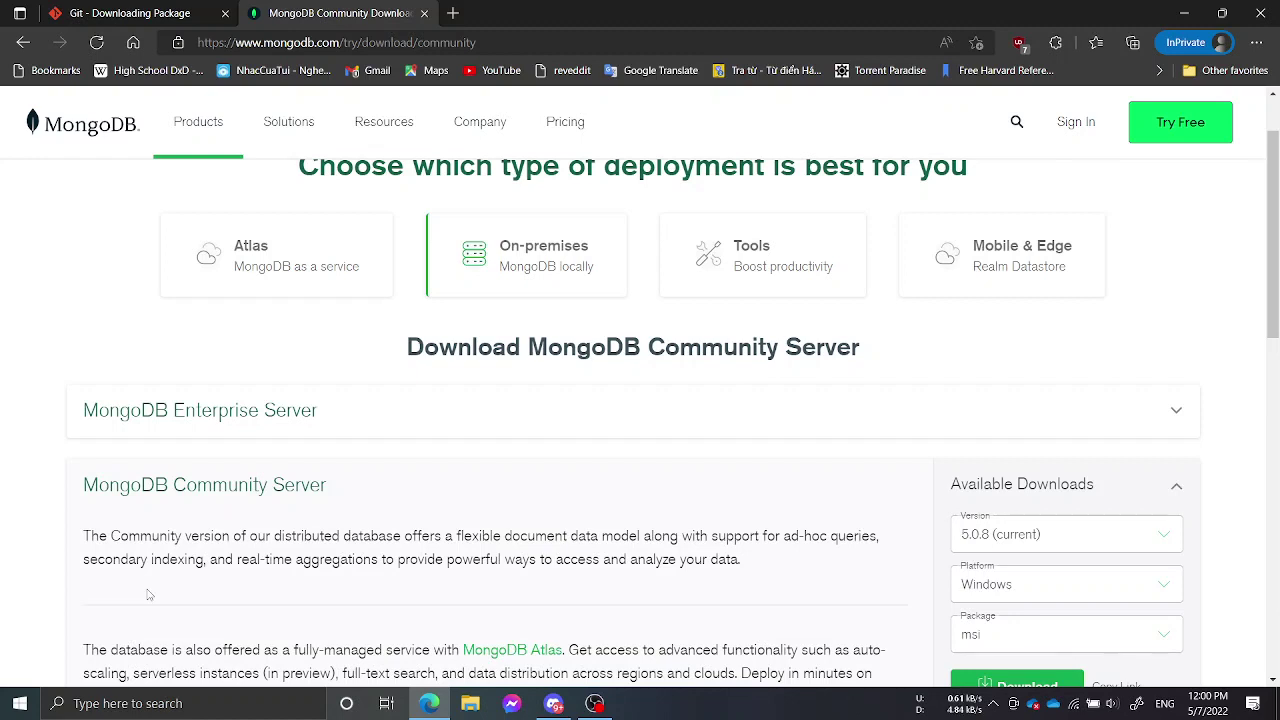
pyautogui.click(20, 703)
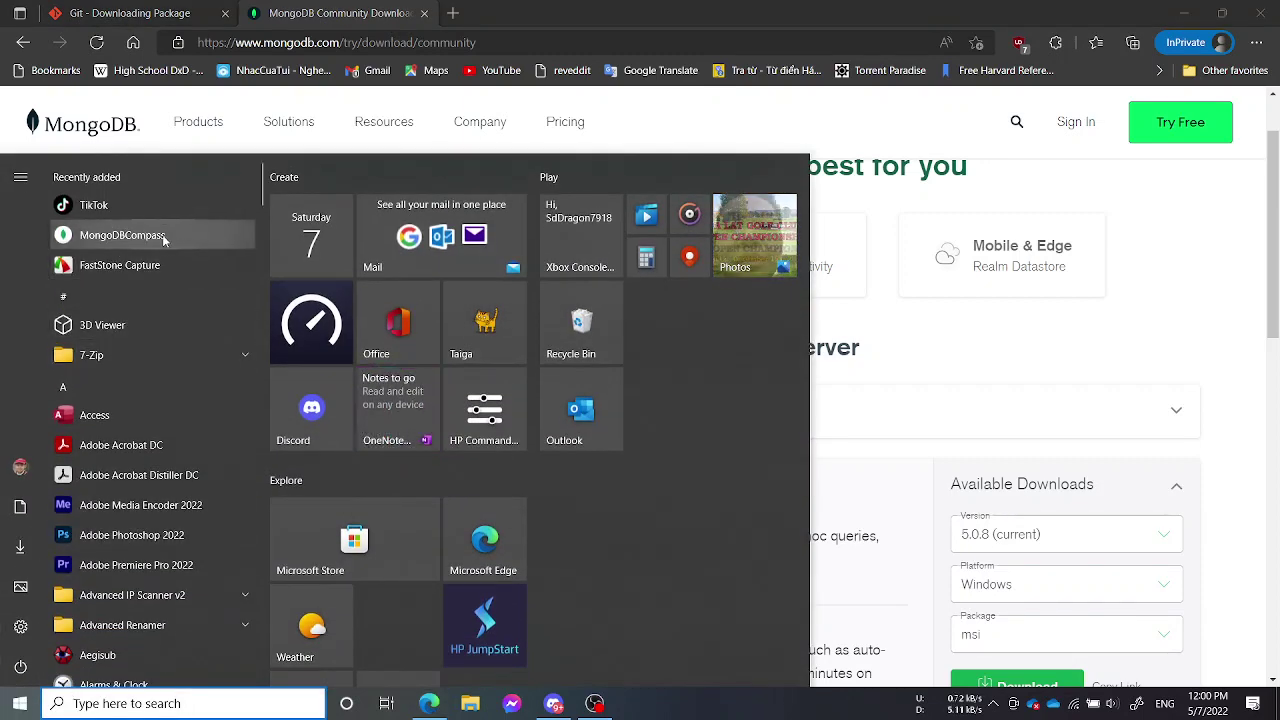
pyautogui.click(865, 12)
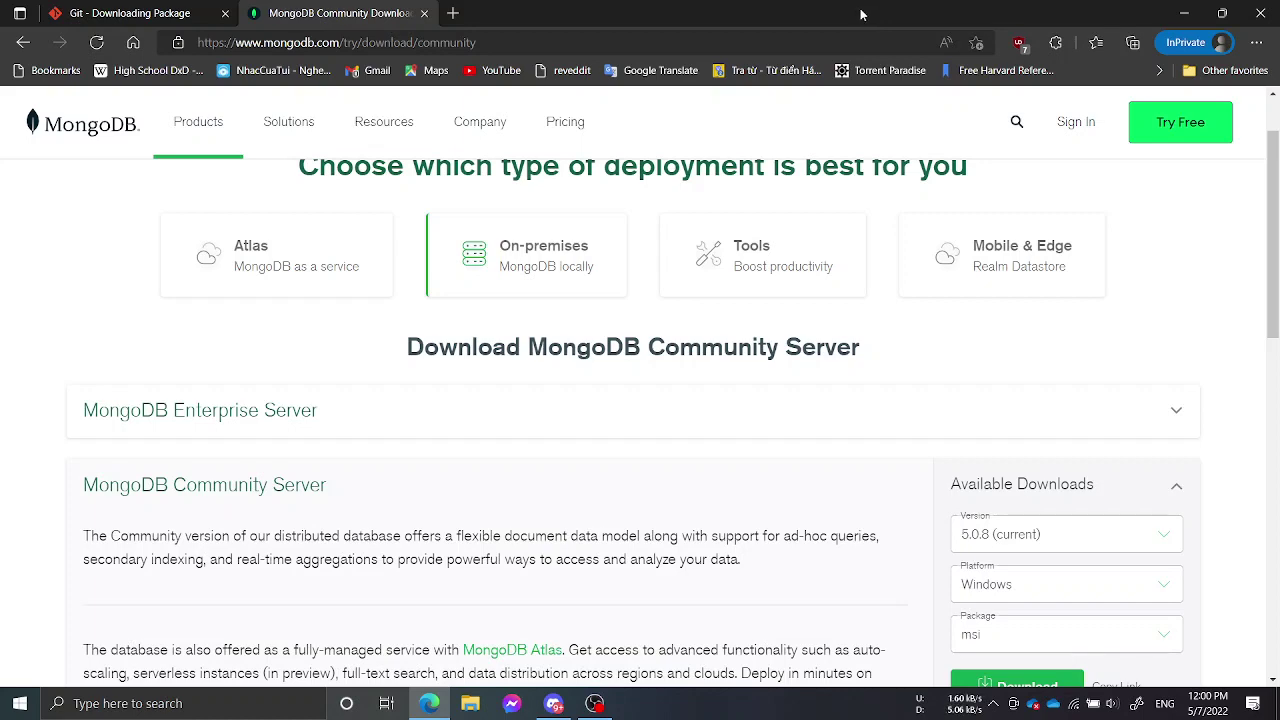
# Step: Launch MongoDB Compass, connect it to mongodb://localhost:27017, and return to the browser
pyautogui.click(6, 708)
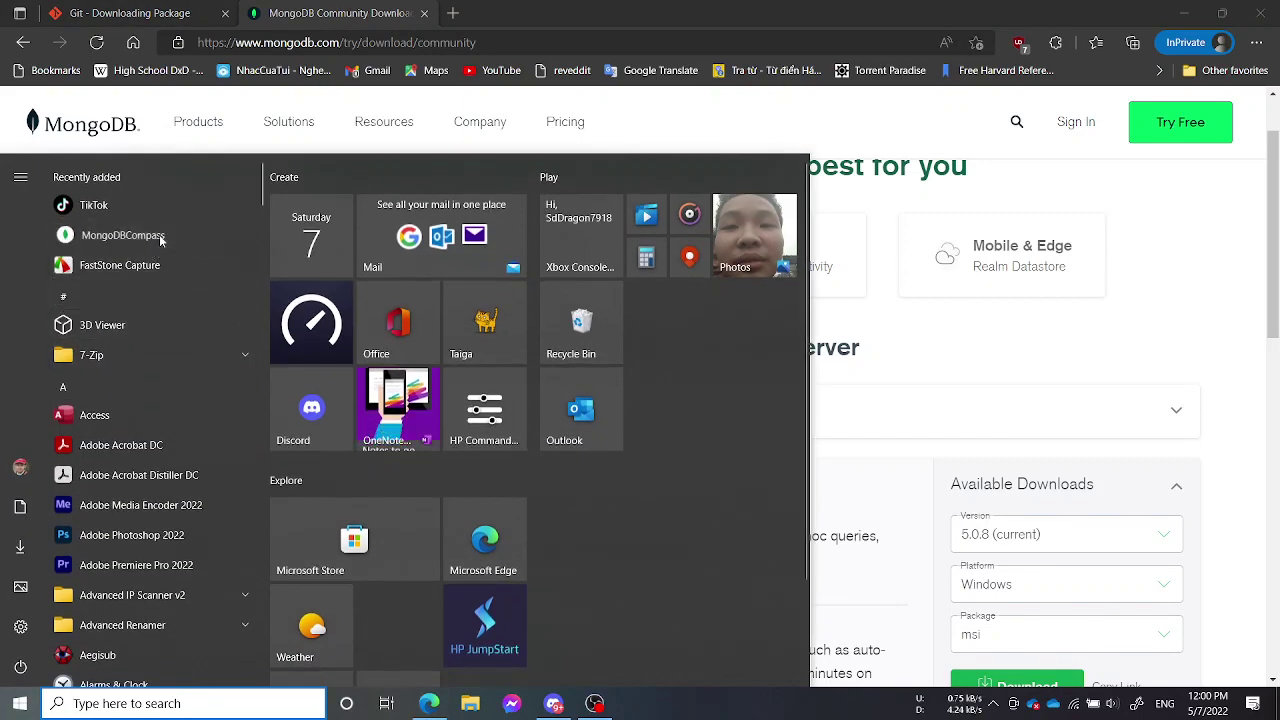
pyautogui.click(159, 234)
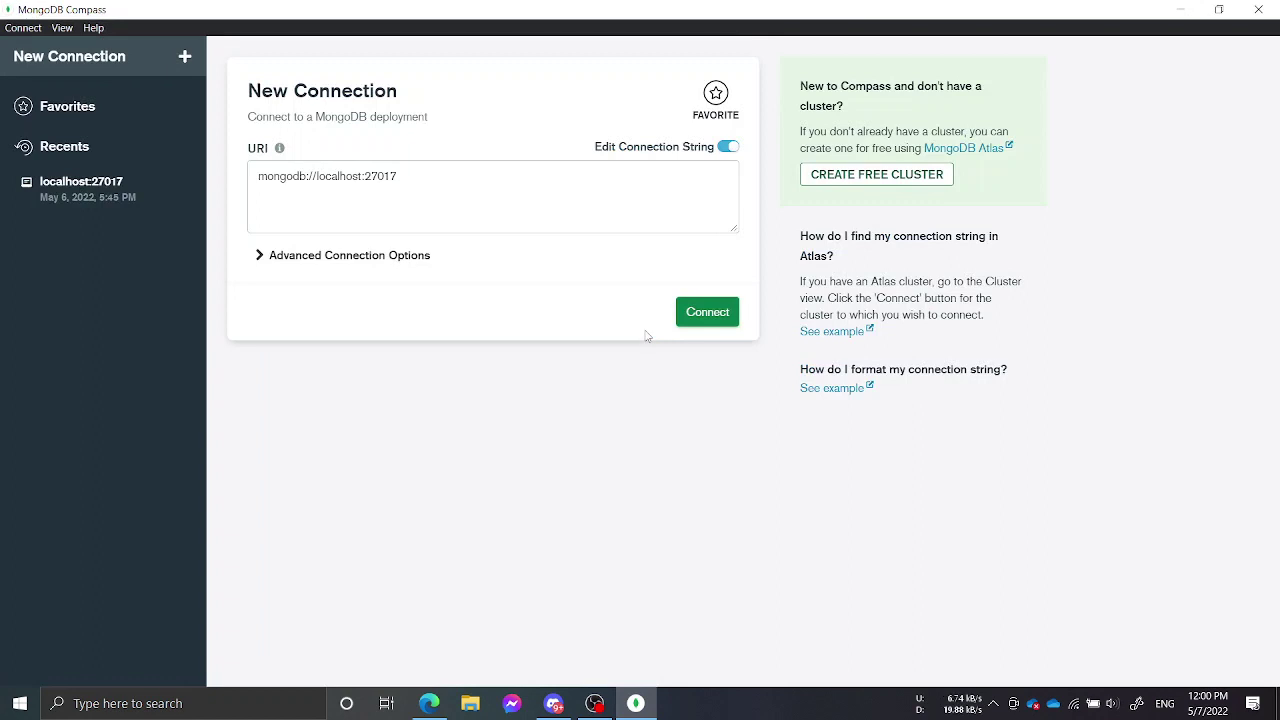
pyautogui.click(716, 316)
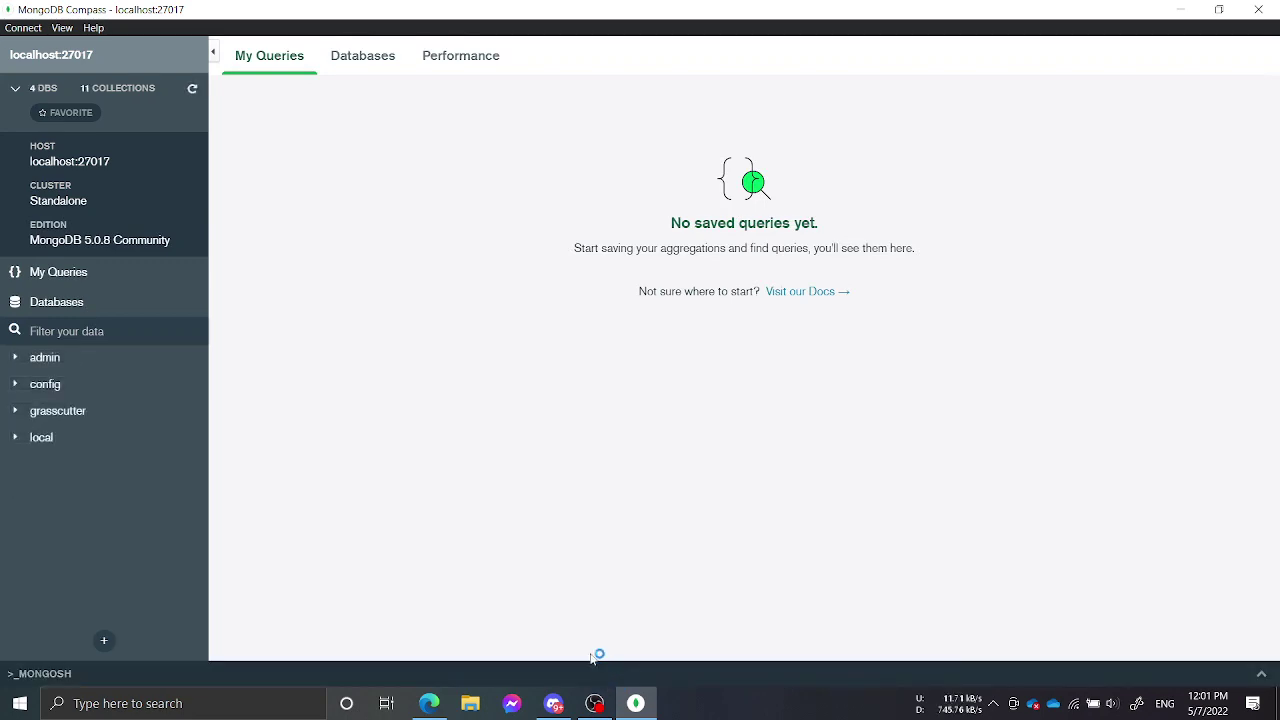
pyautogui.click(1187, 9)
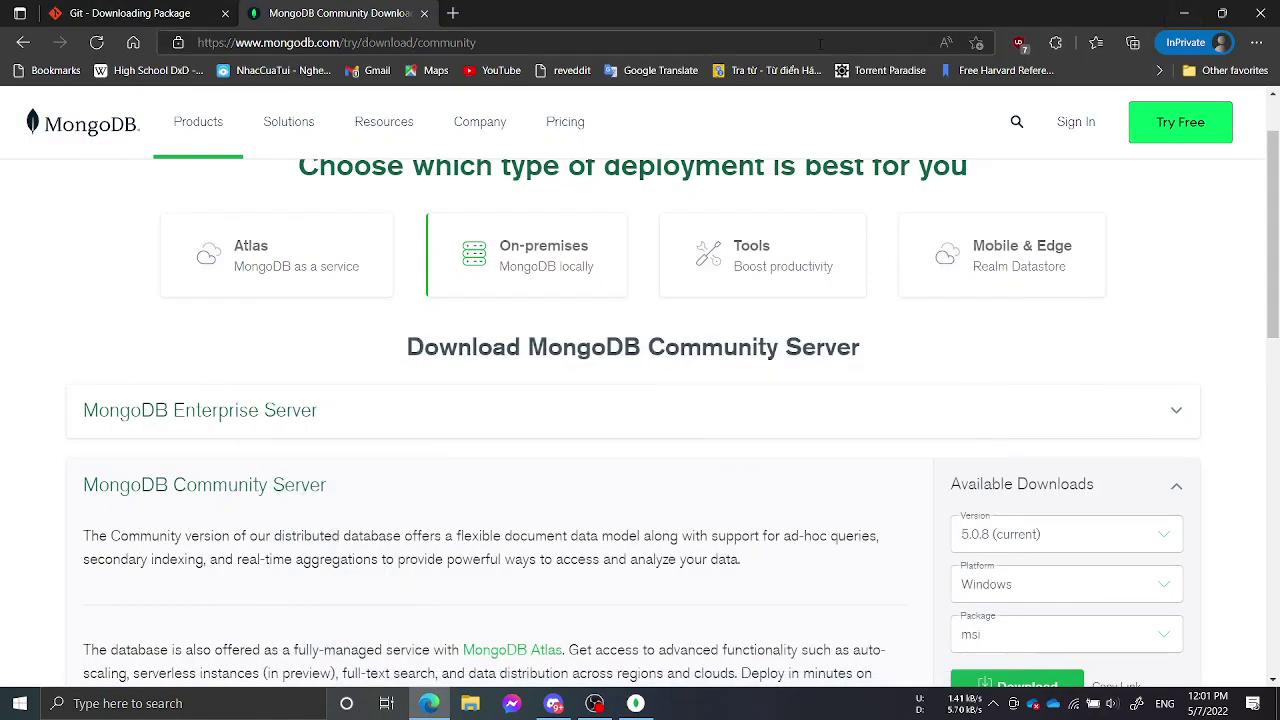
# Step: Open the main code page of the Grasscutters/Grasscutter repository on GitHub in a new browser tab
pyautogui.click(453, 13)
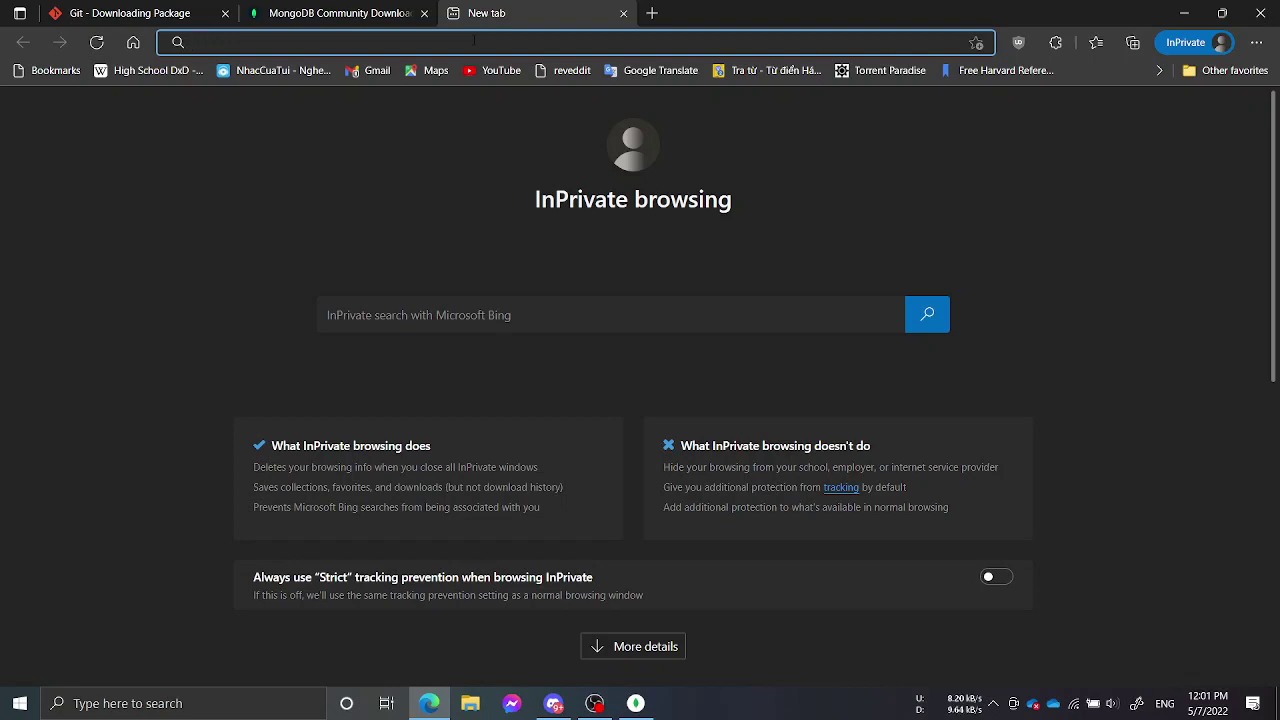
pyautogui.write('github.com')
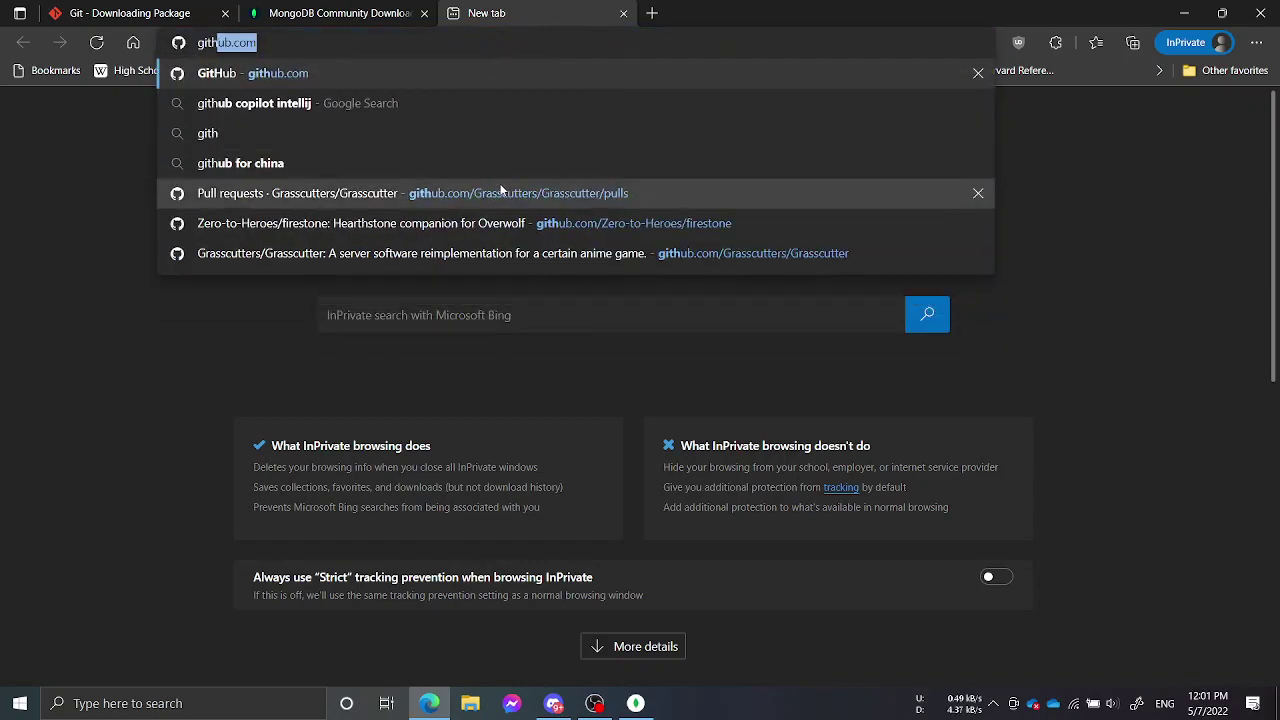
pyautogui.click(498, 185)
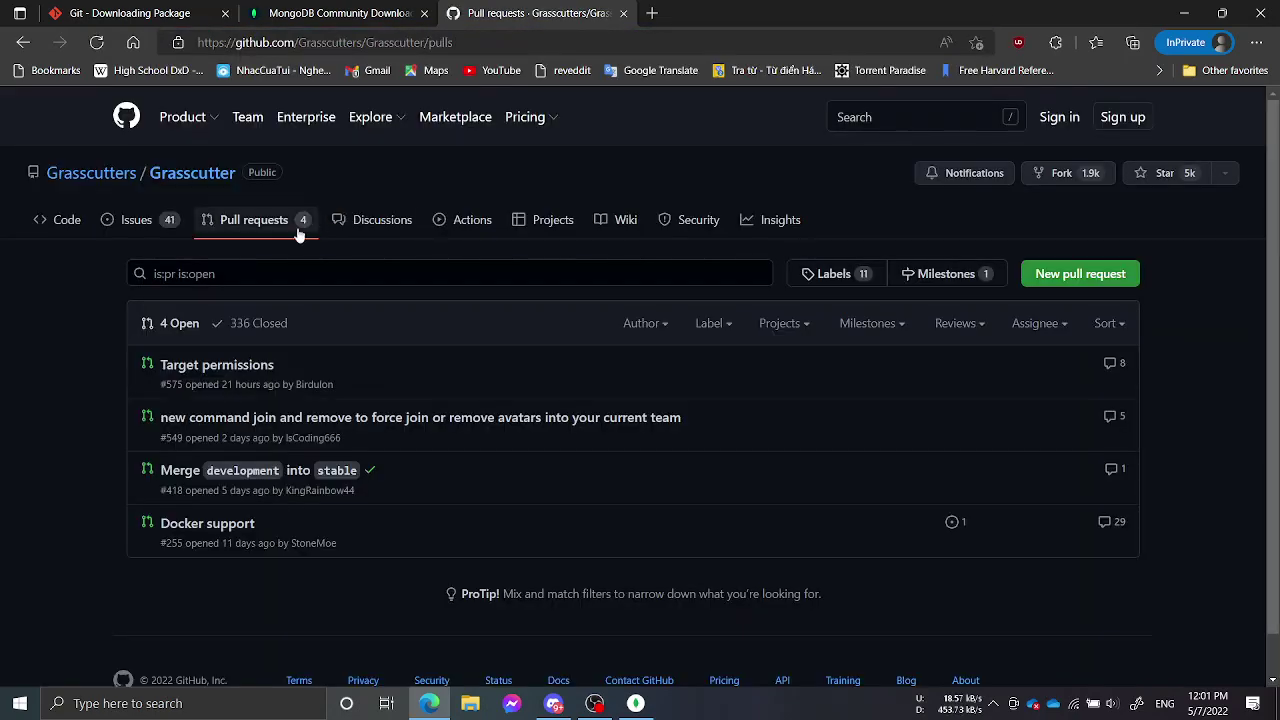
pyautogui.click(58, 220)
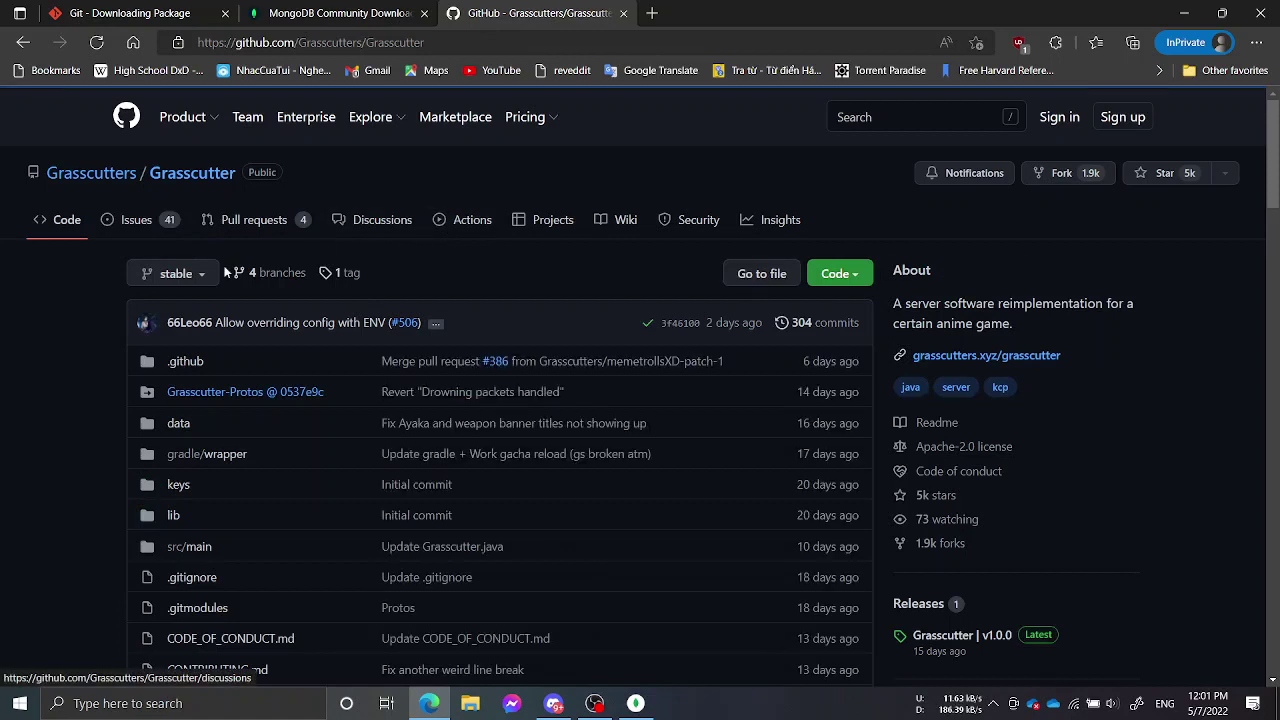
# Step: Switch the Grasscutter repository to the development branch and view its clone and download options
pyautogui.click(180, 274)
pyautogui.click(186, 461)
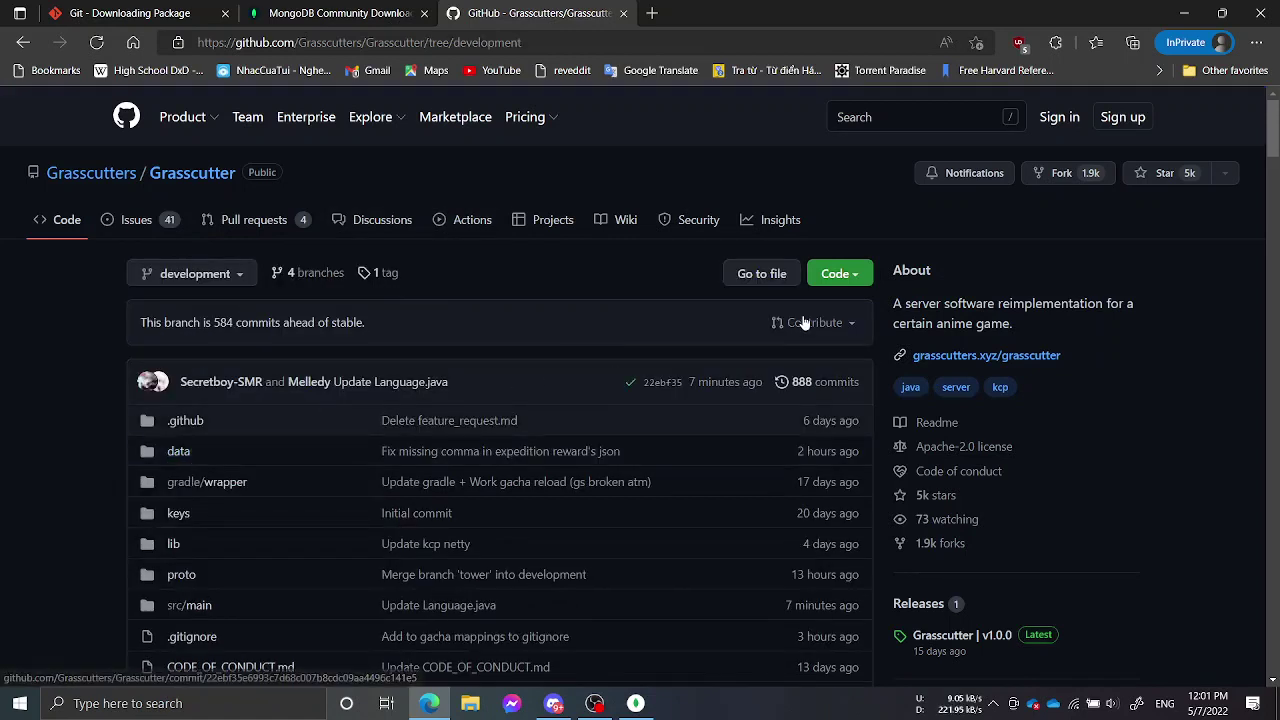
pyautogui.click(839, 273)
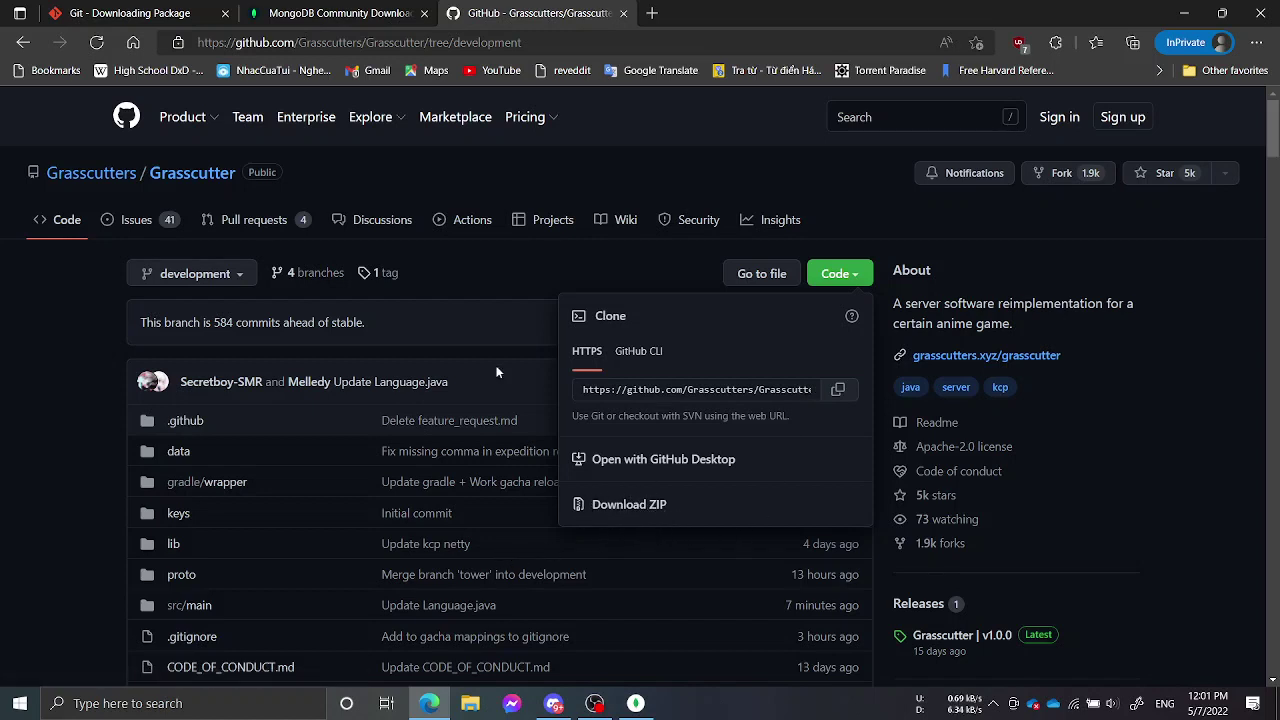
pyautogui.click(505, 272)
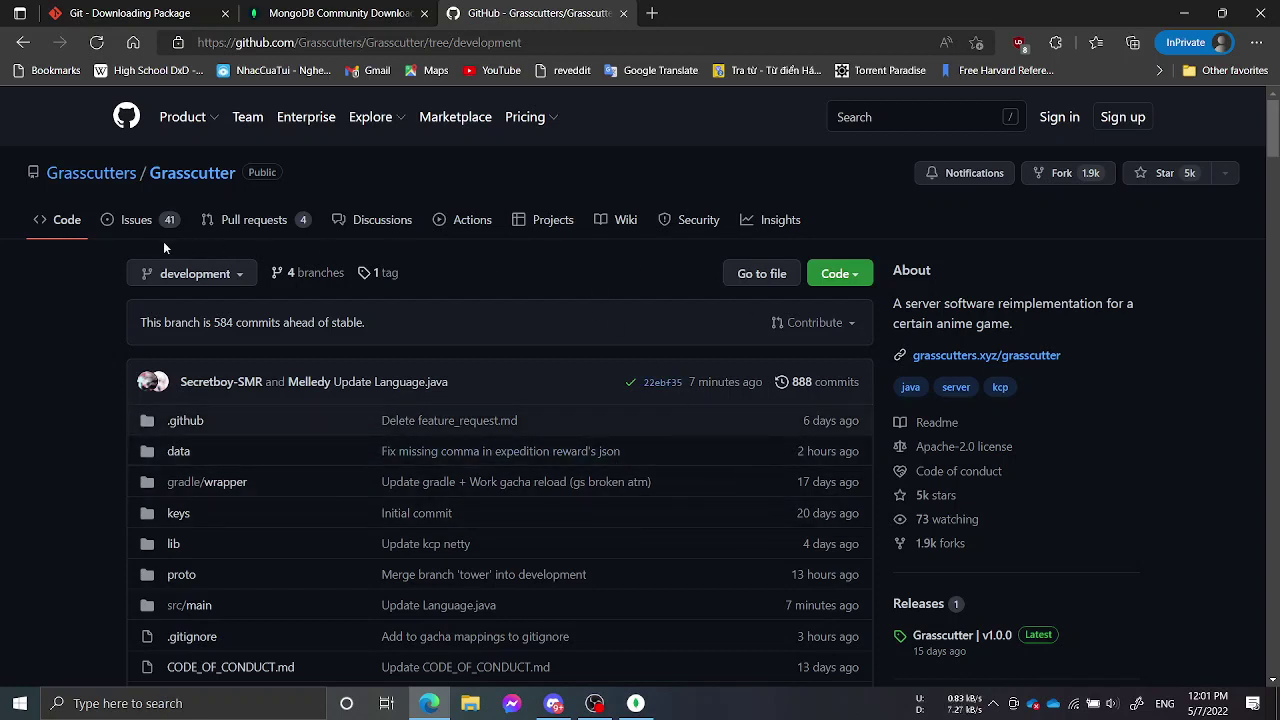
# Step: Return to the Grasscutter repository's main code page and copy its URL
pyautogui.click(65, 219)
pyautogui.click(437, 43)
pyautogui.hotkey('ctrl', 'c')
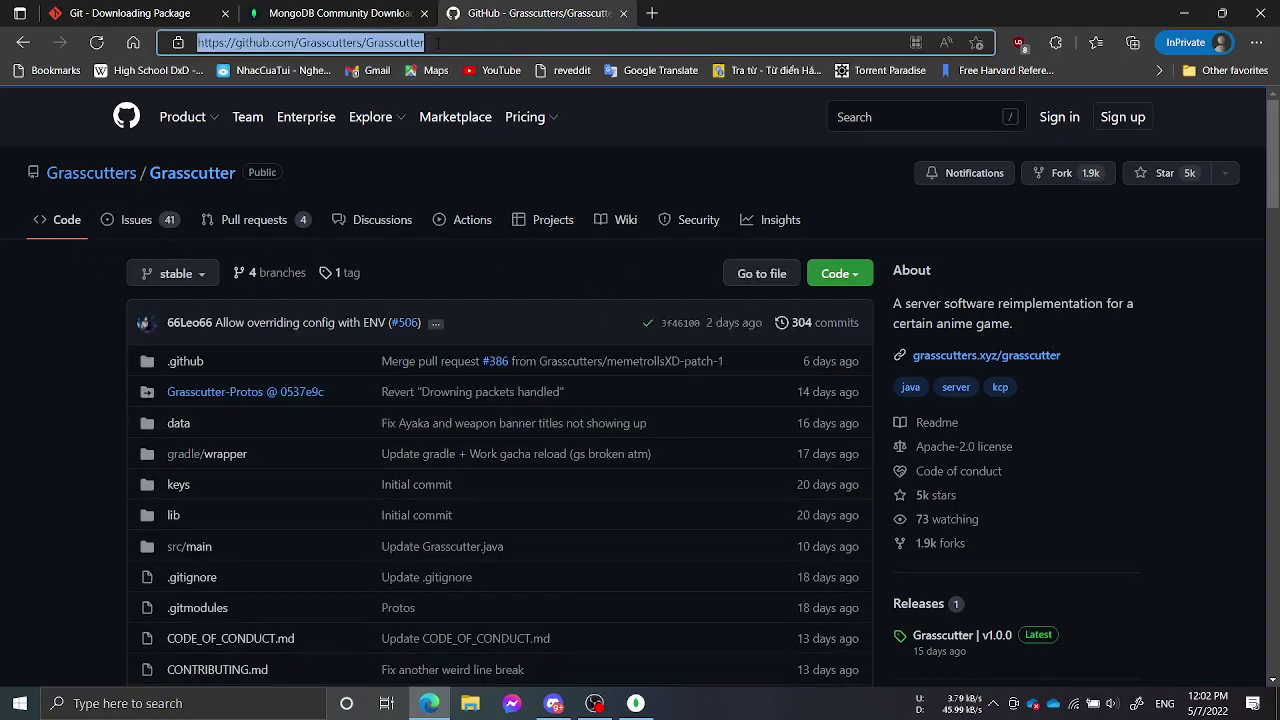
# Step: Switch to File Explorer and browse to the root of the DATA (G:) drive
pyautogui.click(478, 703)
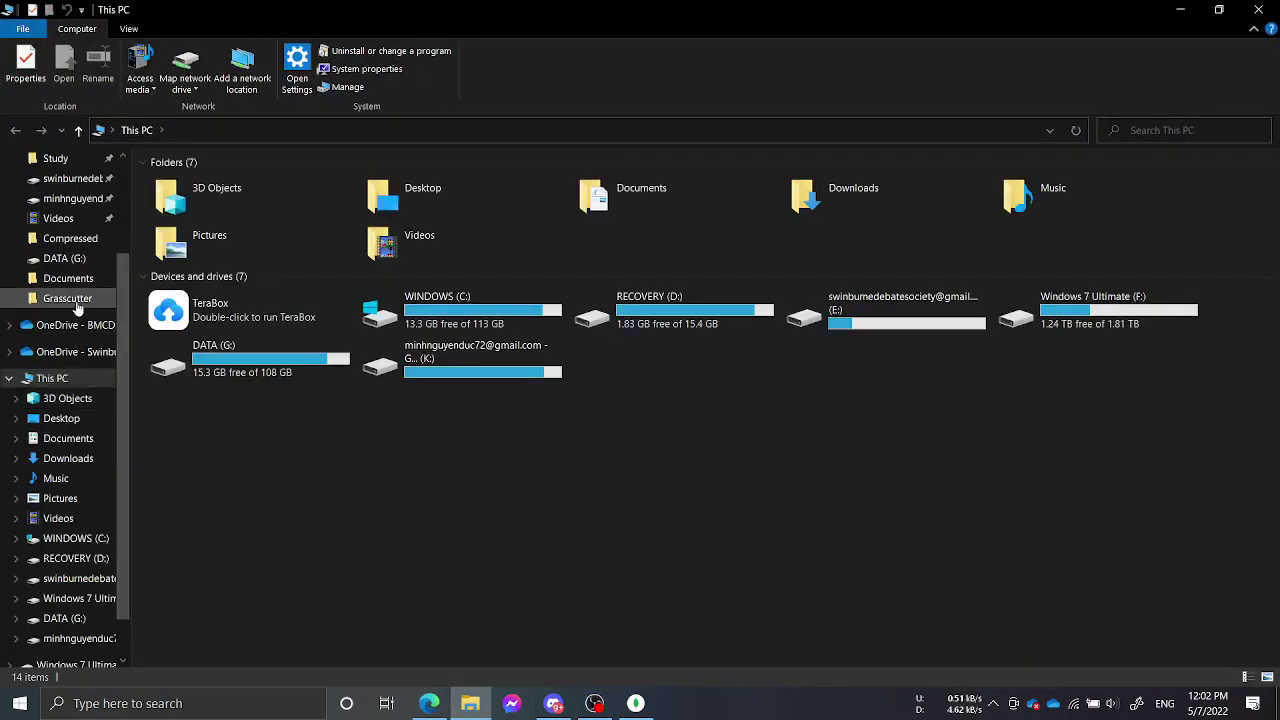
pyautogui.click(68, 299)
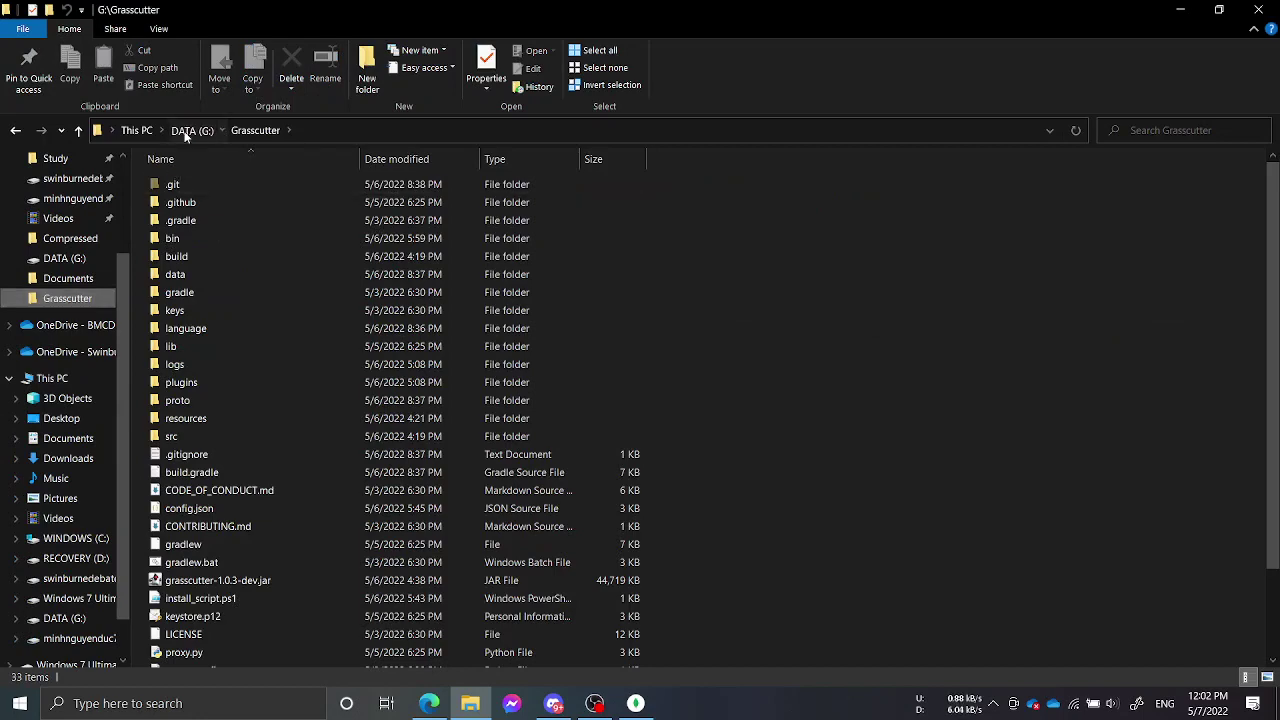
pyautogui.click(188, 131)
pyautogui.scroll(-5, 654, 618)
pyautogui.scroll(4, 587, 455)
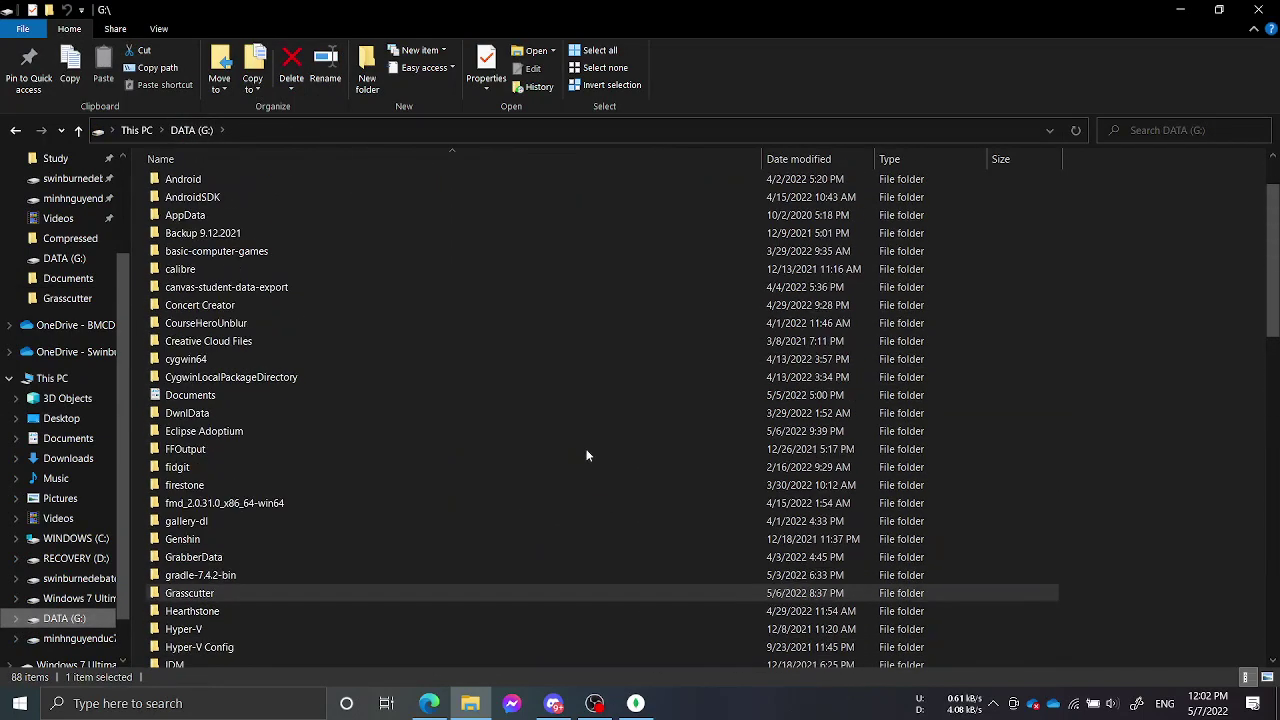
pyautogui.click(595, 130)
pyautogui.write('cmd')
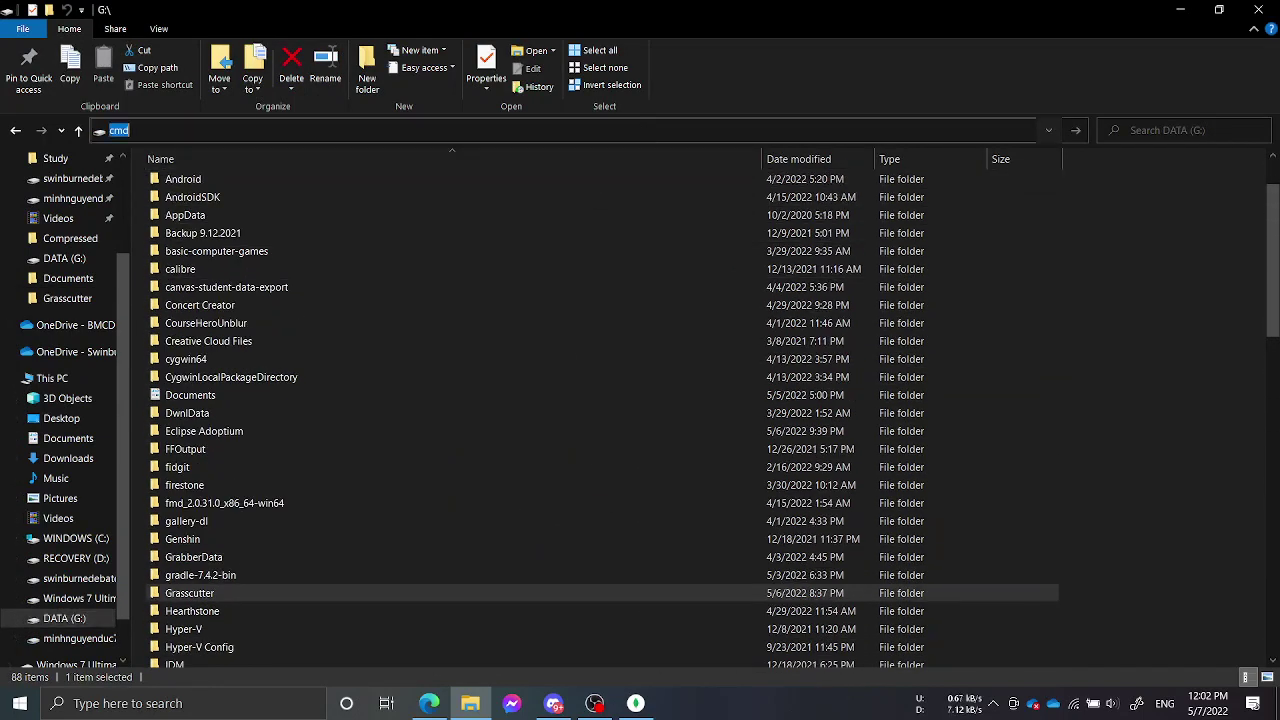
pyautogui.press('Return')
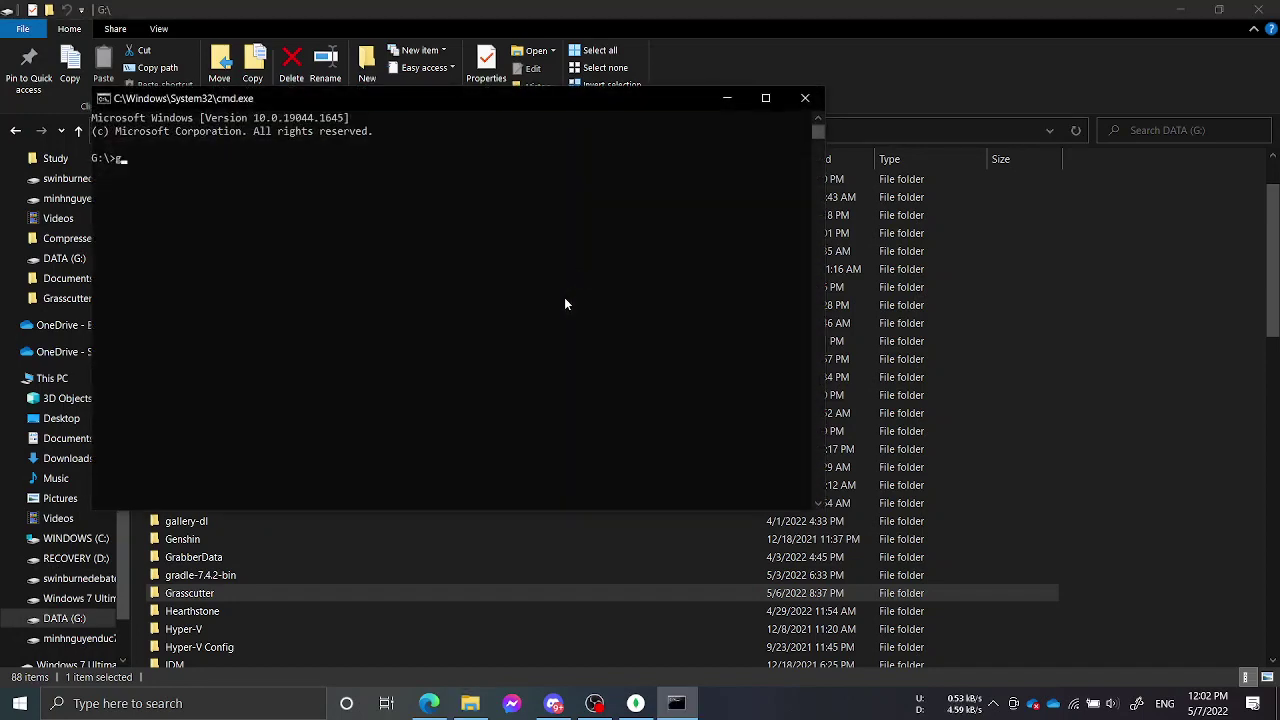
pyautogui.write('git clone -b development')
pyautogui.hotkey('ctrl', 'v')
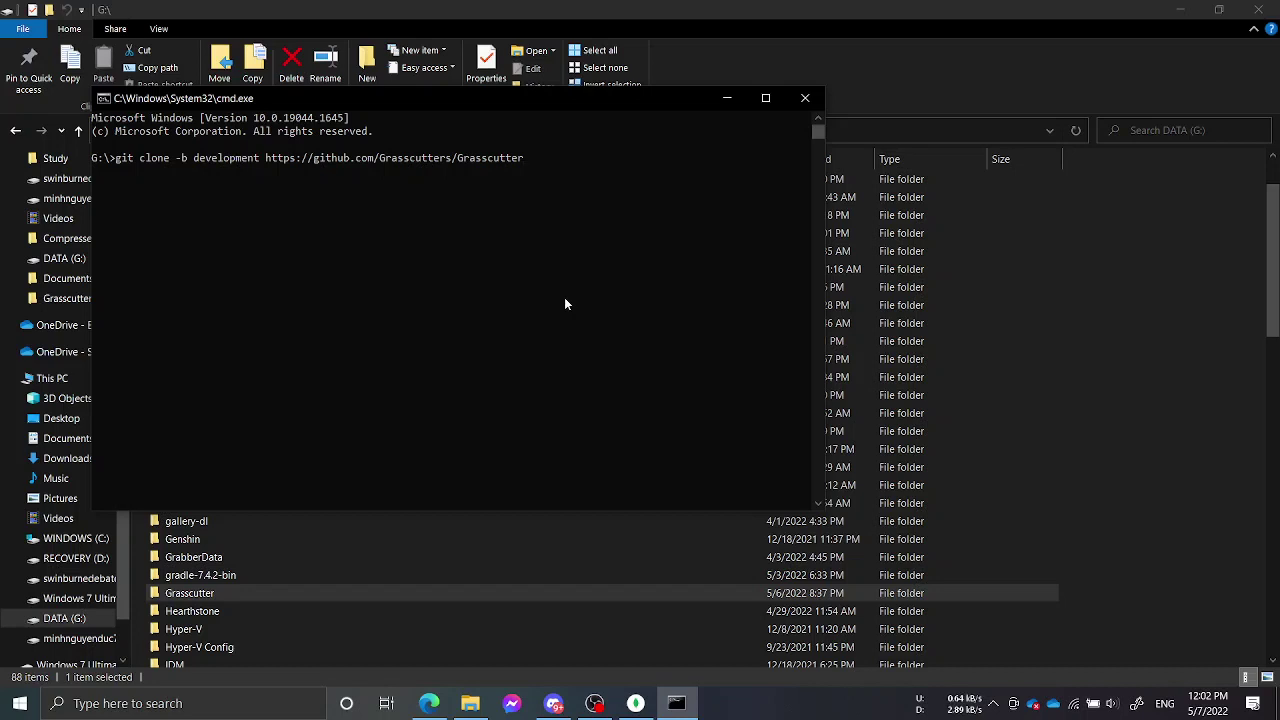
# Step: Look through the existing Grasscutter folder on G:, select config.json, and return to the drive root
pyautogui.doubleClick(480, 592)
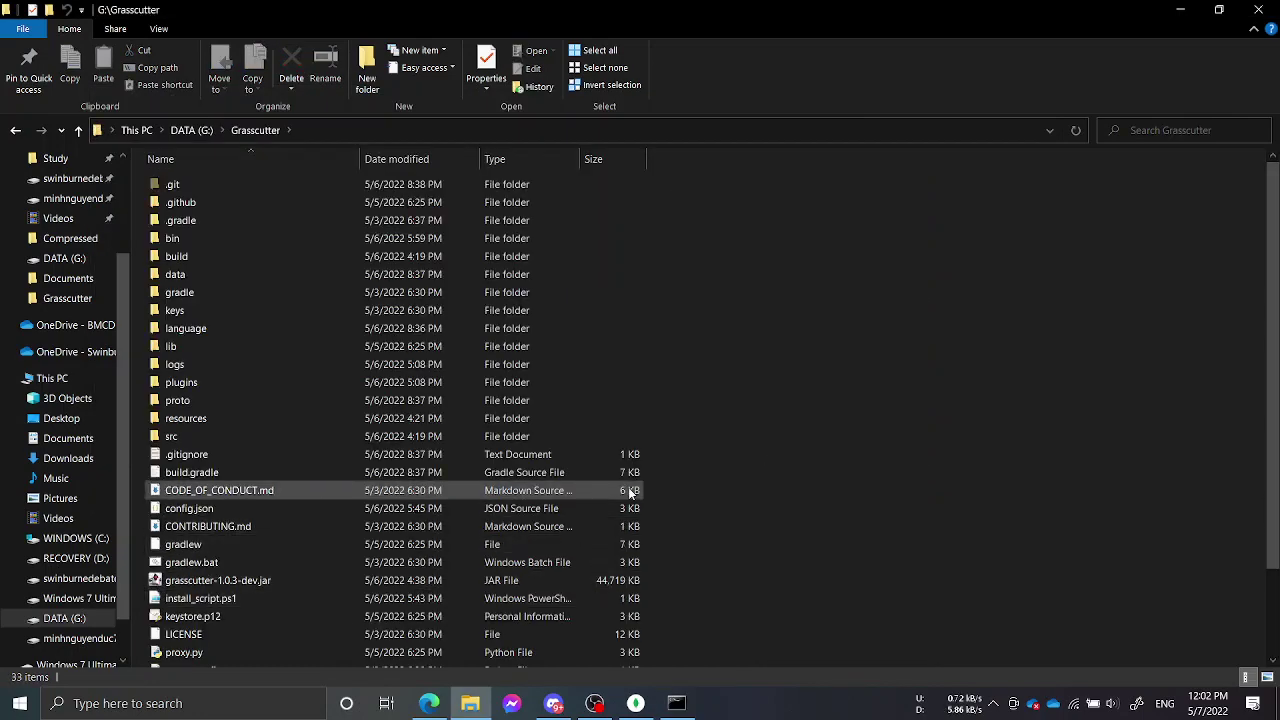
pyautogui.scroll(-2, 635, 494)
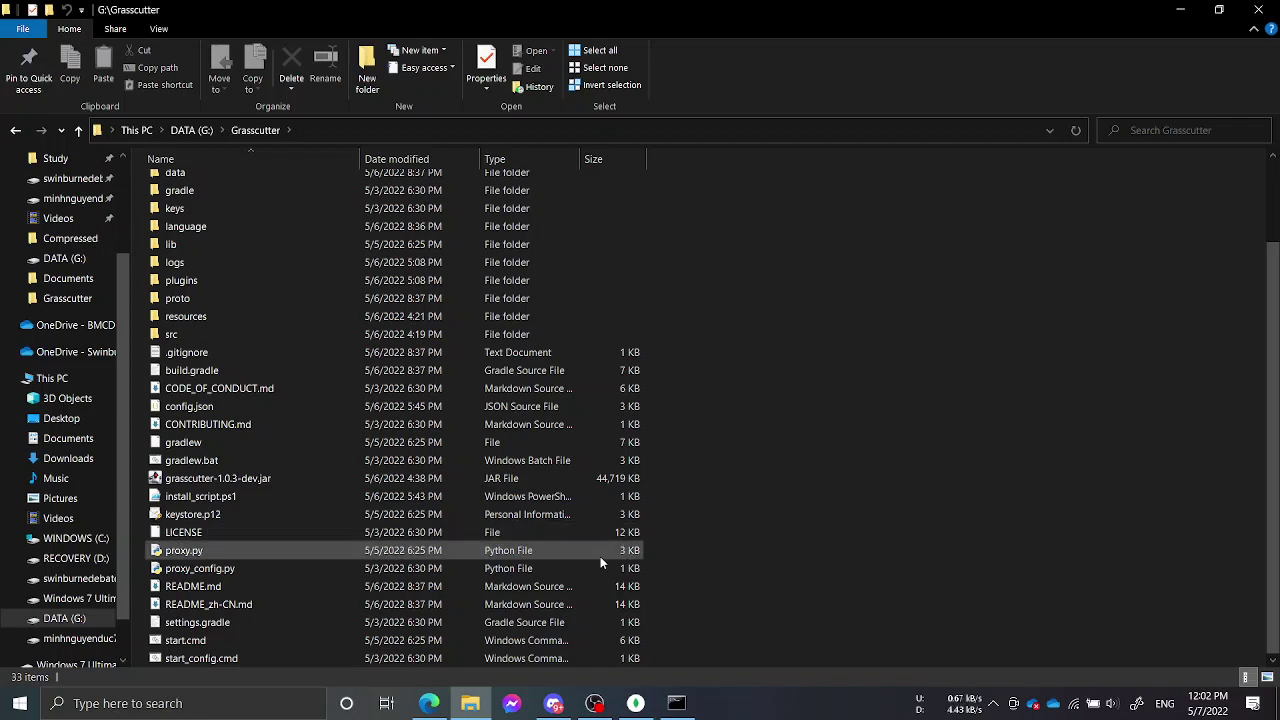
pyautogui.click(347, 404)
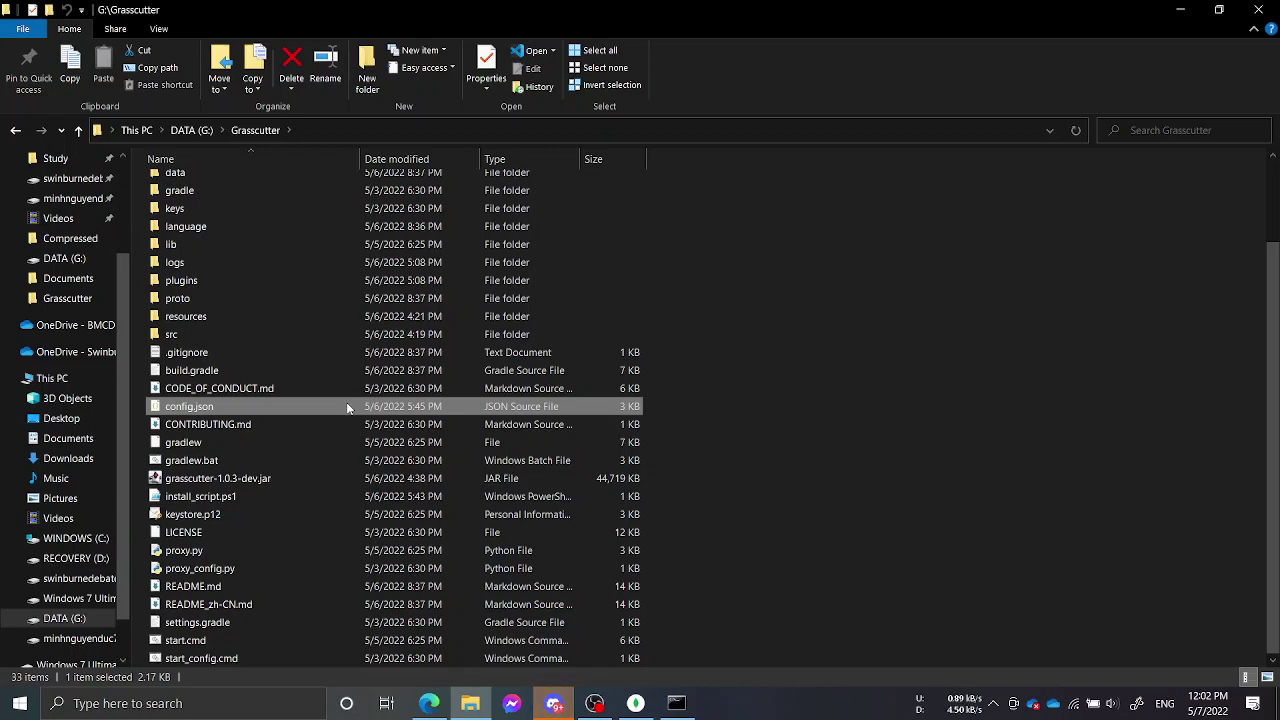
pyautogui.click(191, 130)
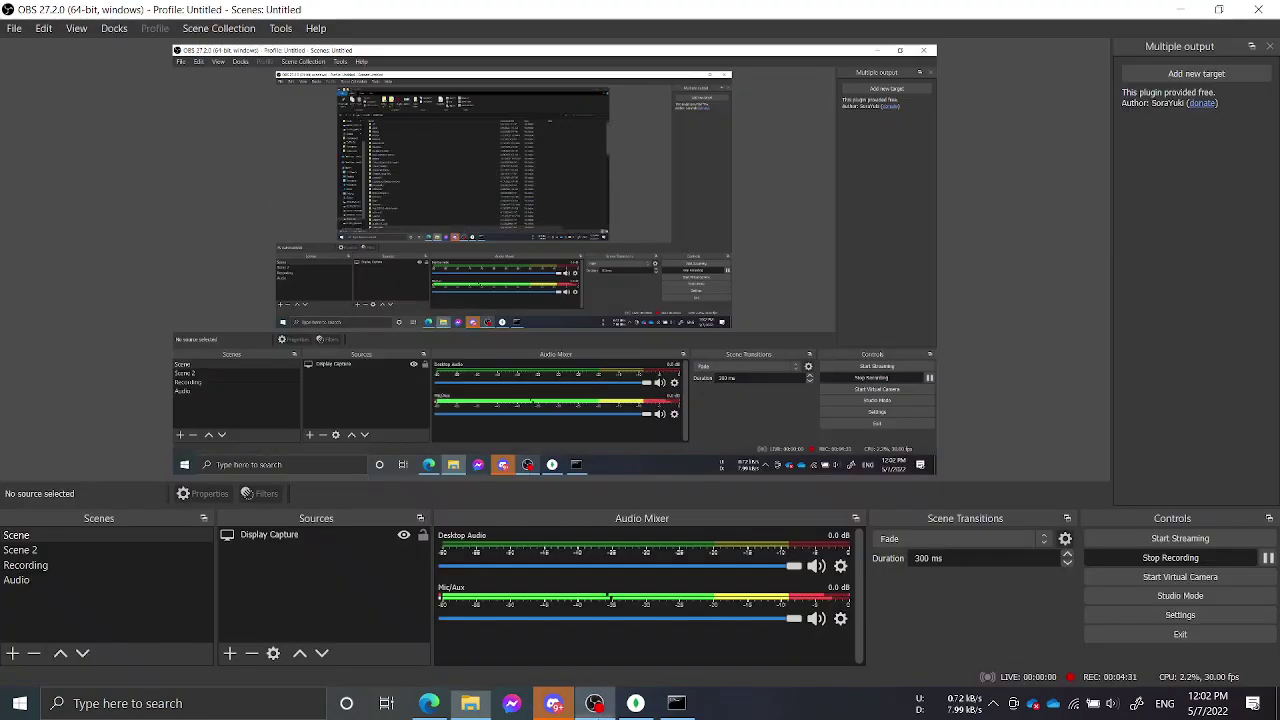
pyautogui.click(594, 703)
pyautogui.click(594, 703)
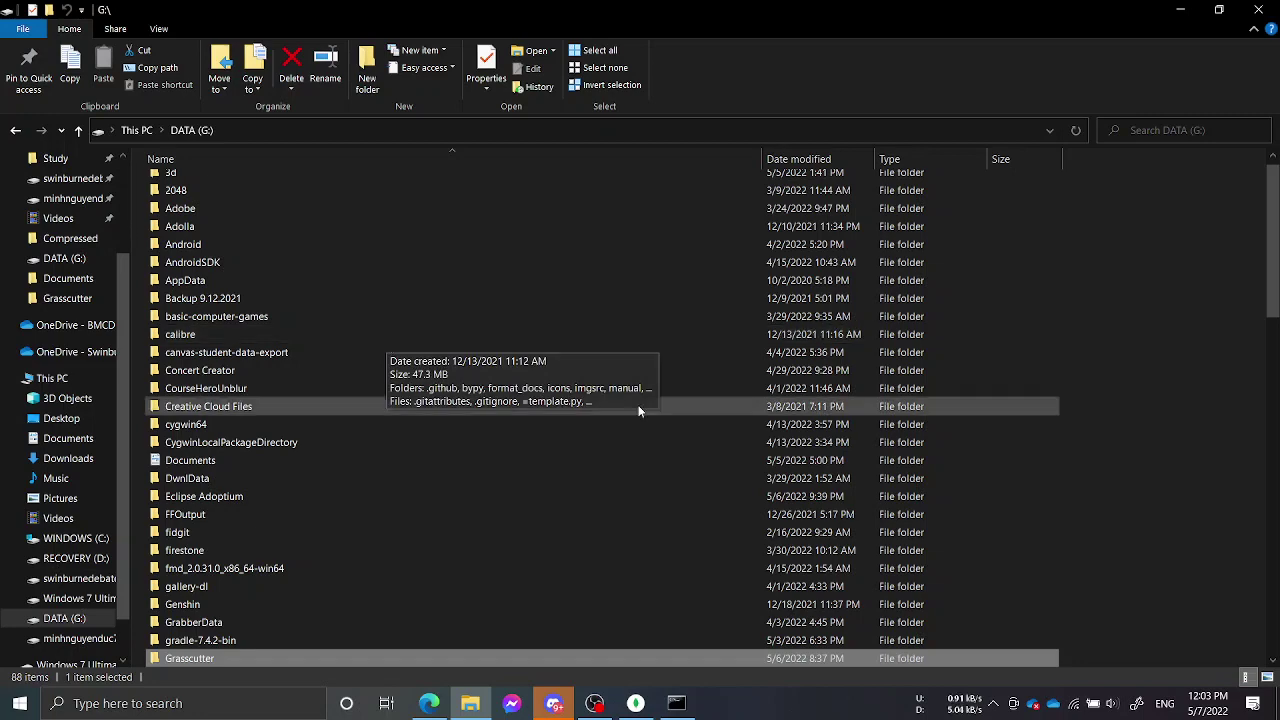
pyautogui.scroll(-10, 1001, 484)
pyautogui.scroll(10, 1003, 487)
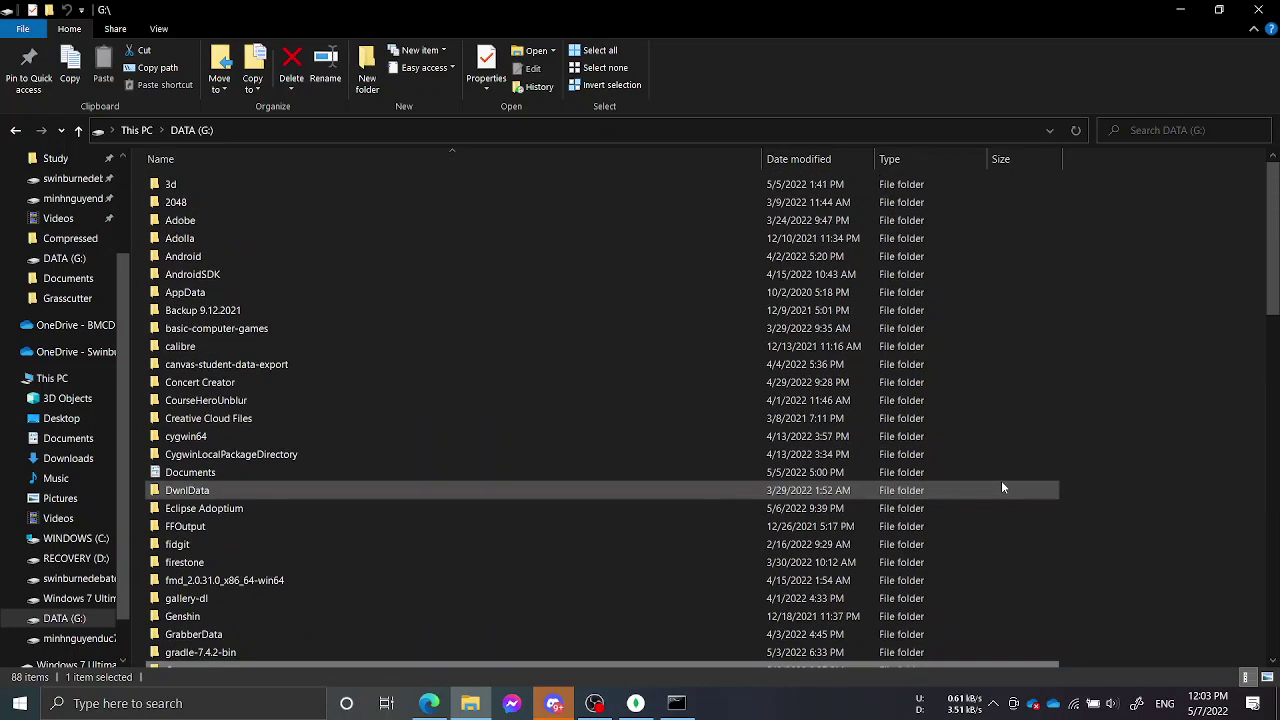
pyautogui.click(430, 703)
pyautogui.scroll(-8, 497, 380)
pyautogui.scroll(9, 497, 380)
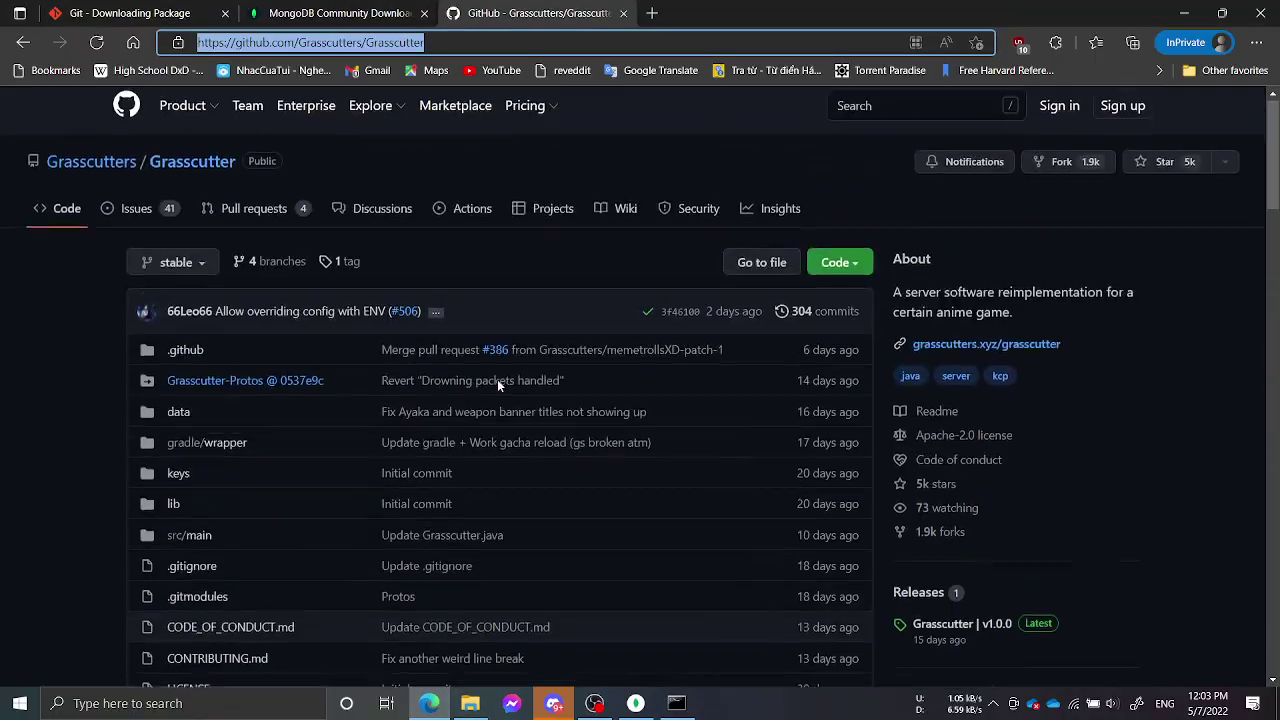
pyautogui.scroll(-1, 497, 380)
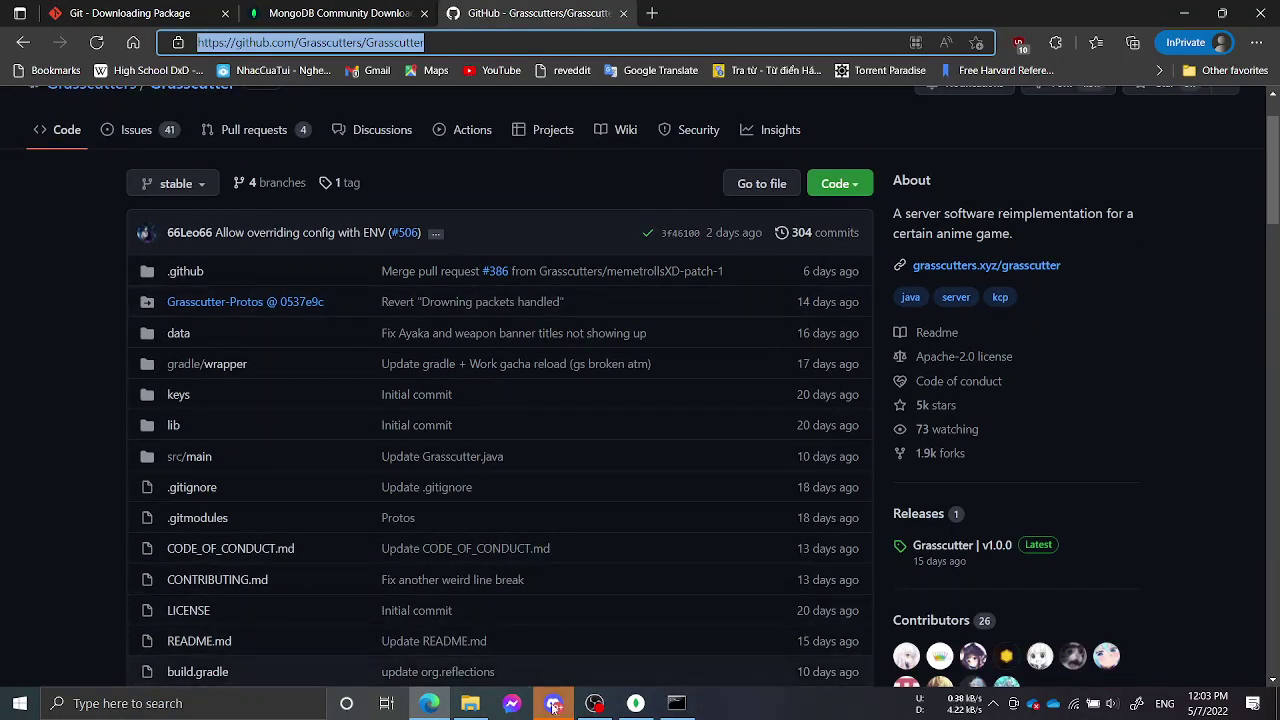
# Step: Switch to Discord and open the Koko-boya/Grasscutter_Resources link from the support channel's pinned messages
pyautogui.click(553, 703)
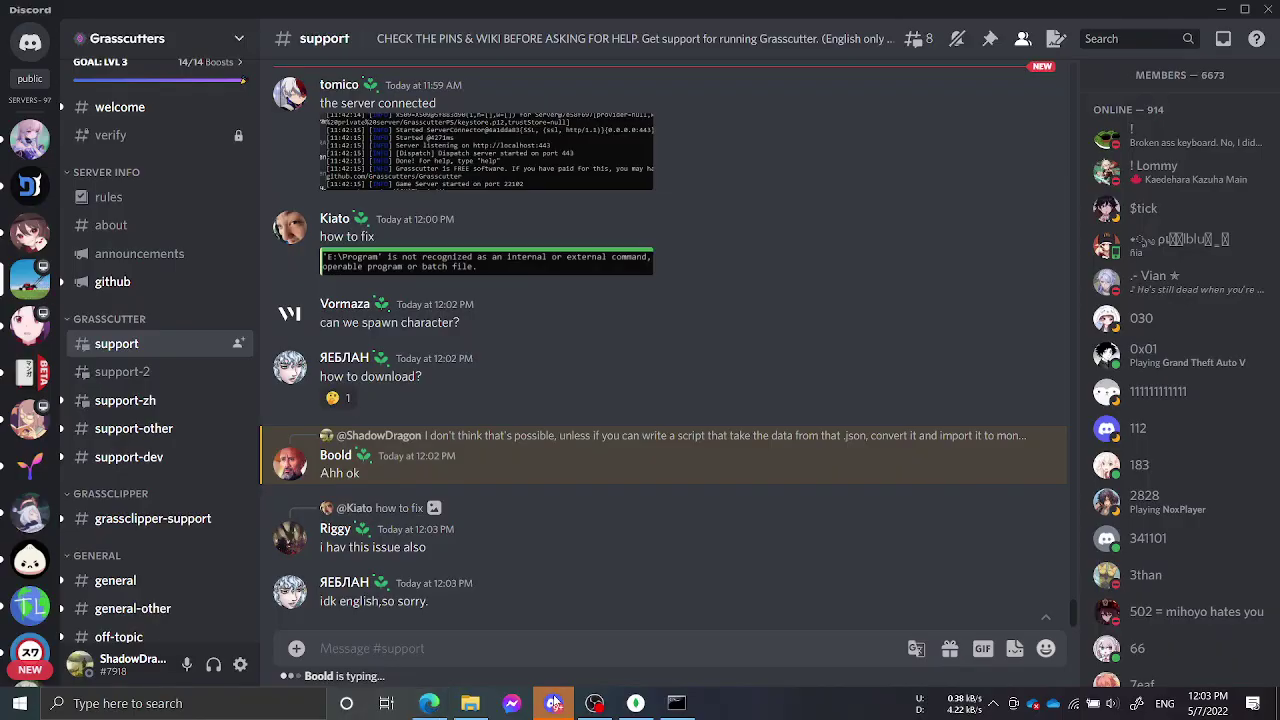
pyautogui.click(989, 38)
pyautogui.scroll(-3, 866, 371)
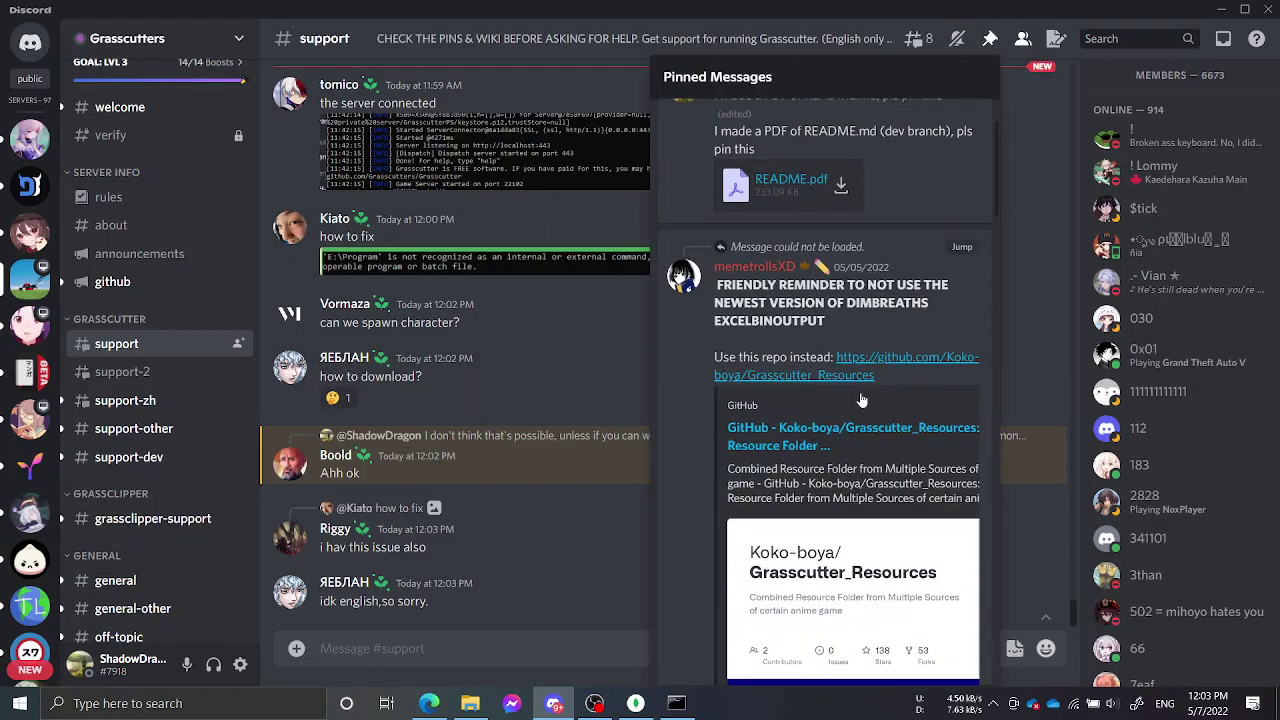
pyautogui.click(855, 333)
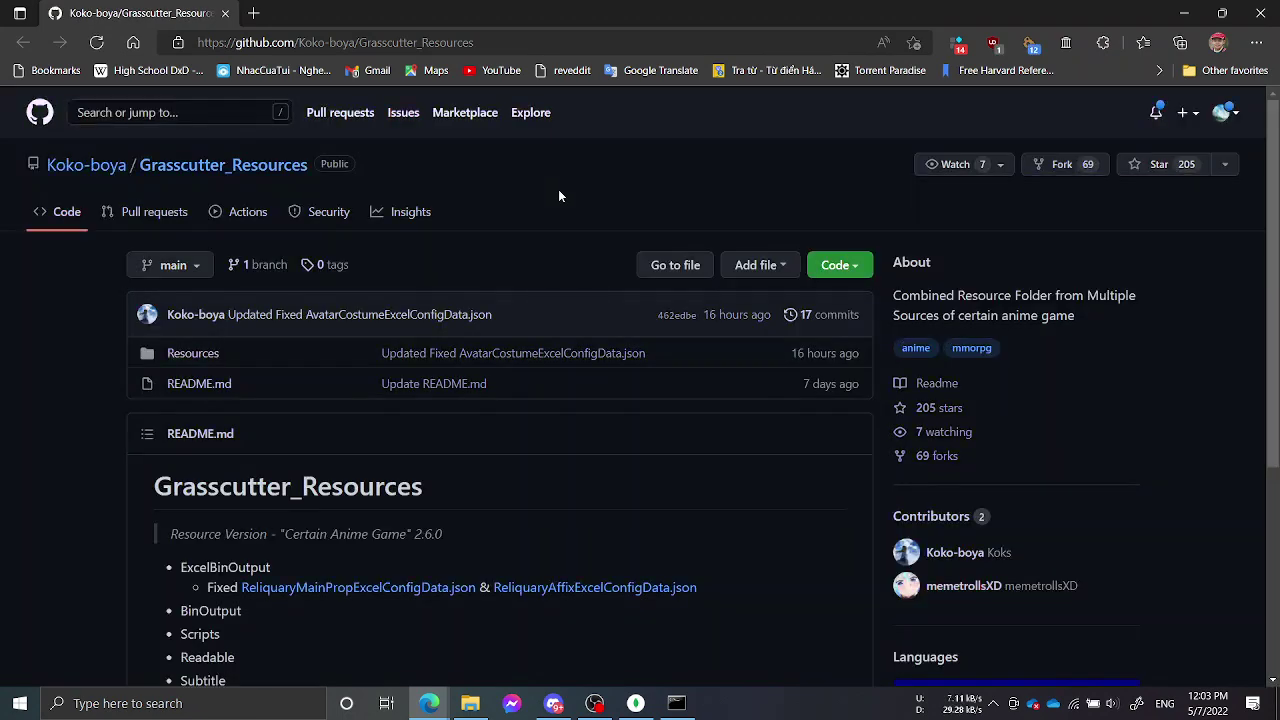
# Step: View the clone and download options of Grasscutter_Resources, and open the repository's Resources folder
pyautogui.scroll(-5, 481, 349)
pyautogui.scroll(4, 481, 346)
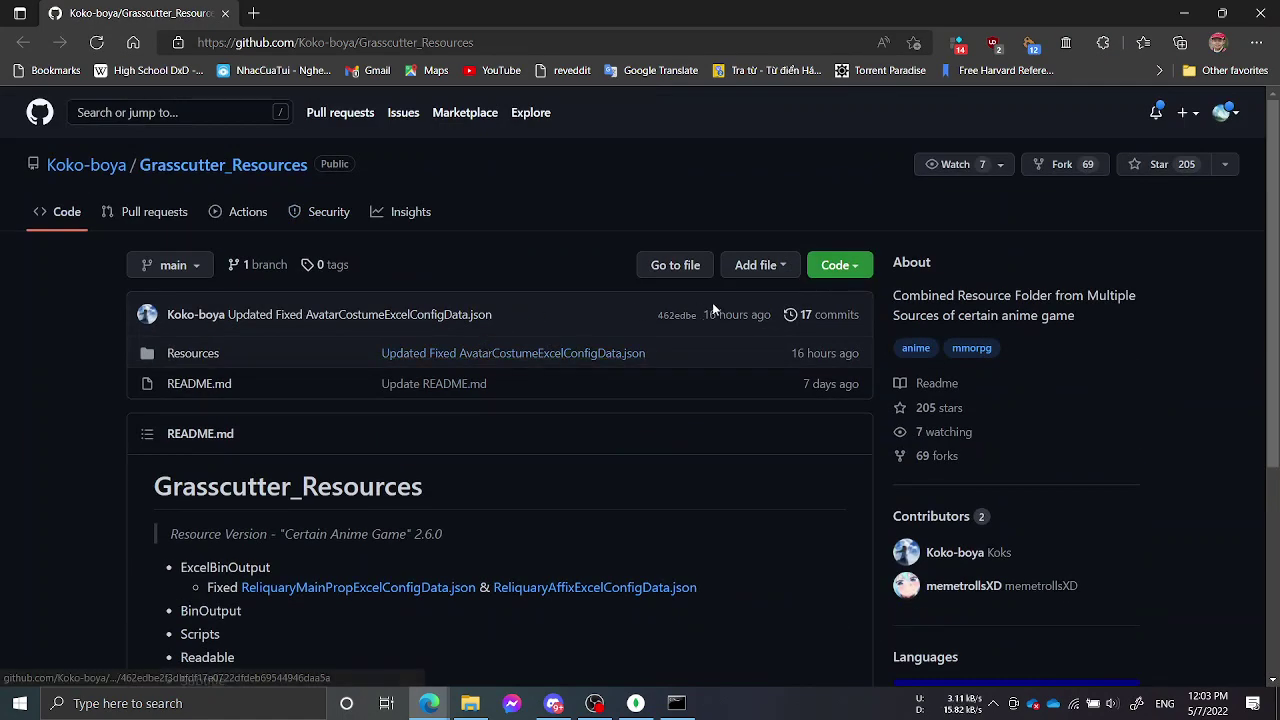
pyautogui.click(838, 265)
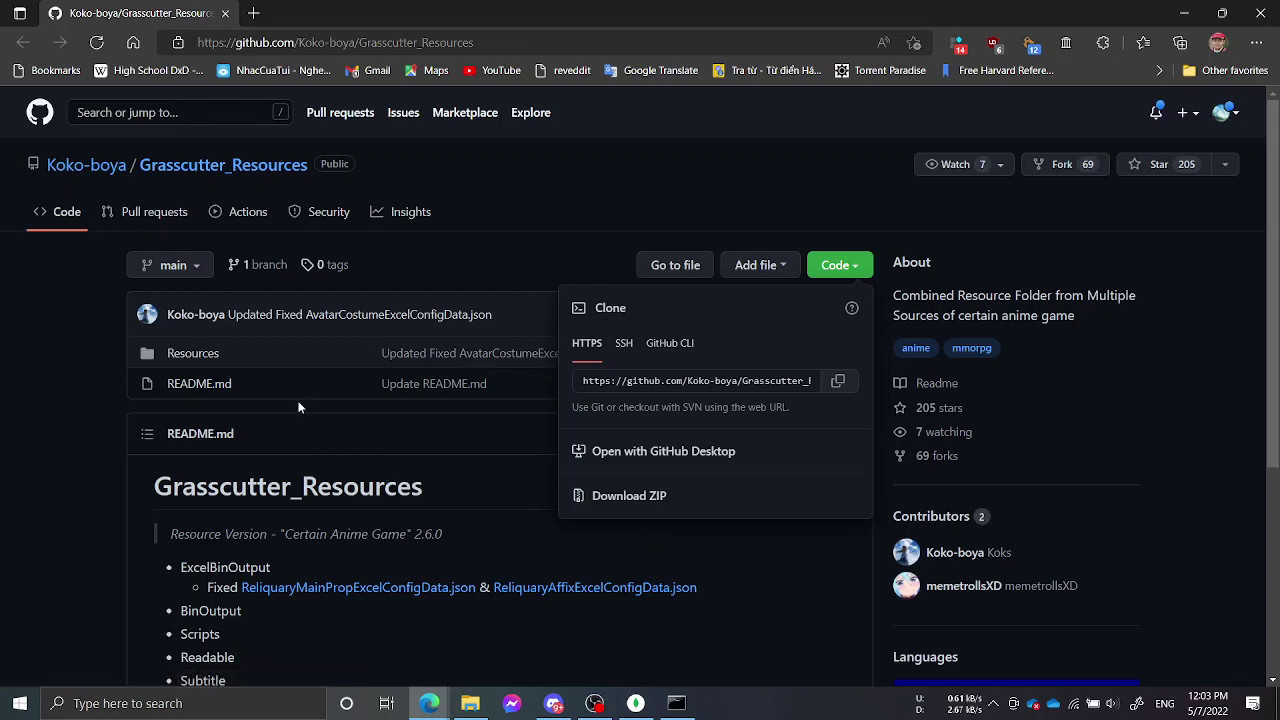
pyautogui.click(205, 362)
pyautogui.click(200, 358)
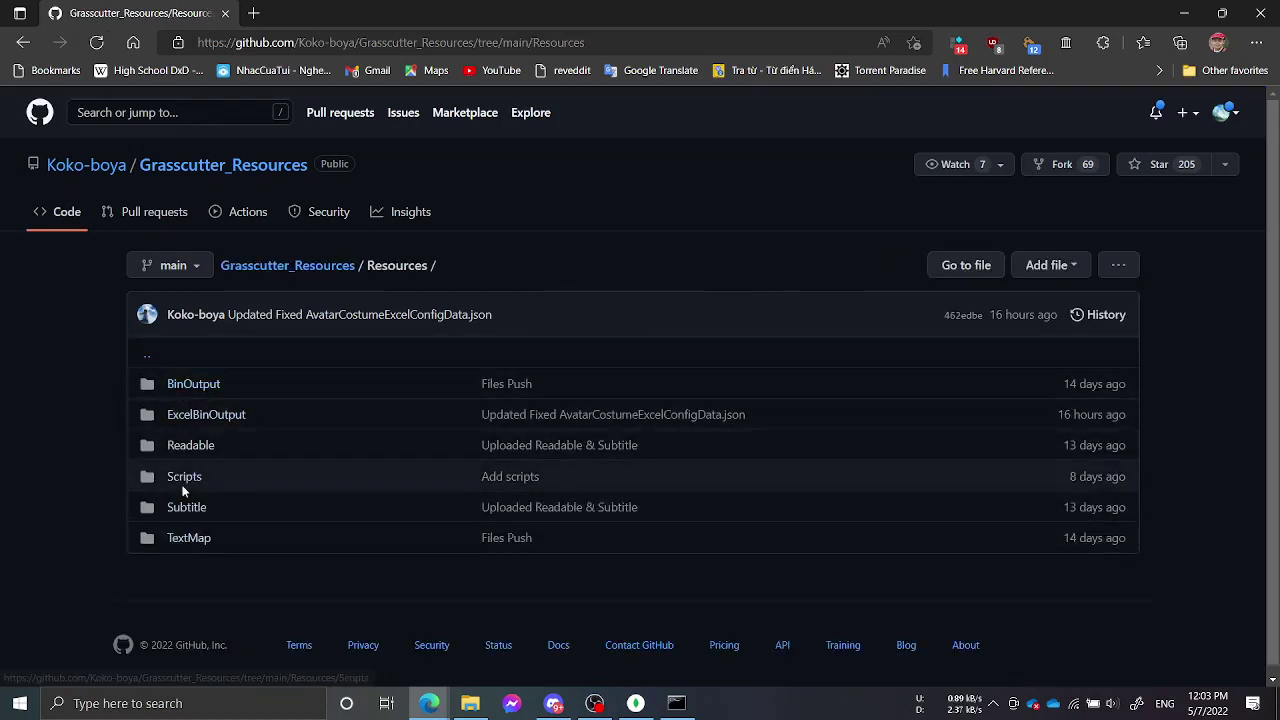
# Step: Switch to File Explorer and open the resources folder inside G:\Grasscutter to examine its subfolders
pyautogui.click(467, 708)
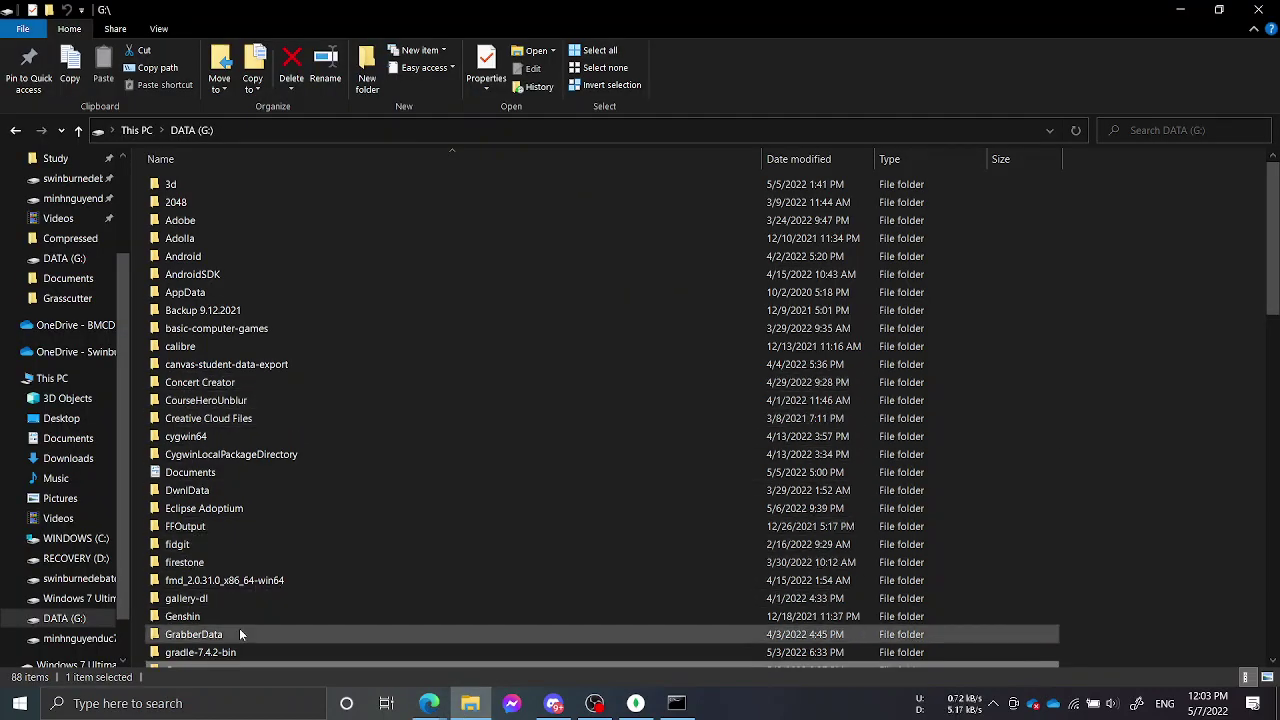
pyautogui.scroll(-3, 240, 626)
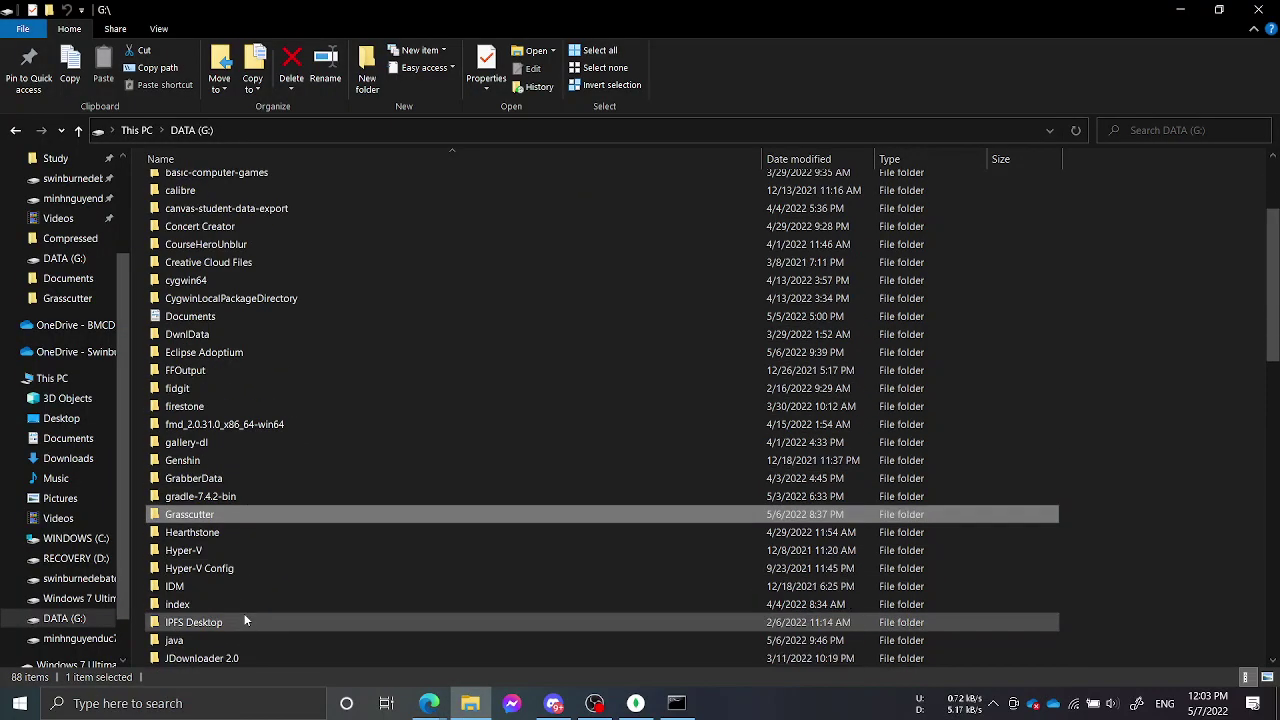
pyautogui.doubleClick(239, 514)
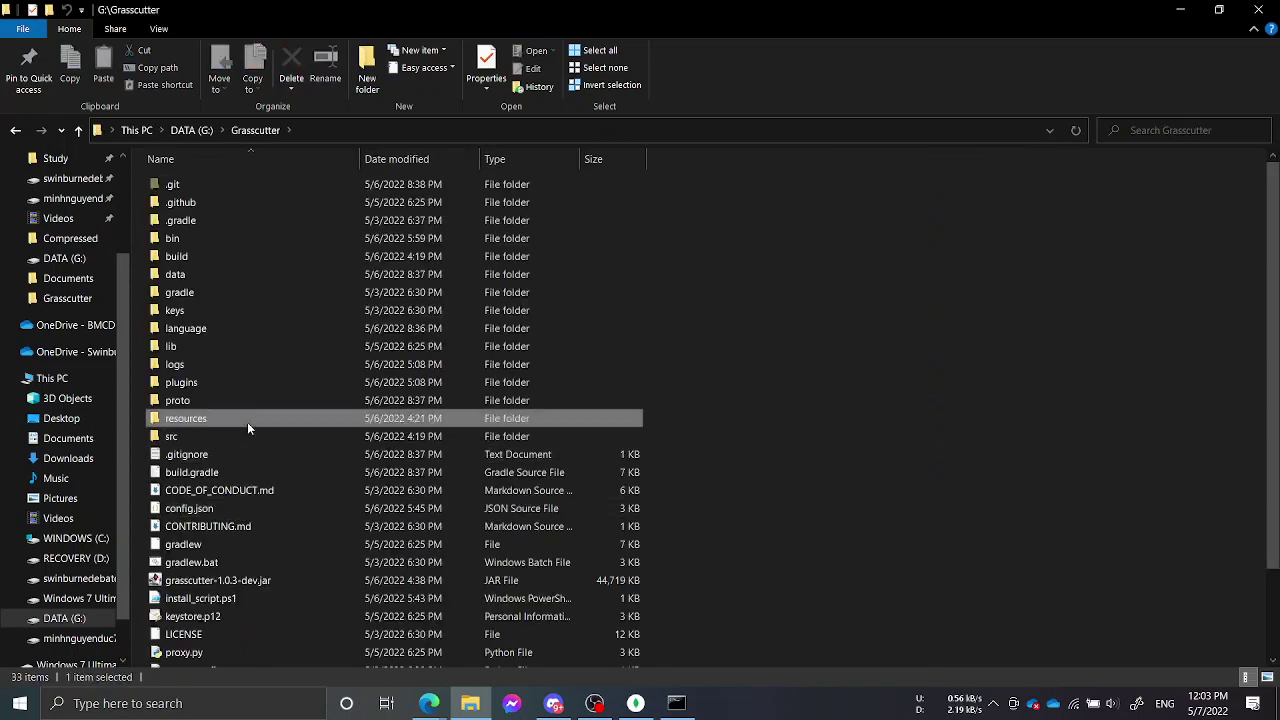
pyautogui.doubleClick(247, 422)
pyautogui.moveTo(267, 381); pyautogui.dragTo(425, 427)
pyautogui.moveTo(390, 379)
pyautogui.mouseDown()
pyautogui.moveTo(396, 155)
pyautogui.moveTo(392, 360)
pyautogui.mouseUp()
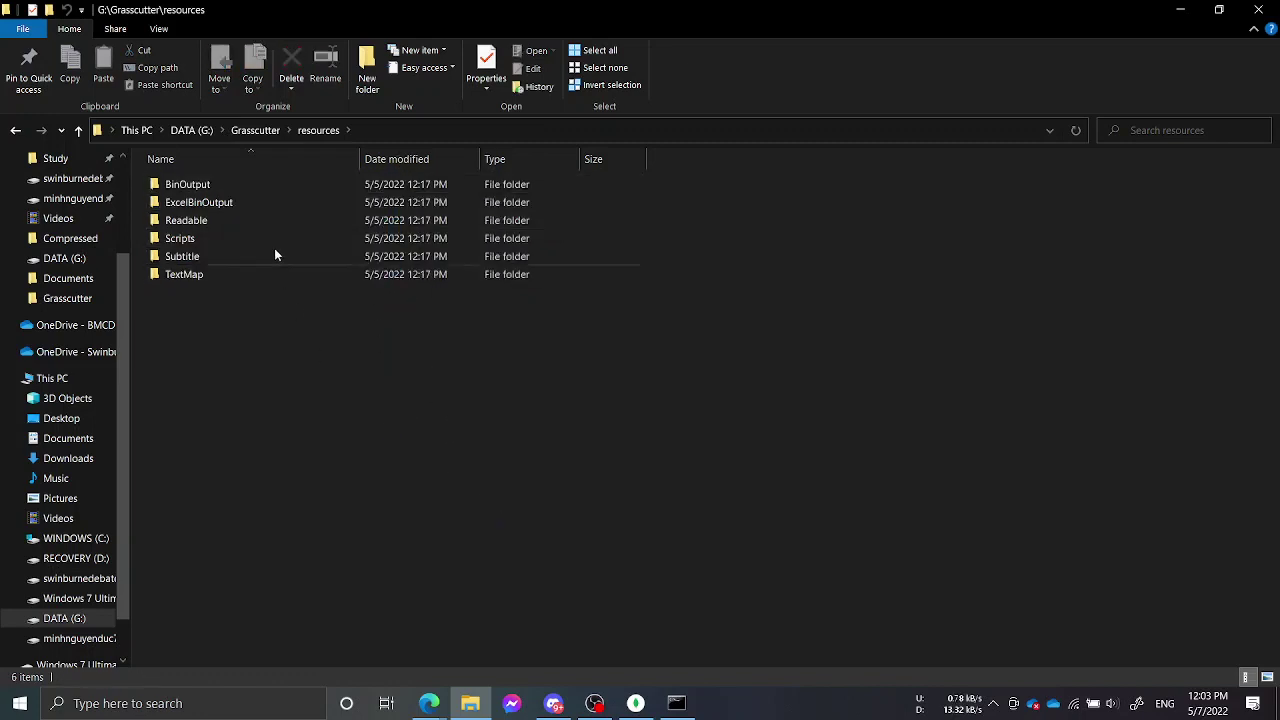
# Step: Return to the Grasscutter folder, close the Grasscutter_Resources browser window, and bring up the Grasscutter repository window
pyautogui.click(265, 132)
pyautogui.scroll(-2, 546, 496)
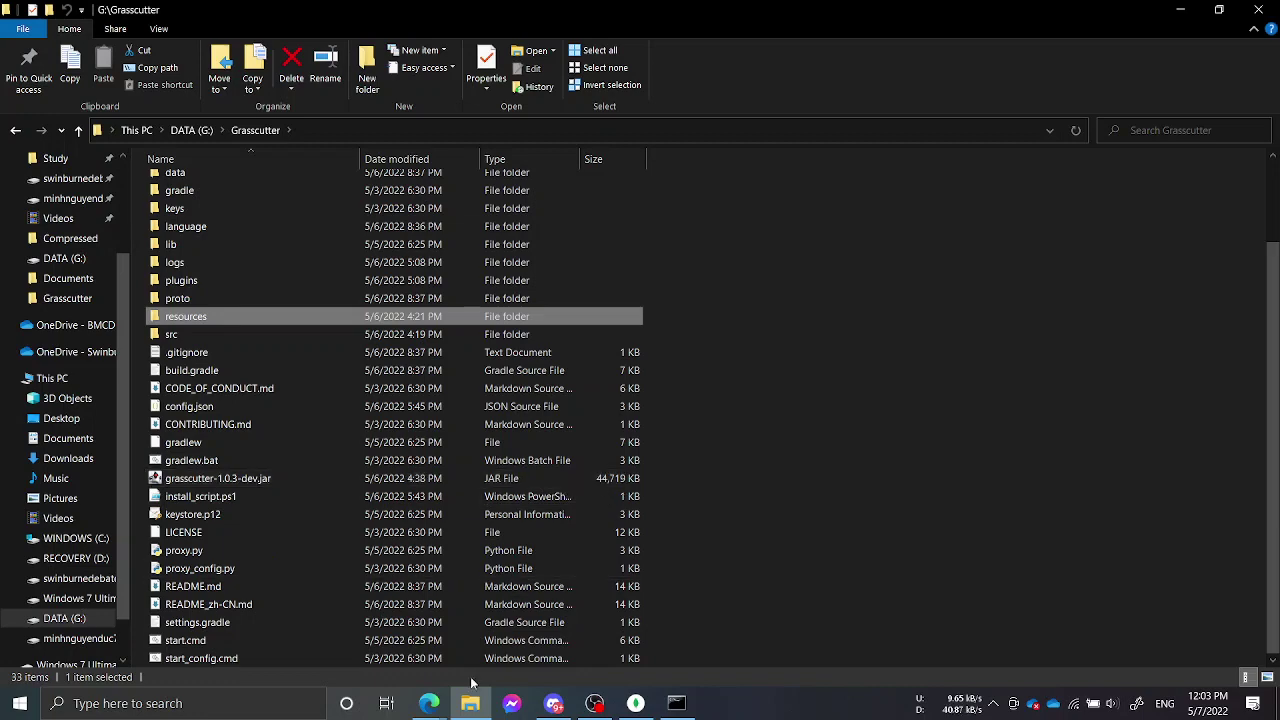
pyautogui.moveTo(429, 703)
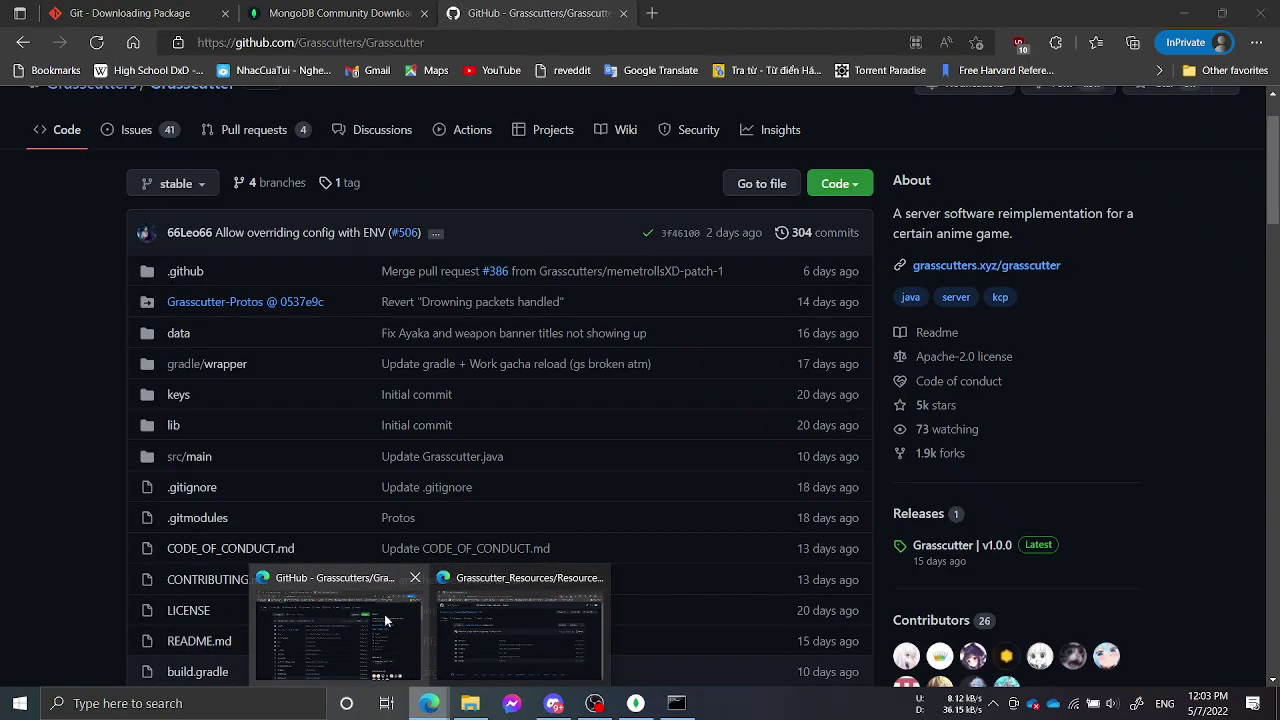
pyautogui.moveTo(443, 625)
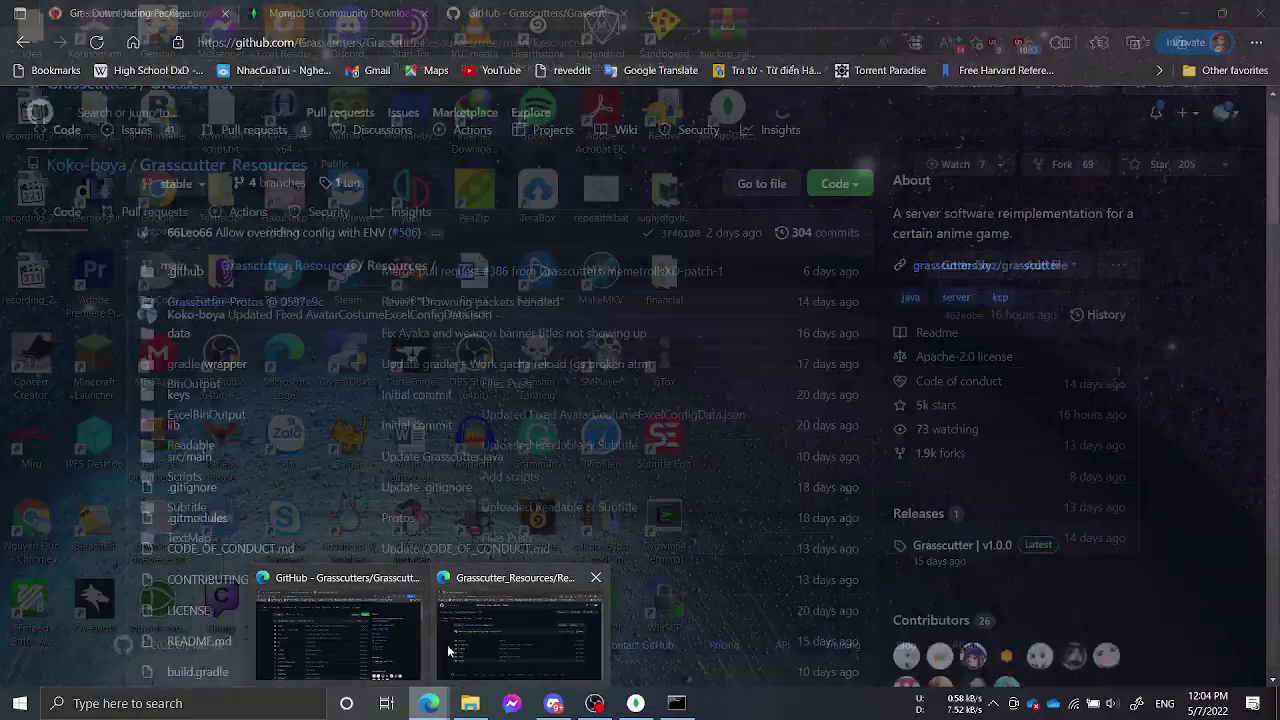
pyautogui.click(596, 578)
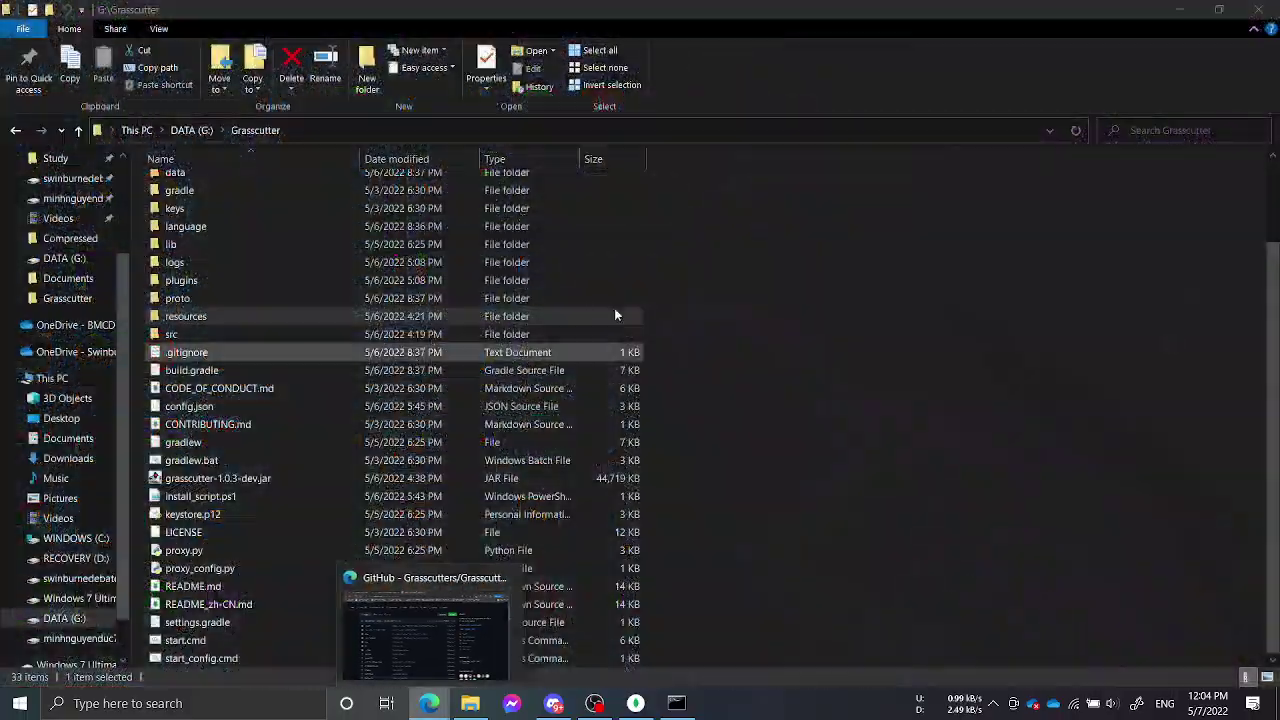
pyautogui.click(422, 635)
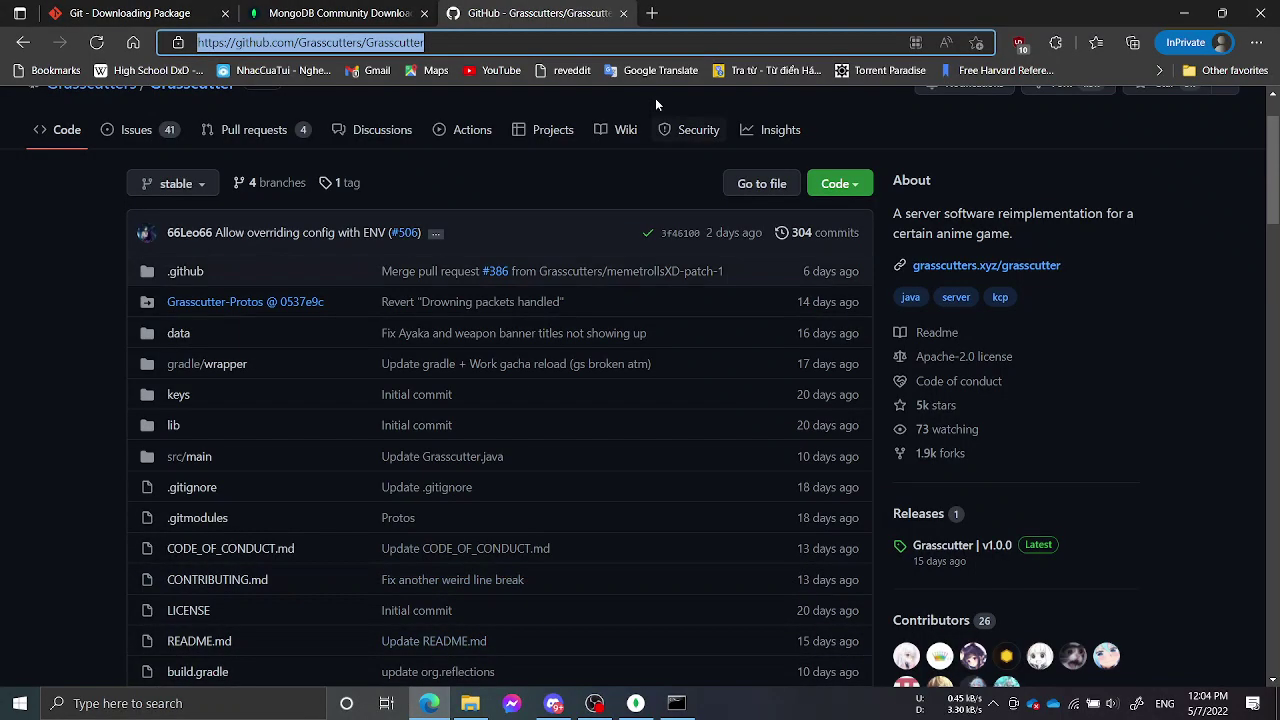
# Step: Open the Adoptium Temurin latest releases page in a new browser tab and view the Windows JDK 17 downloads
pyautogui.click(651, 13)
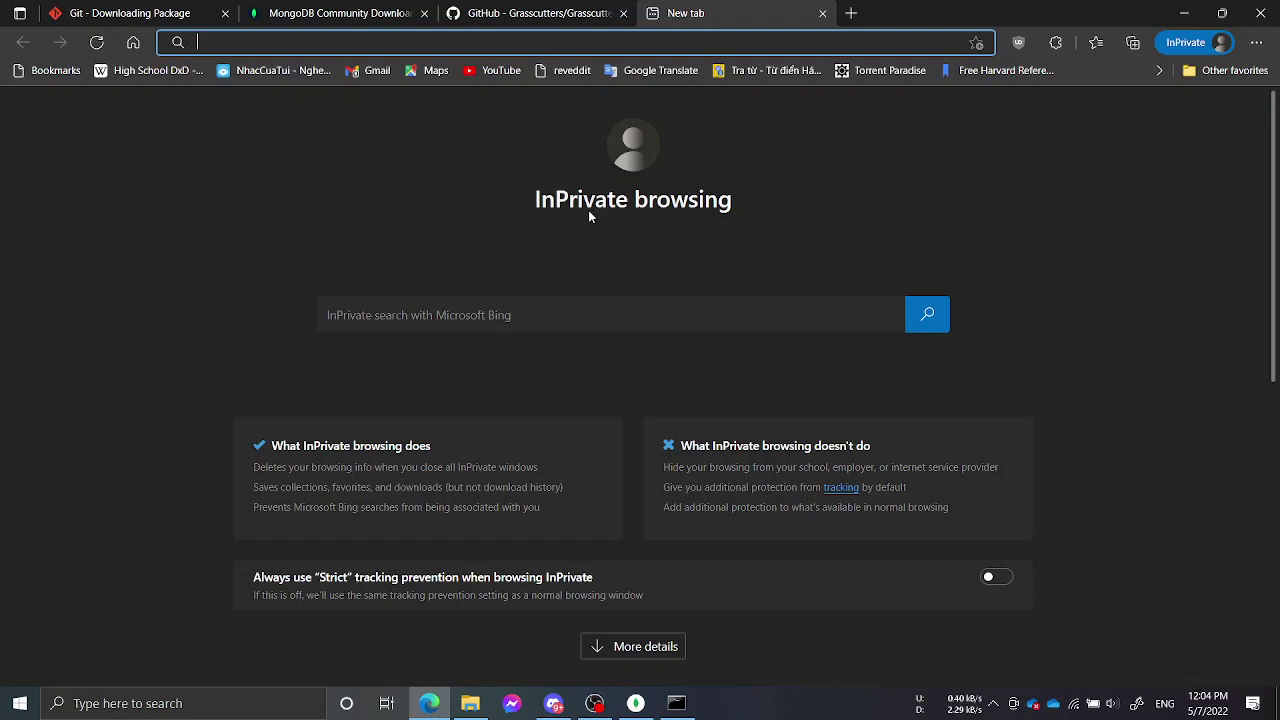
pyautogui.write('ad')
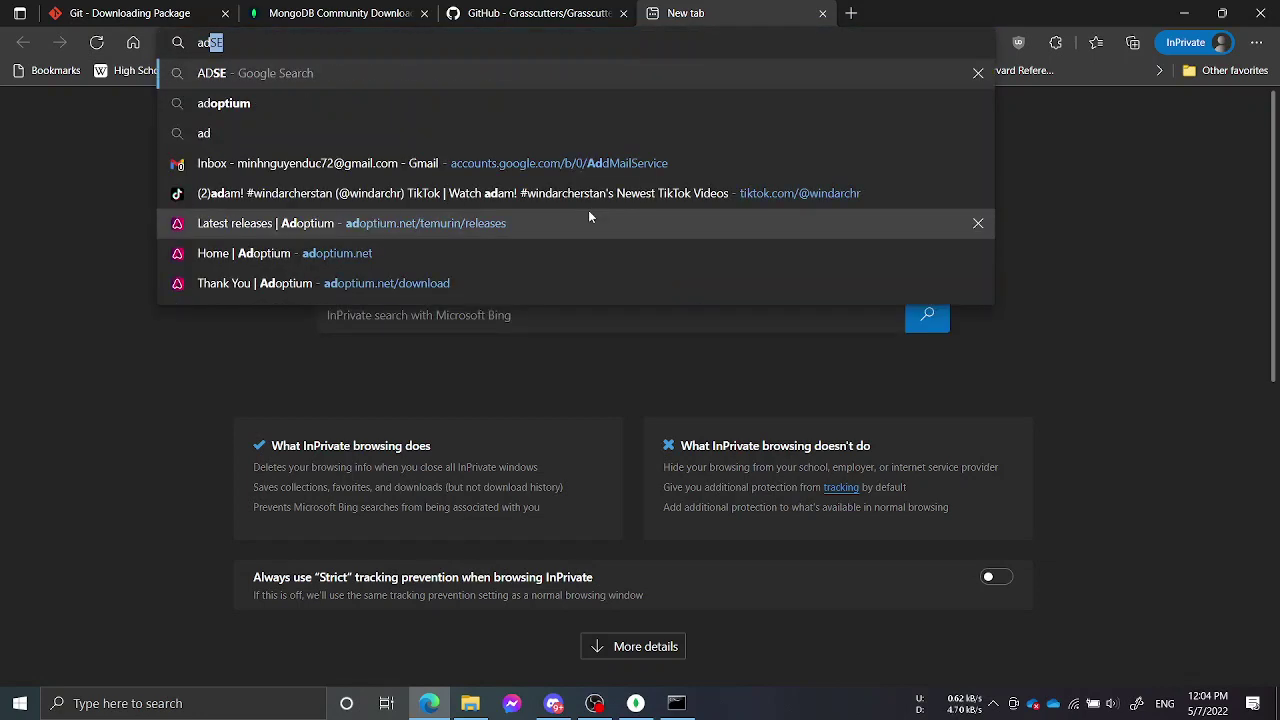
pyautogui.click(552, 226)
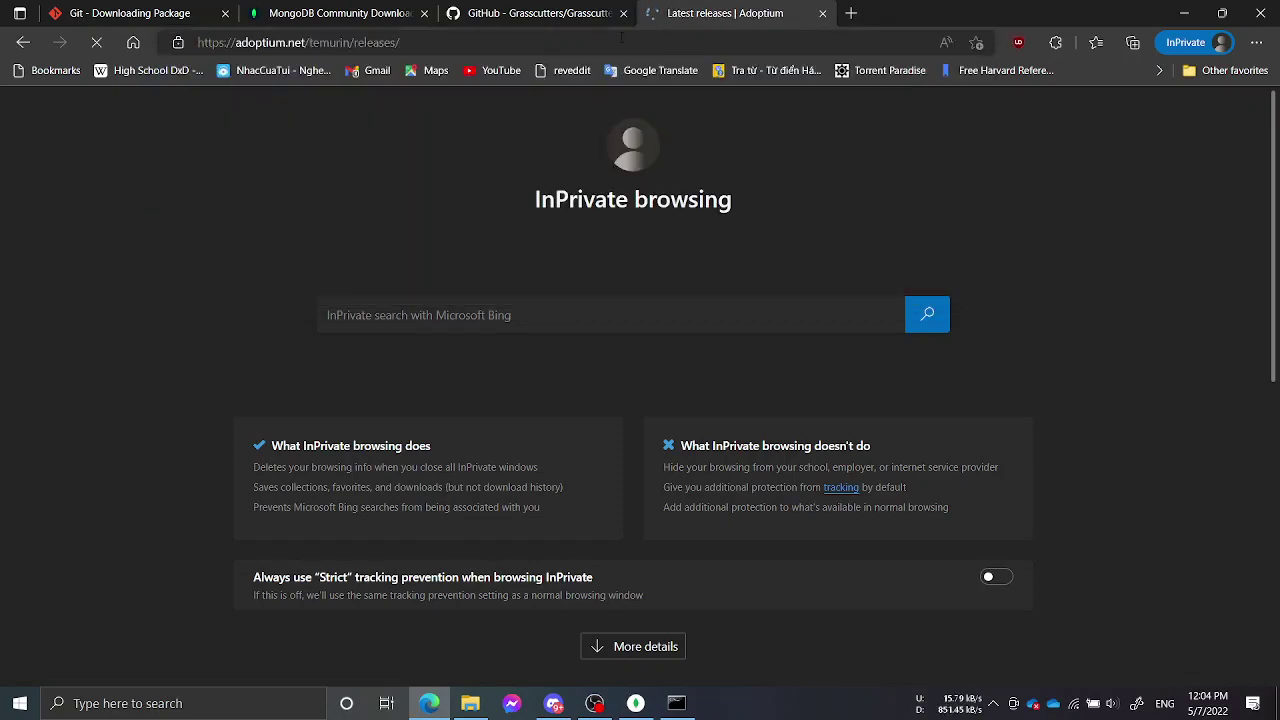
pyautogui.scroll(-3, 839, 280)
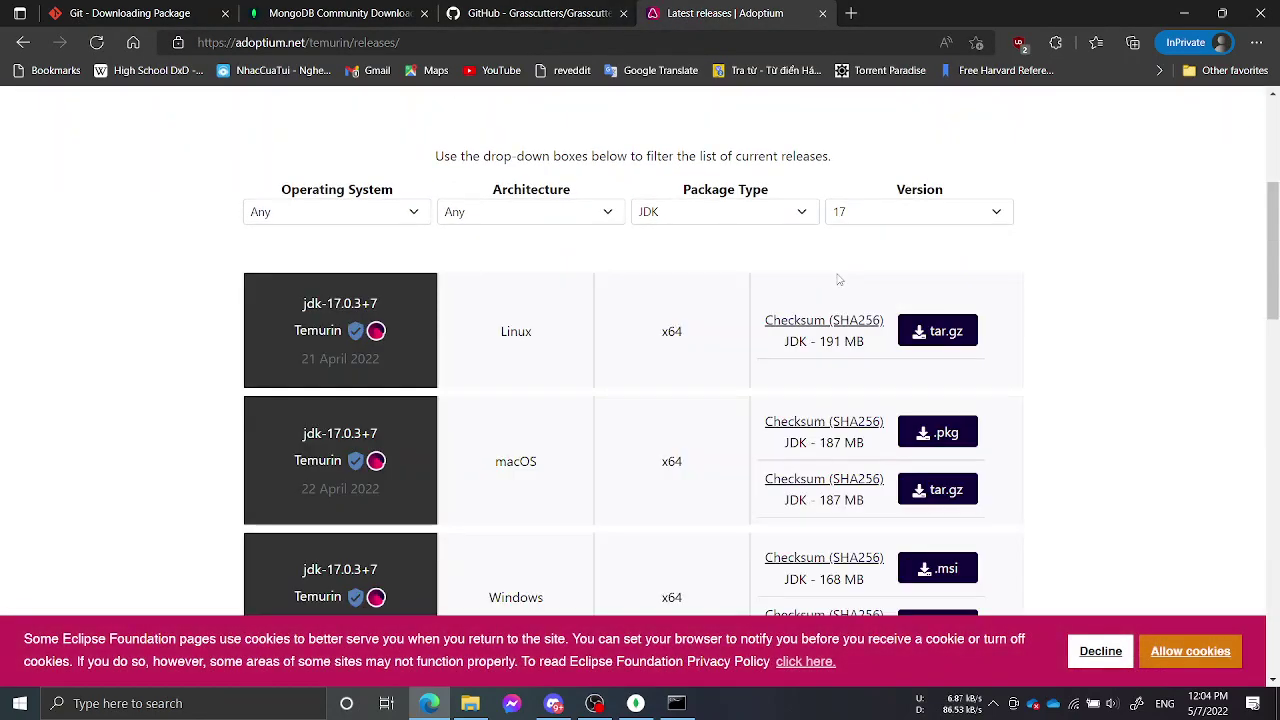
pyautogui.scroll(-1, 839, 280)
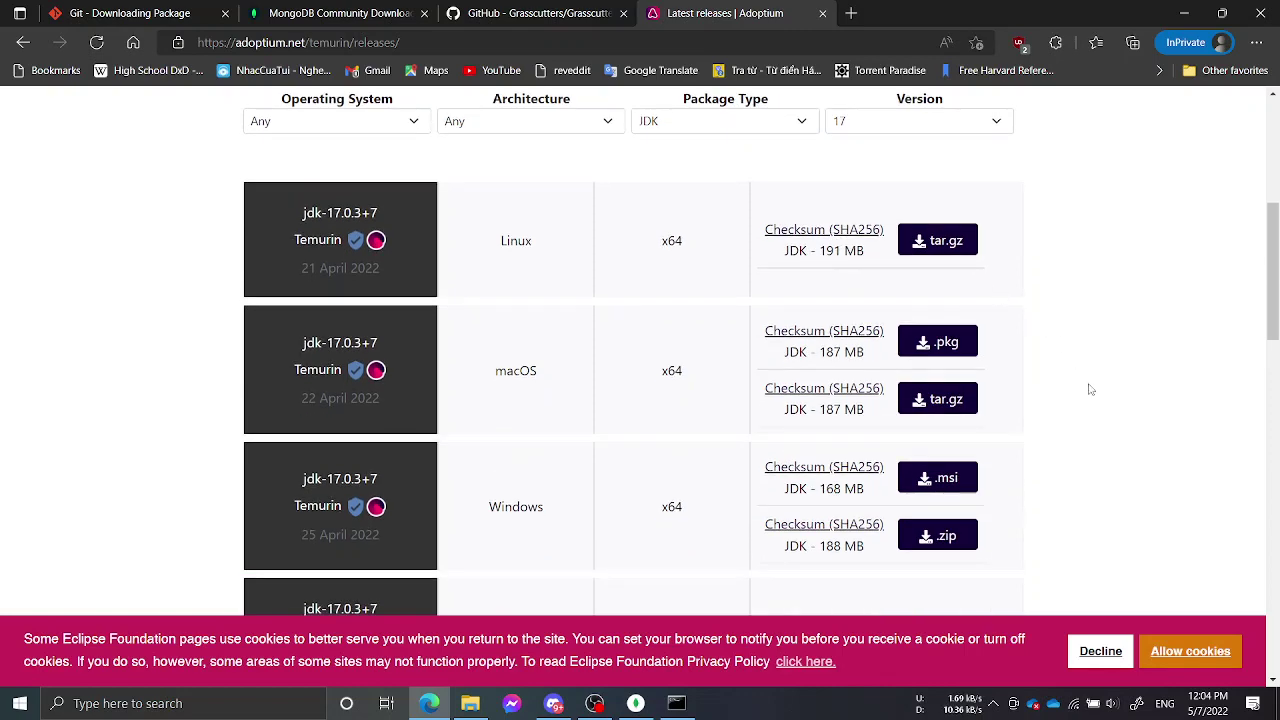
# Step: Switch to Internet Download Manager and launch the downloaded OpenJDK17U-jdk_x64_windows_hotspot_17.0.3_7.msi installer
pyautogui.scroll(-2, 1010, 420)
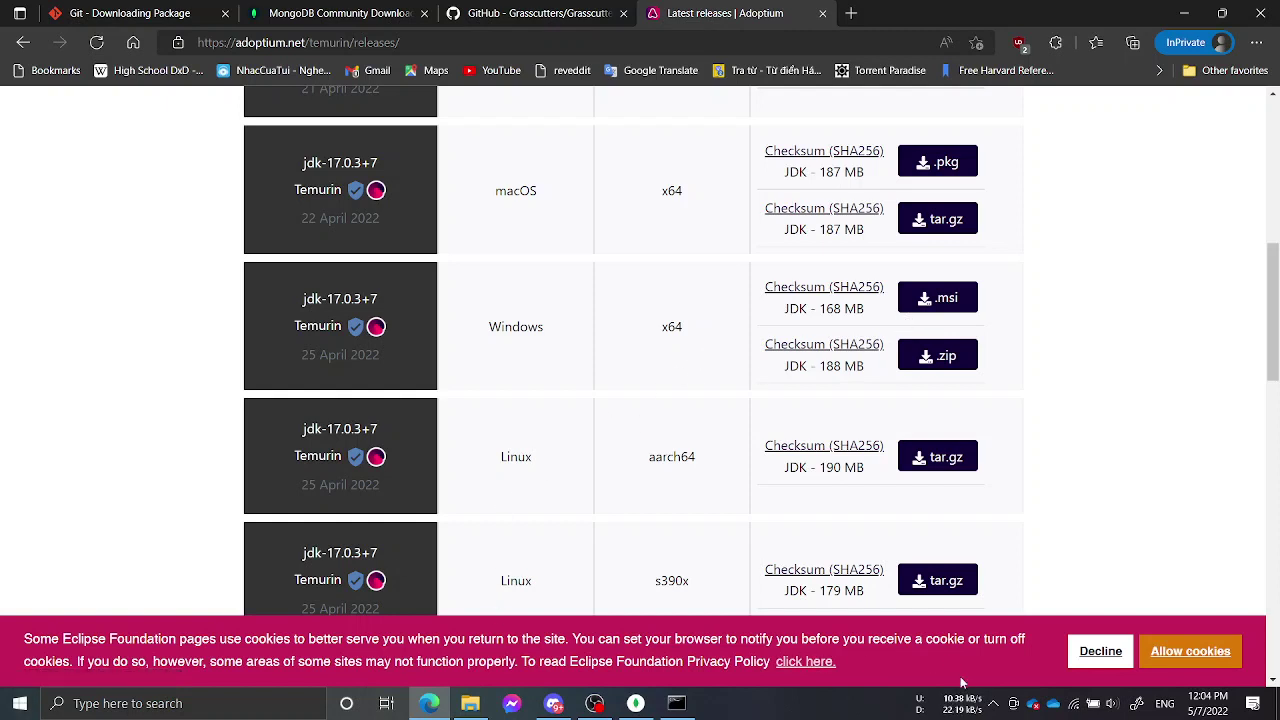
pyautogui.click(991, 704)
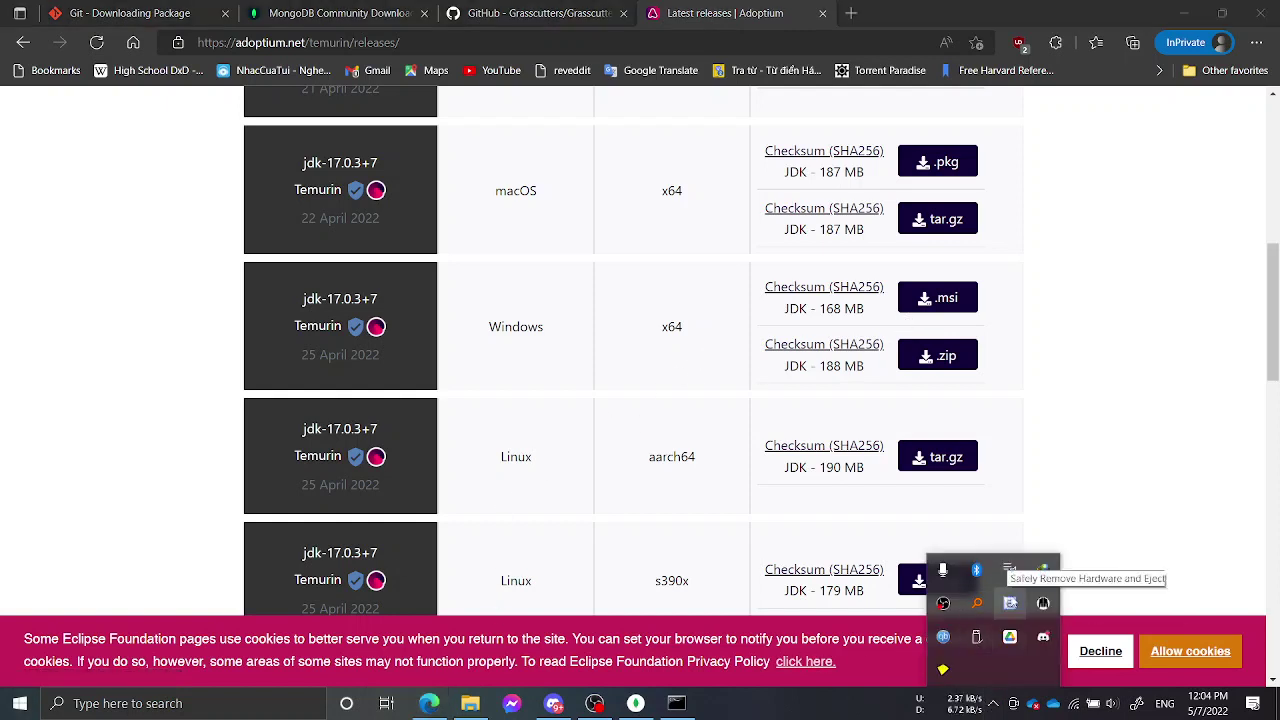
pyautogui.click(1043, 569)
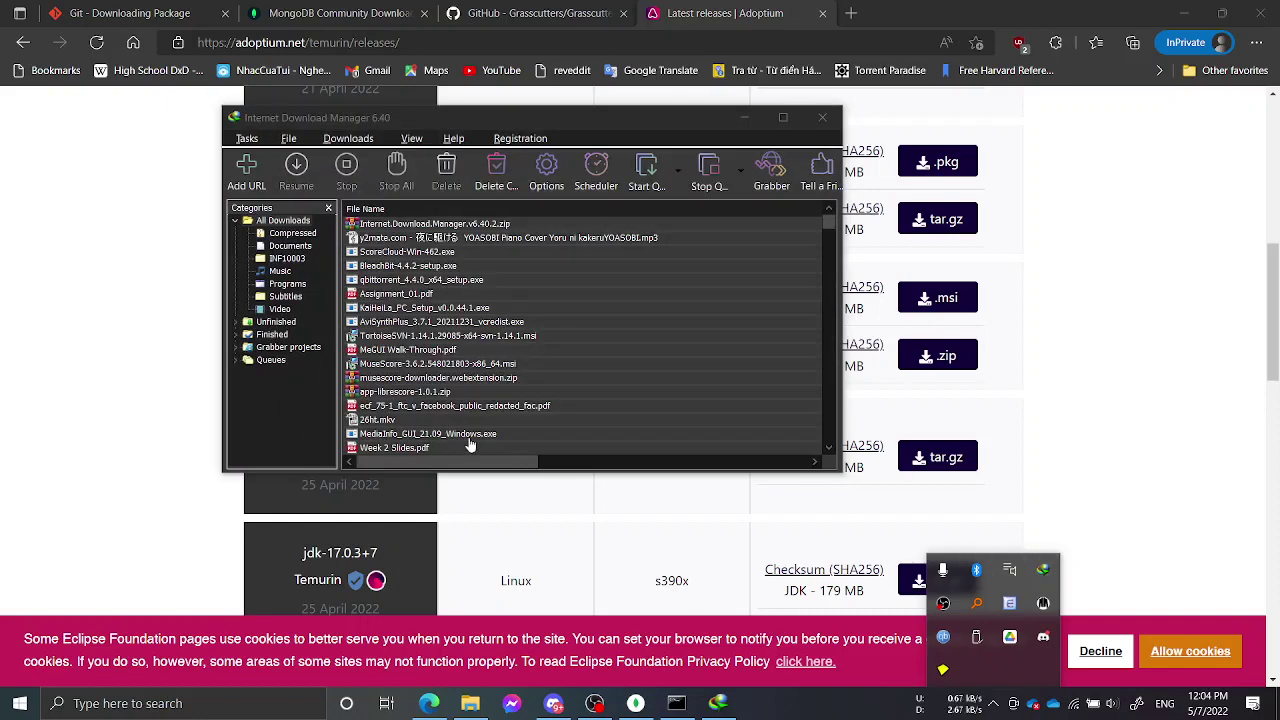
pyautogui.scroll(-10, 435, 353)
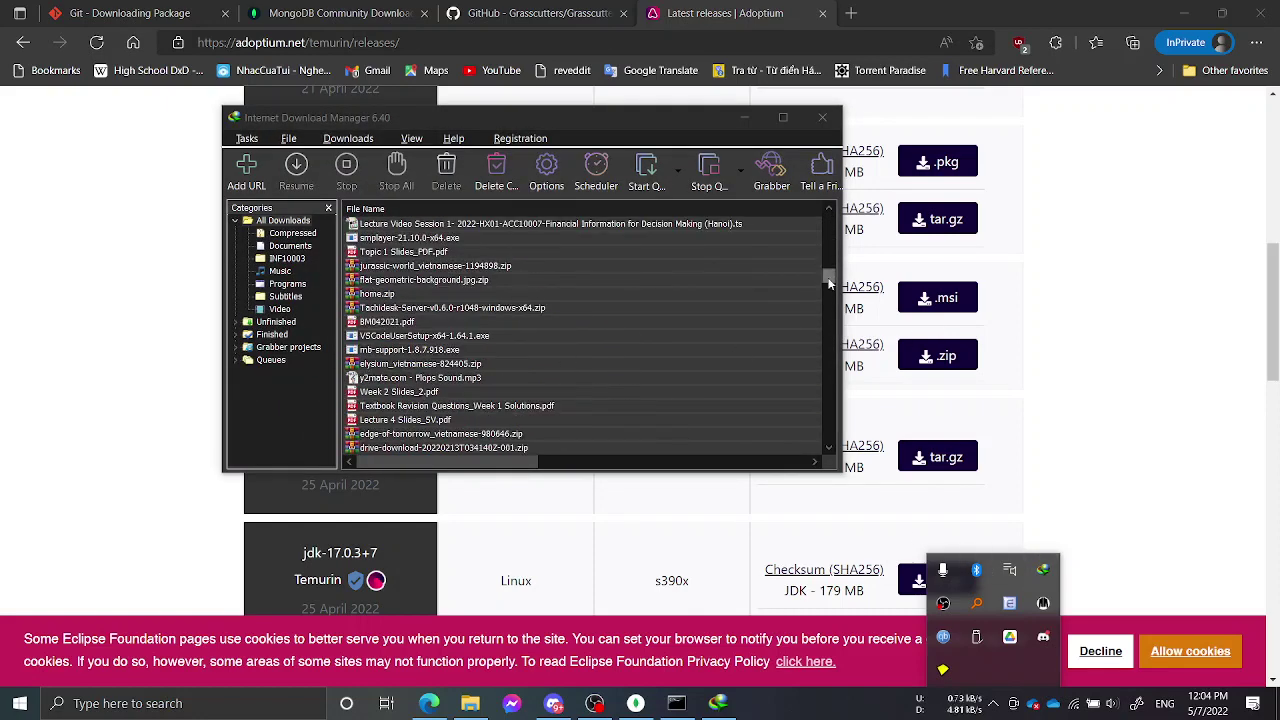
pyautogui.moveTo(828, 284); pyautogui.dragTo(824, 440)
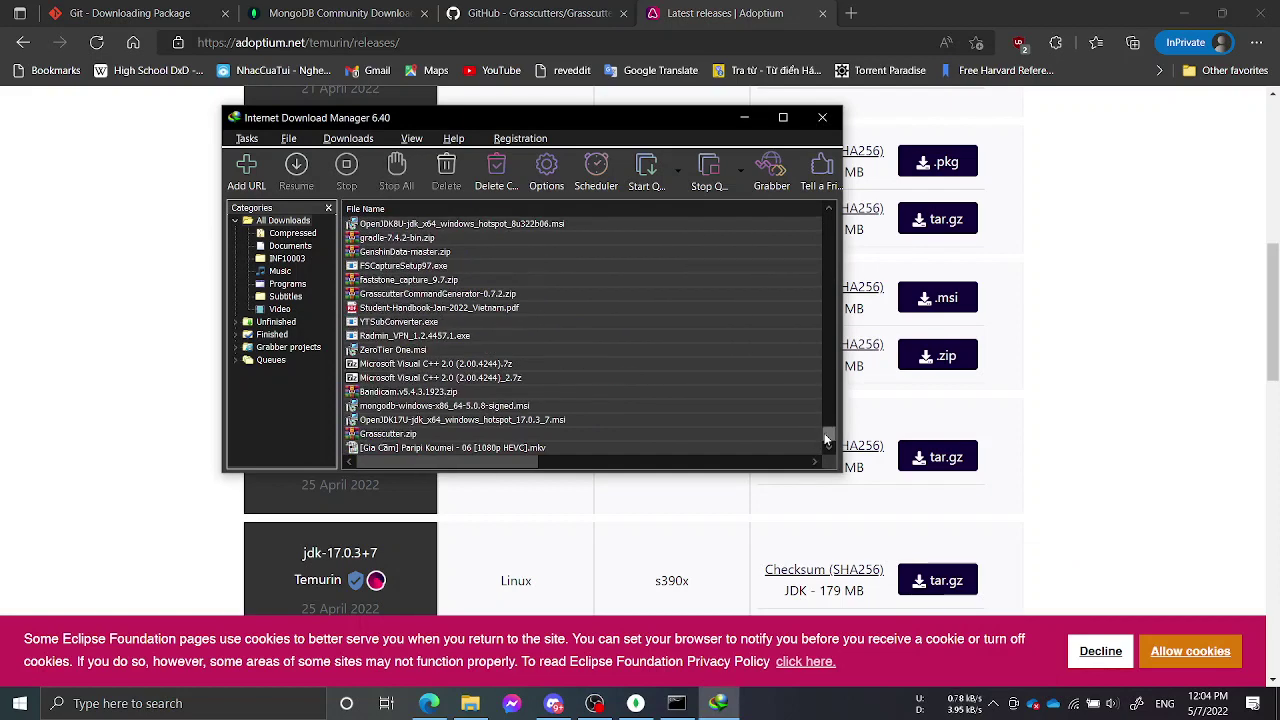
pyautogui.click(500, 422)
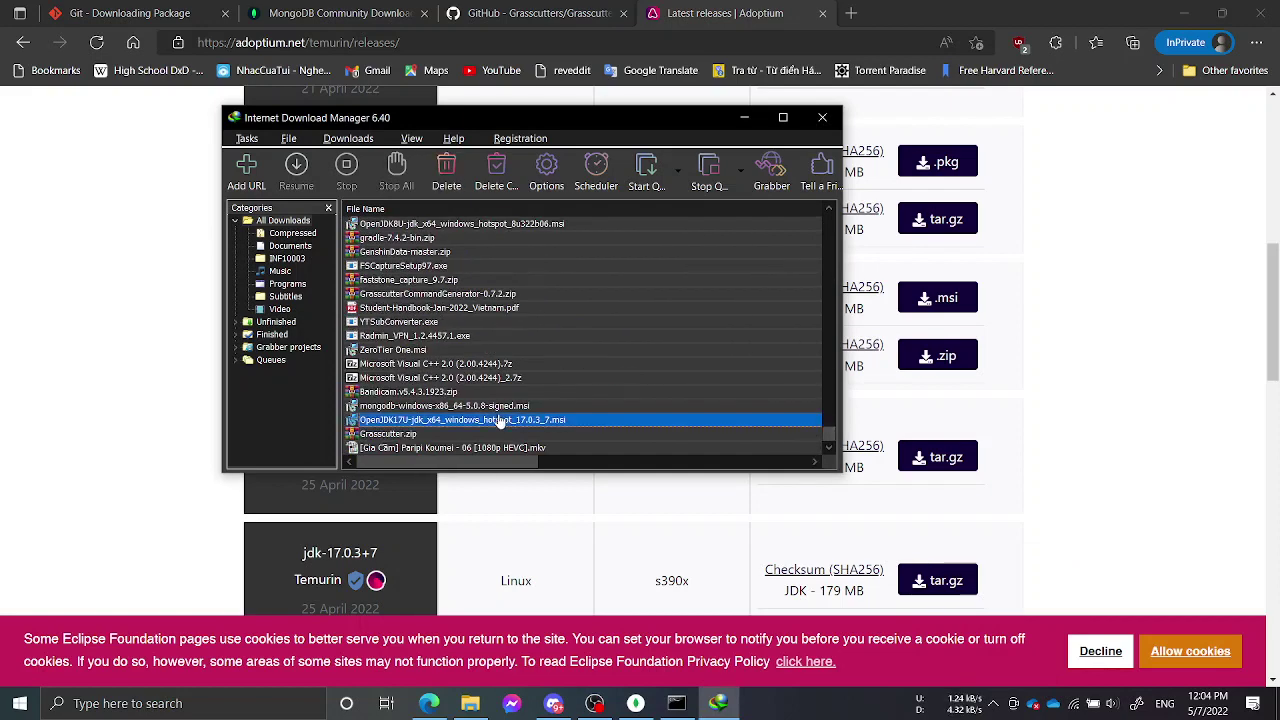
pyautogui.doubleClick(500, 421)
pyautogui.click(577, 450)
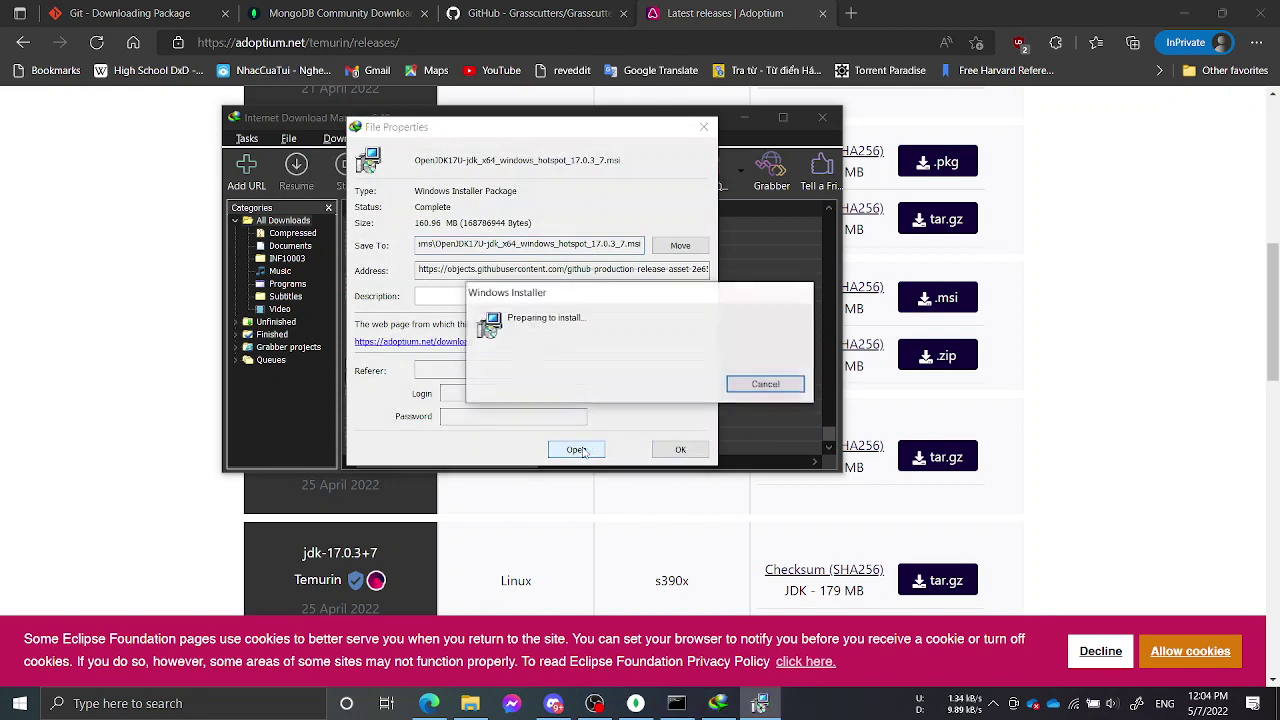
# Step: Choose to change the existing Temurin JDK installation and set the entire JDK with Hotspot feature to install on the local hard drive
pyautogui.click(727, 483)
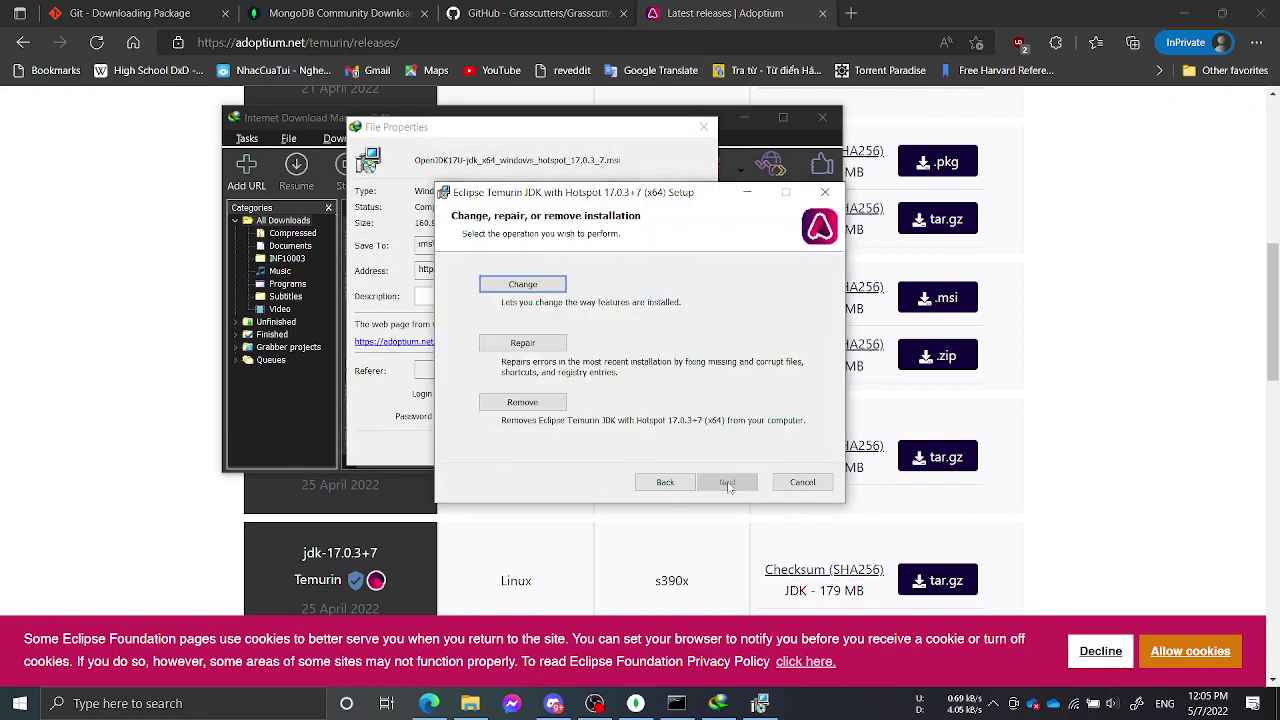
pyautogui.click(548, 286)
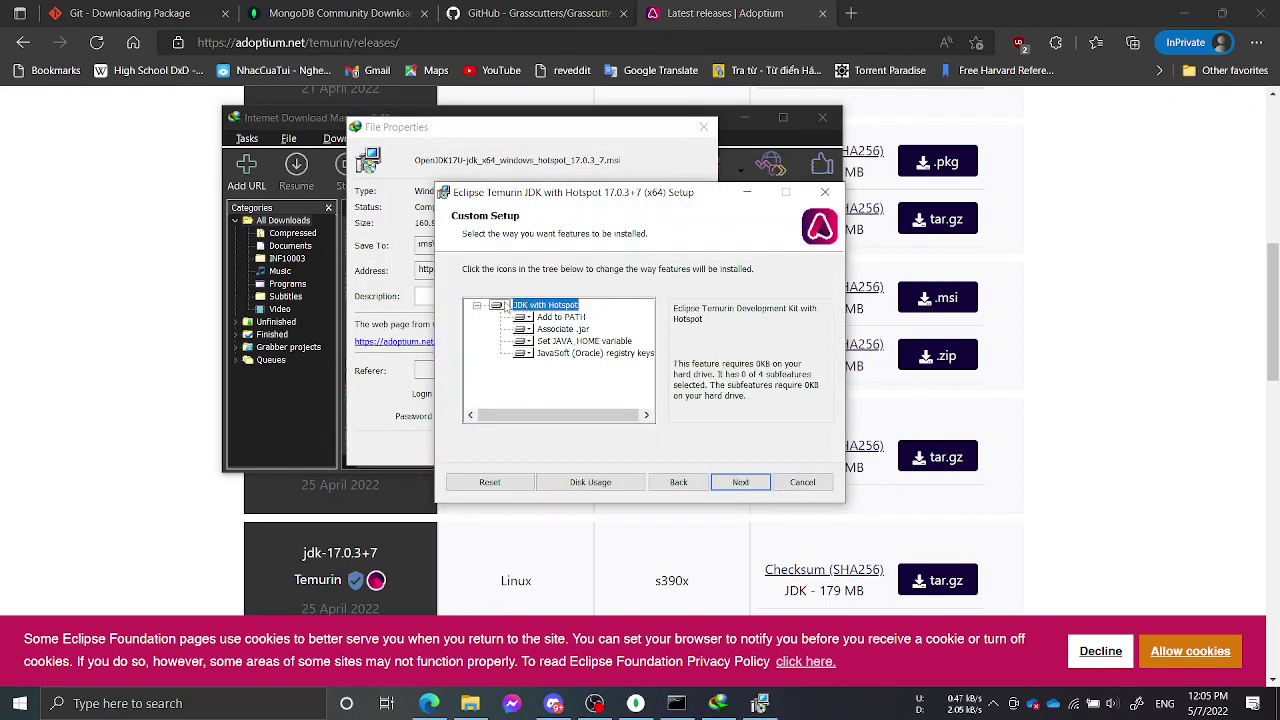
pyautogui.click(505, 306)
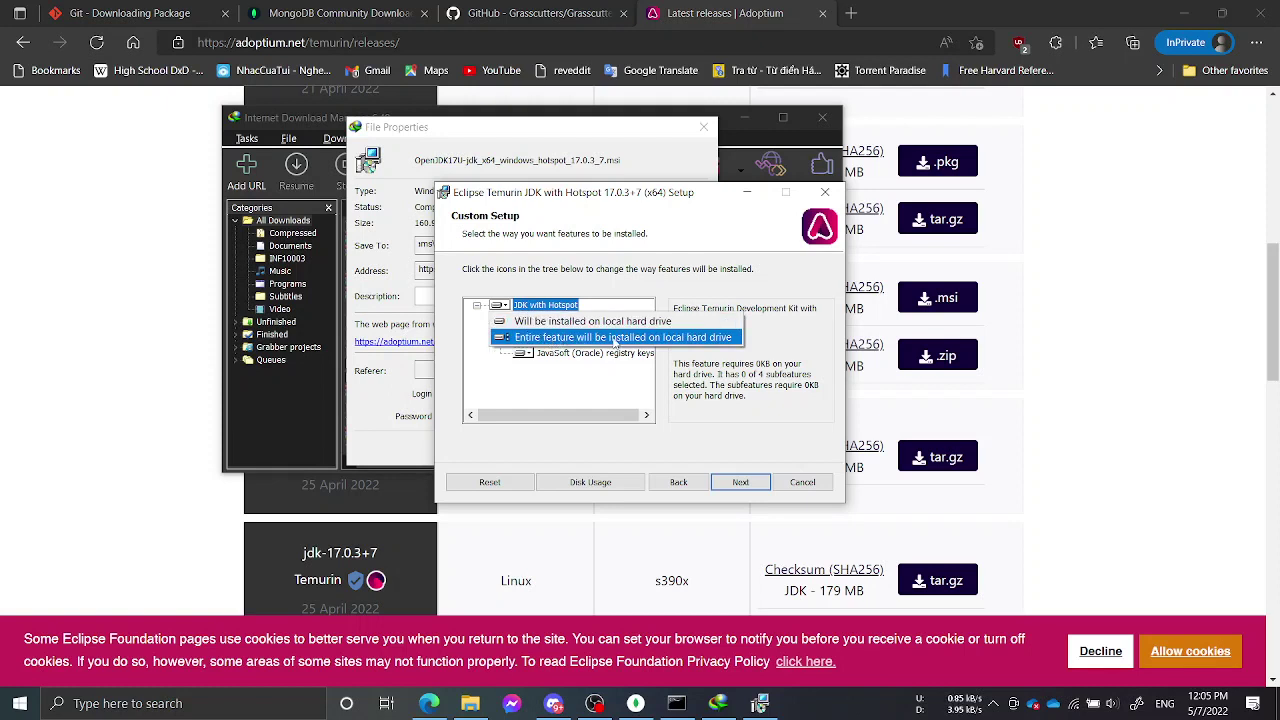
pyautogui.click(661, 339)
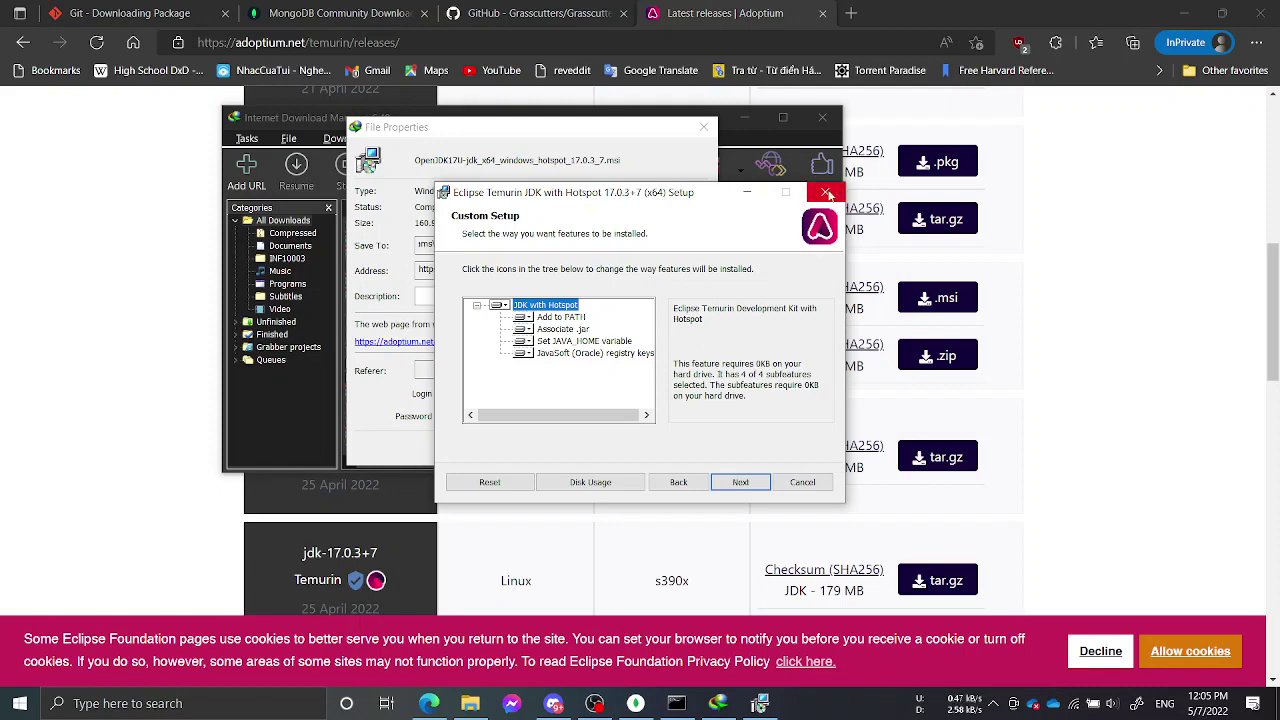
# Step: Cancel the Temurin JDK setup, close the file properties, and minimize Internet Download Manager
pyautogui.click(825, 191)
pyautogui.click(608, 378)
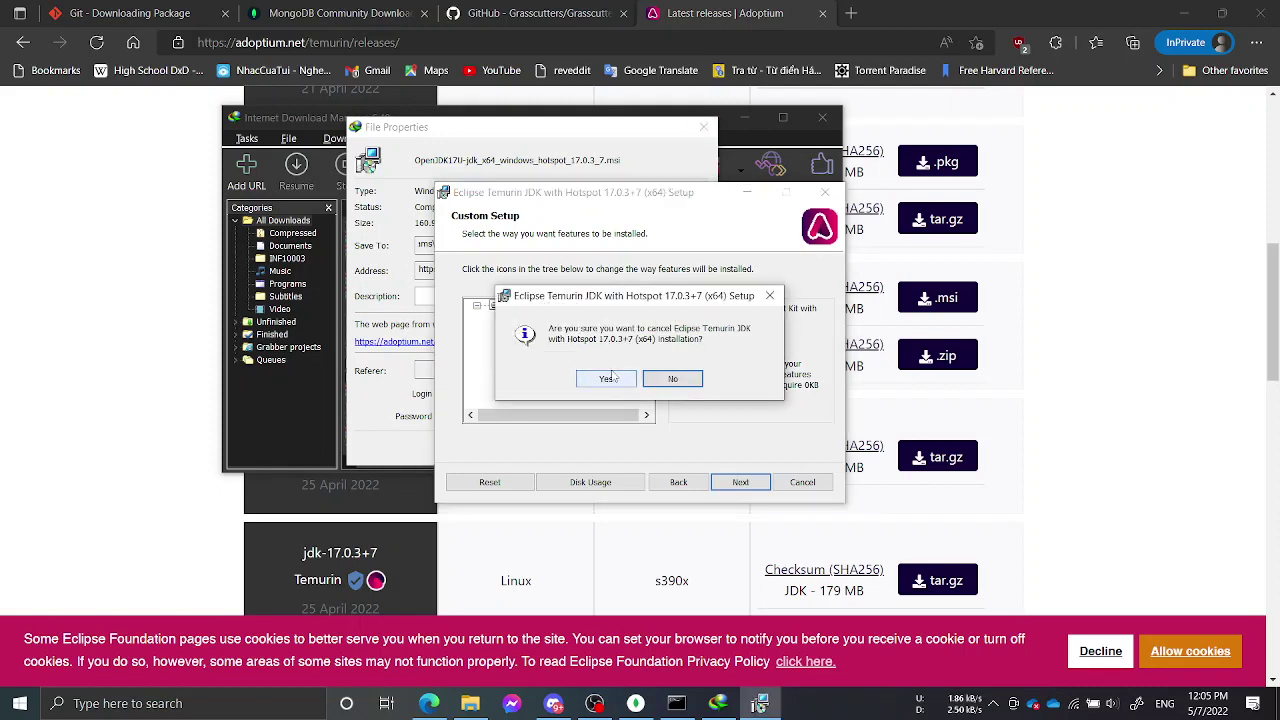
pyautogui.click(824, 192)
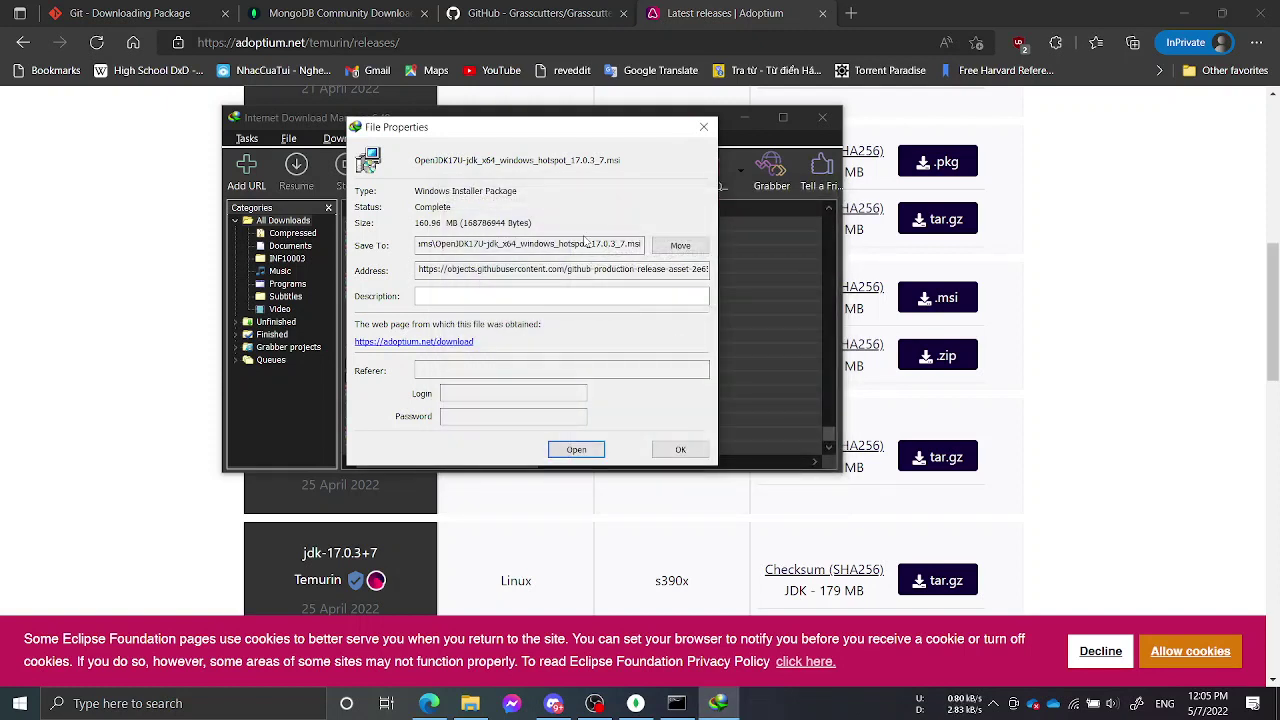
pyautogui.click(704, 130)
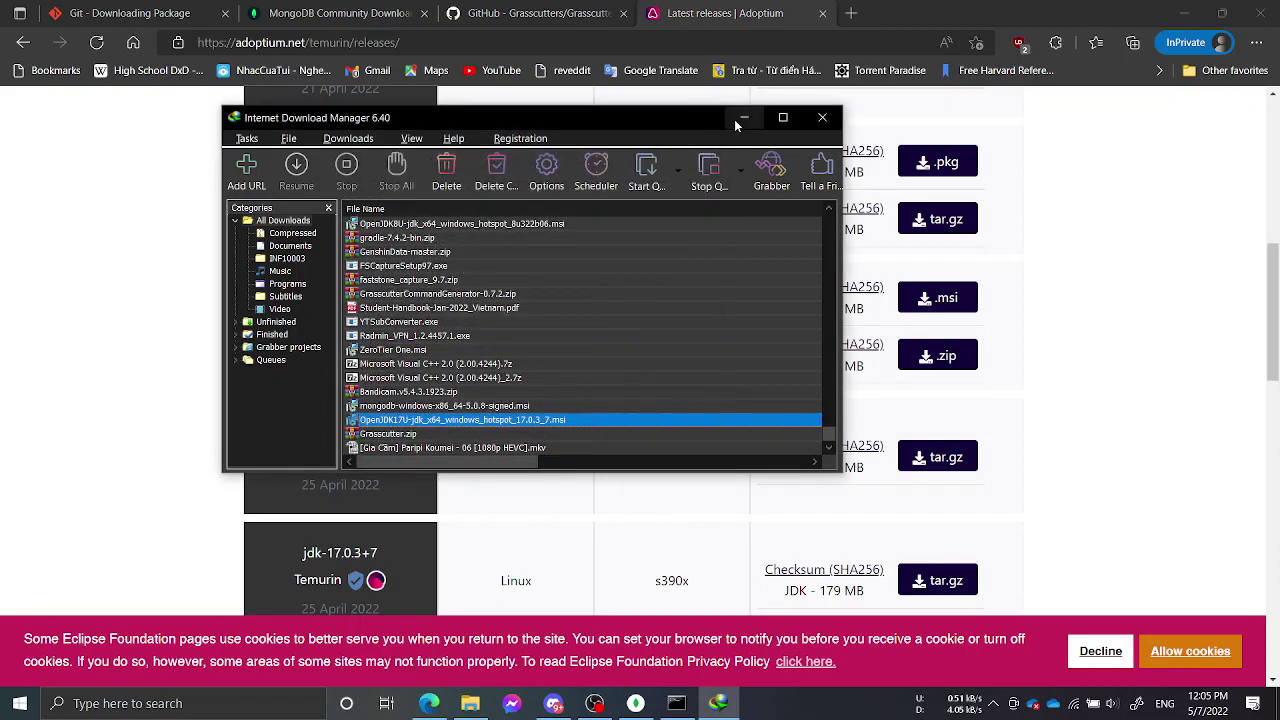
pyautogui.click(735, 120)
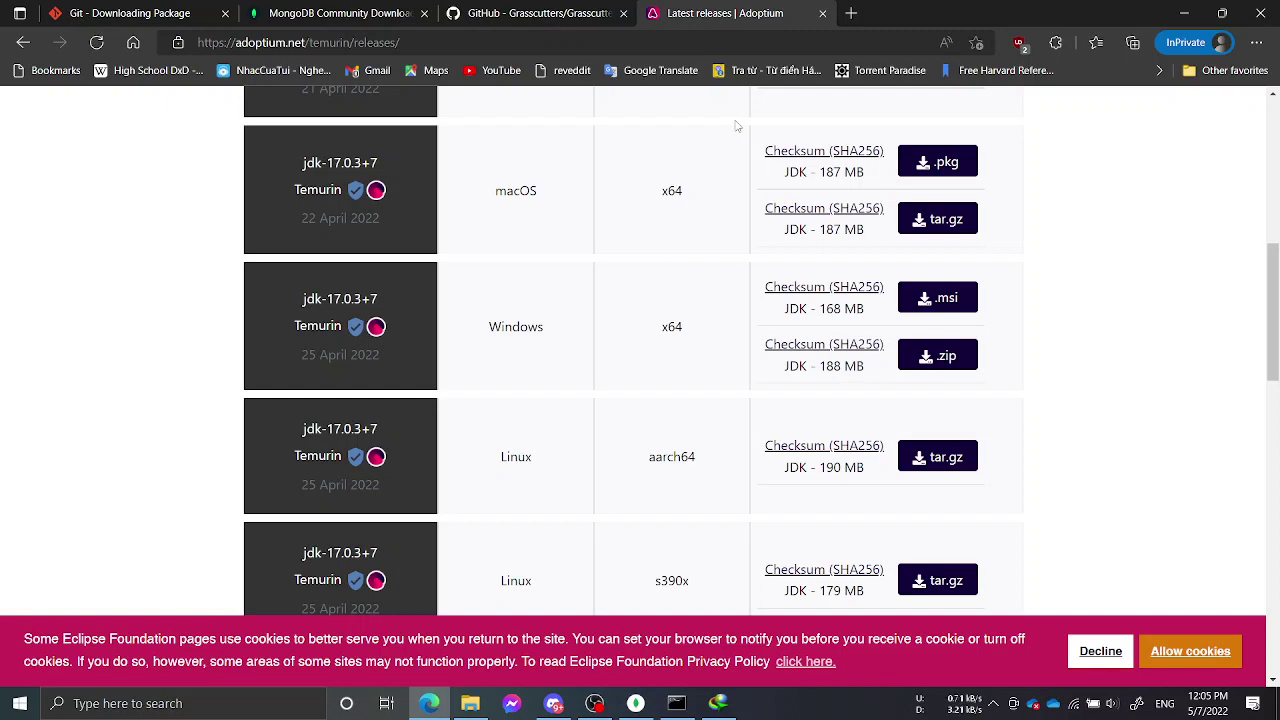
# Step: Switch to the Command Prompt, abandon the pending git clone line, and check the installed Java version with java -version
pyautogui.press('super')
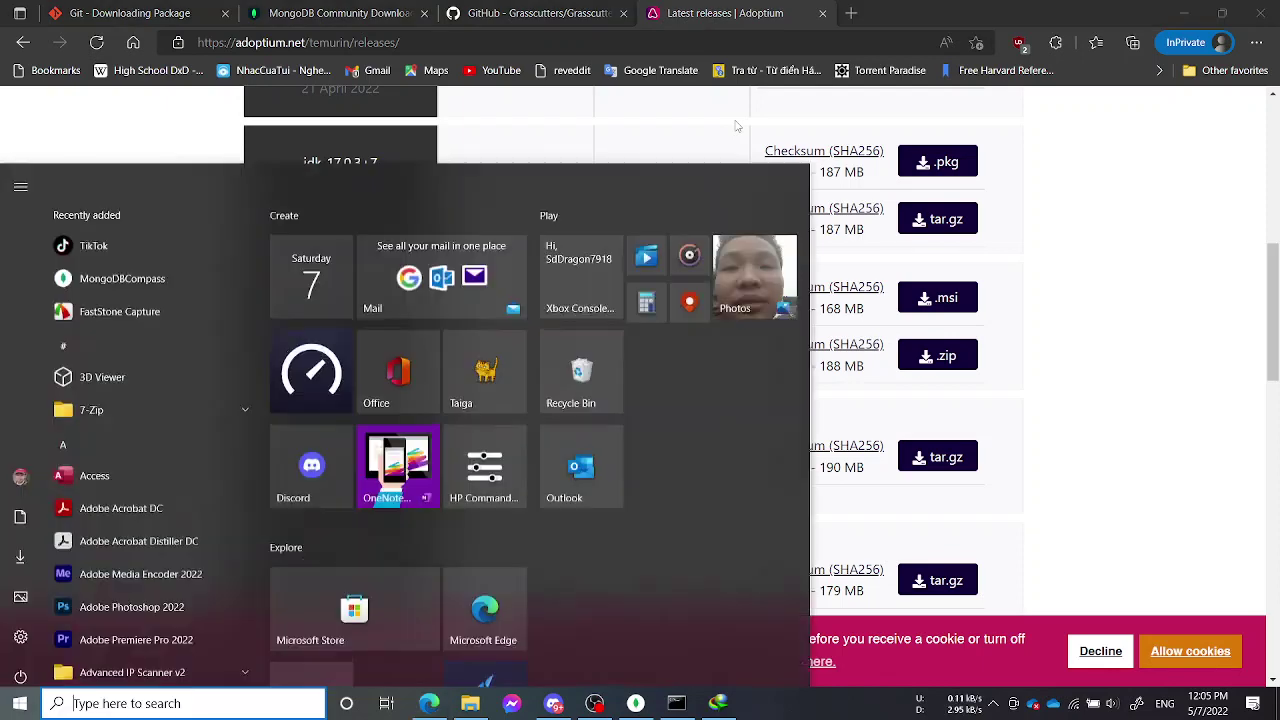
pyautogui.press('super')
pyautogui.click(676, 703)
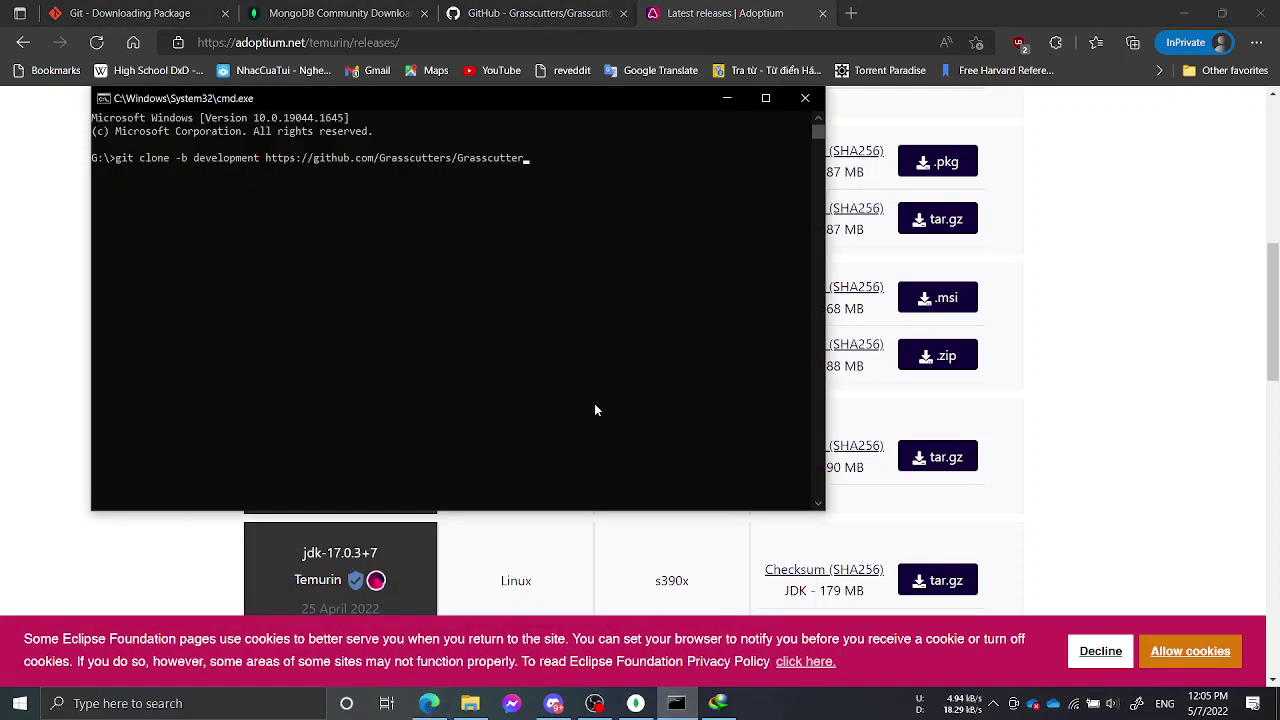
pyautogui.press('Return')
pyautogui.write('java -version]')
pyautogui.press('Return')
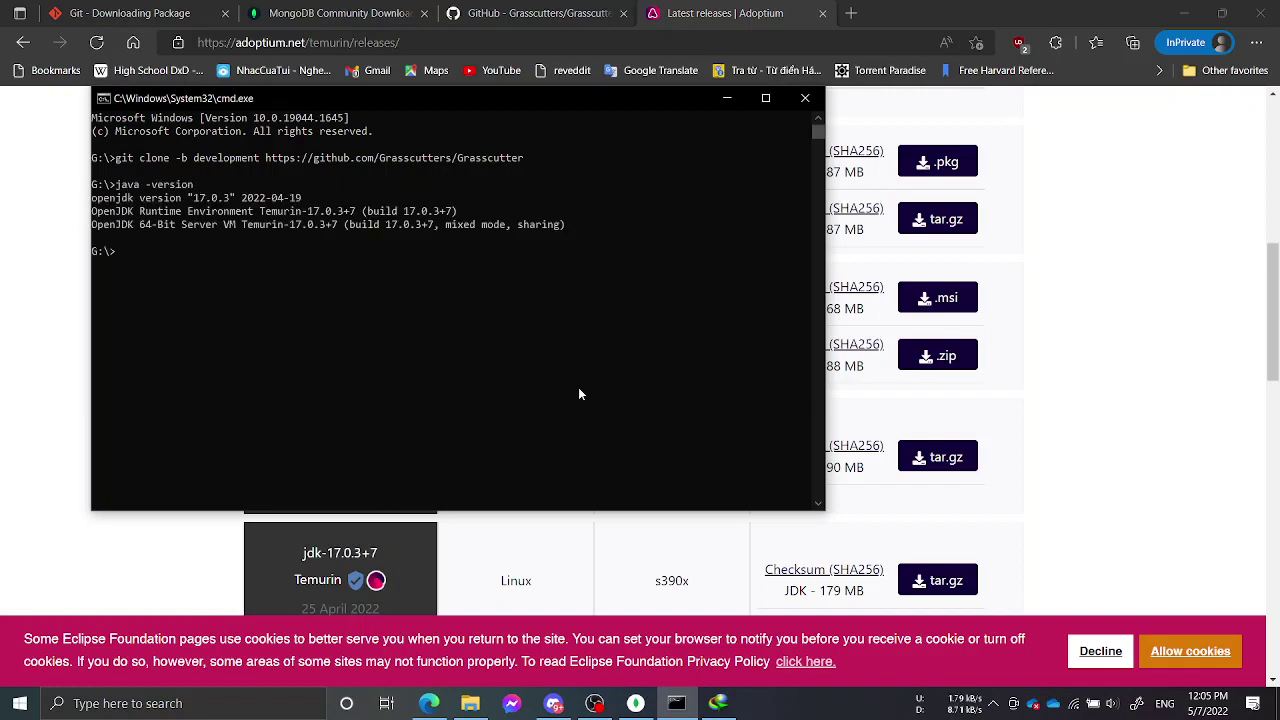
pyautogui.moveTo(133, 238); pyautogui.dragTo(343, 227)
pyautogui.click(158, 228)
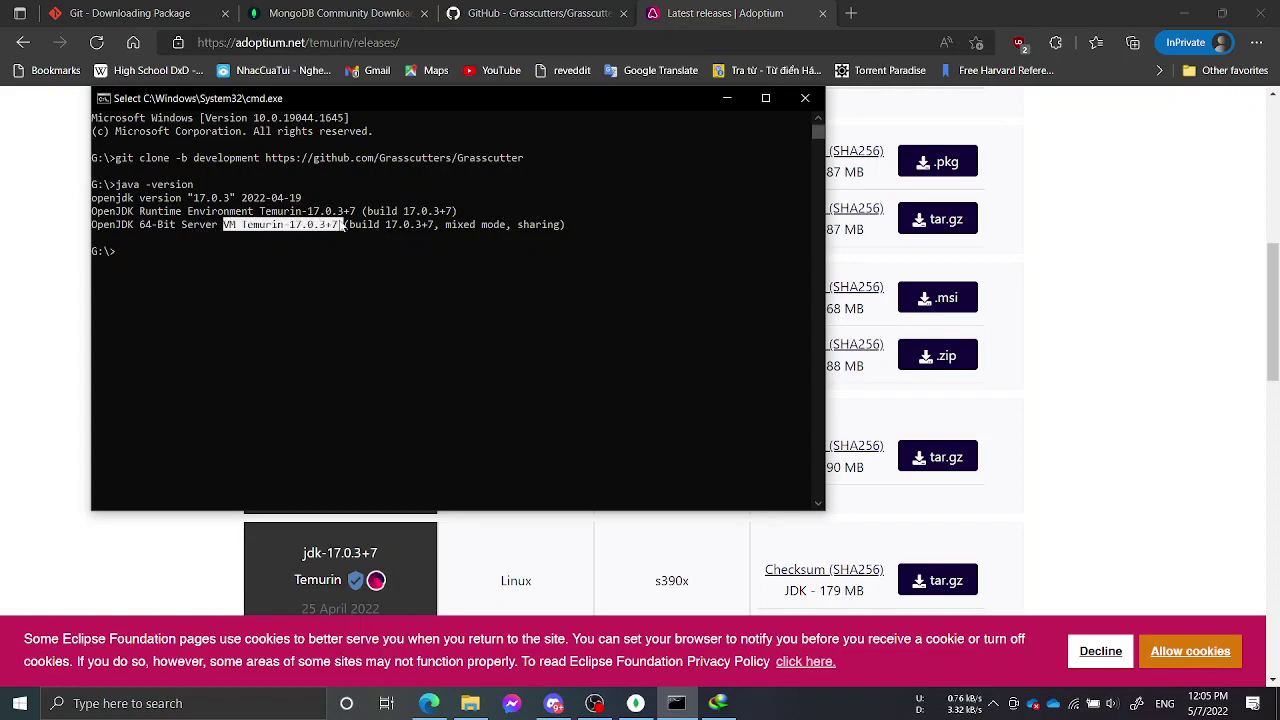
pyautogui.click(328, 243)
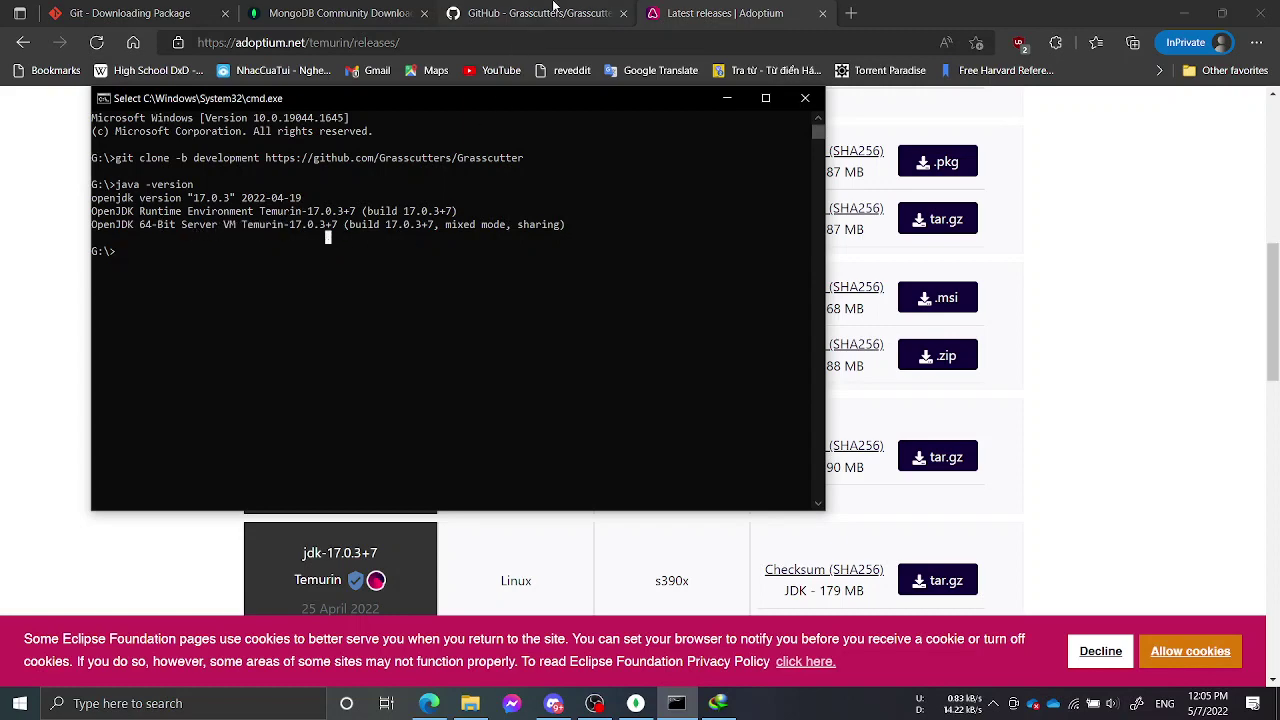
# Step: Compare the prerequisites in the Grasscutter README's quick setup guide with the JDK 17 downloads on the Adoptium releases page
pyautogui.click(540, 13)
pyautogui.scroll(-8, 379, 547)
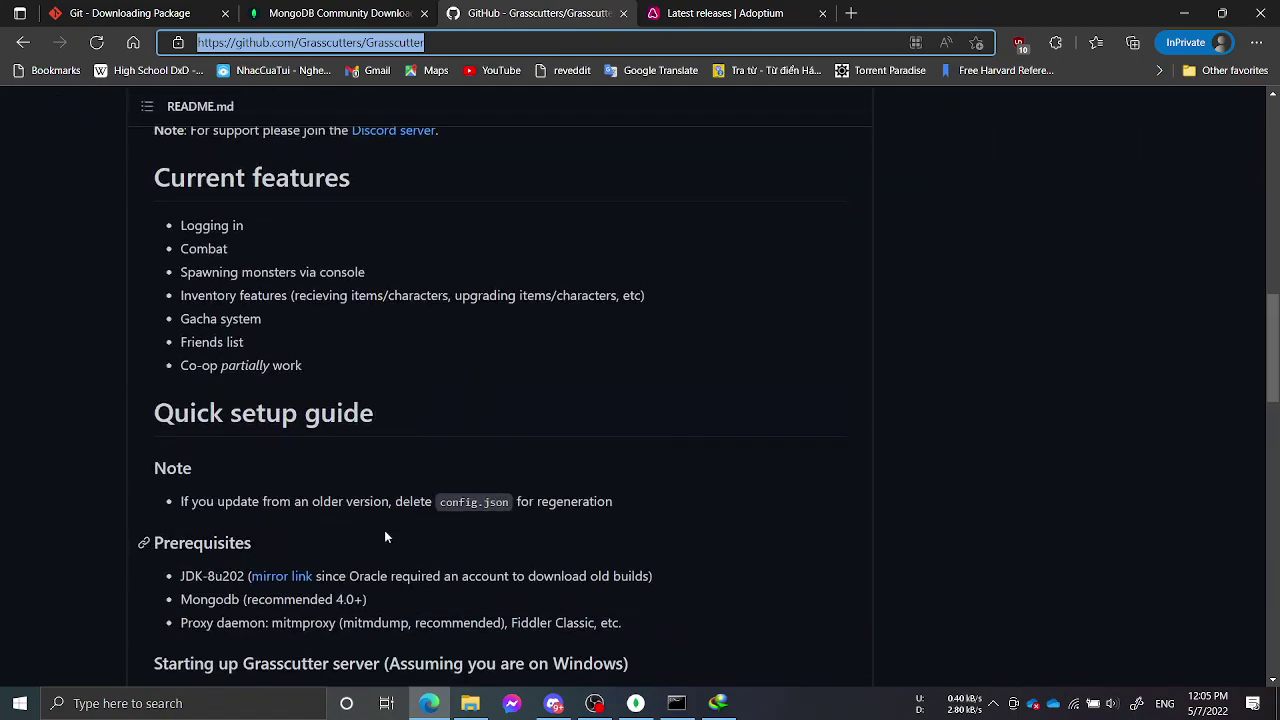
pyautogui.scroll(10, 384, 535)
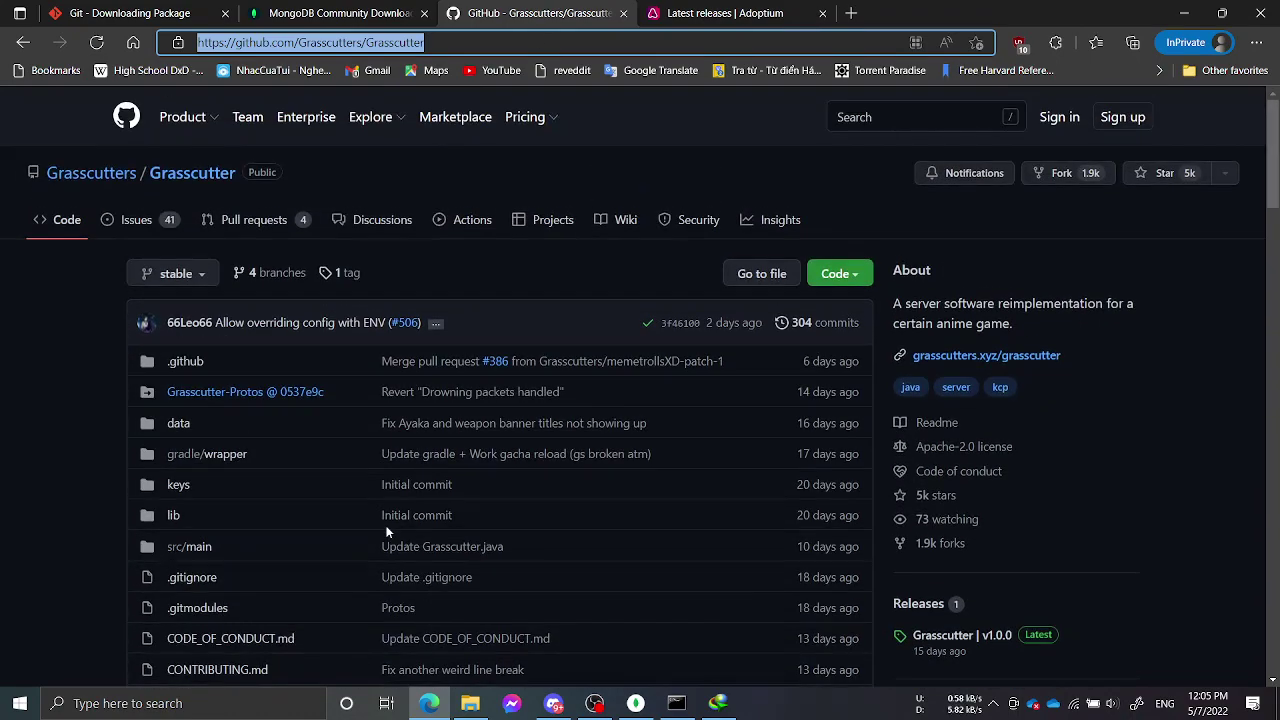
pyautogui.click(728, 8)
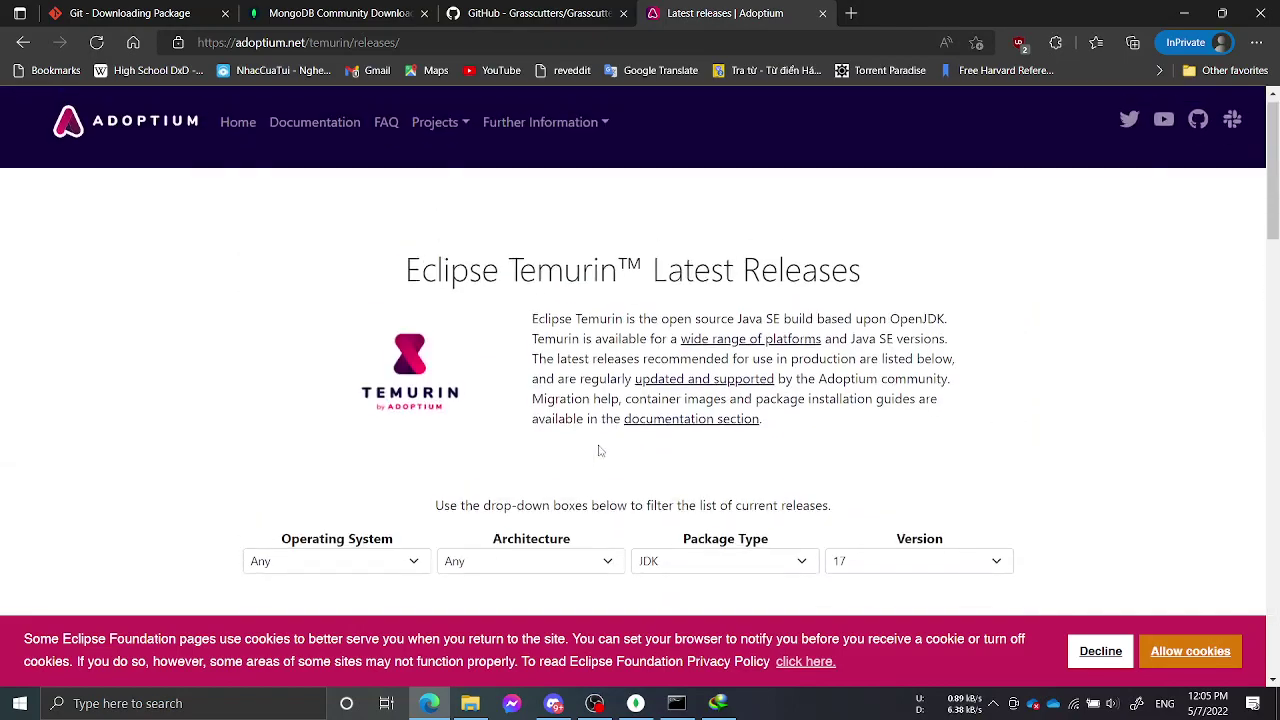
pyautogui.click(540, 13)
pyautogui.scroll(-15, 522, 323)
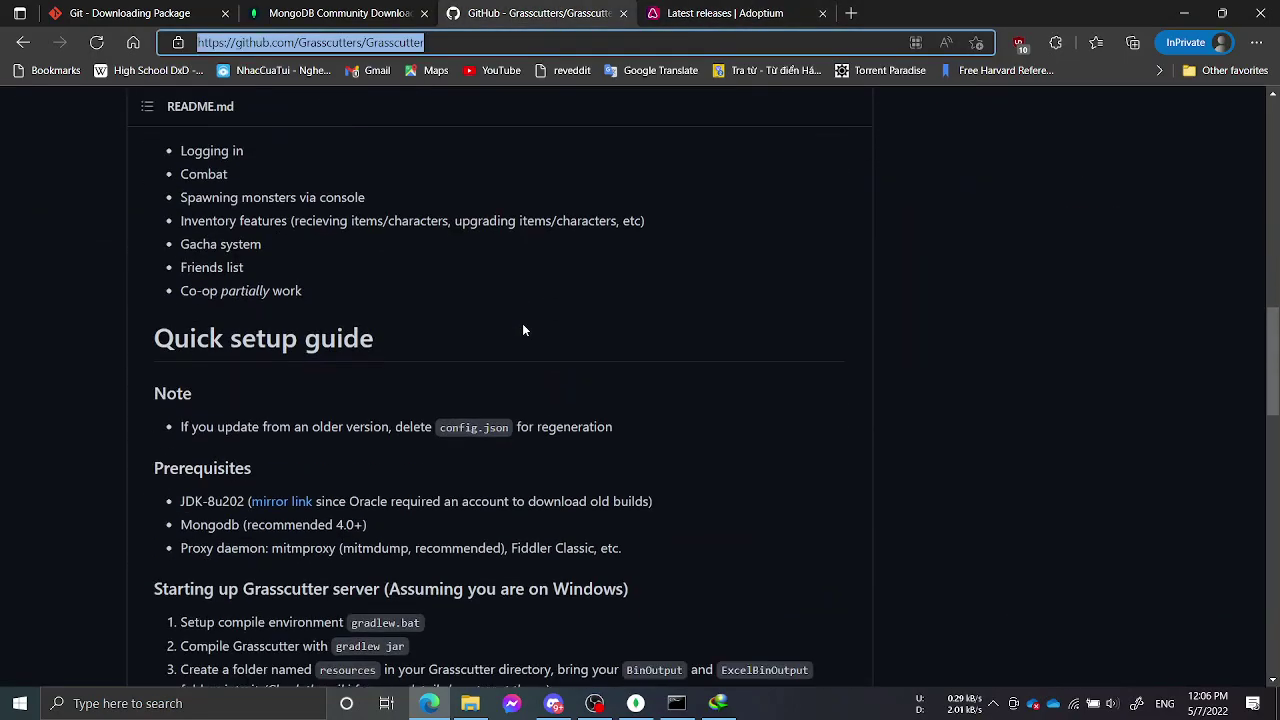
pyautogui.scroll(10, 522, 323)
pyautogui.click(740, 12)
pyautogui.scroll(-10, 629, 566)
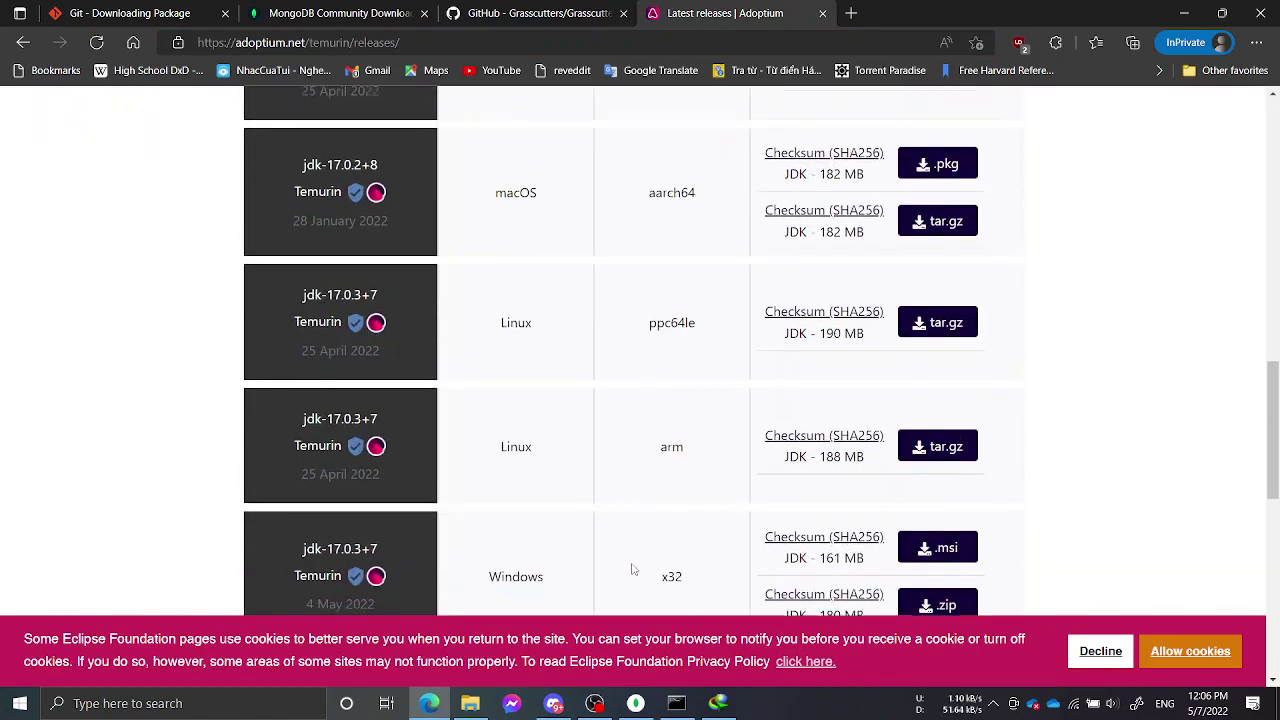
pyautogui.scroll(9, 609, 594)
# Step: Switch to File Explorer and open a Command Prompt in the G:\Grasscutter folder
pyautogui.click(481, 708)
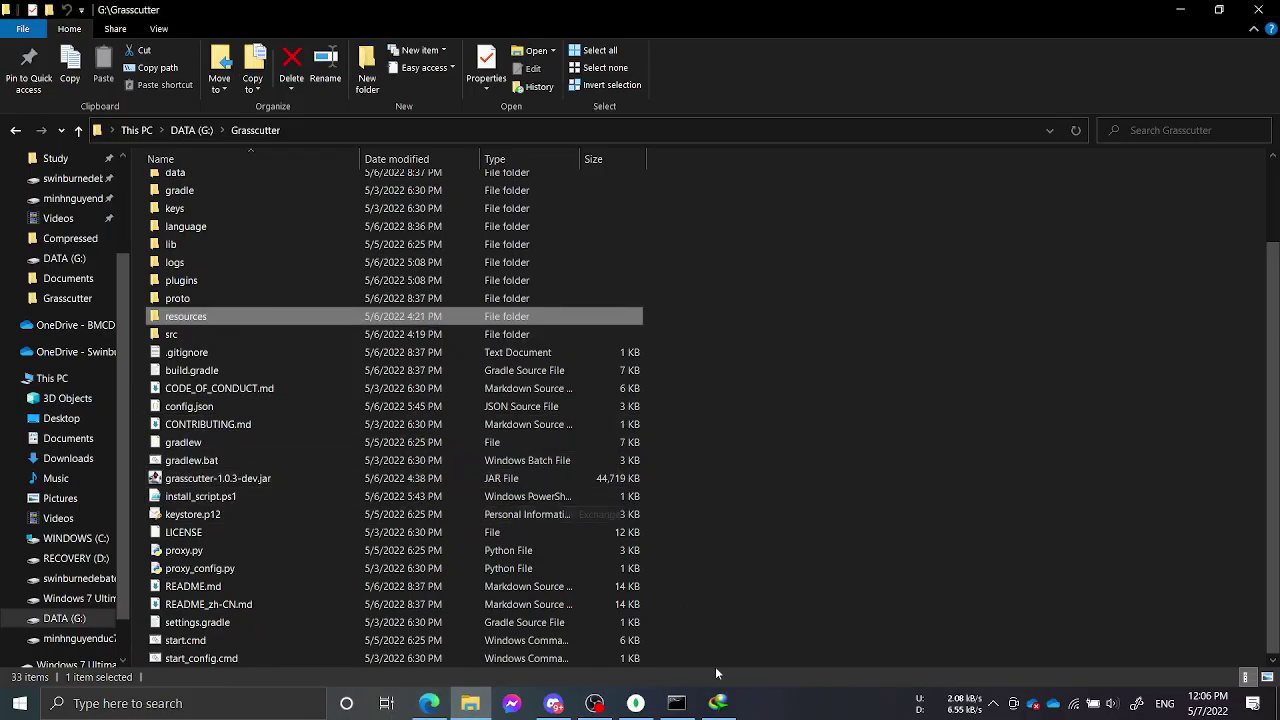
pyautogui.click(669, 139)
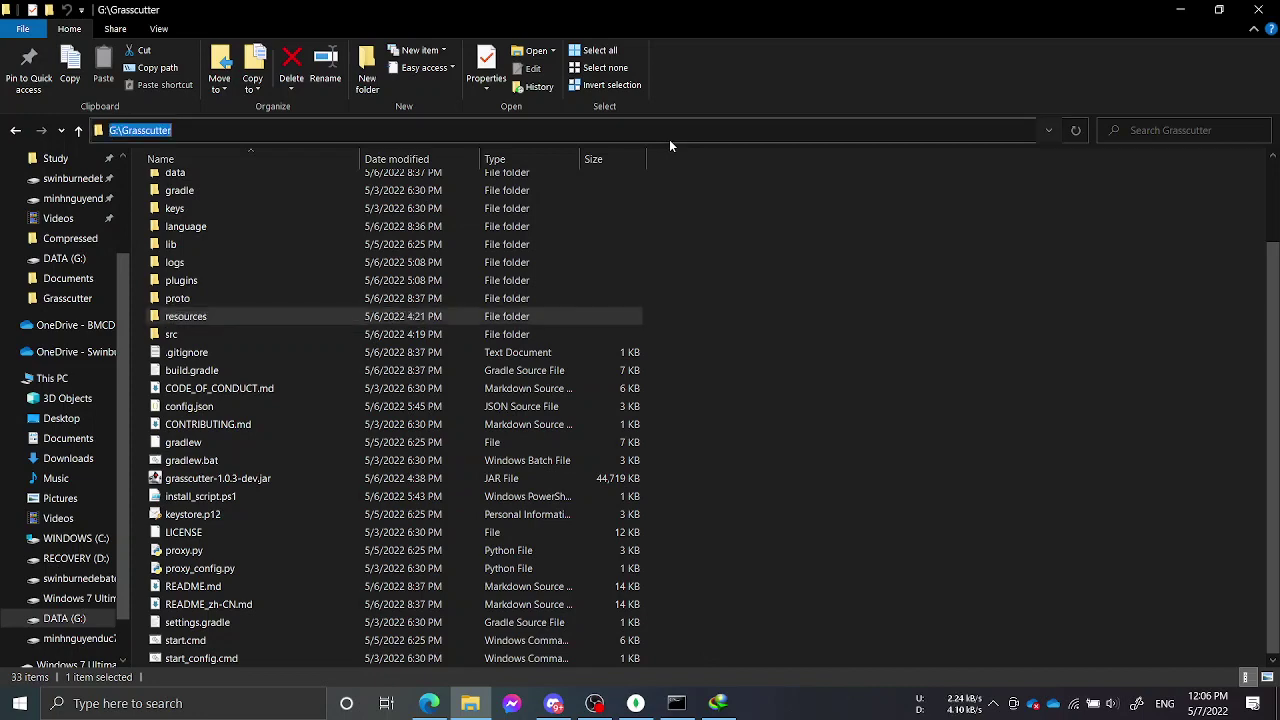
pyautogui.write('cmd')
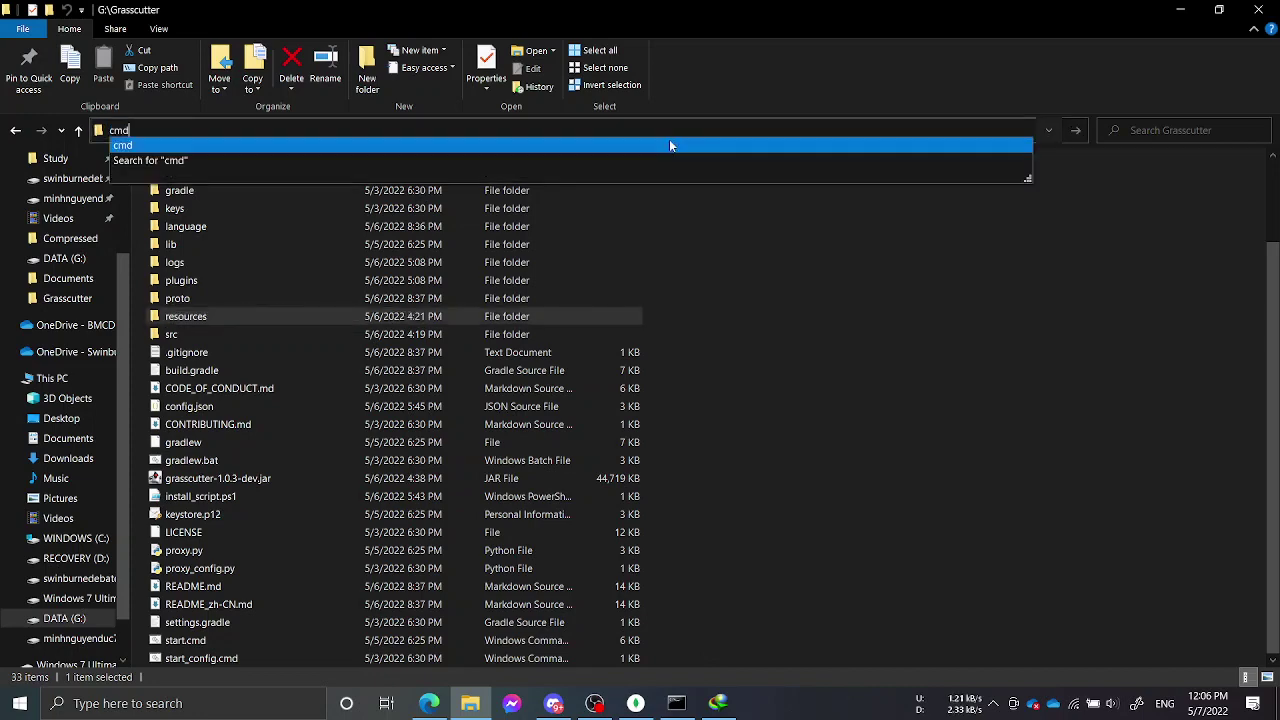
pyautogui.press('Return')
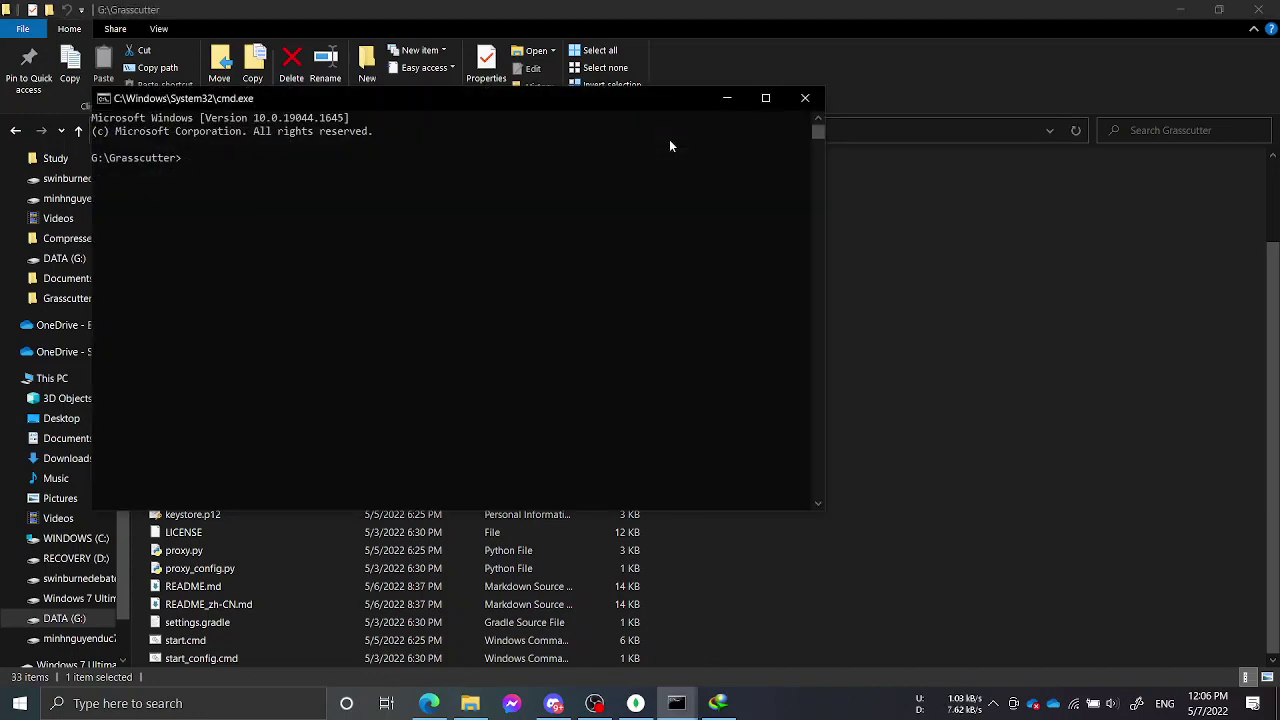
# Step: Start compiling the server with gradlew jar, and terminate the batch job
pyautogui.write('jradlew ')
pyautogui.write('jar')
pyautogui.press('Return')
pyautogui.hotkey('ctrl', 'c')
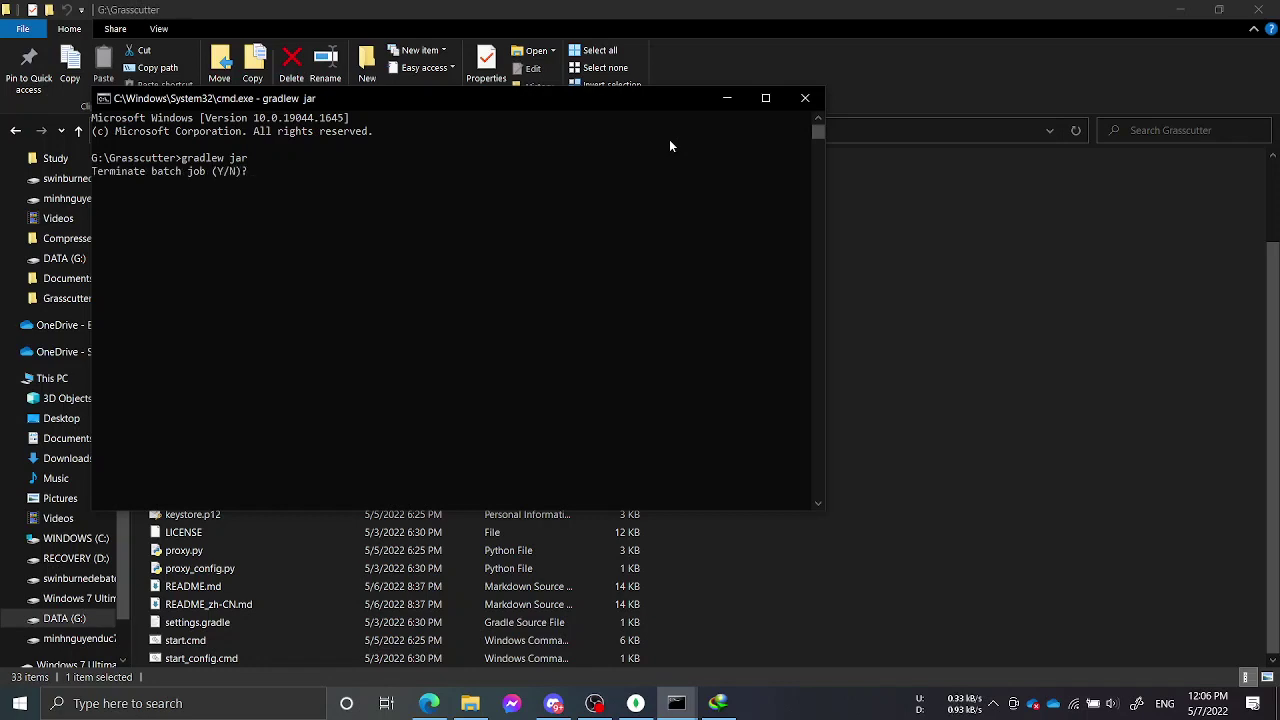
pyautogui.write('y')
pyautogui.press('Return')
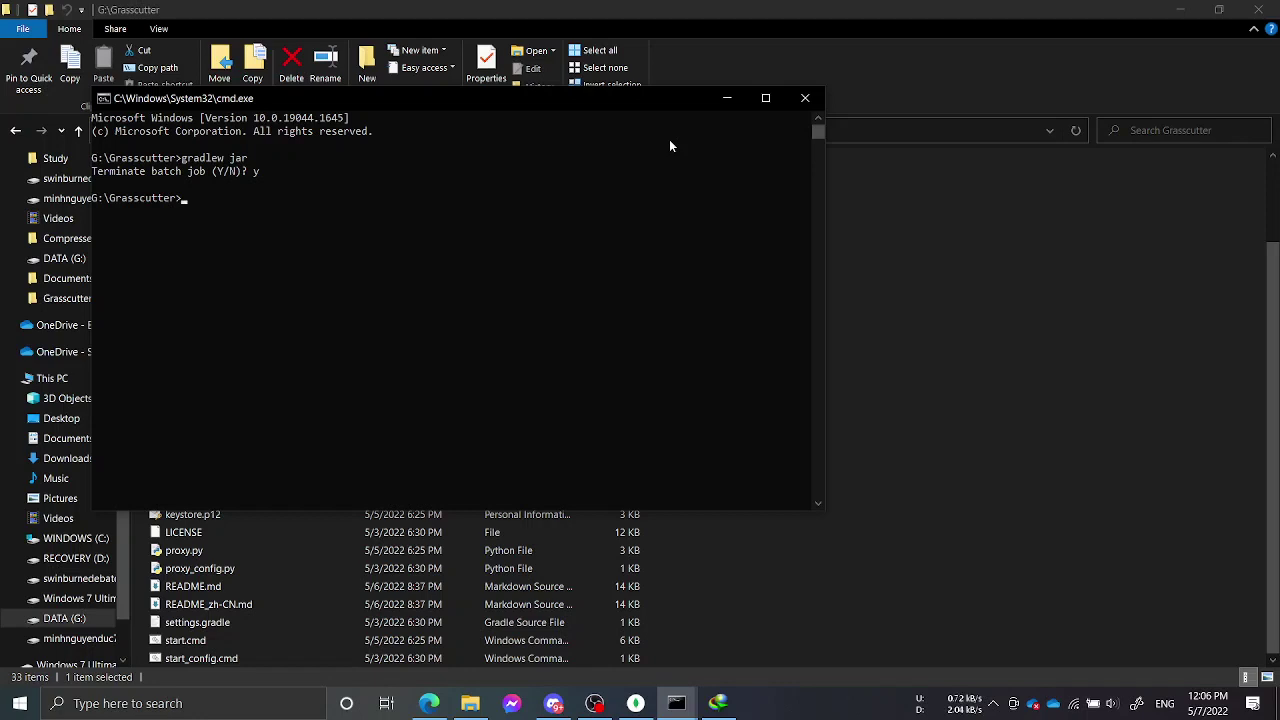
# Step: Check the Grasscutter repository's branch status with git checkout, and update the local branch with git pull
pyautogui.write('grad')
pyautogui.press('BackSpace')
pyautogui.press('BackSpace')
pyautogui.press('BackSpace')
pyautogui.write('git')
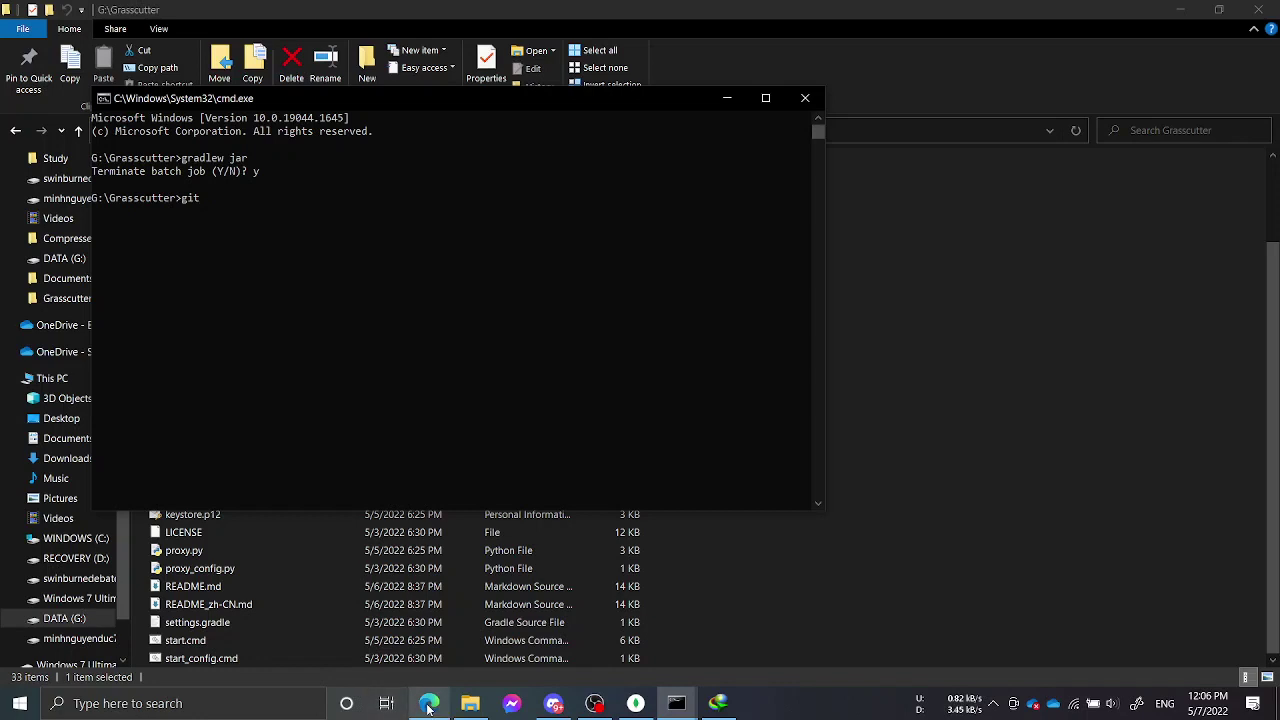
pyautogui.moveTo(428, 706)
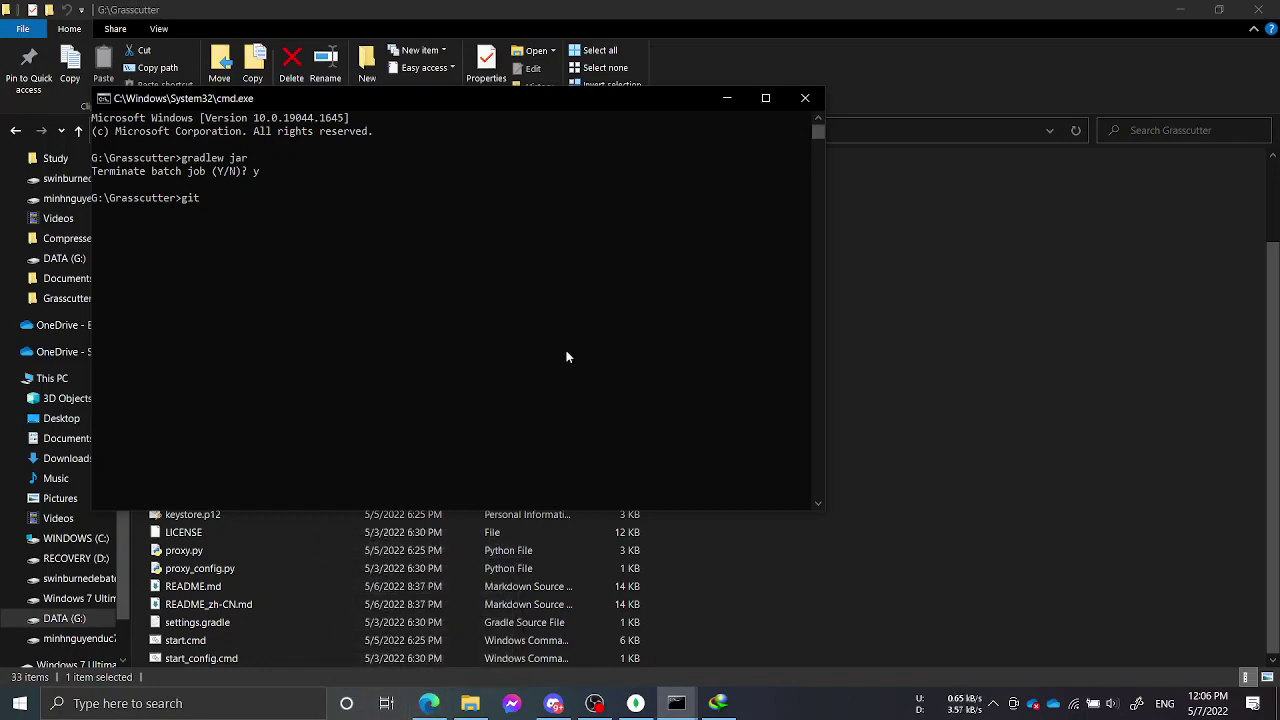
pyautogui.write('checkout')
pyautogui.press('Return')
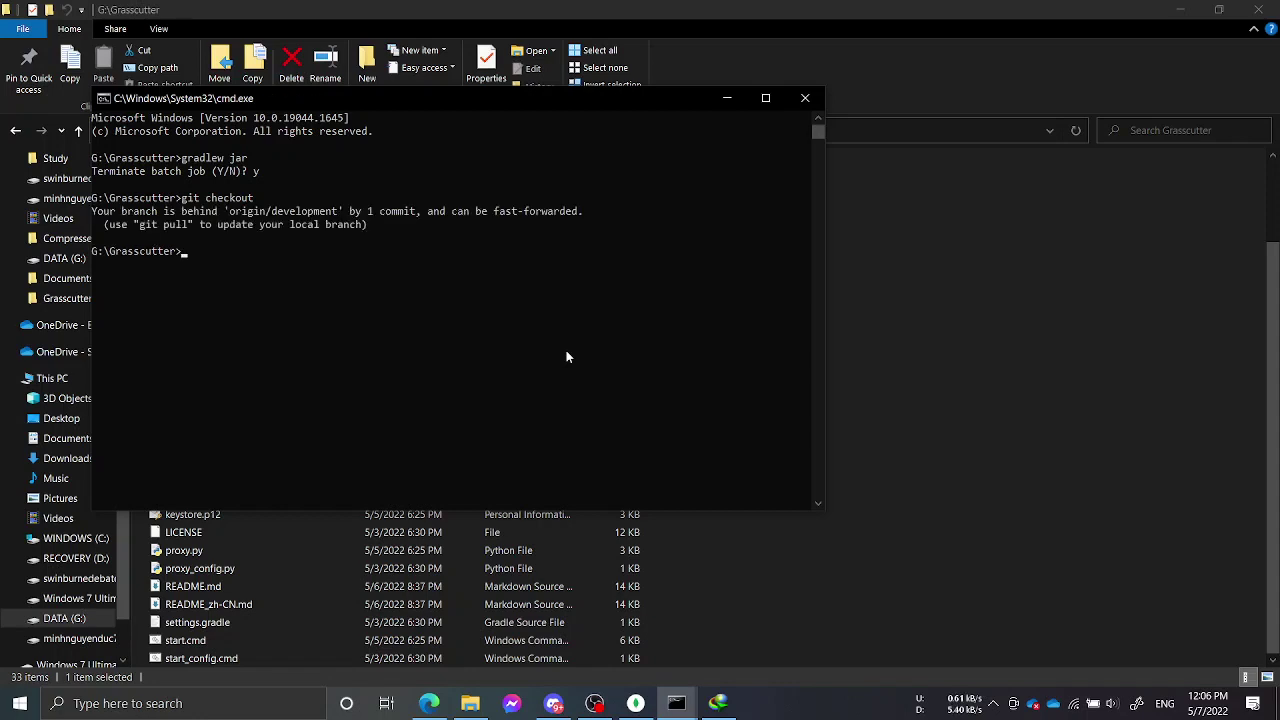
pyautogui.write('git pull')
pyautogui.press('Return')
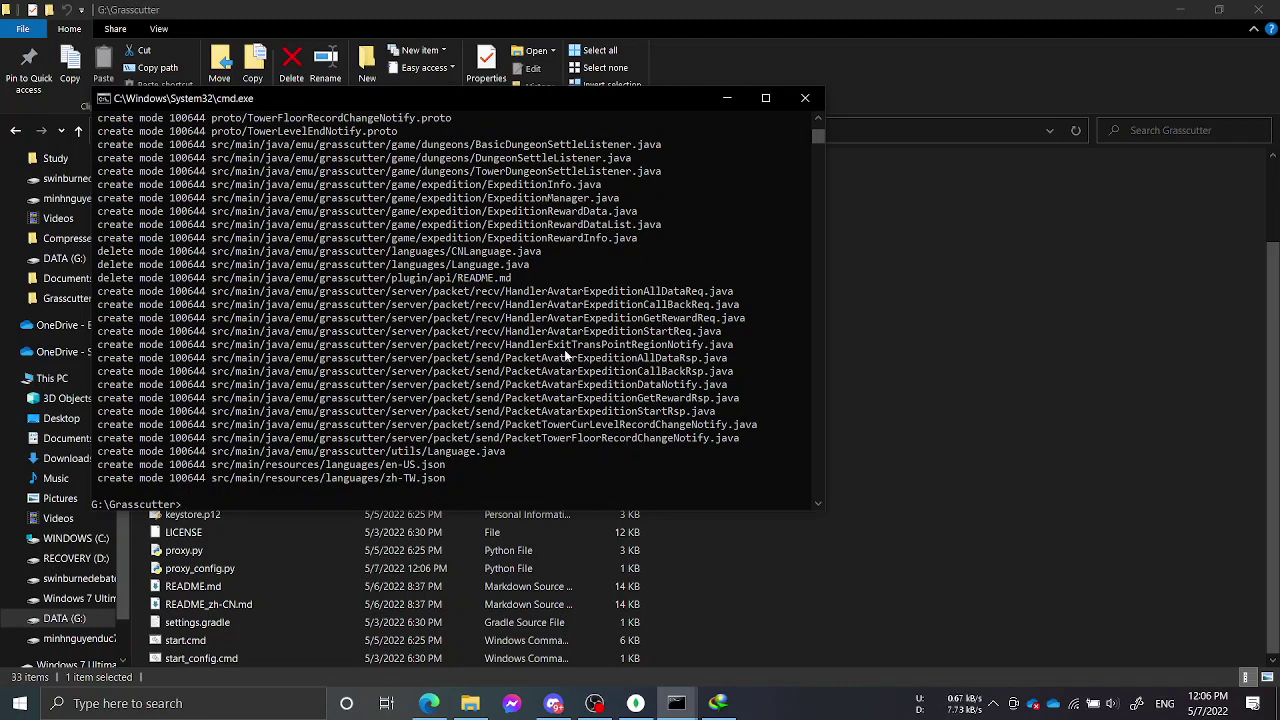
# Step: Review the full git pull output in the Command Prompt, from the fetched branches to the created and deleted files
pyautogui.scroll(20, 517, 328)
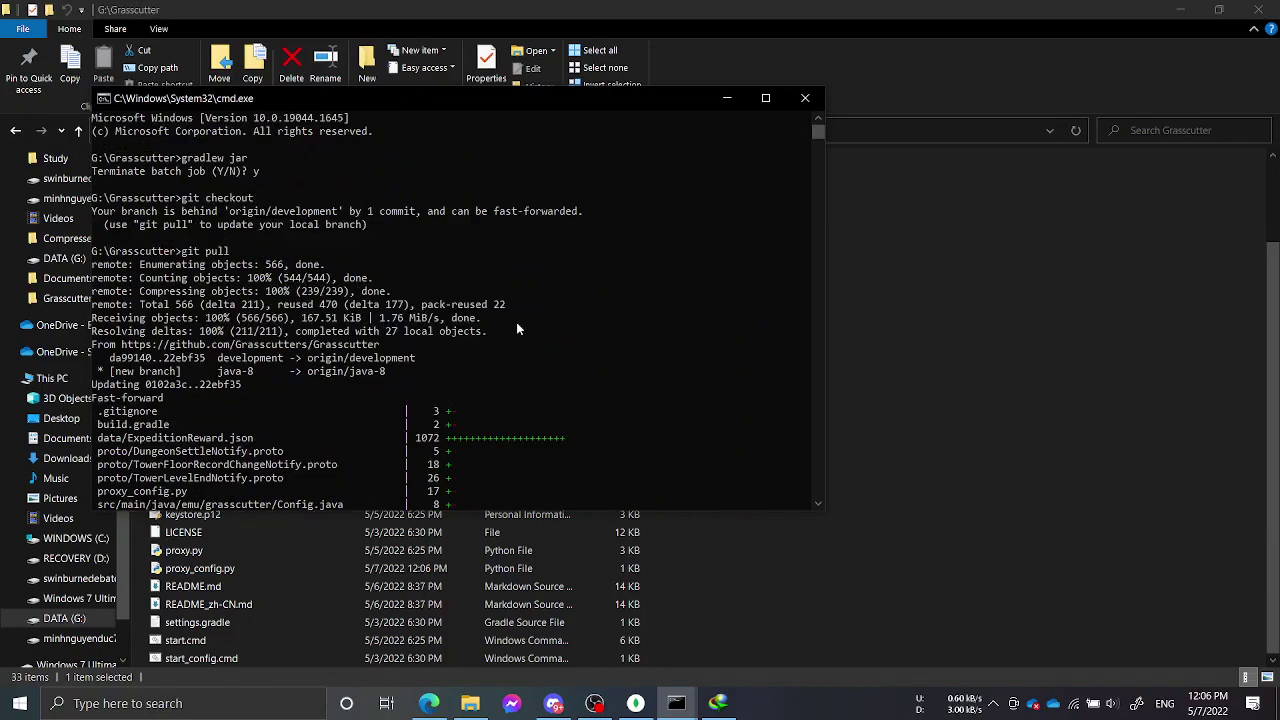
pyautogui.scroll(-4, 517, 328)
pyautogui.scroll(-20, 517, 328)
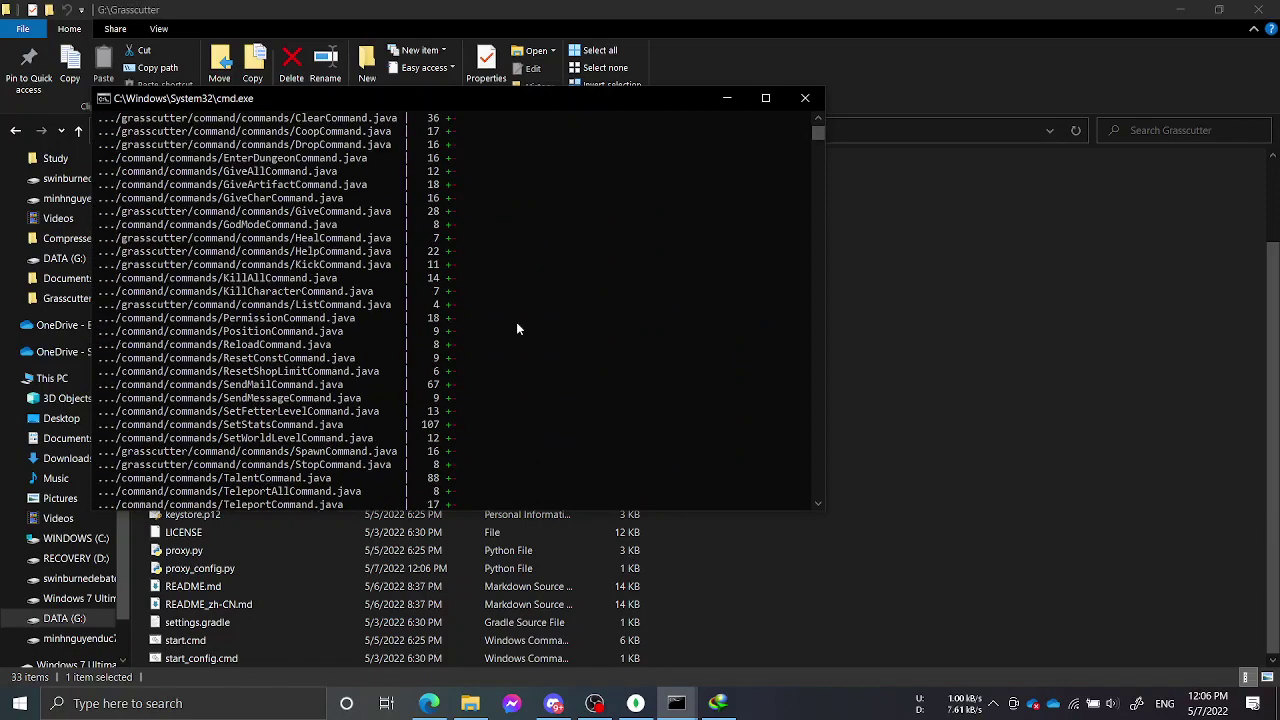
pyautogui.scroll(-10, 516, 322)
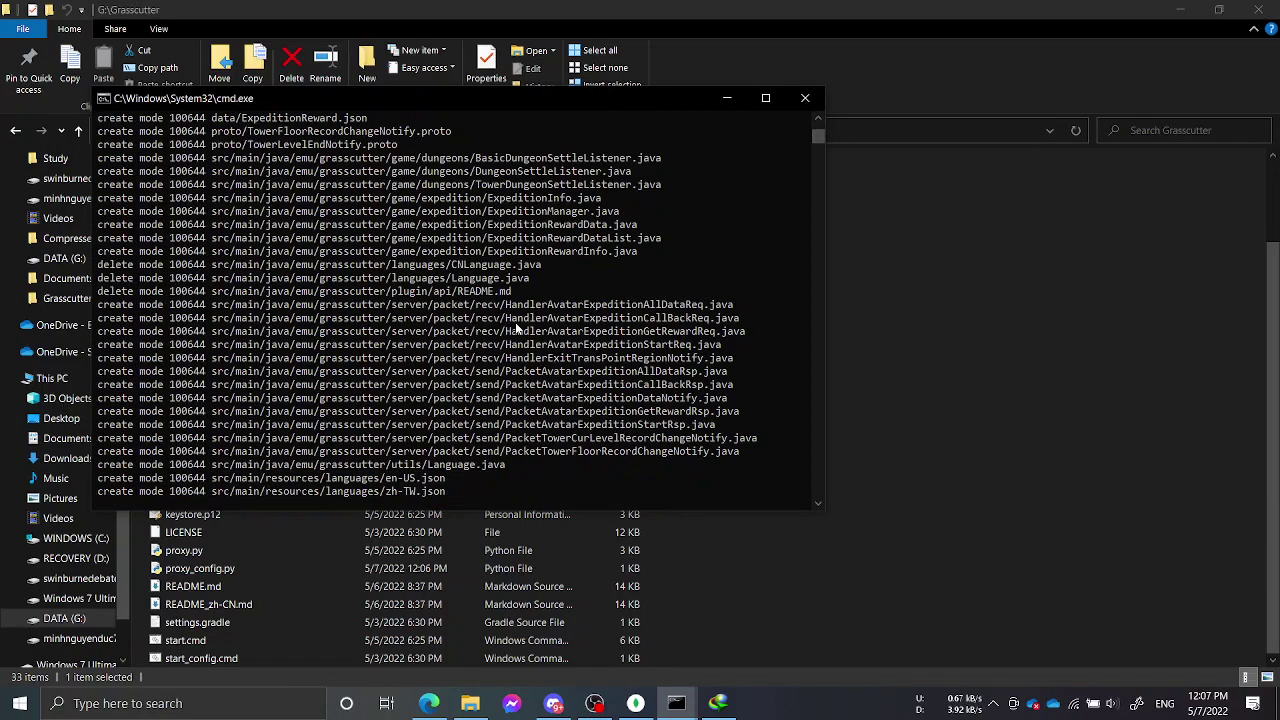
pyautogui.scroll(20, 515, 322)
pyautogui.scroll(20, 516, 328)
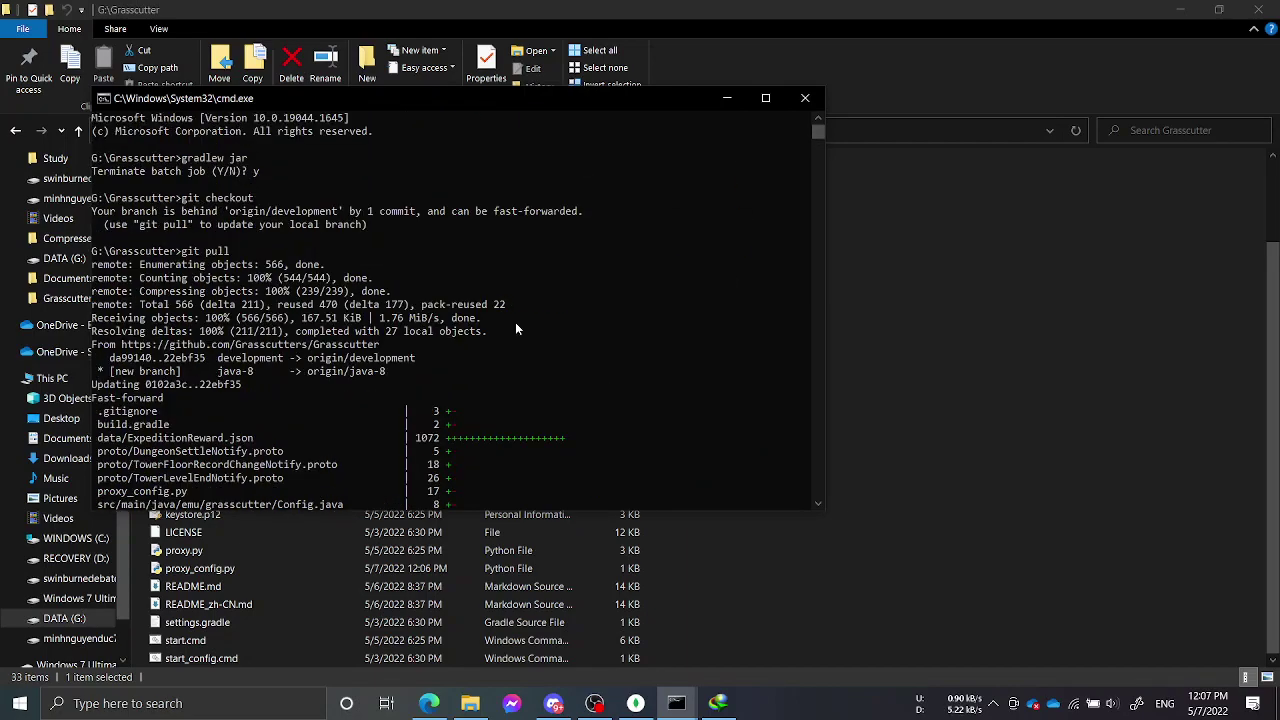
pyautogui.scroll(-20, 515, 322)
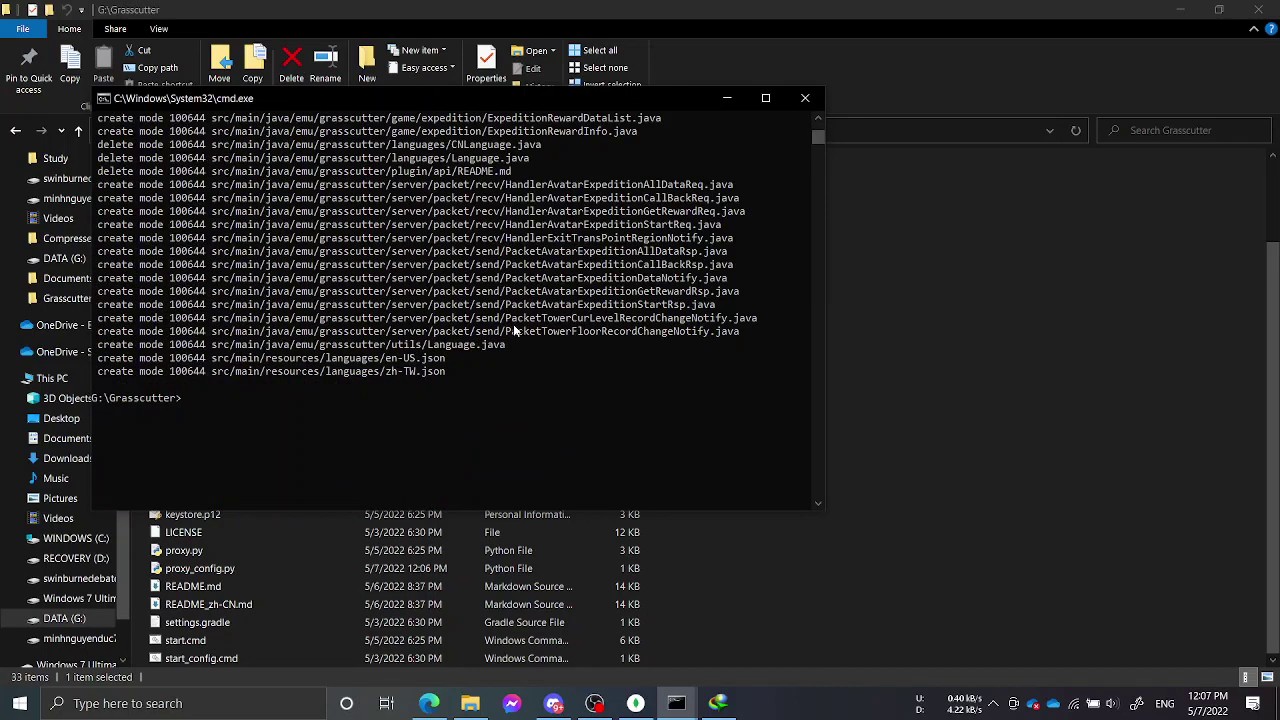
pyautogui.scroll(20, 513, 324)
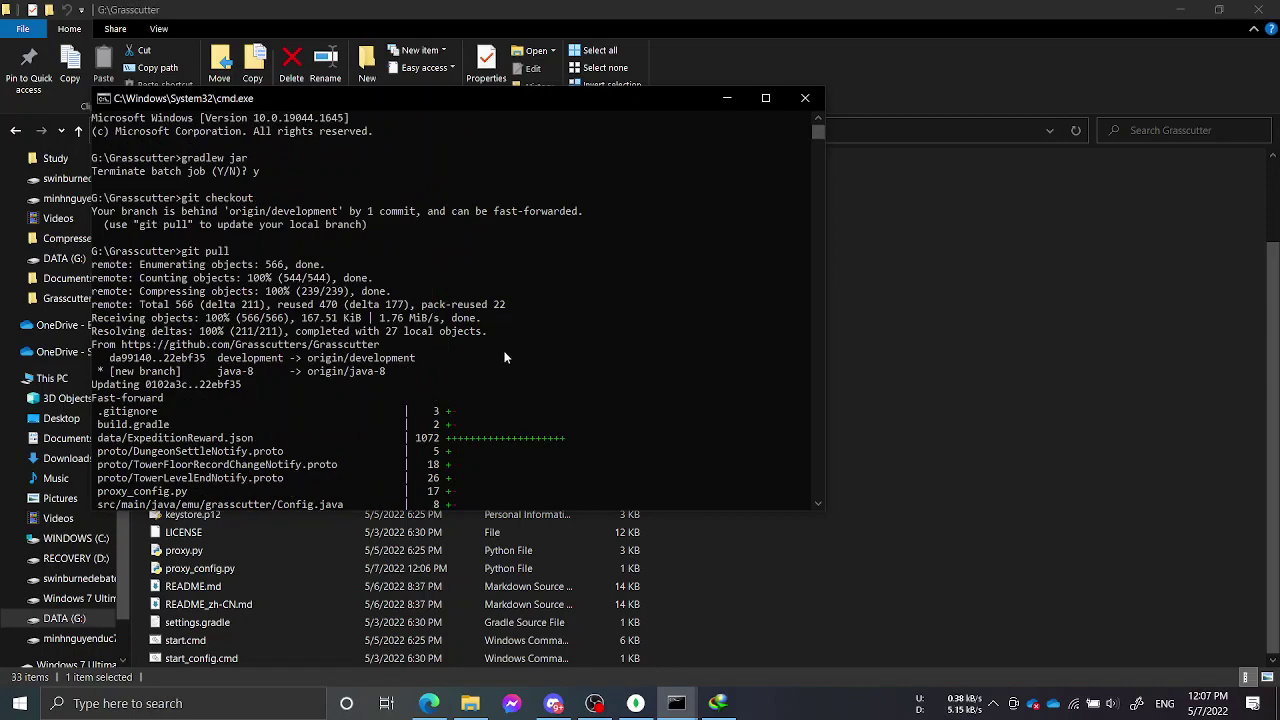
pyautogui.scroll(-6, 342, 364)
pyautogui.scroll(-15, 342, 364)
pyautogui.scroll(5, 449, 342)
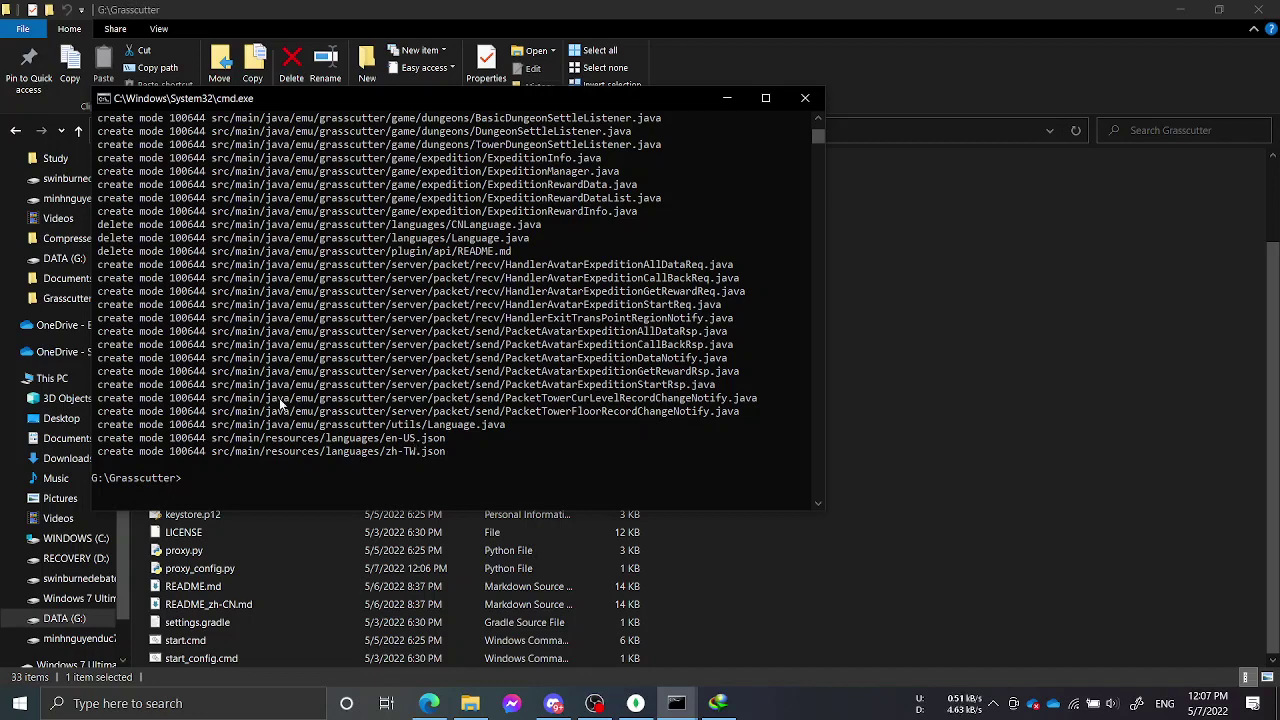
# Step: Compile the server by running gradlew jar in G:\Grasscutter
pyautogui.write('la')
pyautogui.press('BackSpace')
pyautogui.write('ew ja')
pyautogui.write('r')
pyautogui.press('Return')
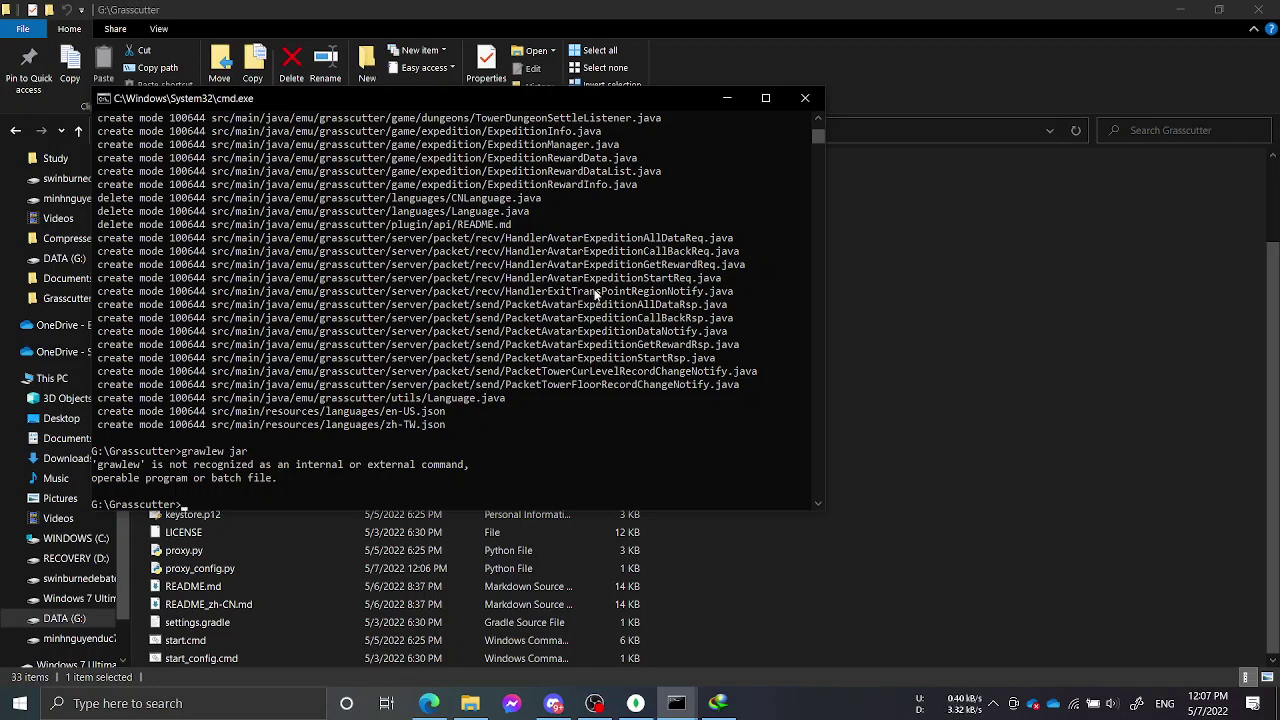
pyautogui.write('radlew jar')
pyautogui.press('Return')
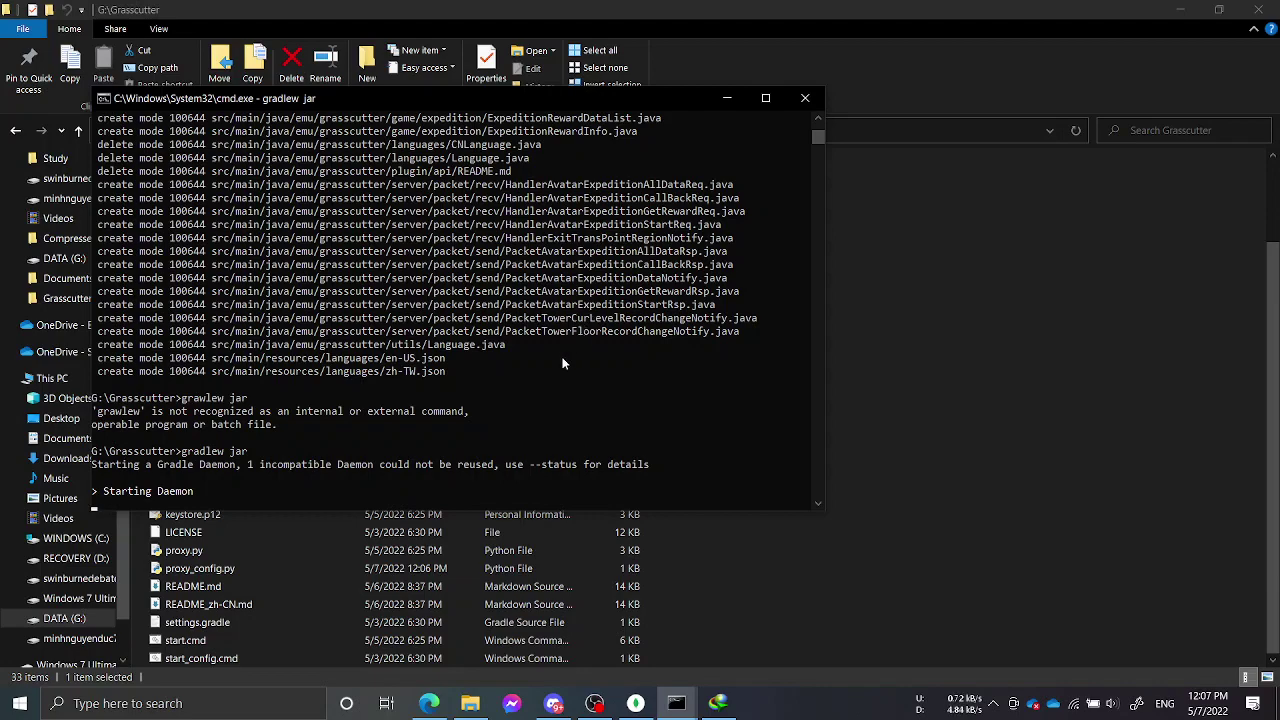
# Step: Move the Command Prompt window aside and delete install_script.ps1 from the Grasscutter folder
pyautogui.moveTo(640, 108); pyautogui.dragTo(976, 116)
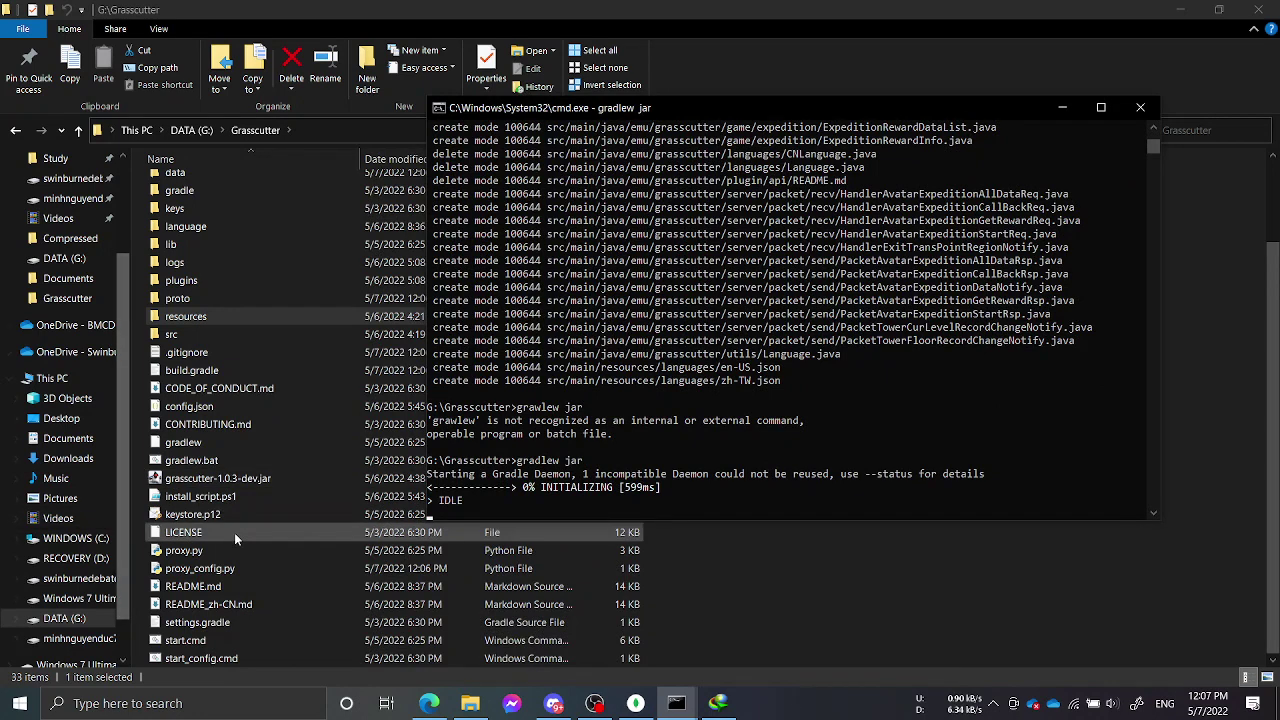
pyautogui.click(236, 498)
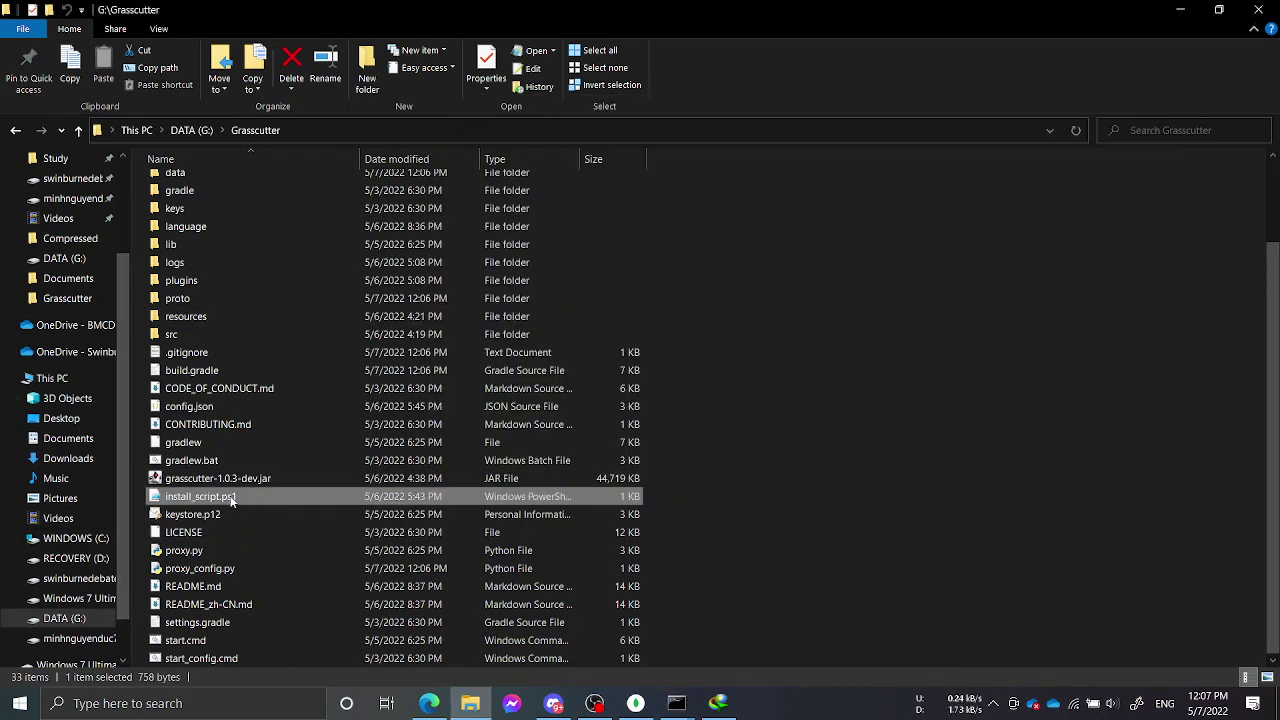
pyautogui.press('Delete')
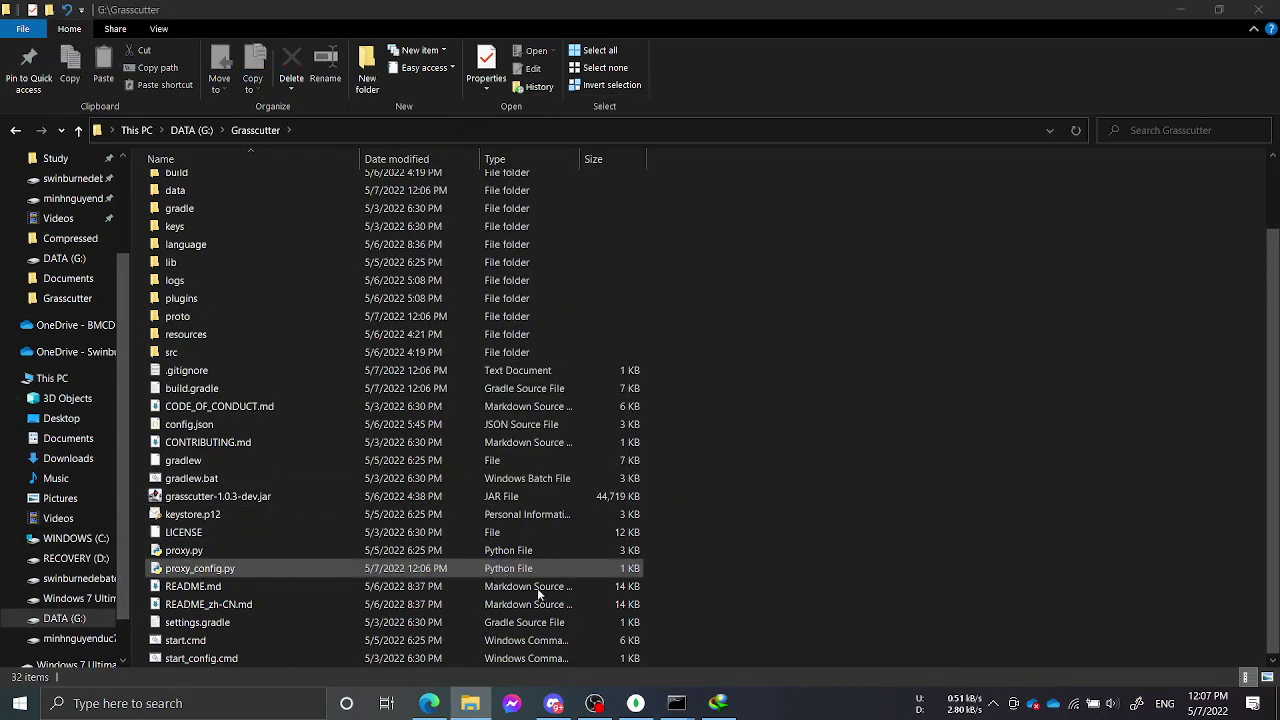
# Step: Open start.cmd for editing in Notepad, examine the script through to its end, and close it
pyautogui.click(577, 640)
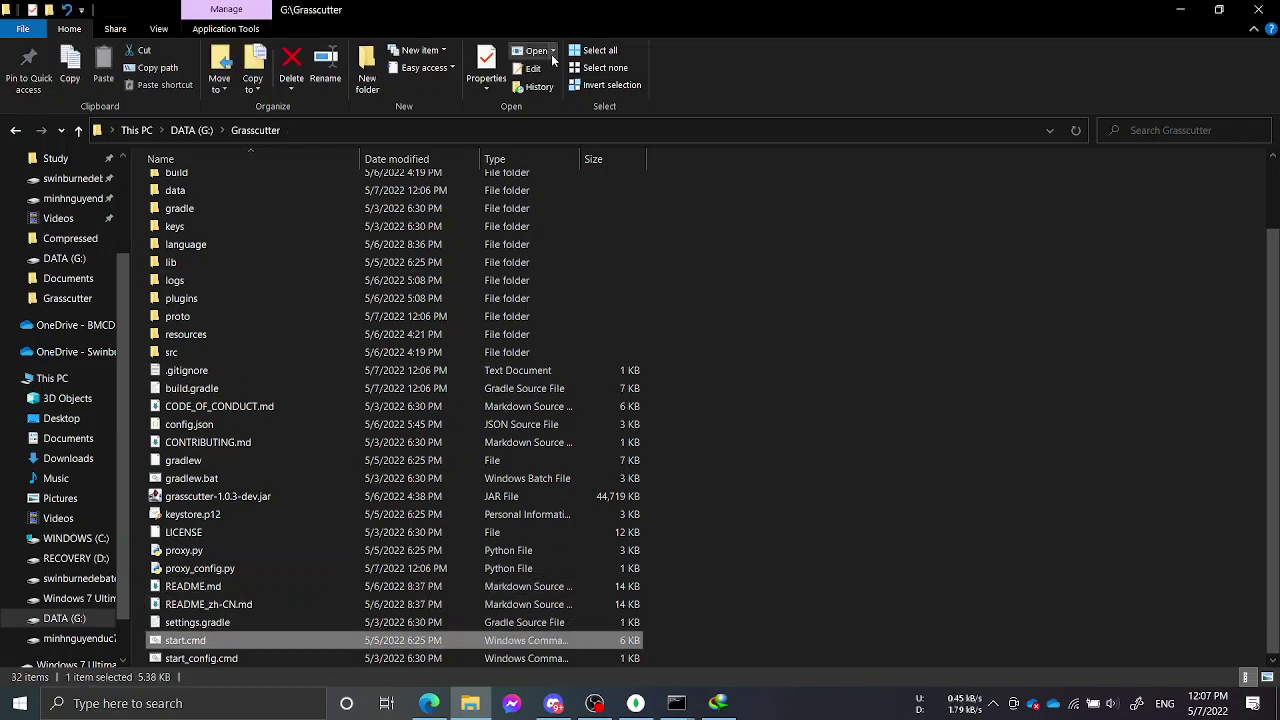
pyautogui.click(552, 56)
pyautogui.click(756, 500)
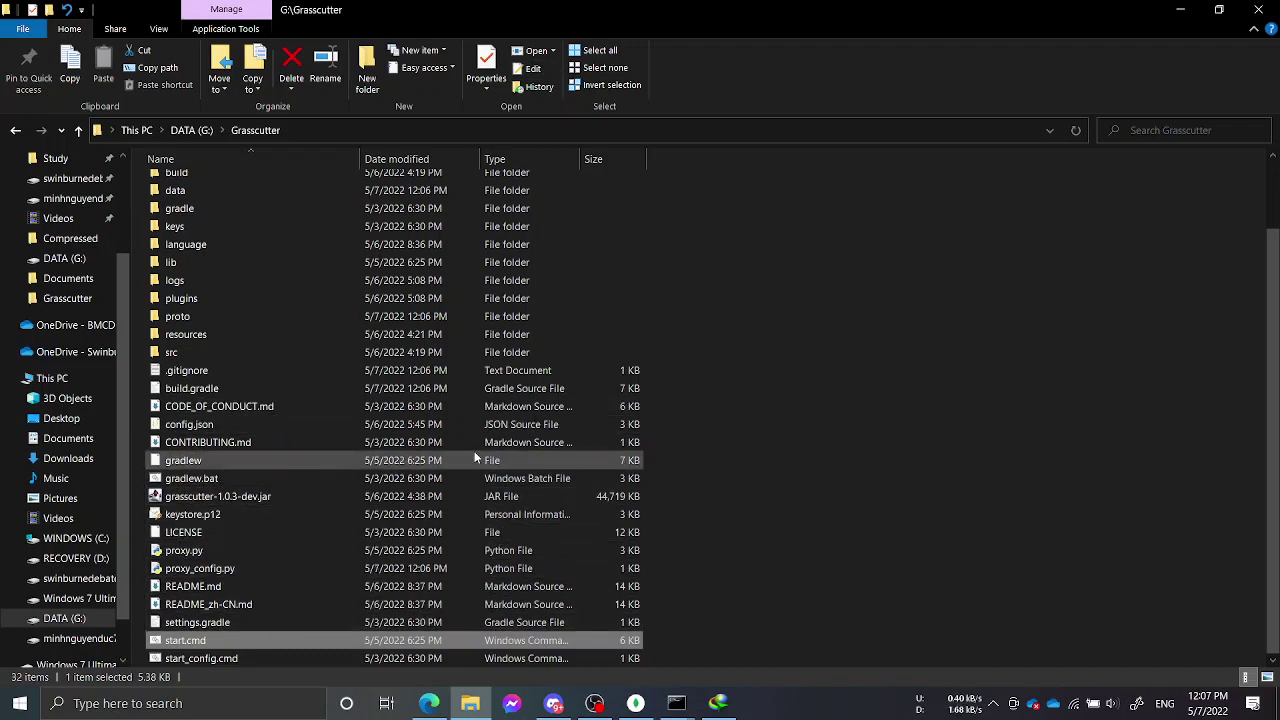
pyautogui.doubleClick(437, 642)
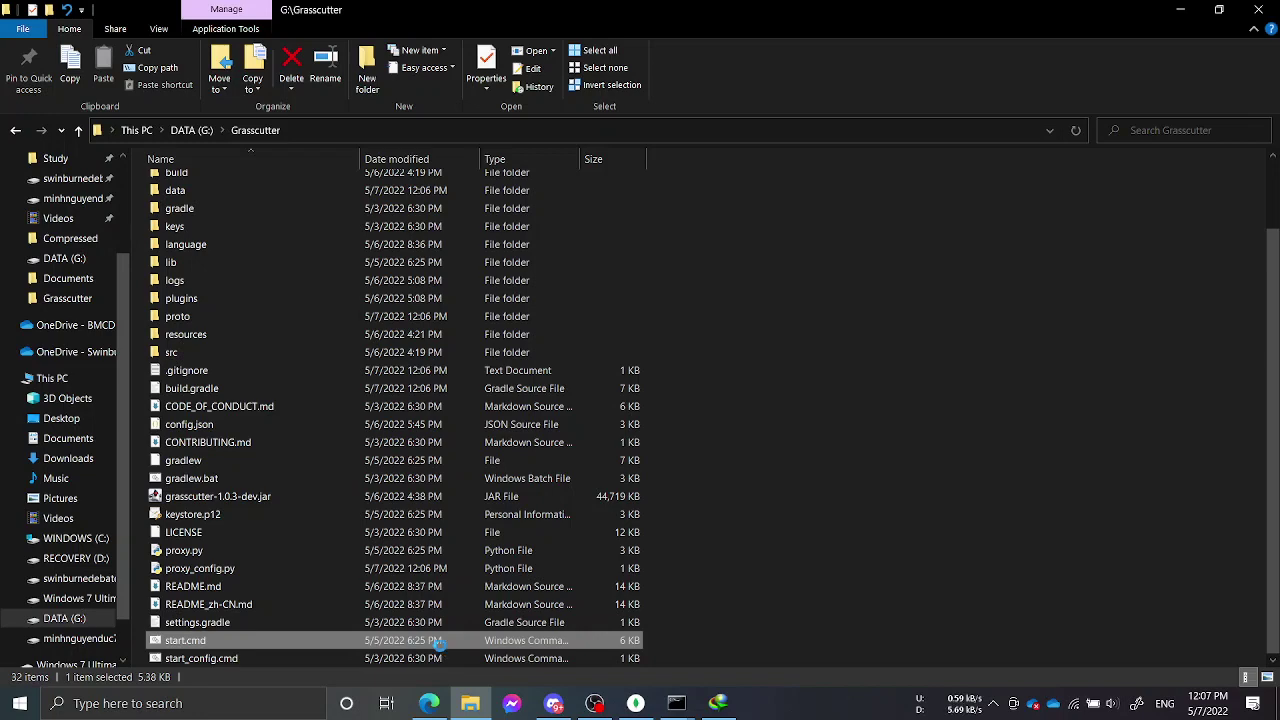
pyautogui.rightClick(437, 642)
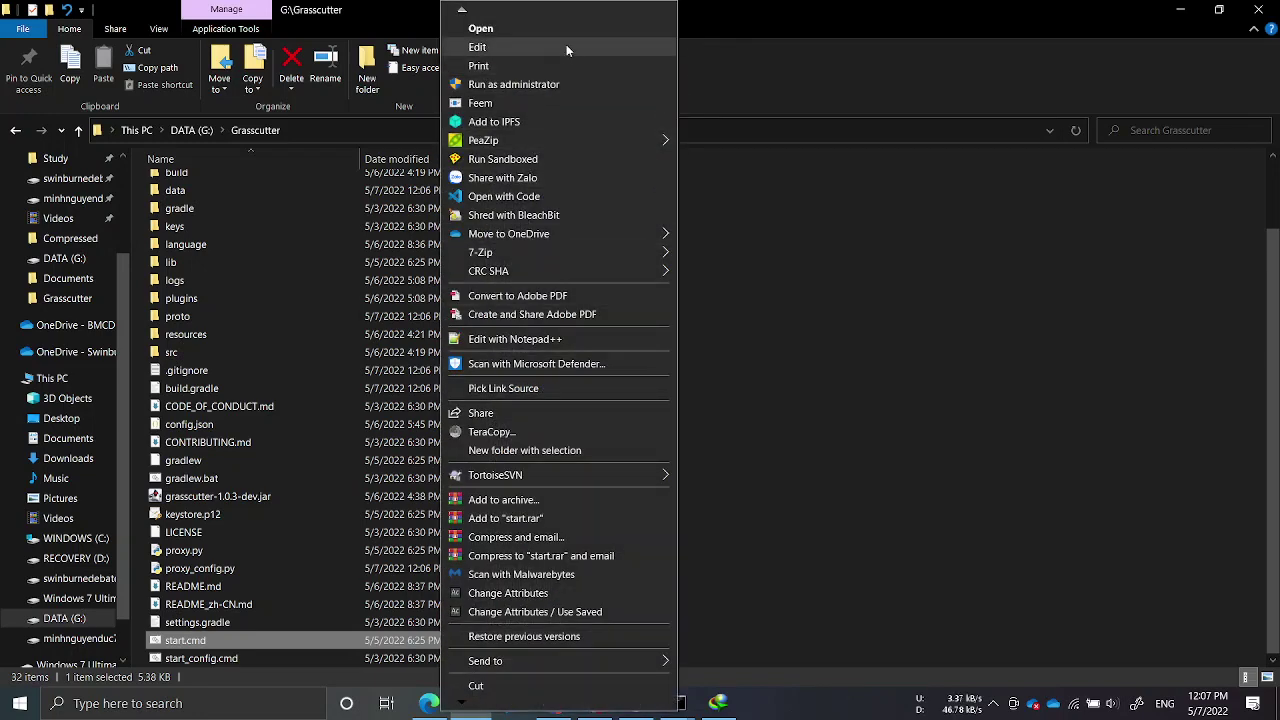
pyautogui.click(566, 46)
pyautogui.scroll(-15, 549, 367)
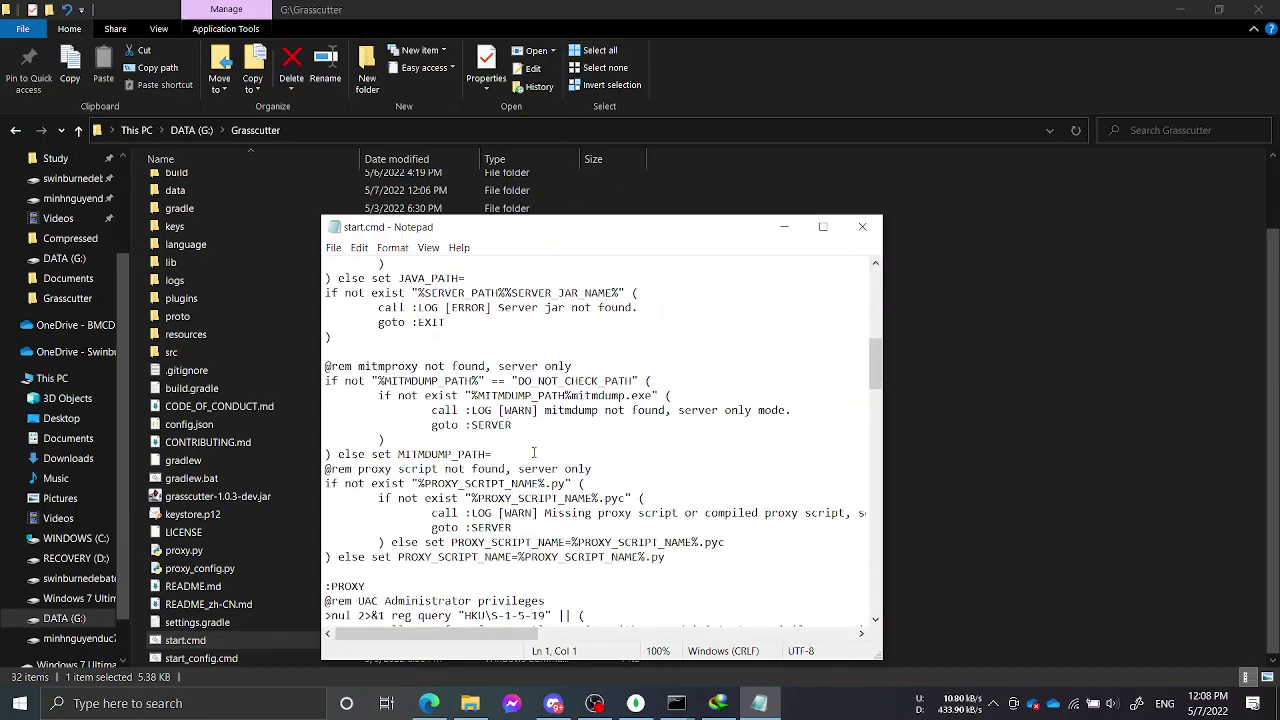
pyautogui.scroll(15, 533, 453)
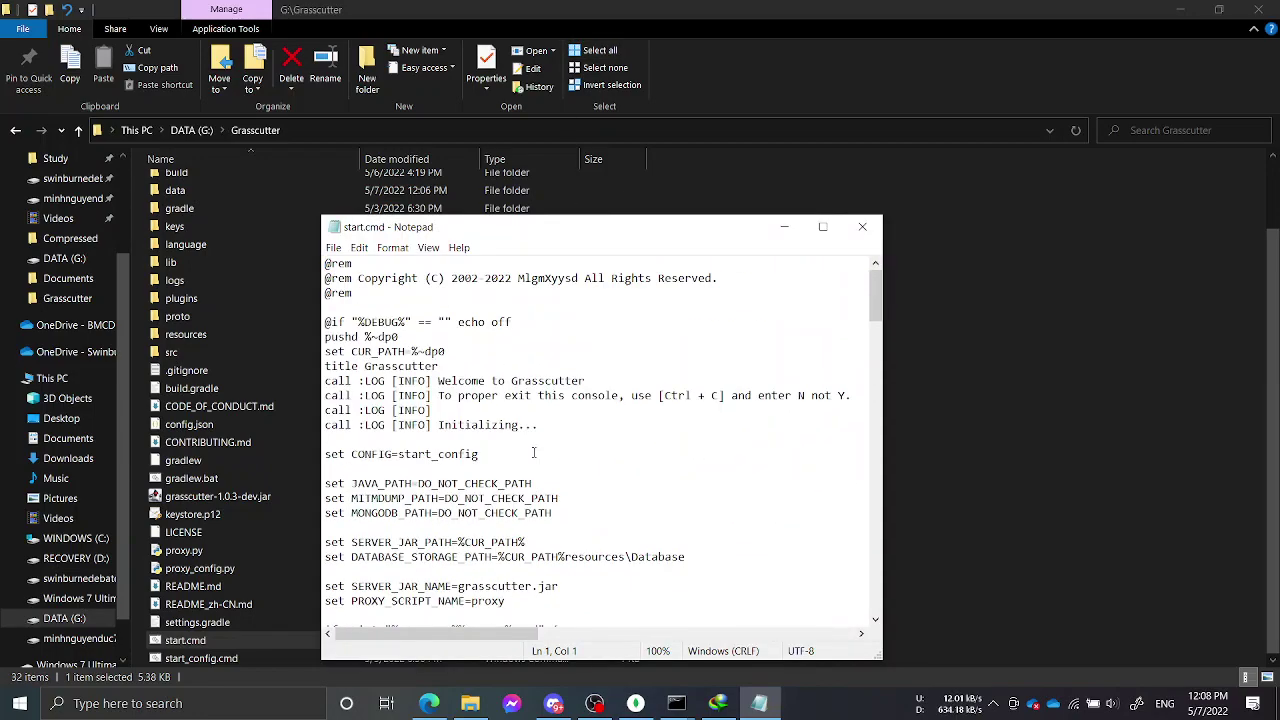
pyautogui.scroll(-10, 535, 452)
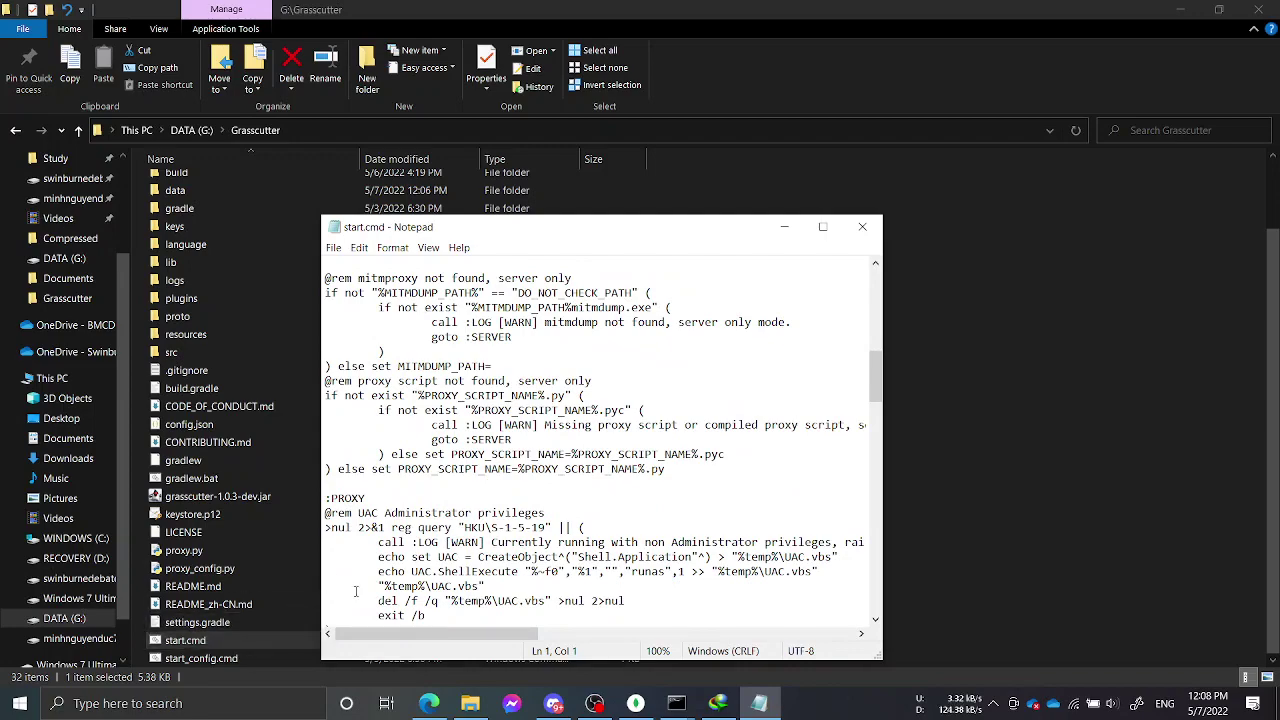
pyautogui.scroll(-15, 435, 562)
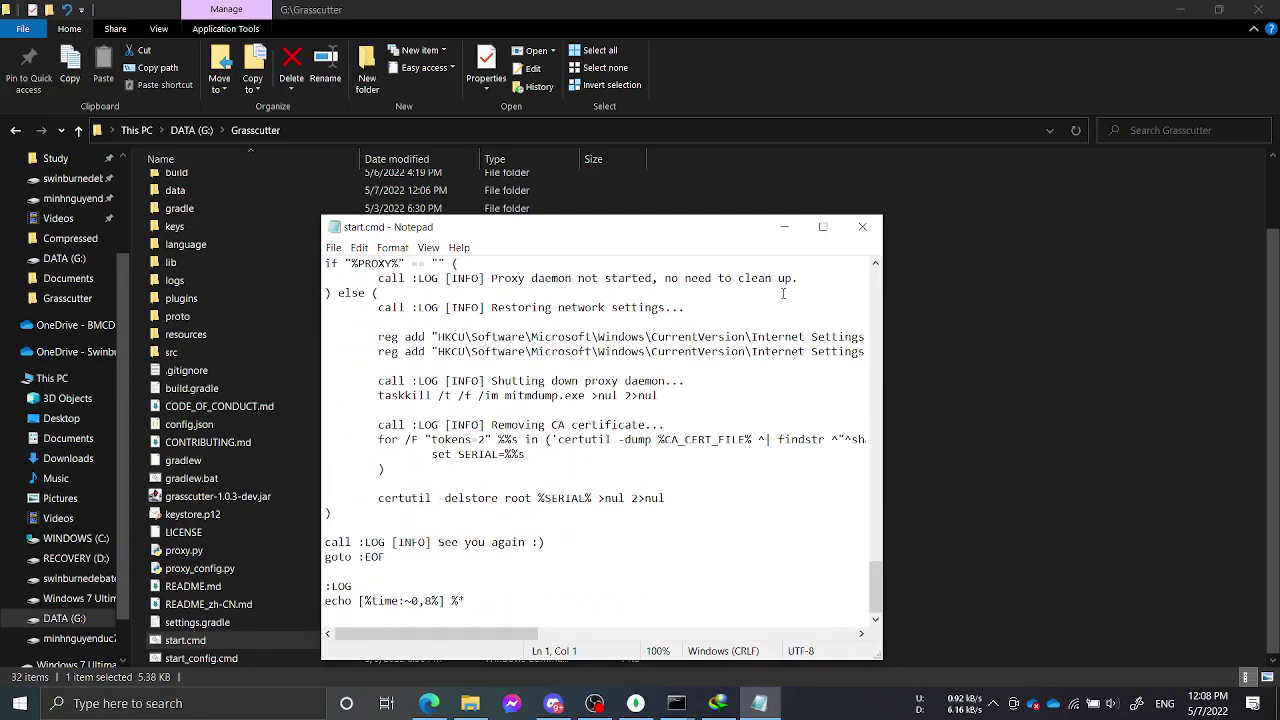
pyautogui.click(862, 227)
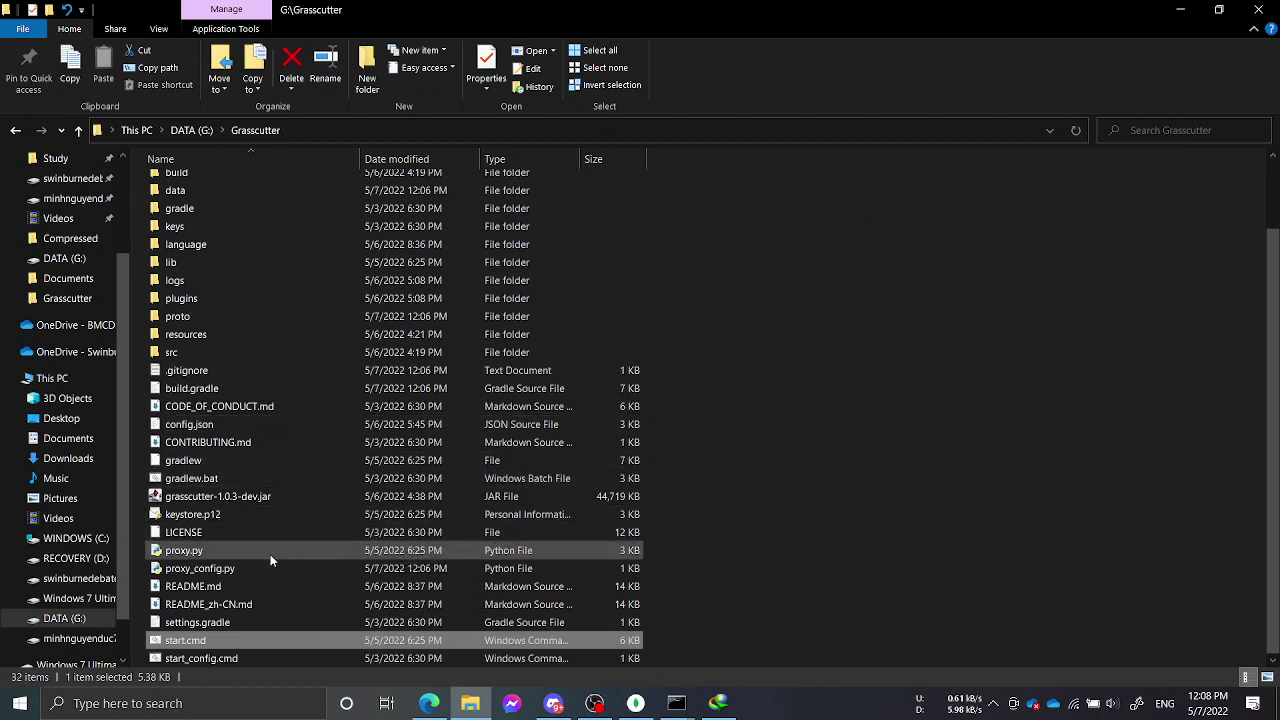
# Step: Open config.json in Visual Studio Code, examine its game server and DispatchServer settings down to the keystore password entry, and close the editor
pyautogui.click(318, 431)
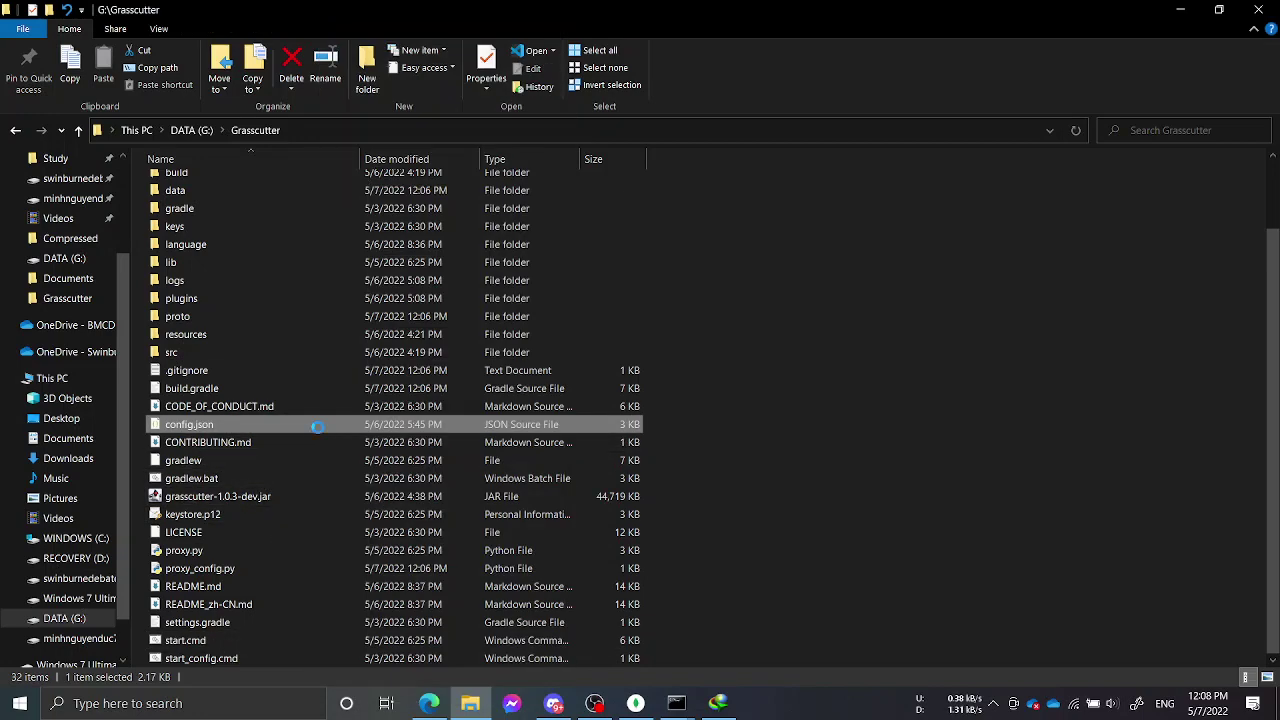
pyautogui.rightClick(319, 432)
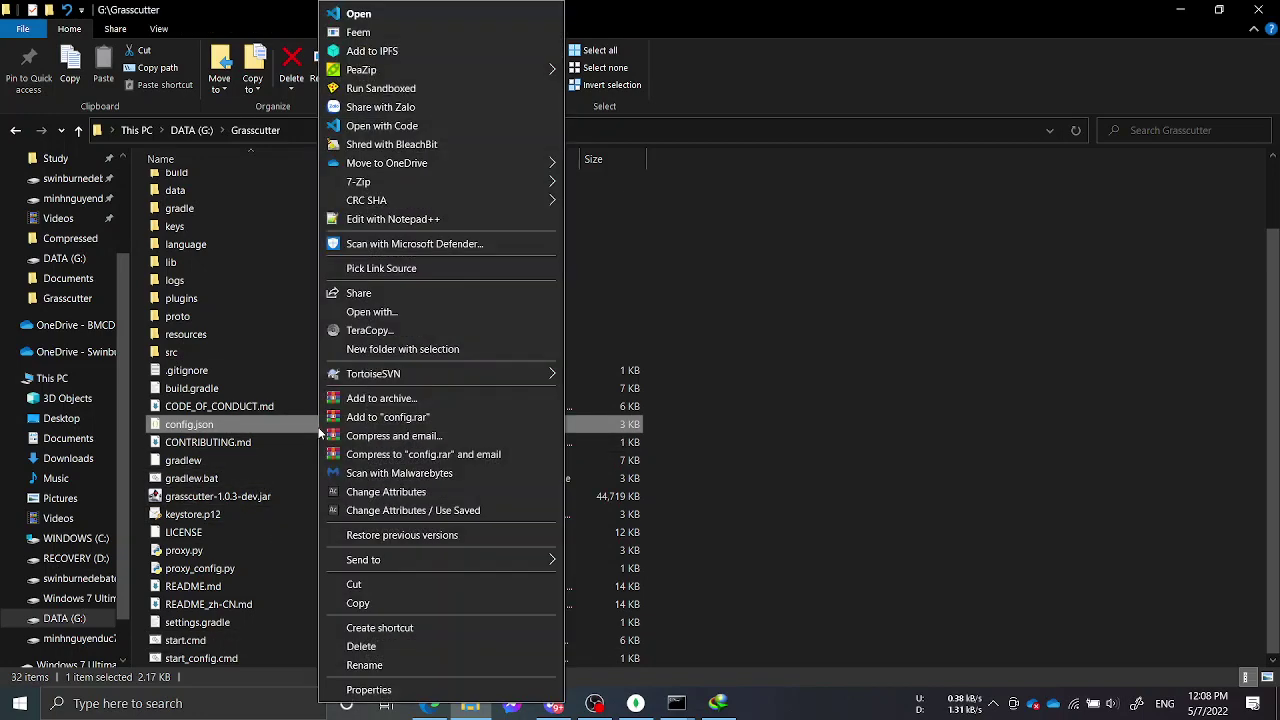
pyautogui.click(448, 16)
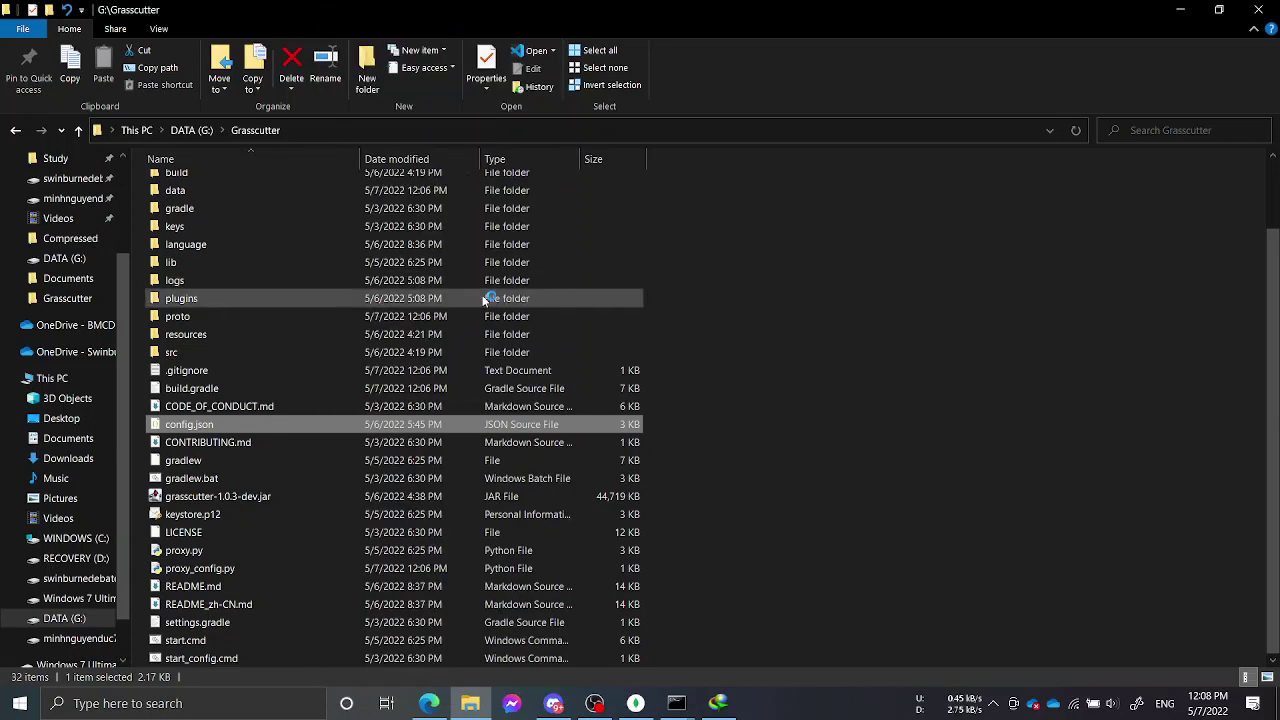
pyautogui.doubleClick(521, 428)
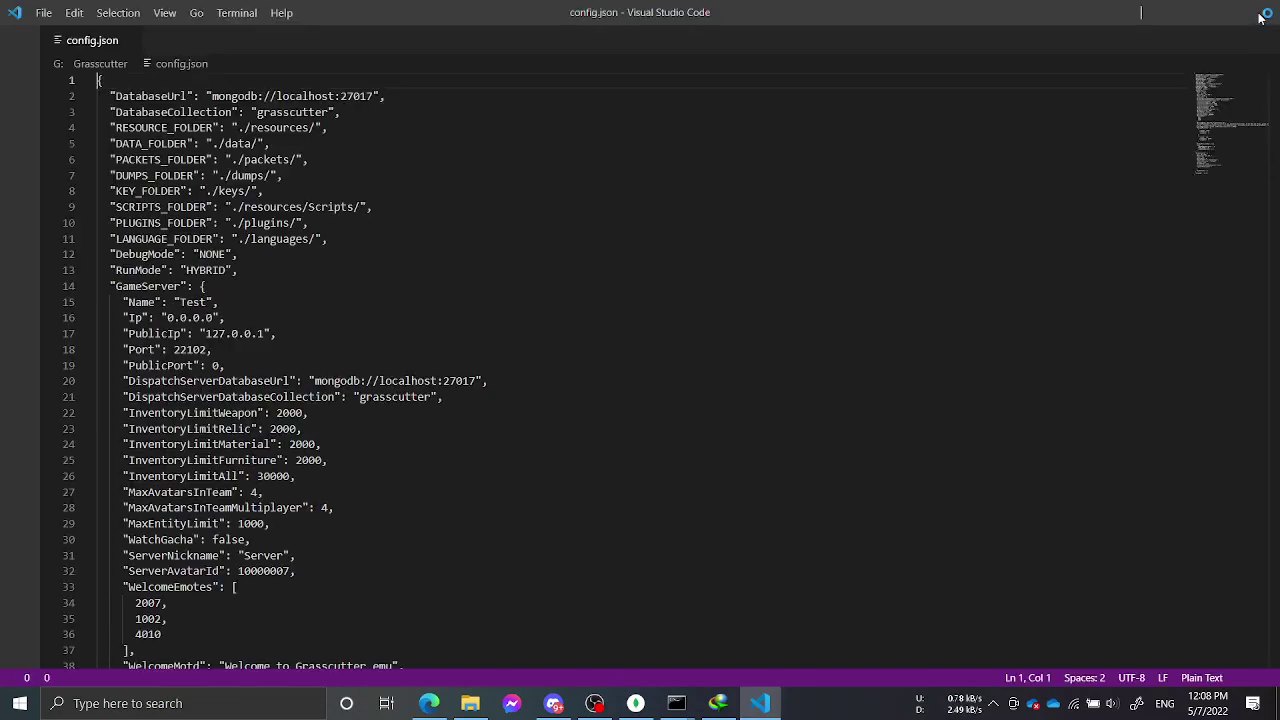
pyautogui.scroll(-10, 580, 350)
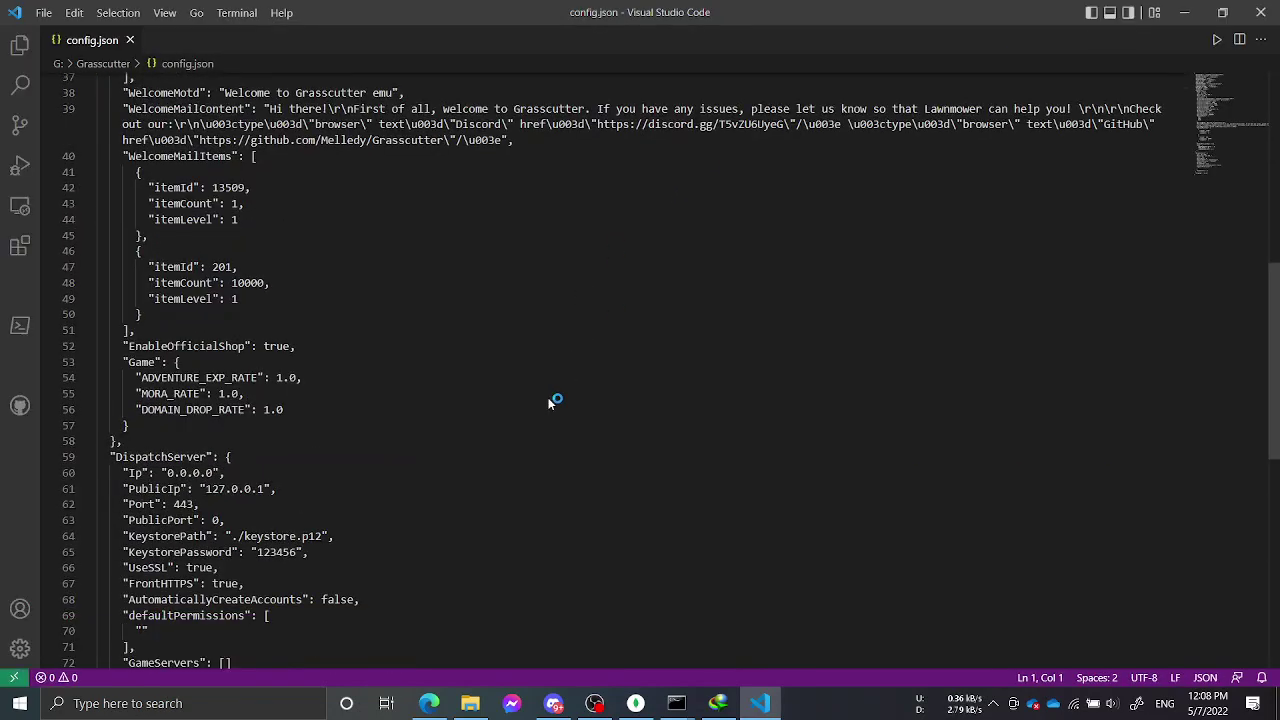
pyautogui.scroll(-9, 548, 403)
pyautogui.scroll(4, 545, 403)
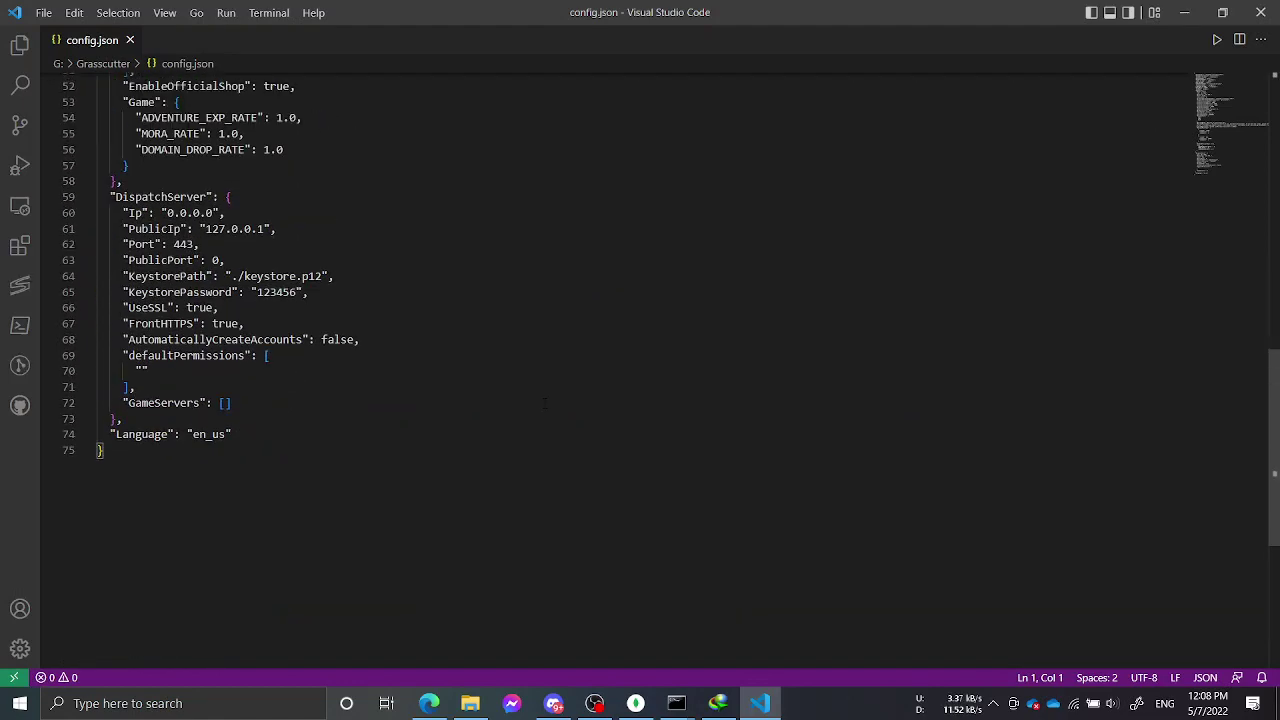
pyautogui.scroll(6, 545, 403)
pyautogui.scroll(-2, 545, 403)
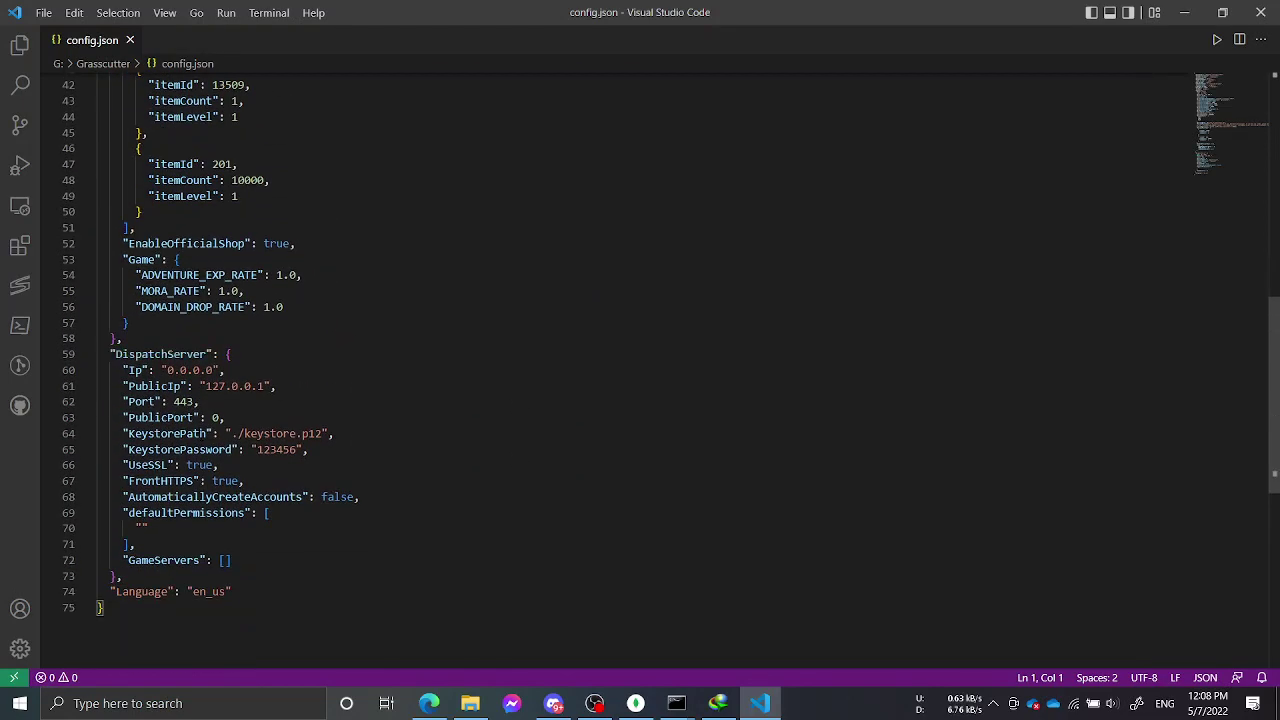
pyautogui.click(276, 449)
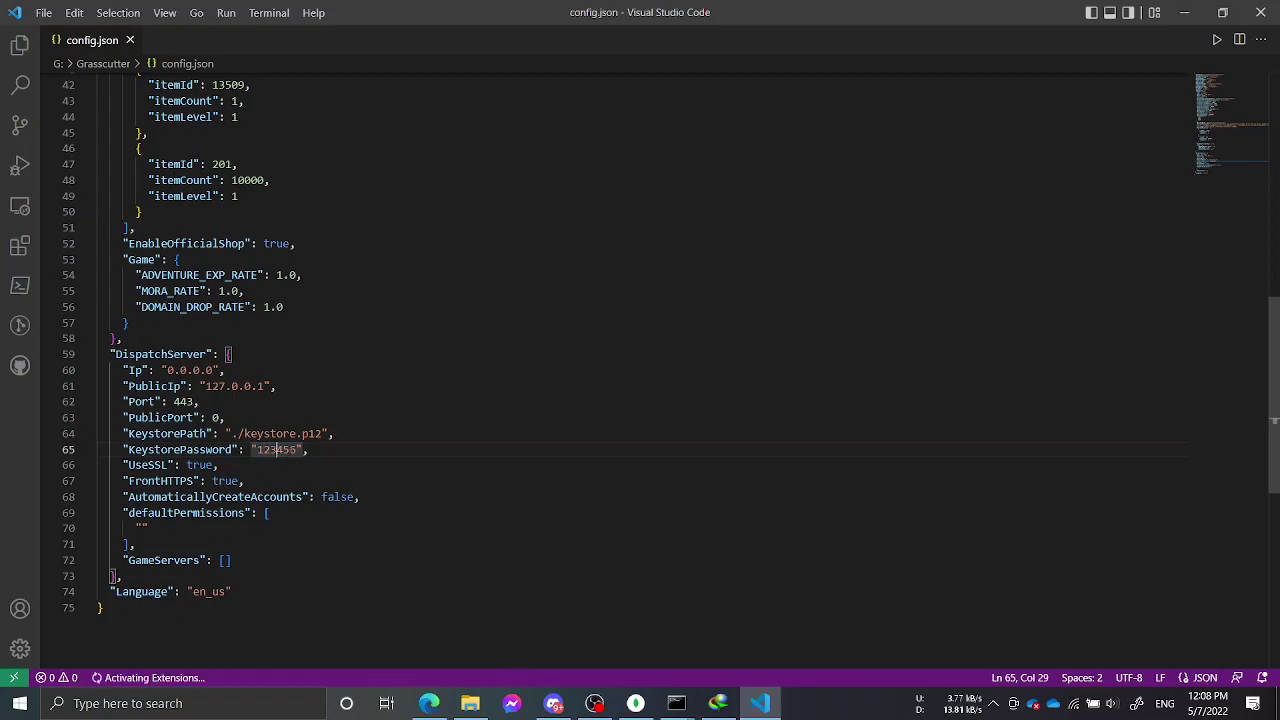
pyautogui.click(255, 449)
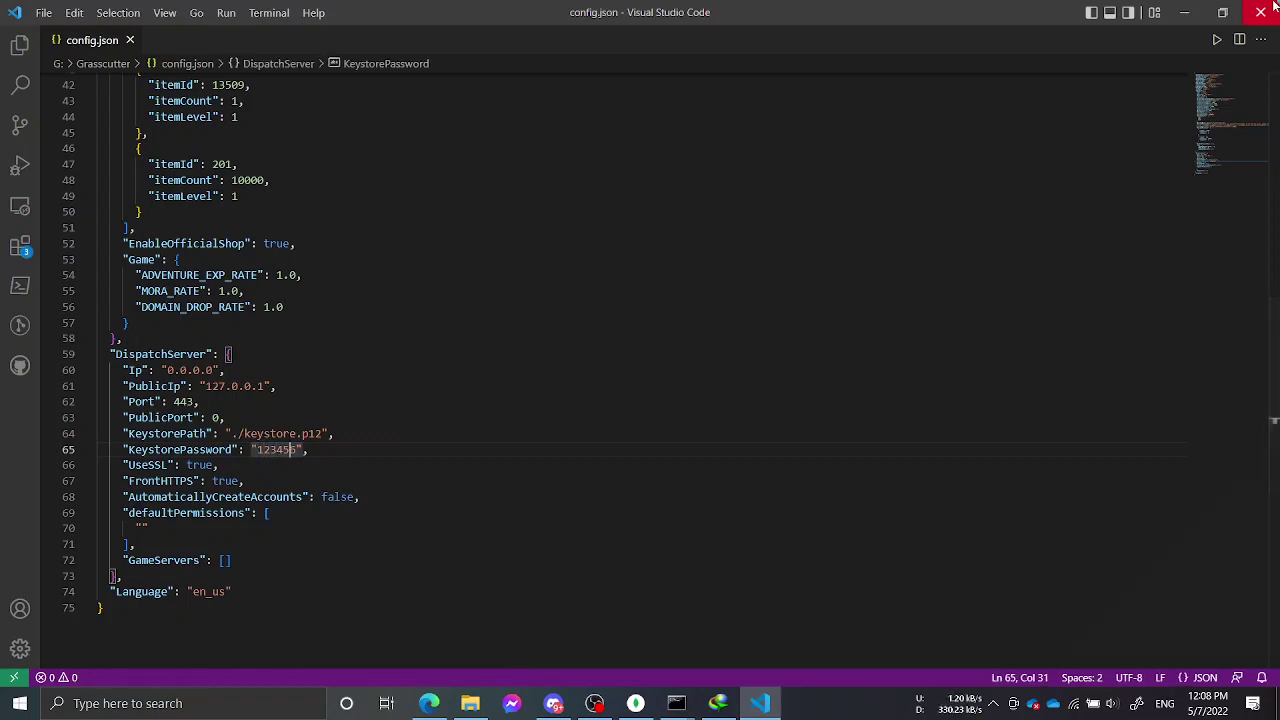
pyautogui.hotkey('alt', 'Tab')
# Step: Check the progress of the gradlew jar build and close the other Command Prompt, the one at G:\
pyautogui.moveTo(676, 703)
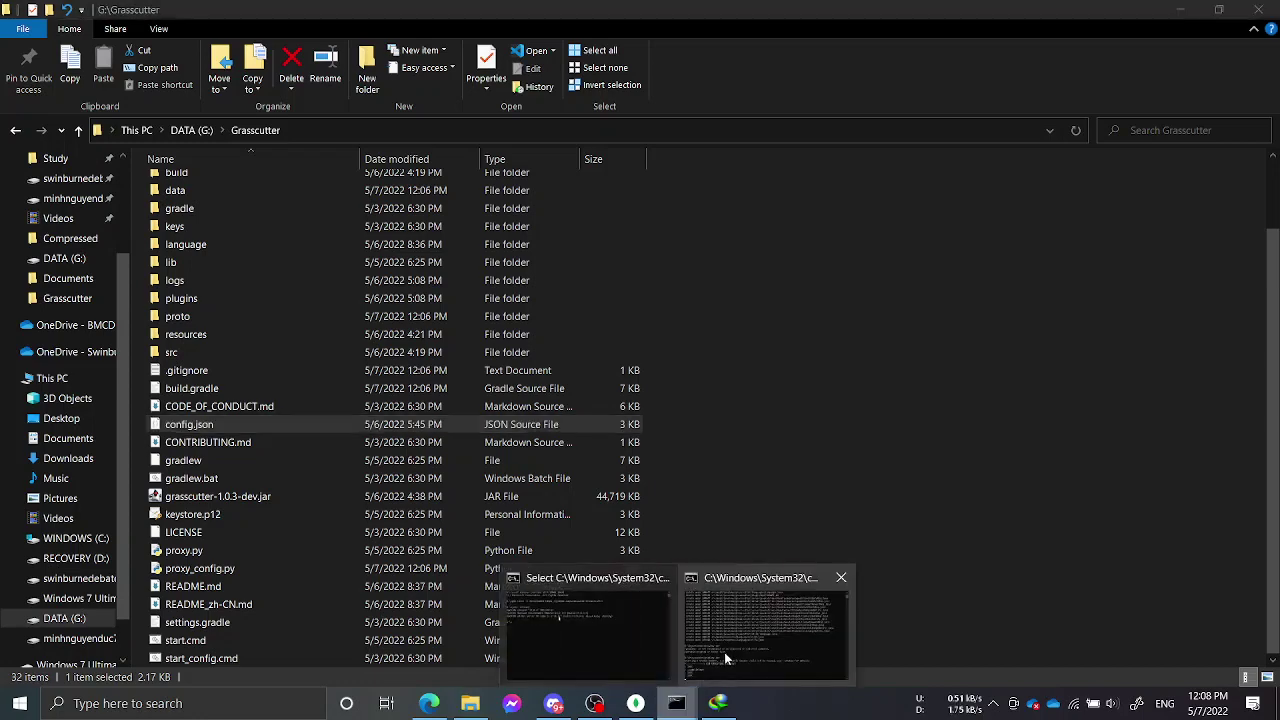
pyautogui.click(727, 655)
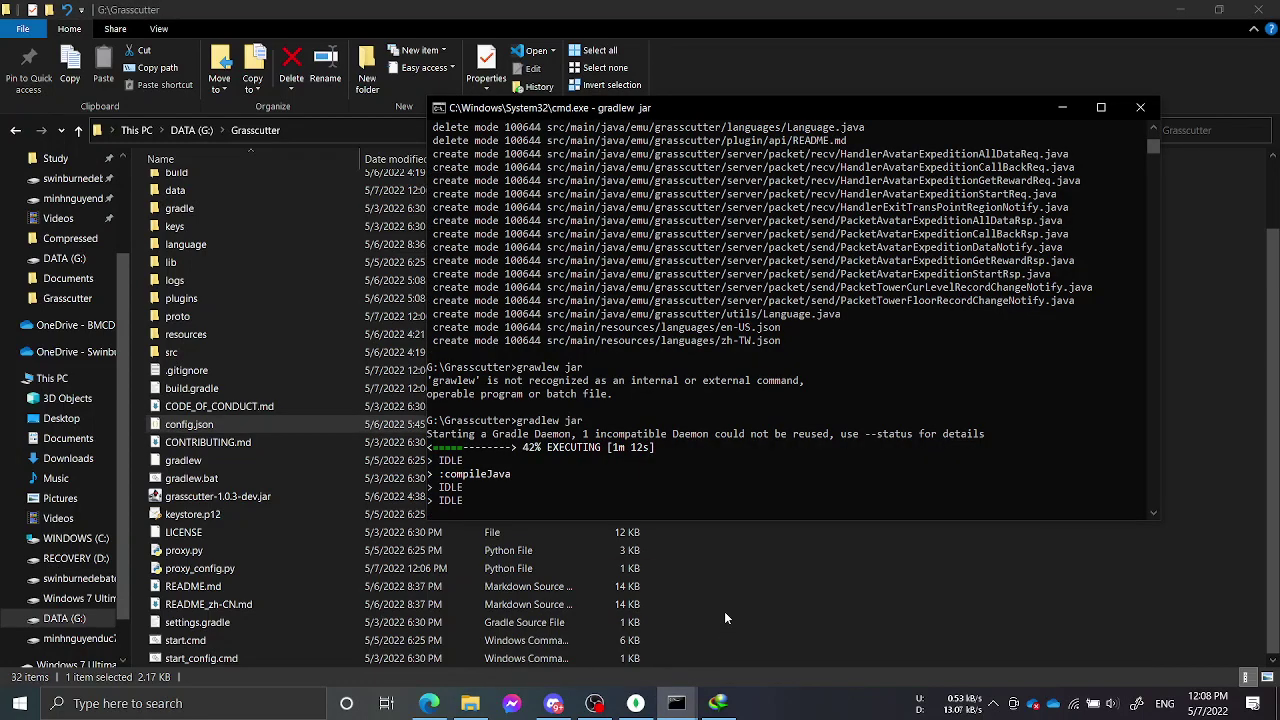
pyautogui.click(676, 703)
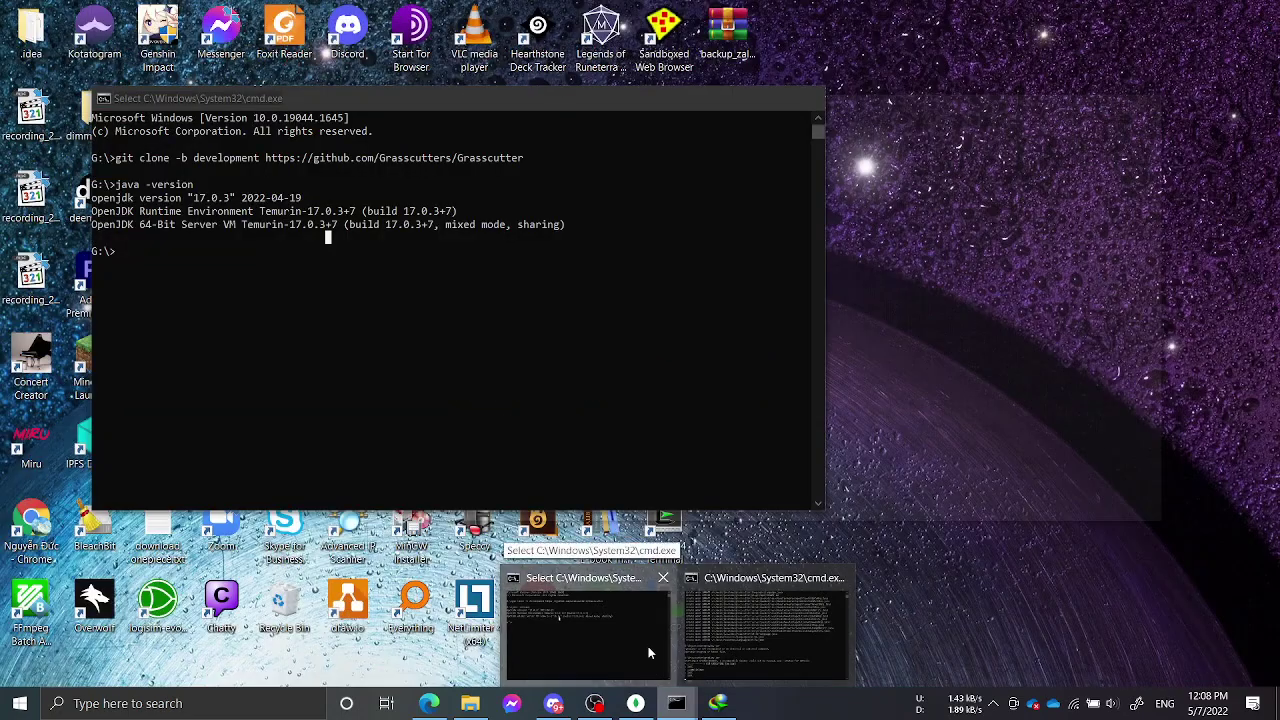
pyautogui.click(648, 648)
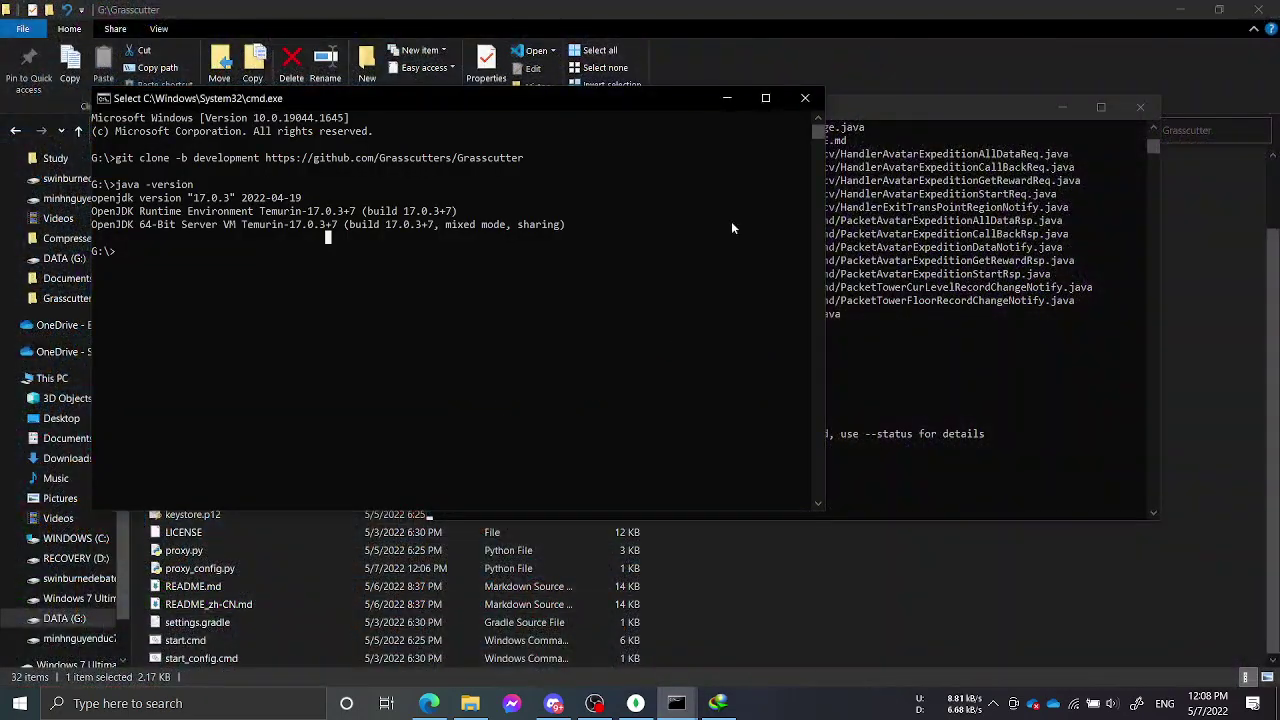
pyautogui.click(808, 100)
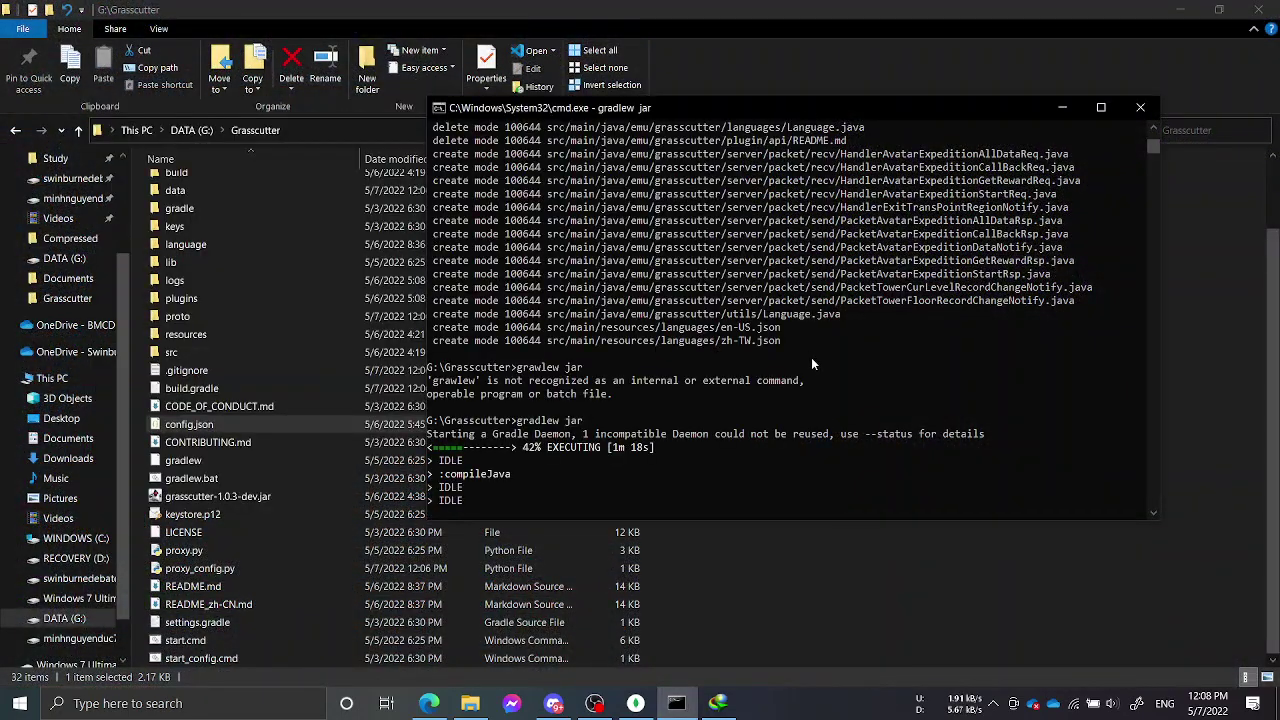
pyautogui.click(594, 703)
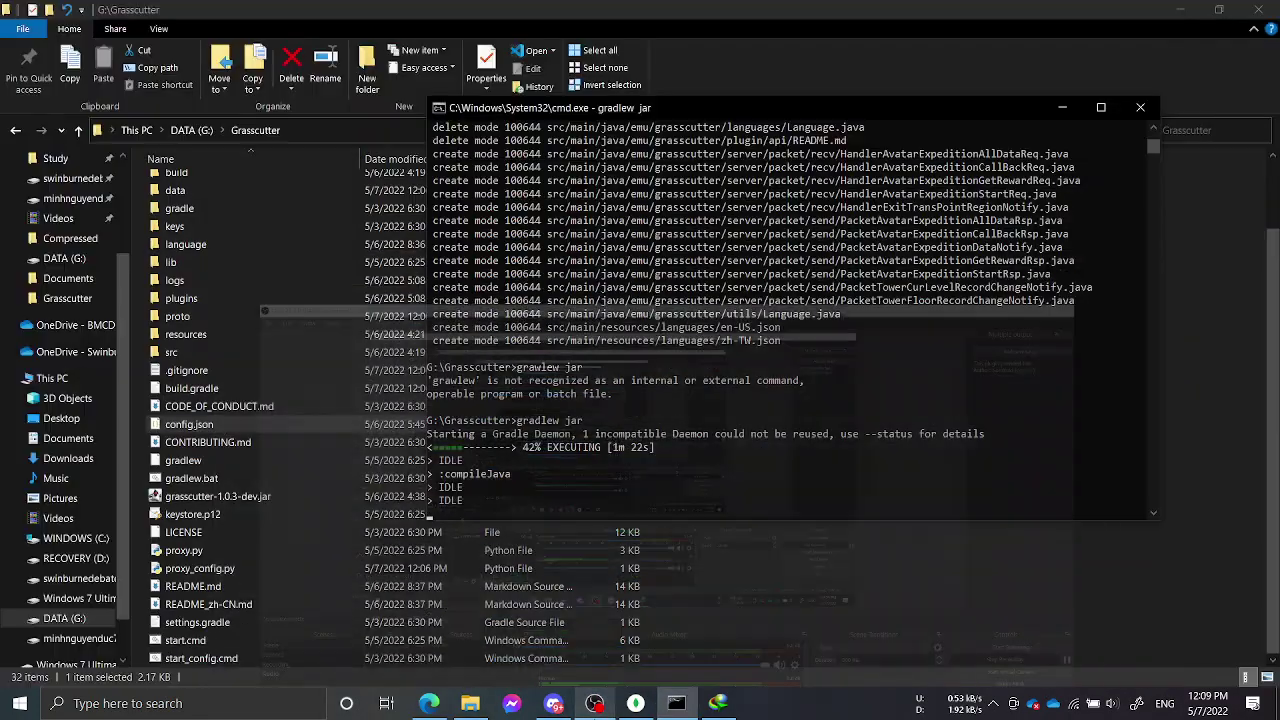
pyautogui.click(594, 703)
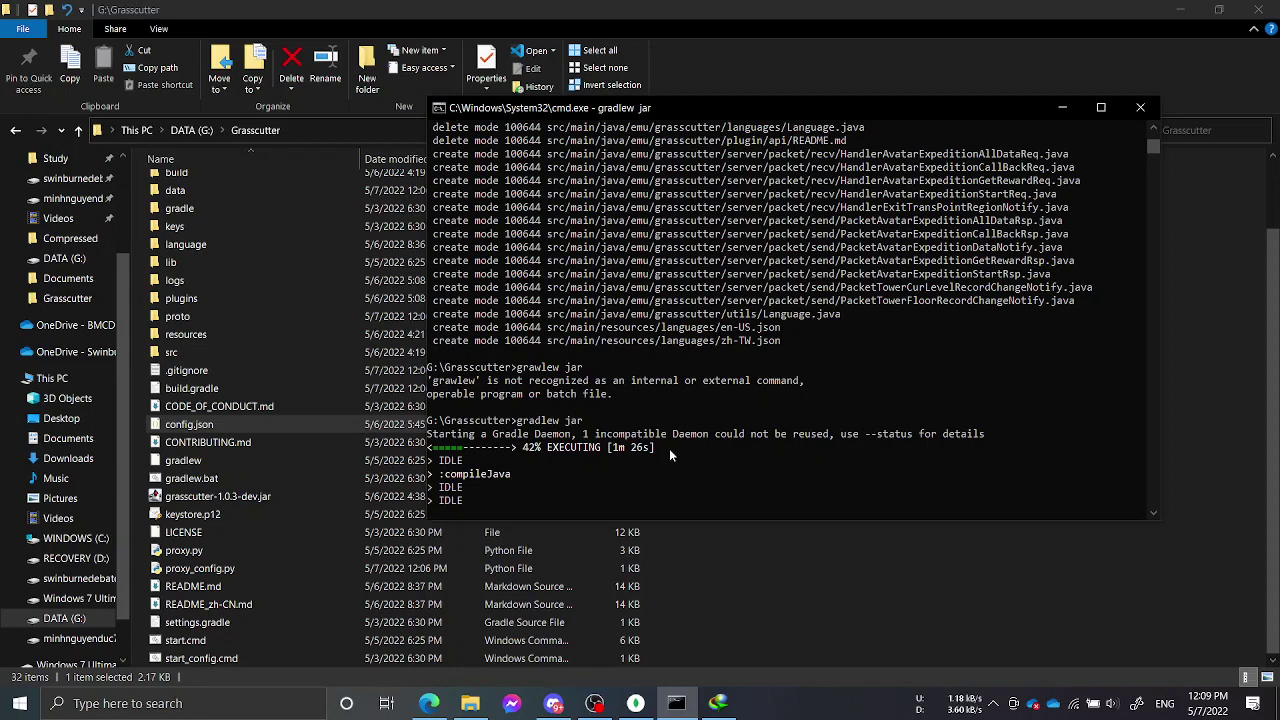
pyautogui.click(594, 703)
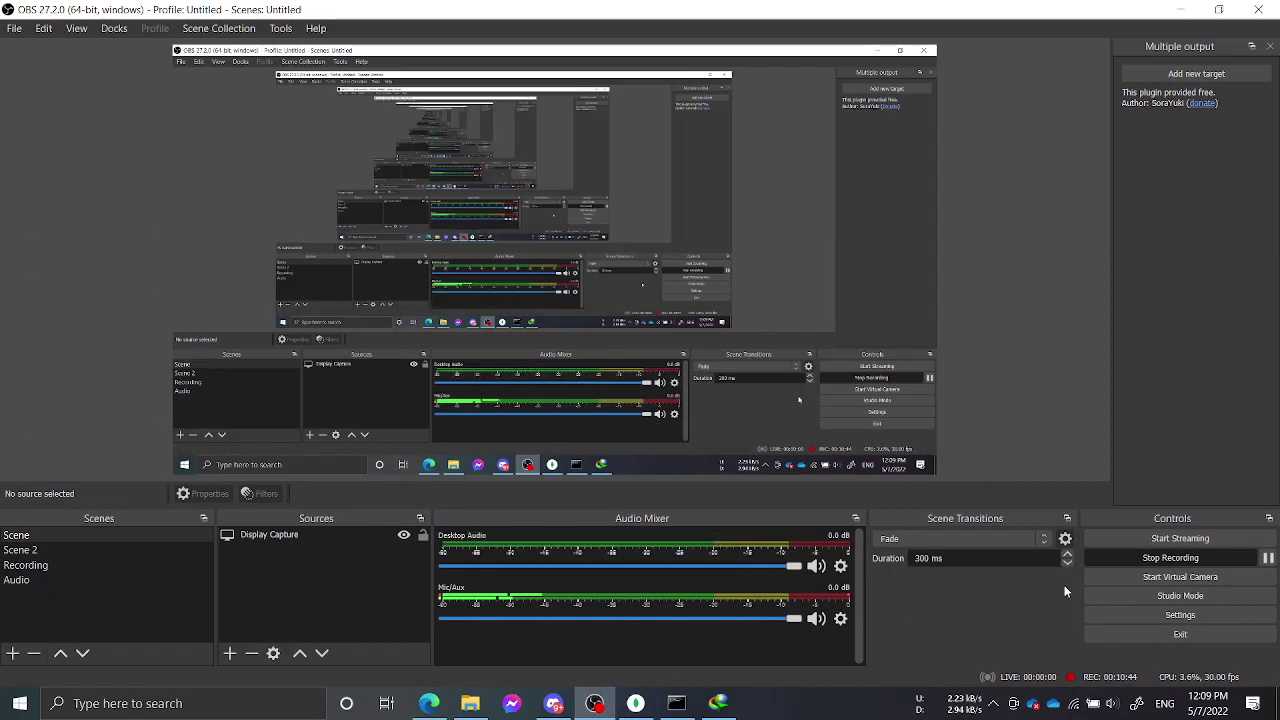
pyautogui.click(1267, 558)
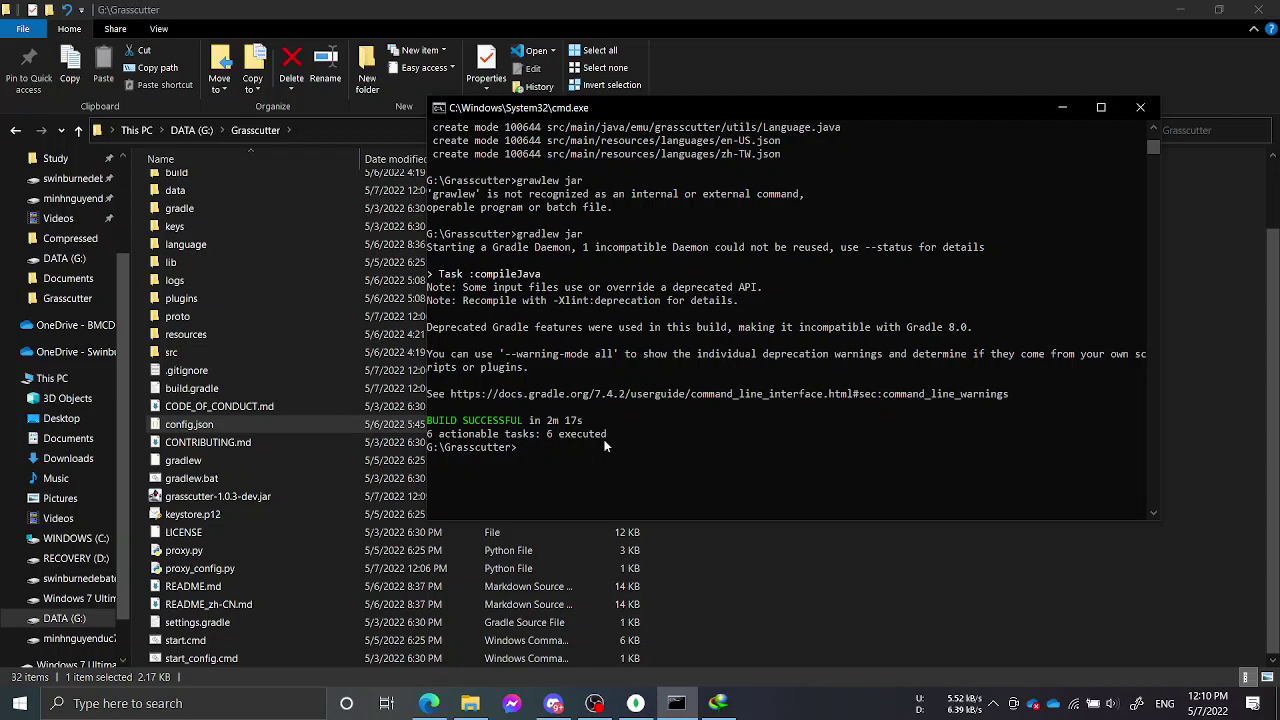
# Step: Close Discord's pinned messages and look over the Grasscutter folder and the Grasscutter GitHub repository page
pyautogui.click(694, 578)
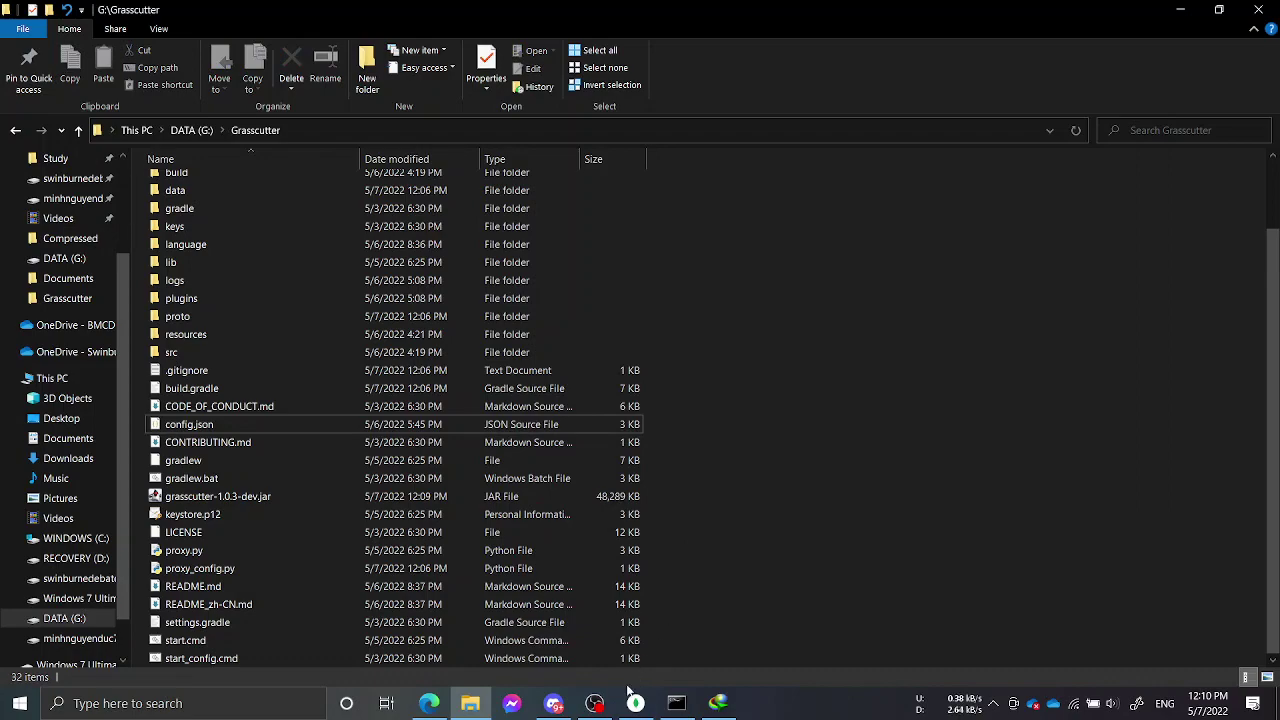
pyautogui.click(555, 704)
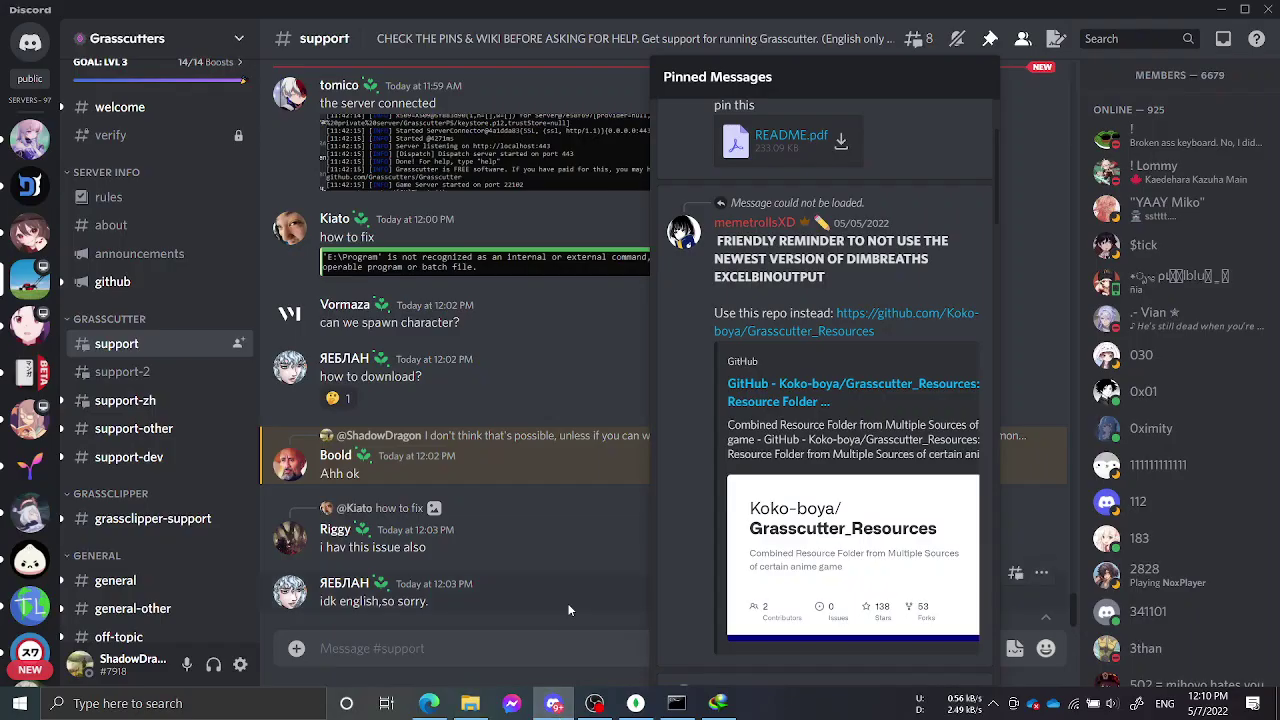
pyautogui.press('Escape')
pyautogui.click(470, 703)
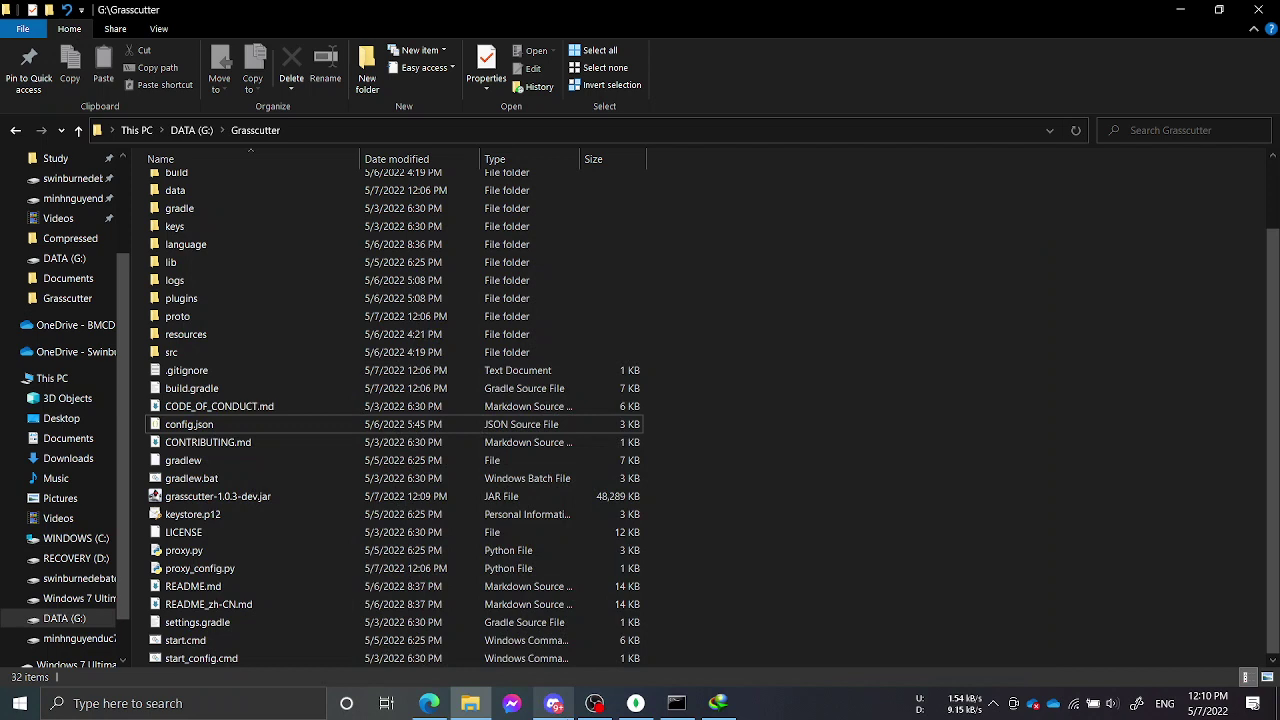
pyautogui.scroll(2, 589, 572)
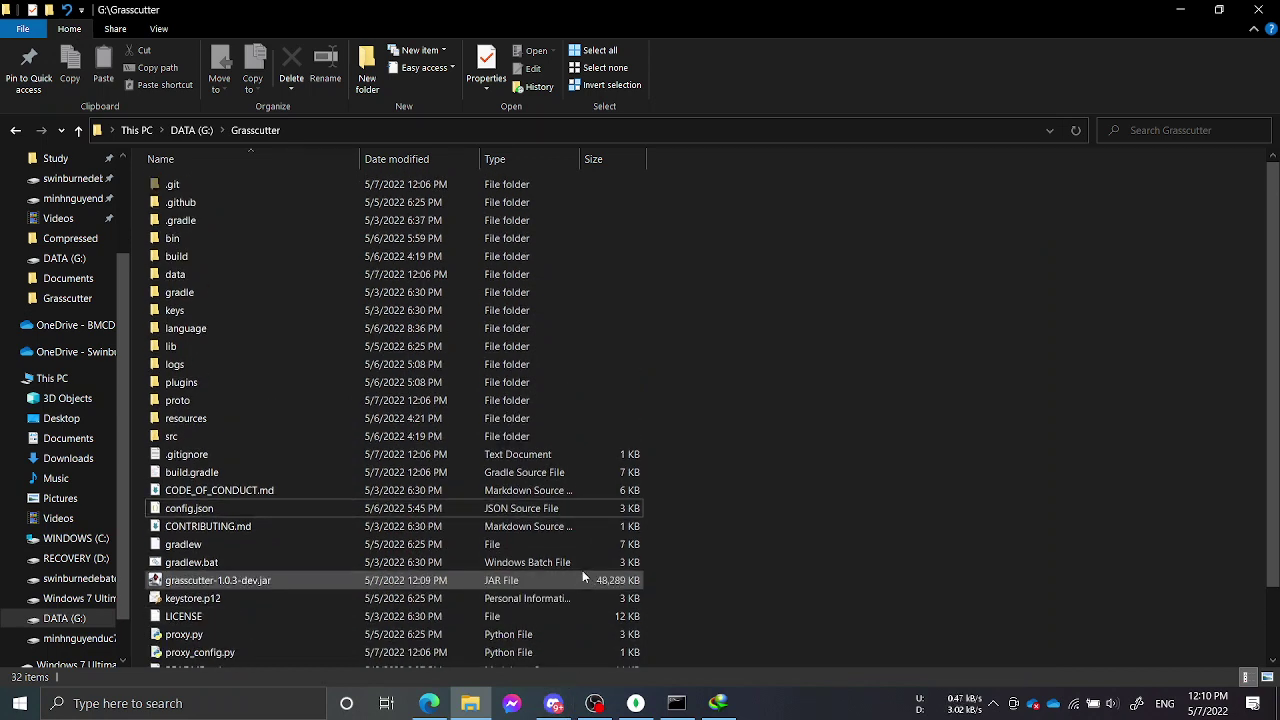
pyautogui.scroll(-2, 582, 570)
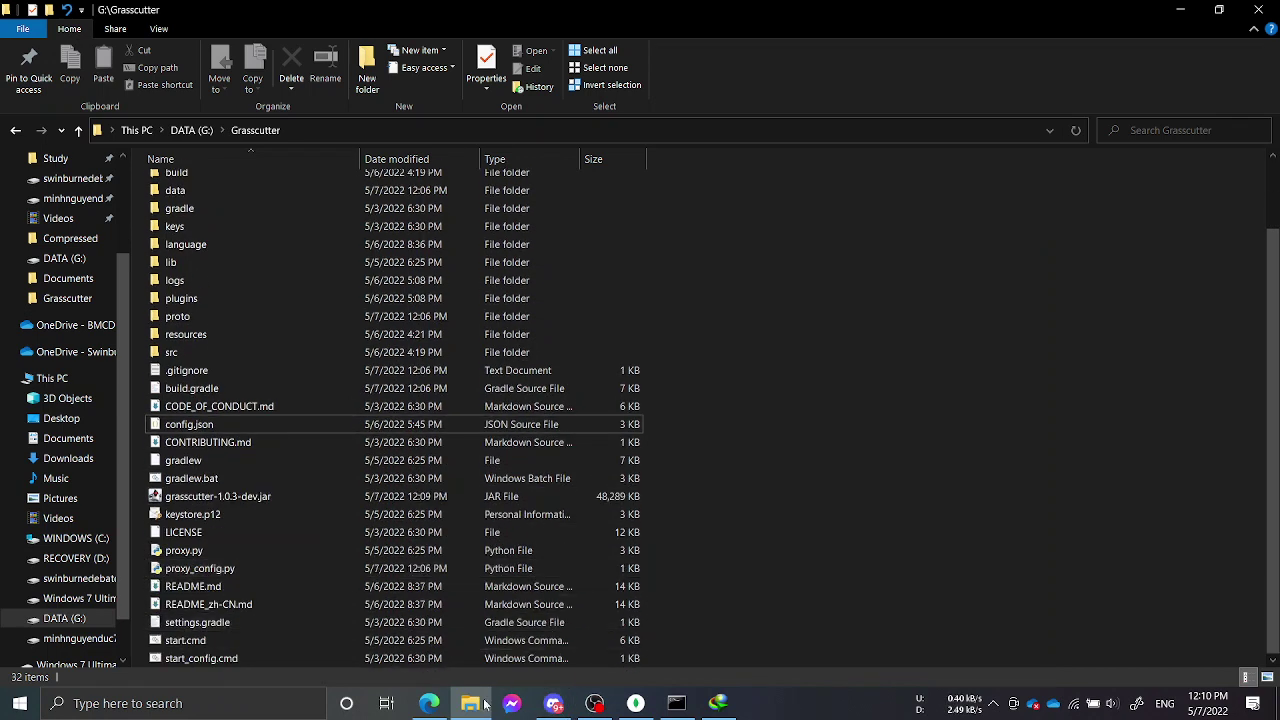
pyautogui.click(429, 703)
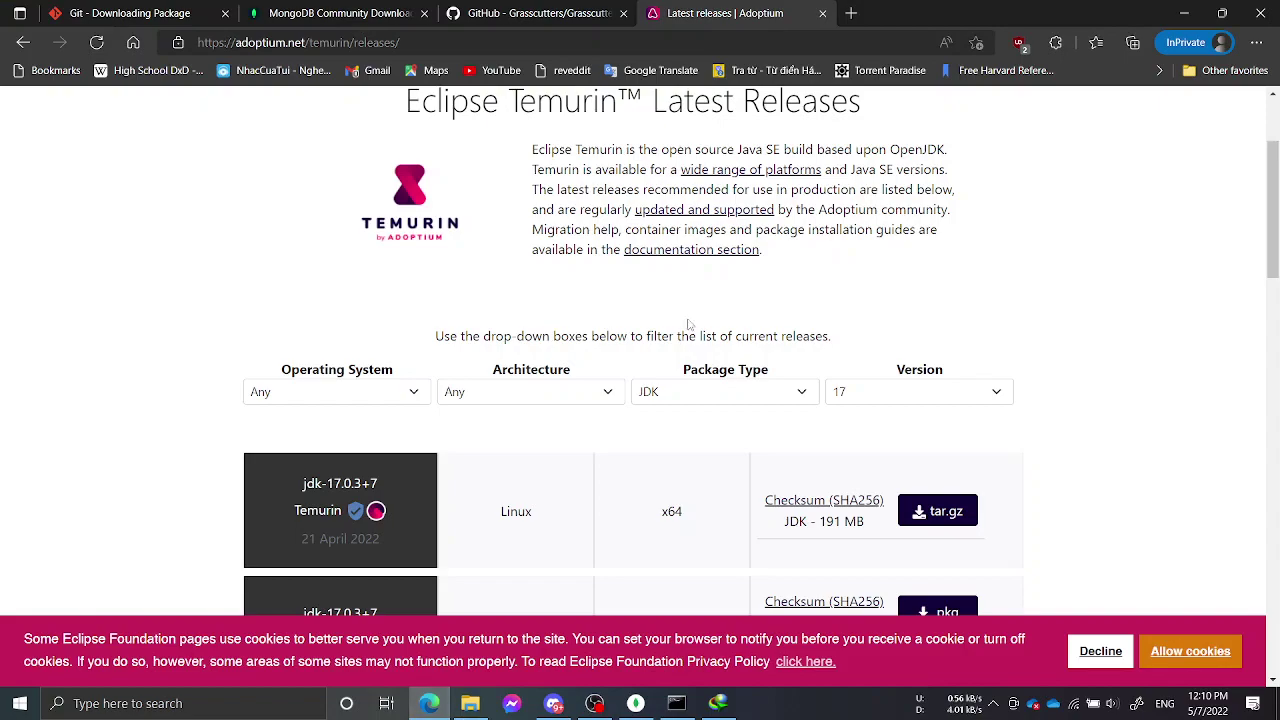
pyautogui.click(553, 12)
pyautogui.scroll(-3, 500, 280)
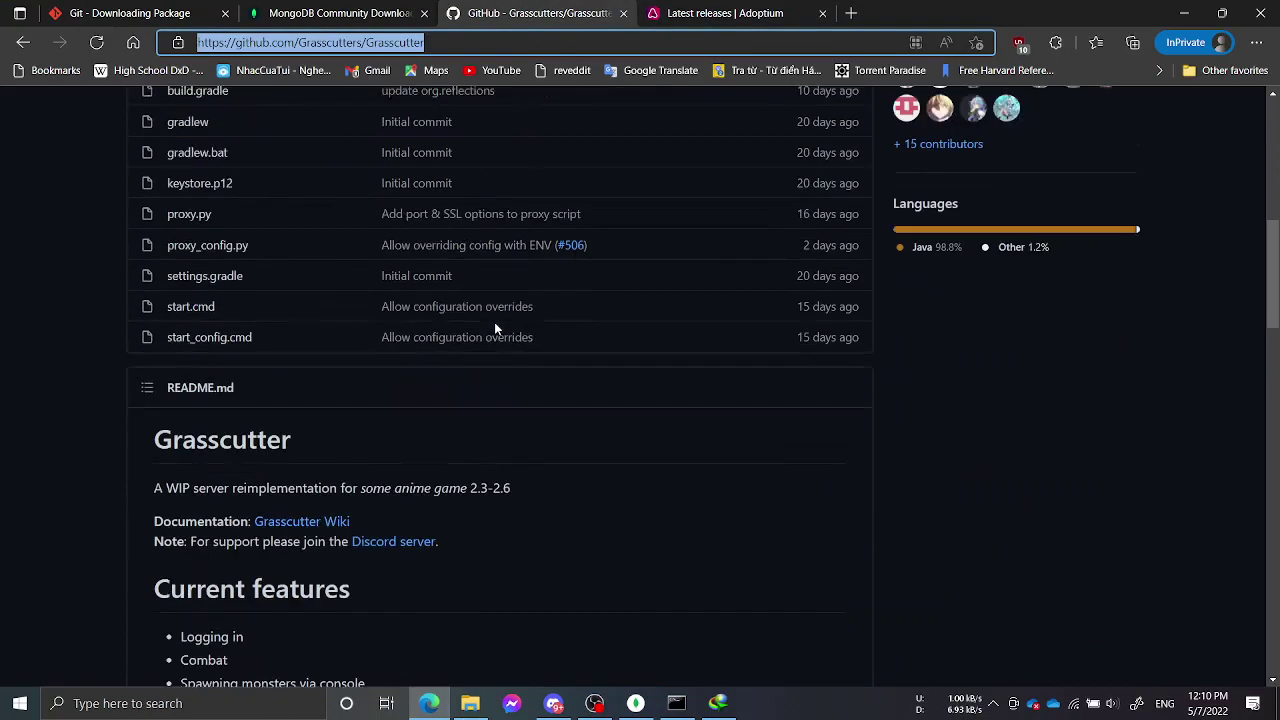
pyautogui.scroll(2, 711, 549)
pyautogui.click(553, 703)
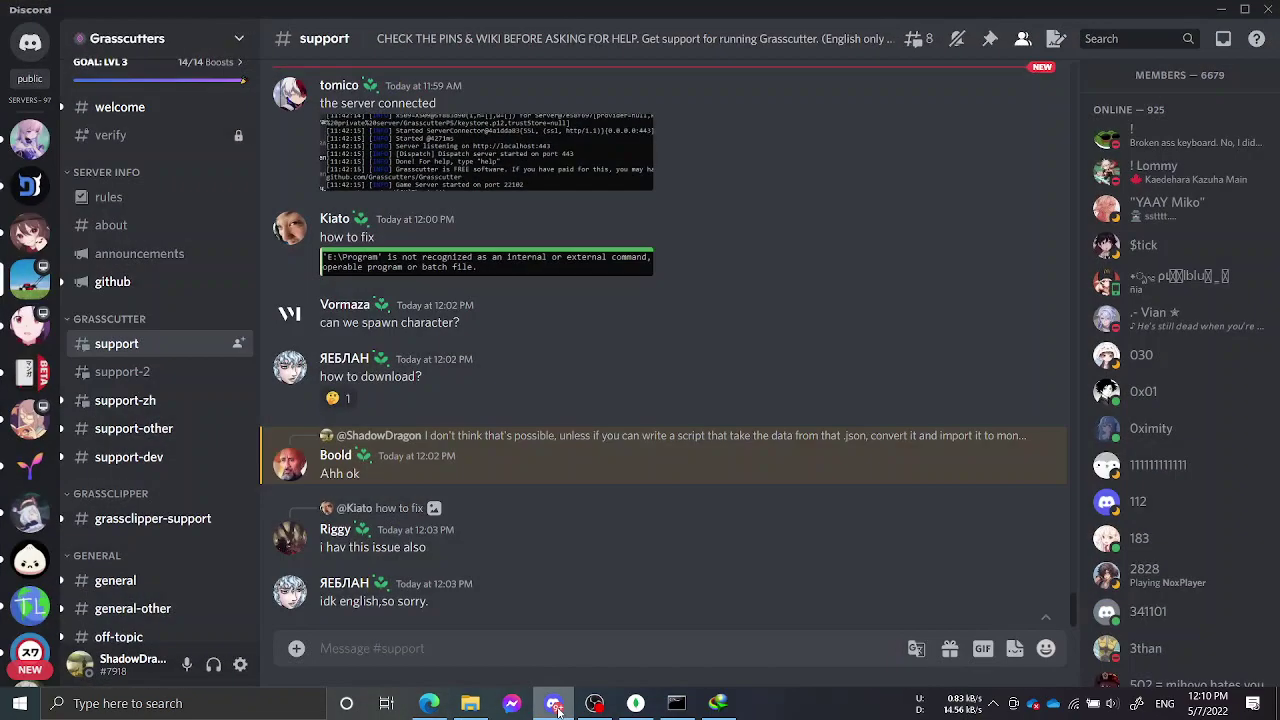
pyautogui.click(470, 703)
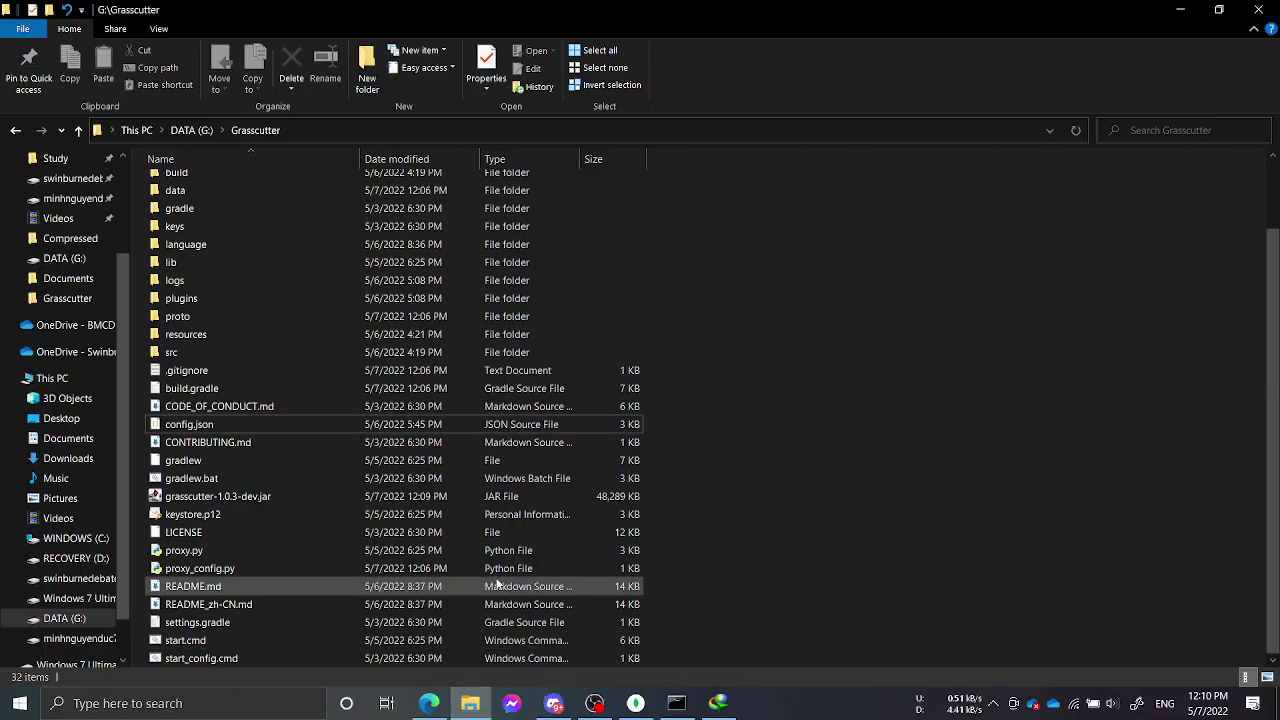
# Step: Start the server from the Command Prompt in G:\Grasscutter with java -jar grasscutter-1.0.3-dev.jar
pyautogui.click(405, 642)
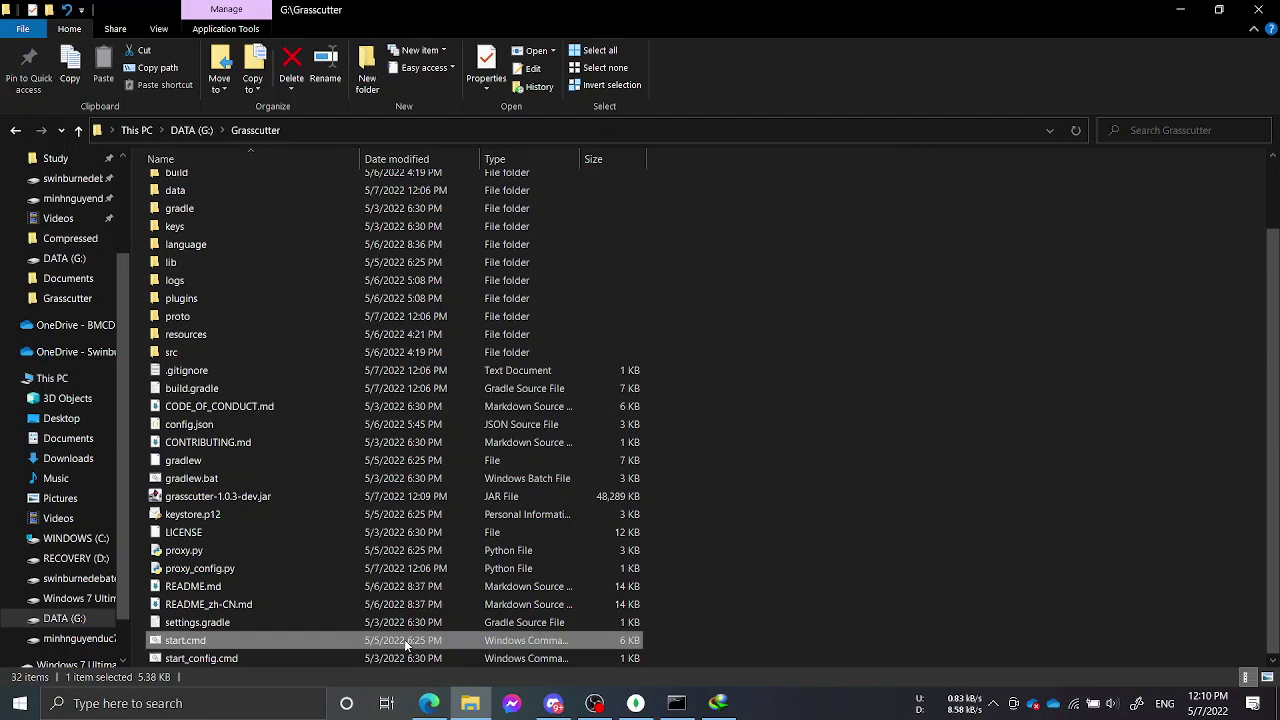
pyautogui.click(676, 703)
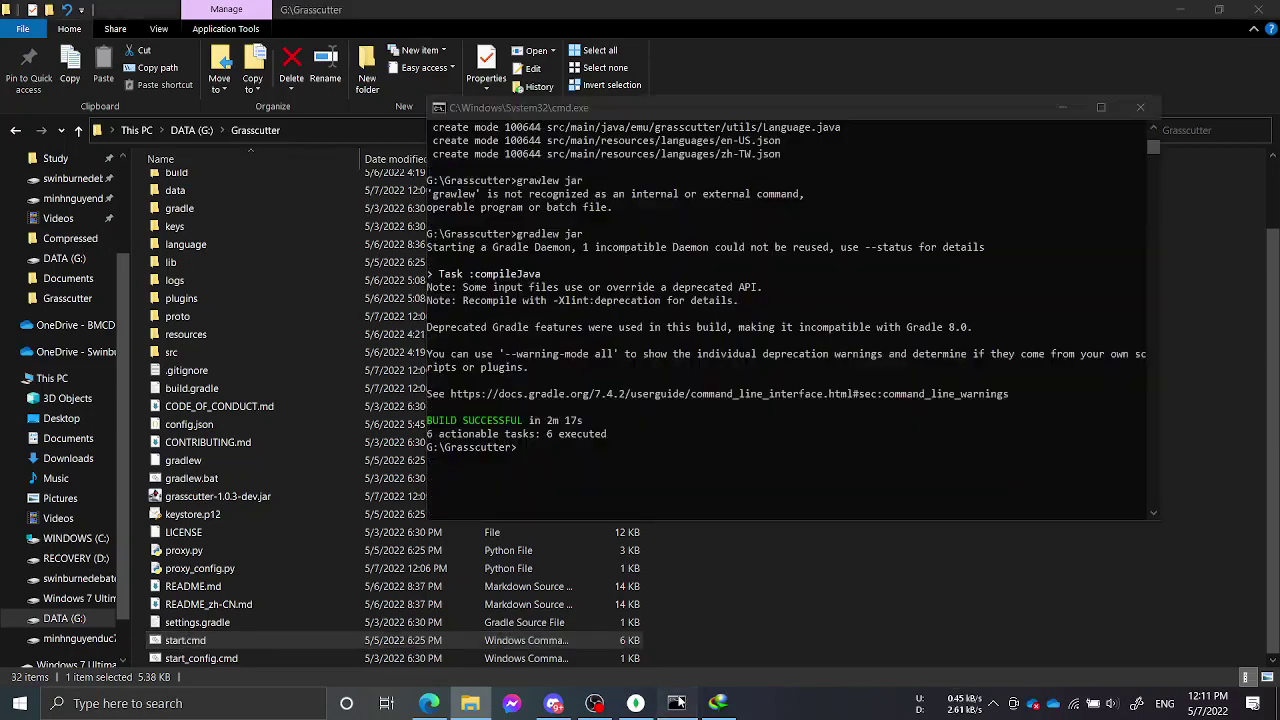
pyautogui.write('java -jar ')
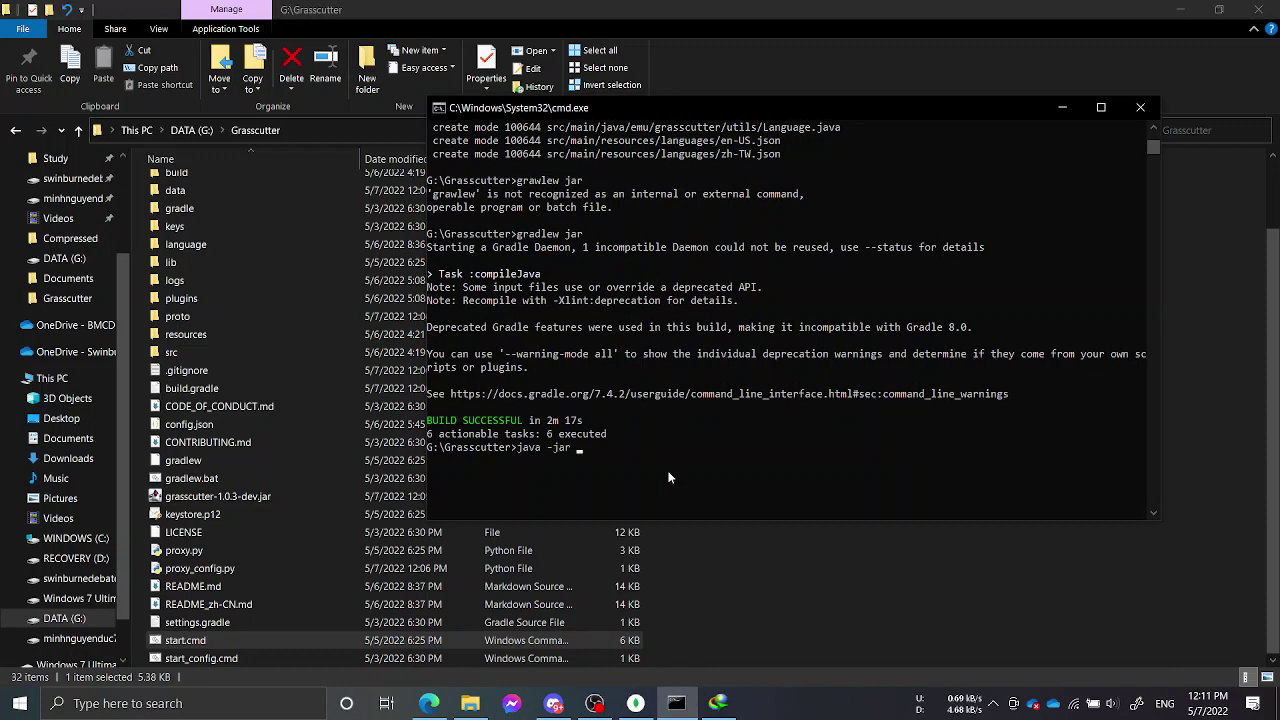
pyautogui.write('gras')
pyautogui.press('Tab')
pyautogui.press('Return')
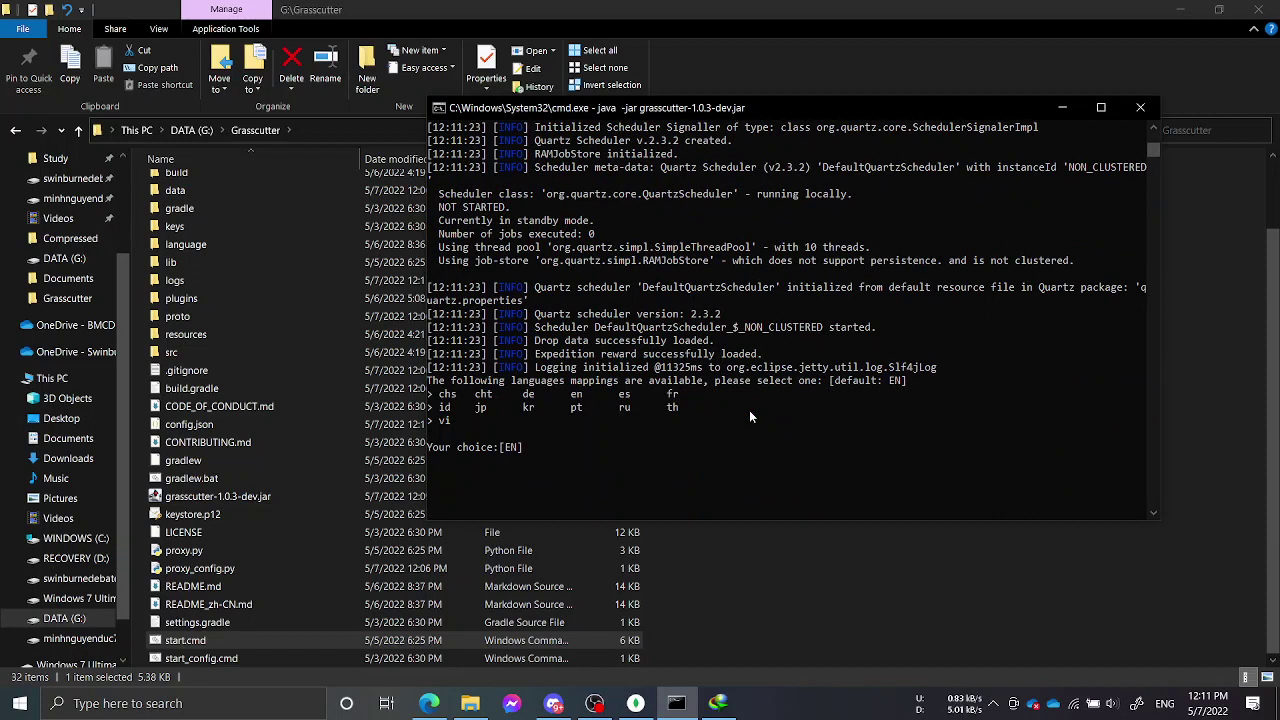
# Step: Review the available language mappings in the server console and accept the default language, EN
pyautogui.scroll(1, 749, 410)
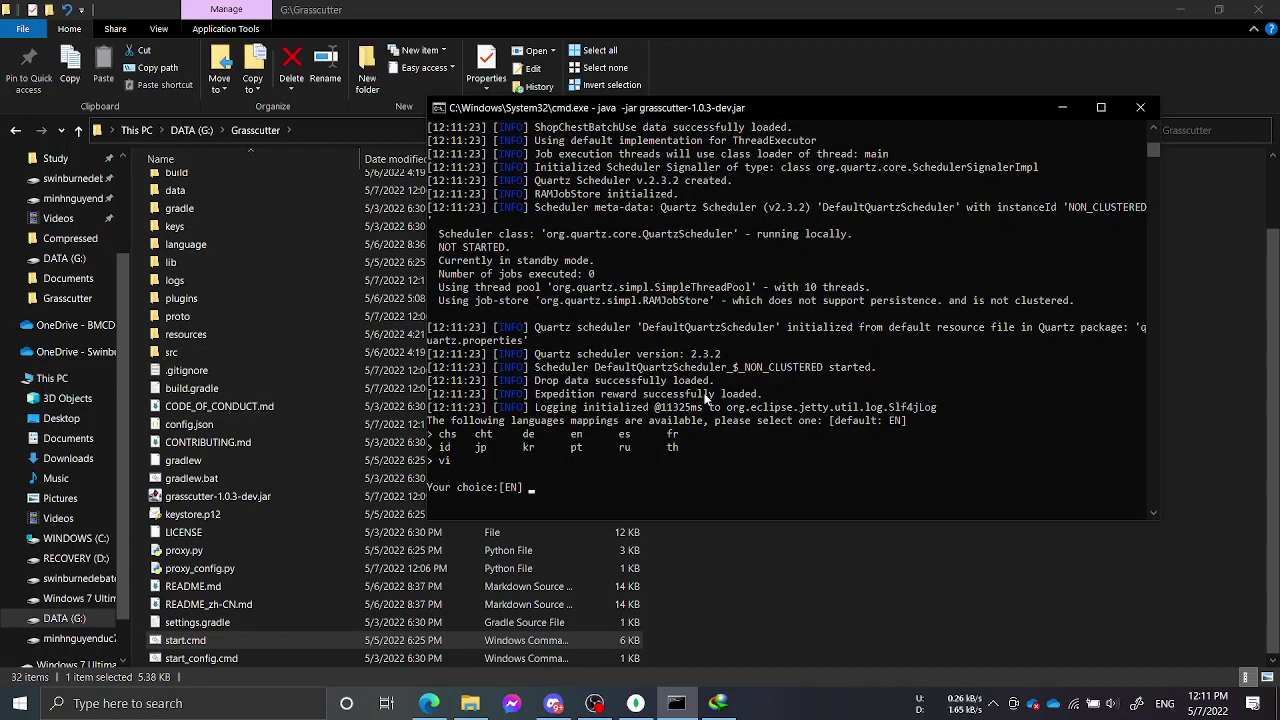
pyautogui.scroll(-2, 703, 410)
pyautogui.scroll(1, 695, 410)
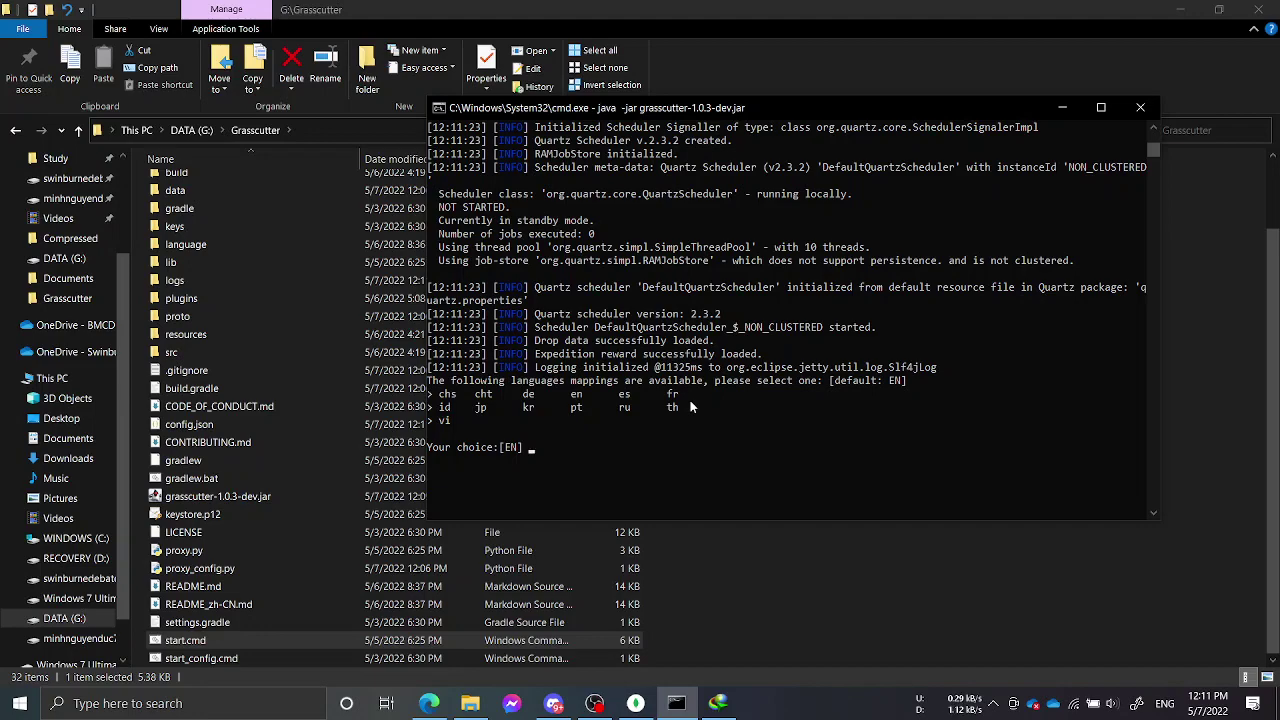
pyautogui.scroll(-8, 700, 388)
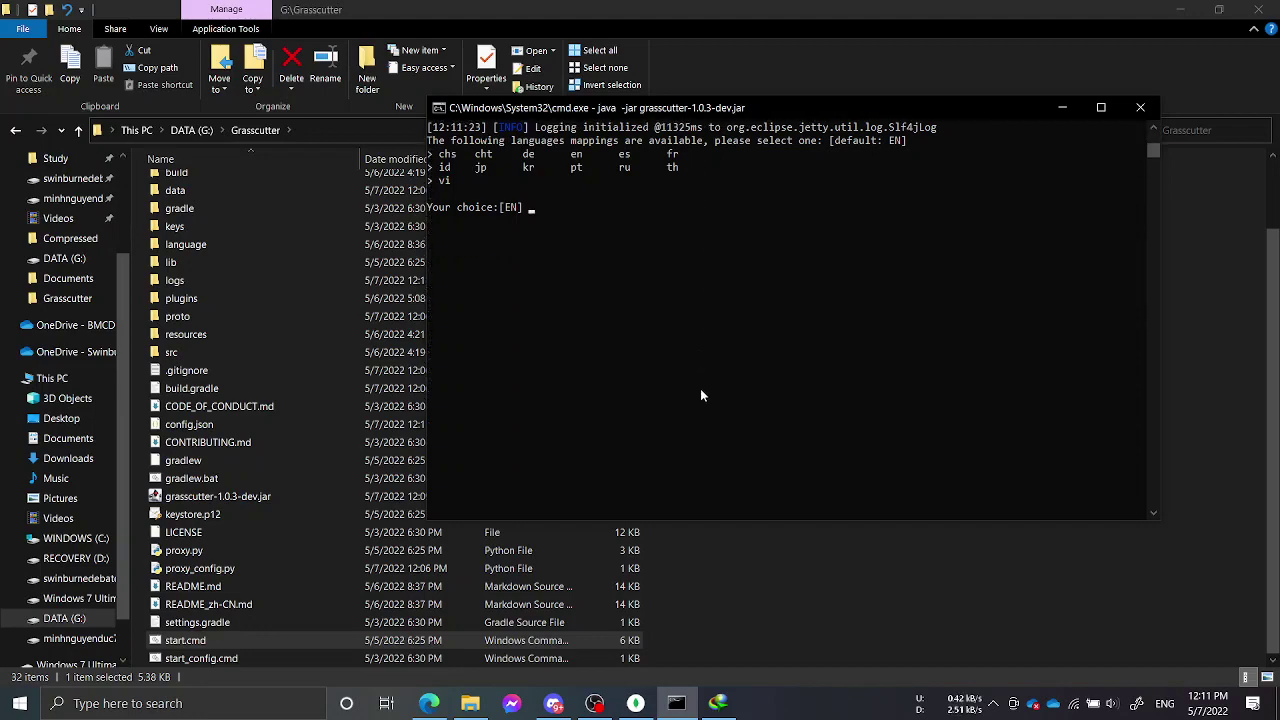
pyautogui.scroll(15, 700, 388)
pyautogui.scroll(-6, 700, 390)
pyautogui.scroll(-5, 700, 395)
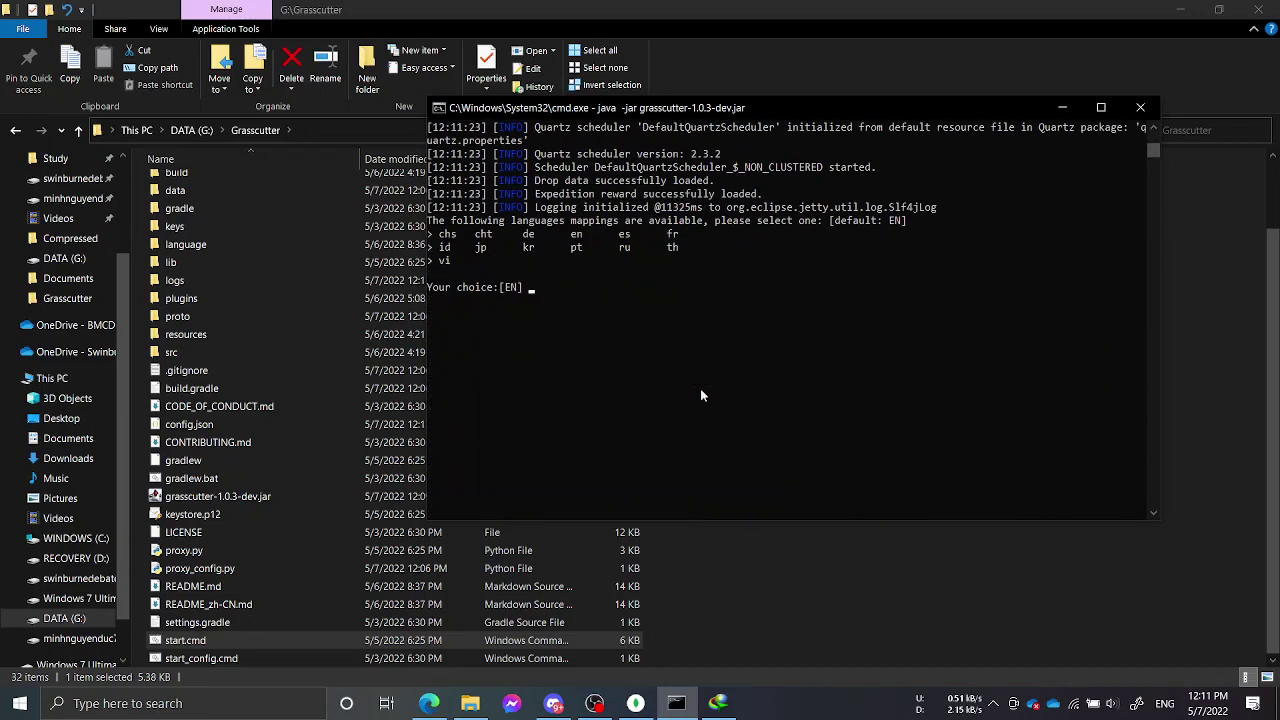
pyautogui.scroll(3, 700, 395)
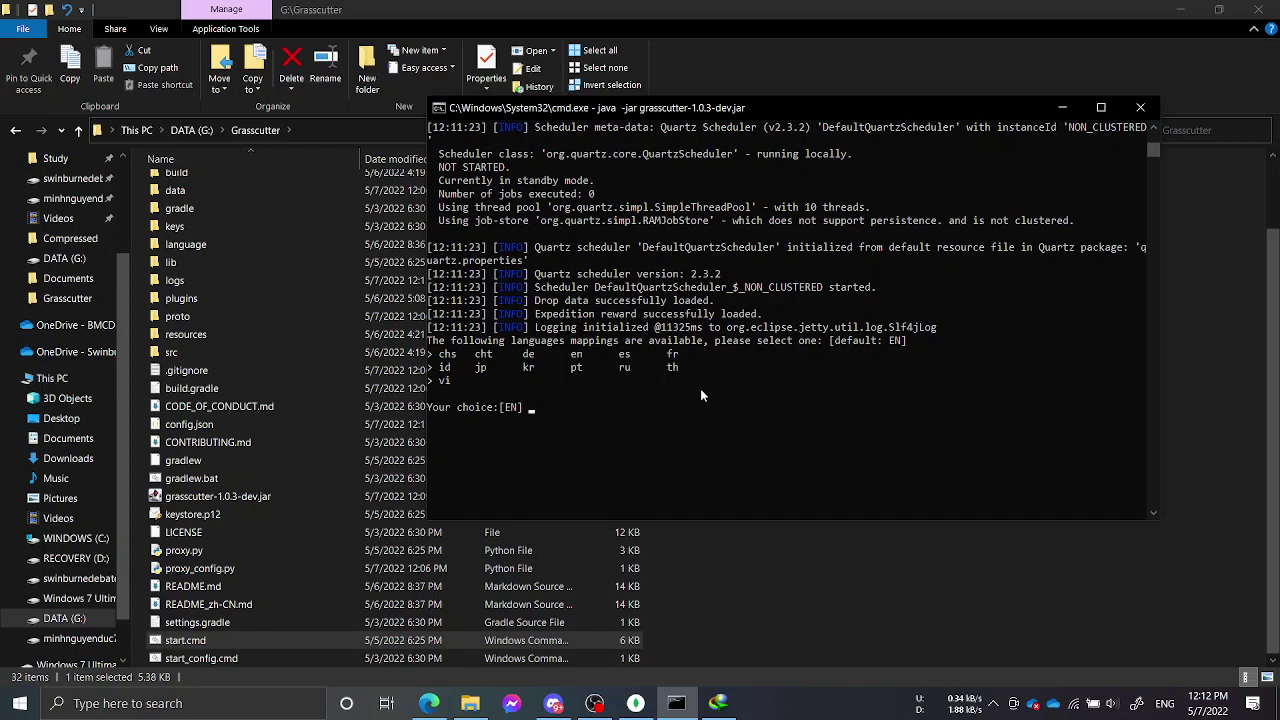
pyautogui.press('Return')
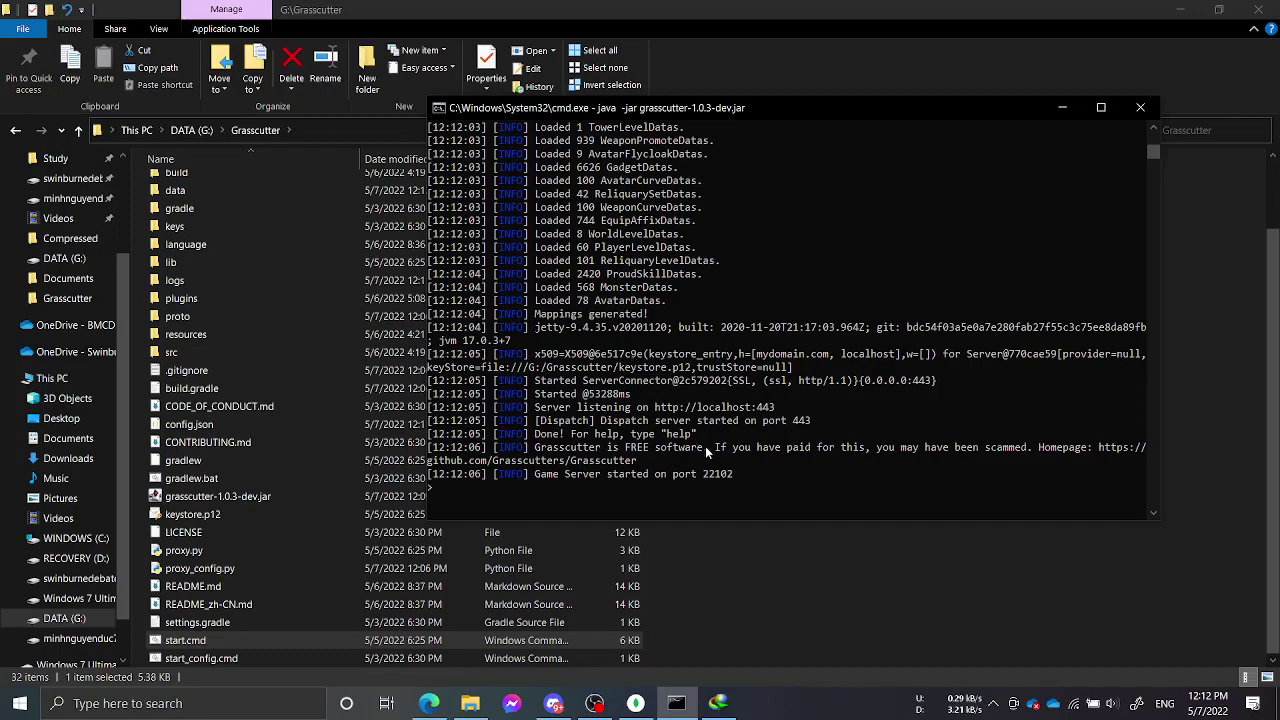
# Step: Examine the server's startup log in the console, from the launch command to its last lines, and switch to the Edge browser
pyautogui.scroll(1, 755, 465)
pyautogui.scroll(15, 757, 470)
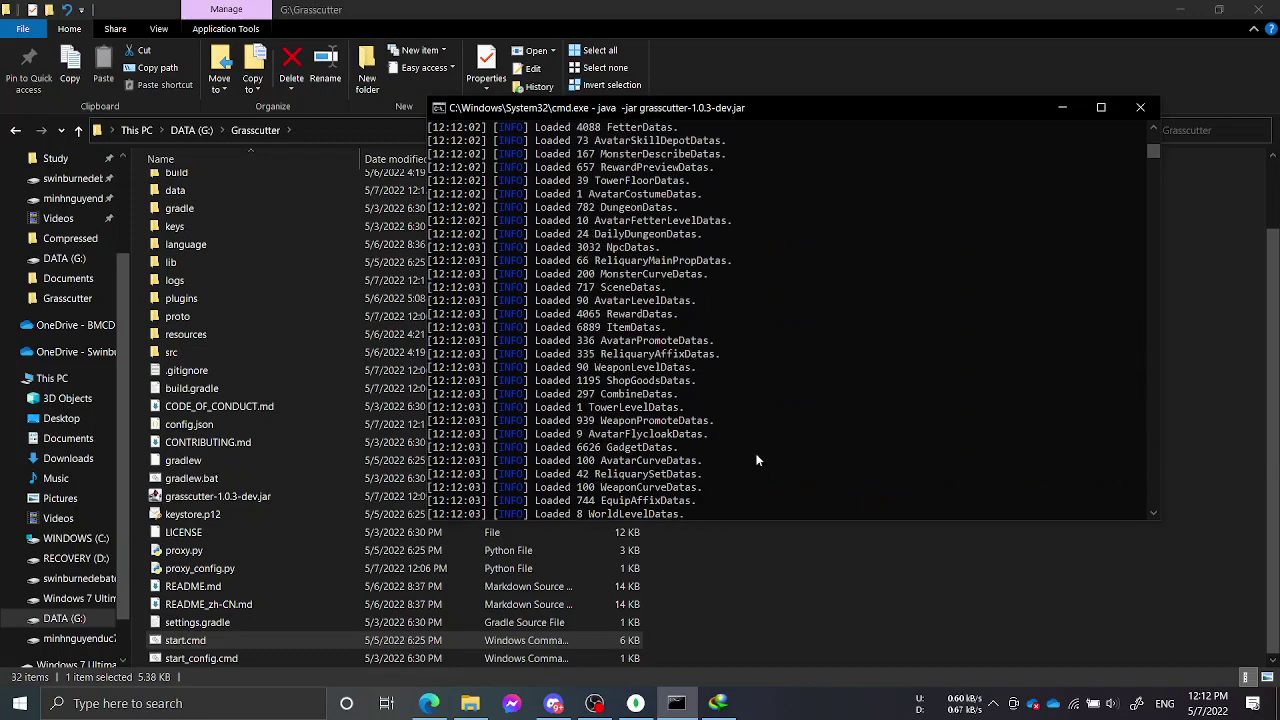
pyautogui.scroll(-12, 752, 433)
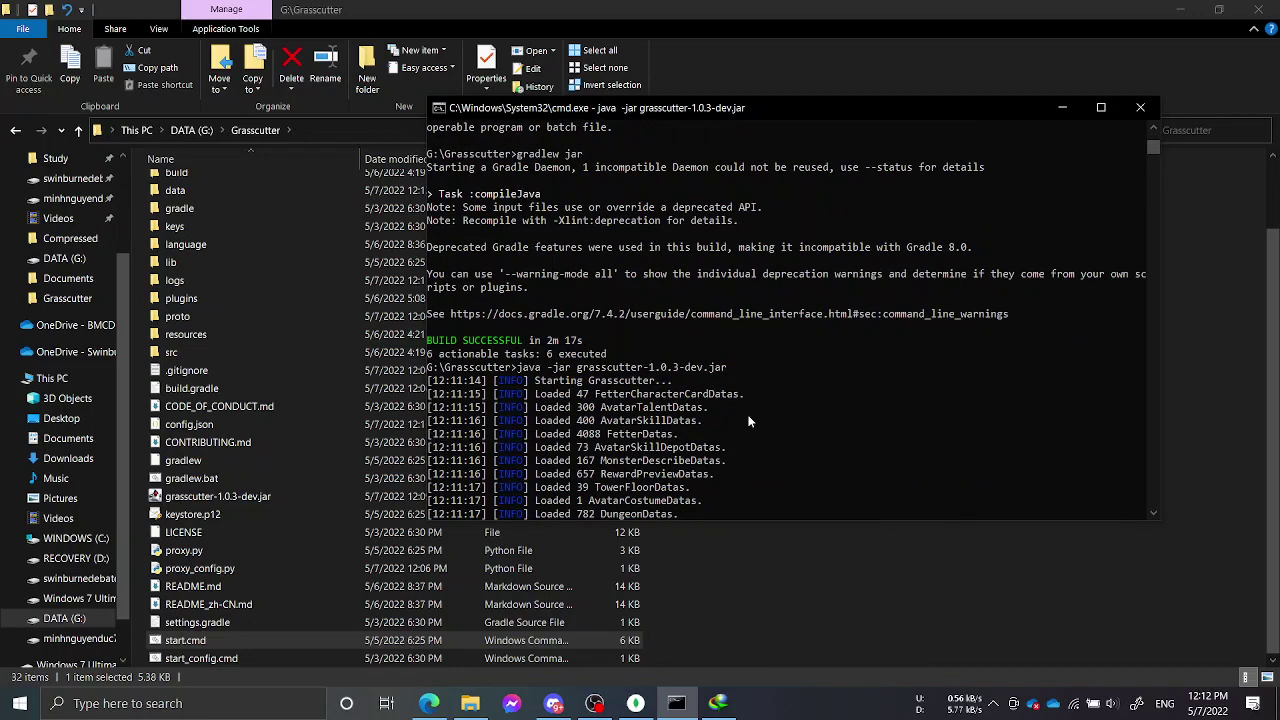
pyautogui.scroll(-11, 731, 377)
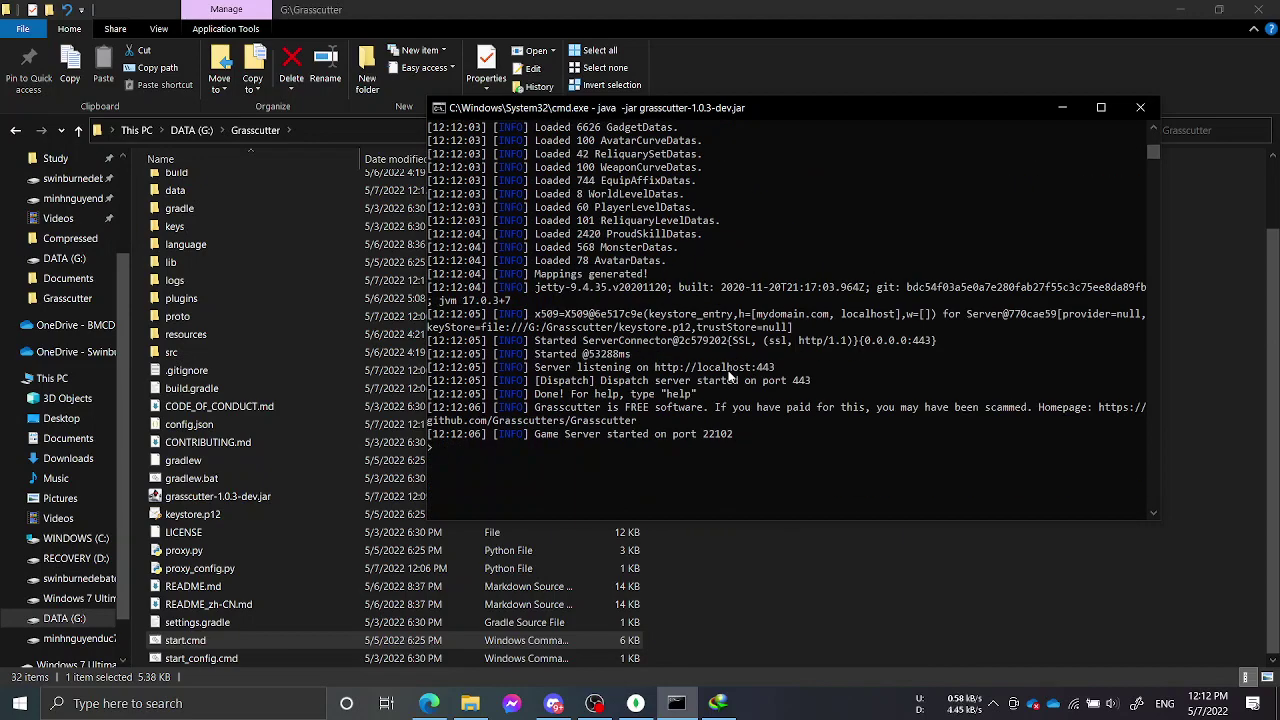
pyautogui.click(444, 708)
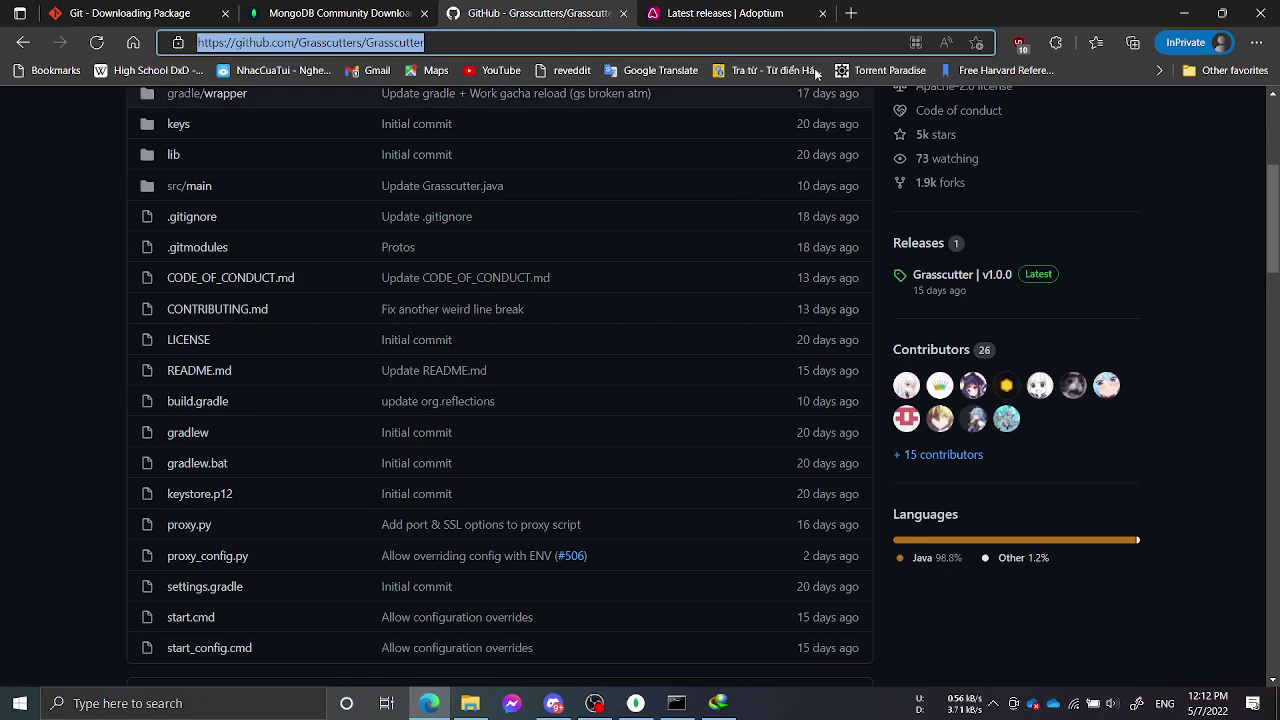
pyautogui.click(851, 13)
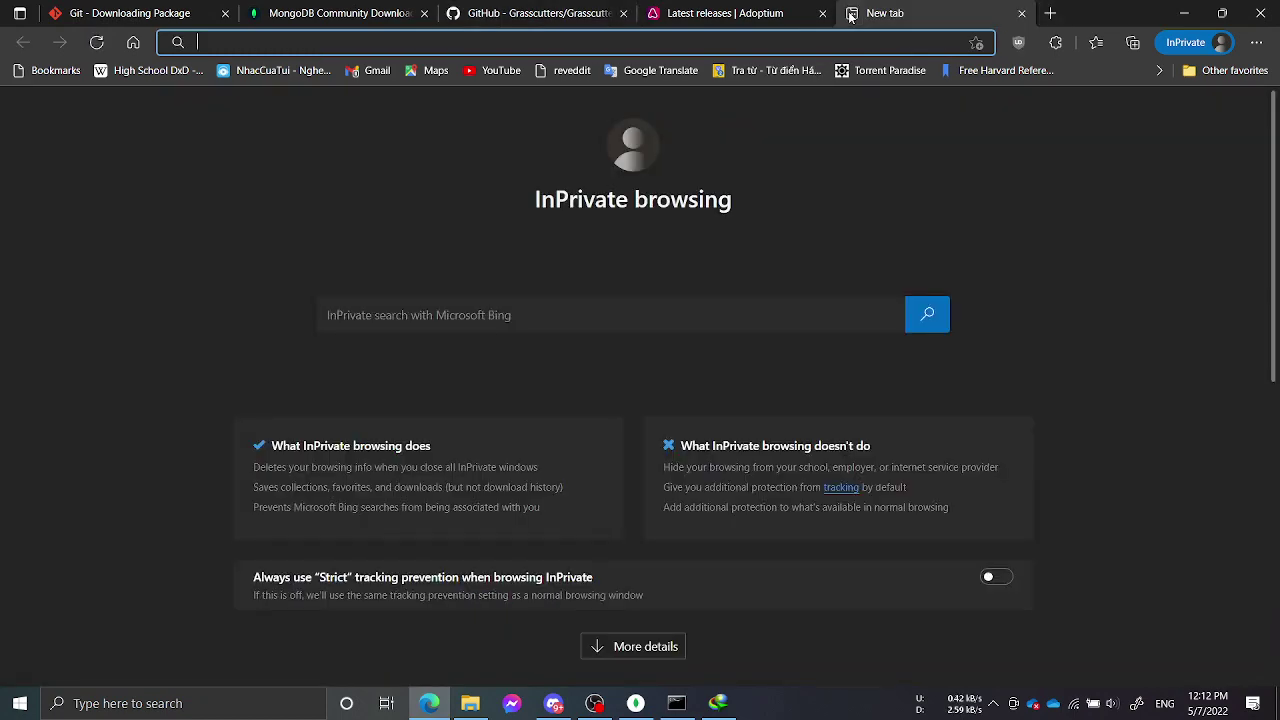
pyautogui.write('git')
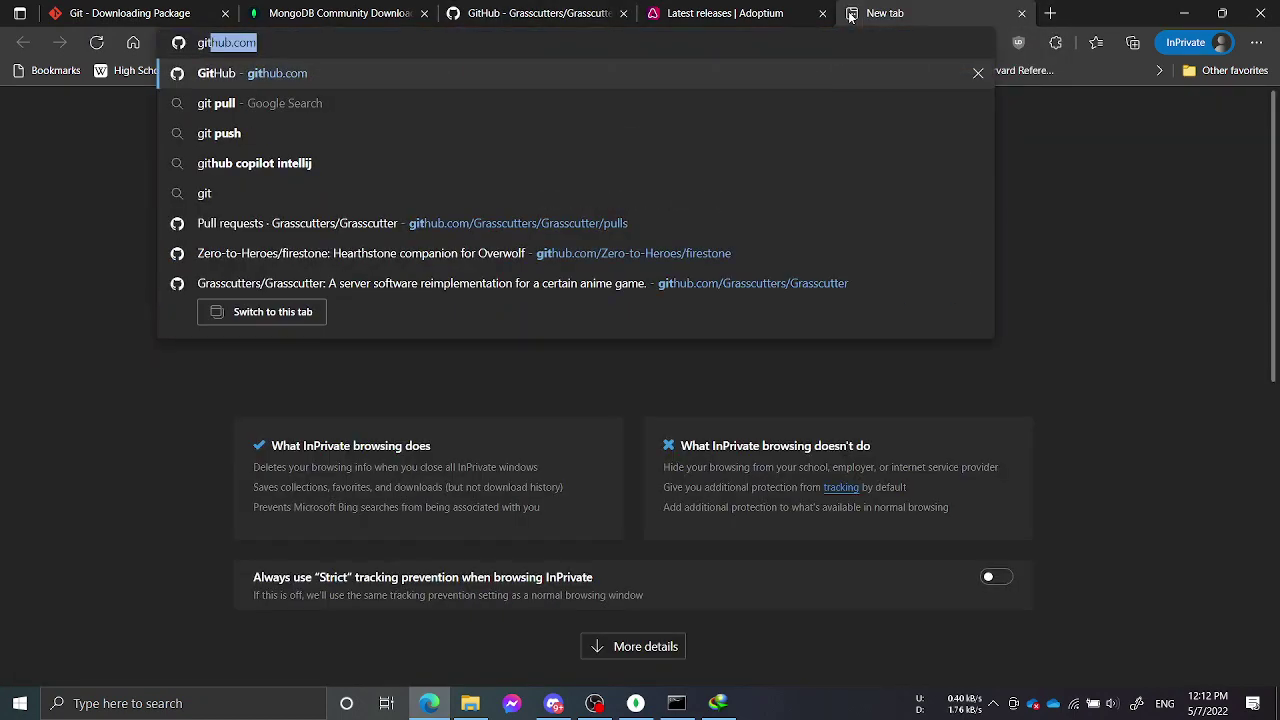
pyautogui.press('BackSpace')
pyautogui.press('BackSpace')
pyautogui.press('BackSpace')
pyautogui.press('BackSpace')
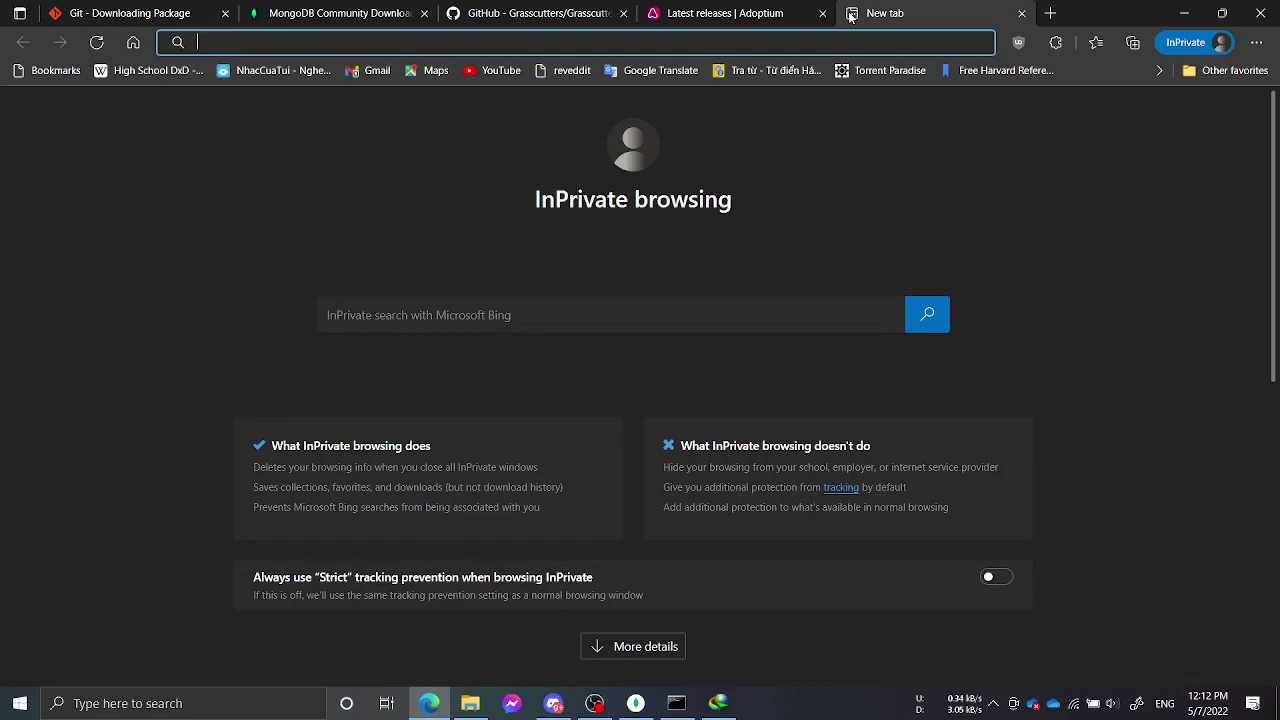
# Step: Go from the Grasscutter repository to the Grasscutters organization on GitHub, browse its repositories, and open GrassClipper-X
pyautogui.click(586, 12)
pyautogui.scroll(4, 474, 241)
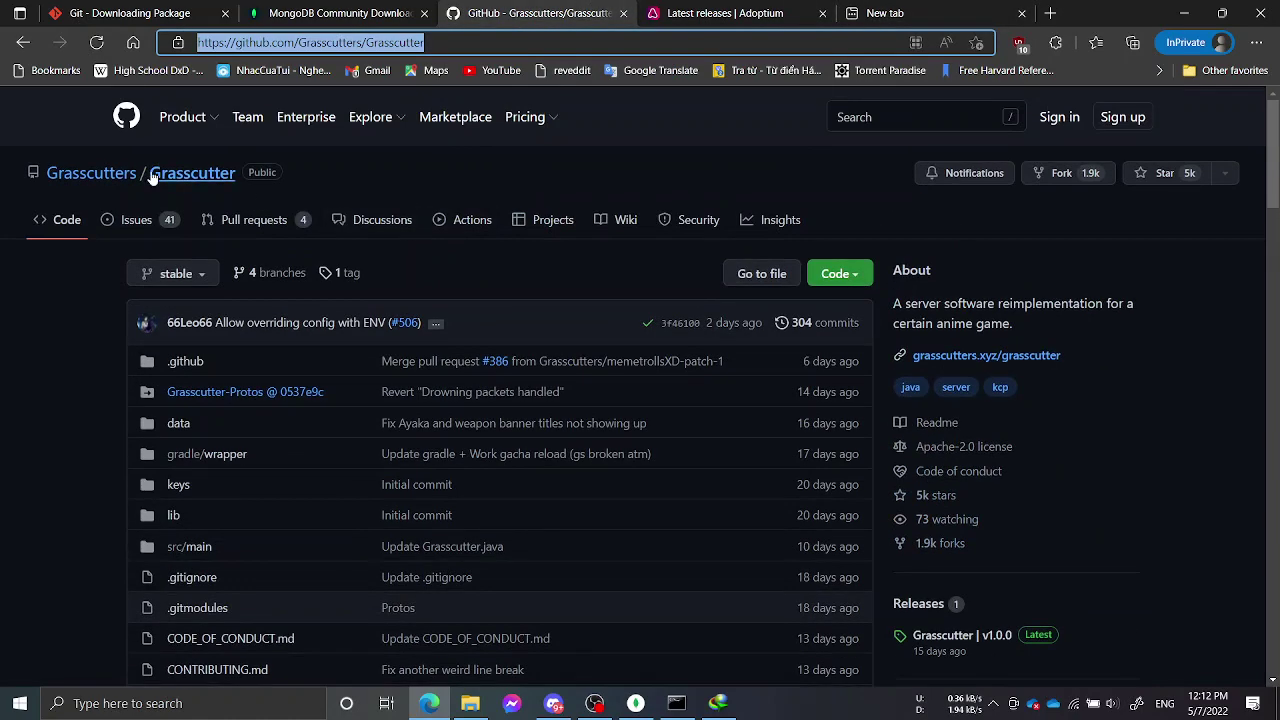
pyautogui.click(90, 172)
pyautogui.scroll(-10, 400, 435)
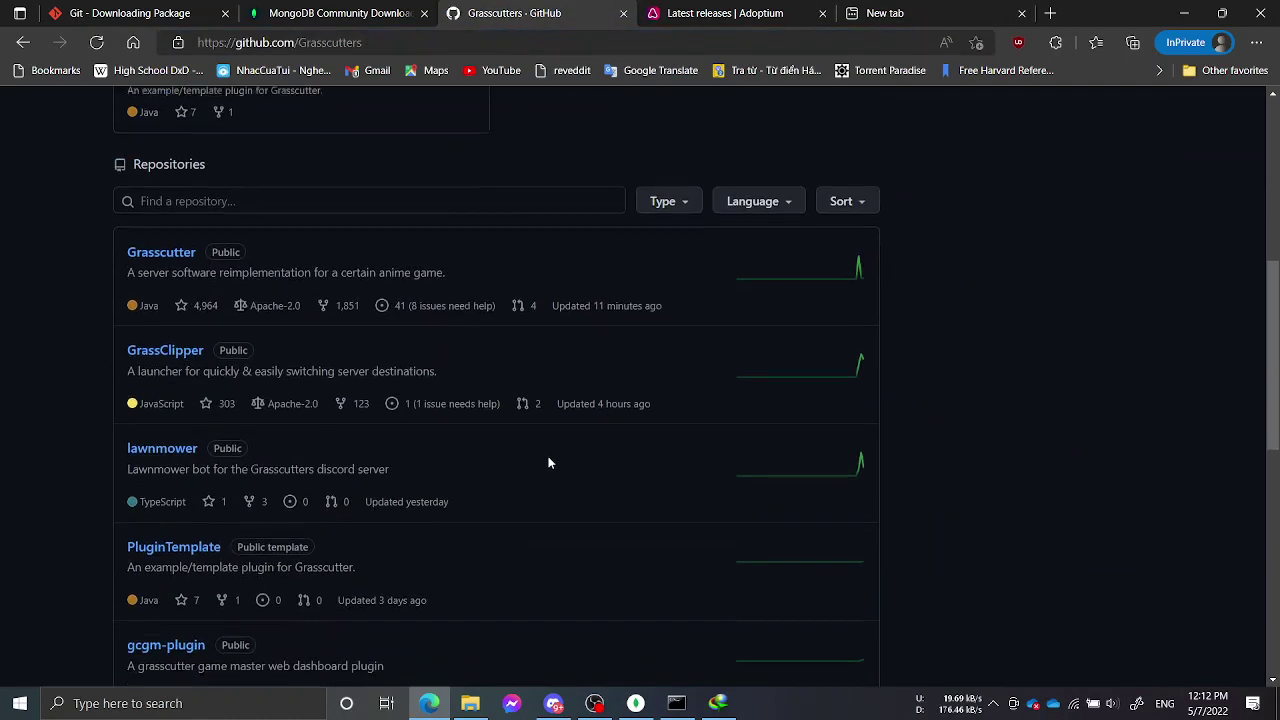
pyautogui.scroll(6, 240, 384)
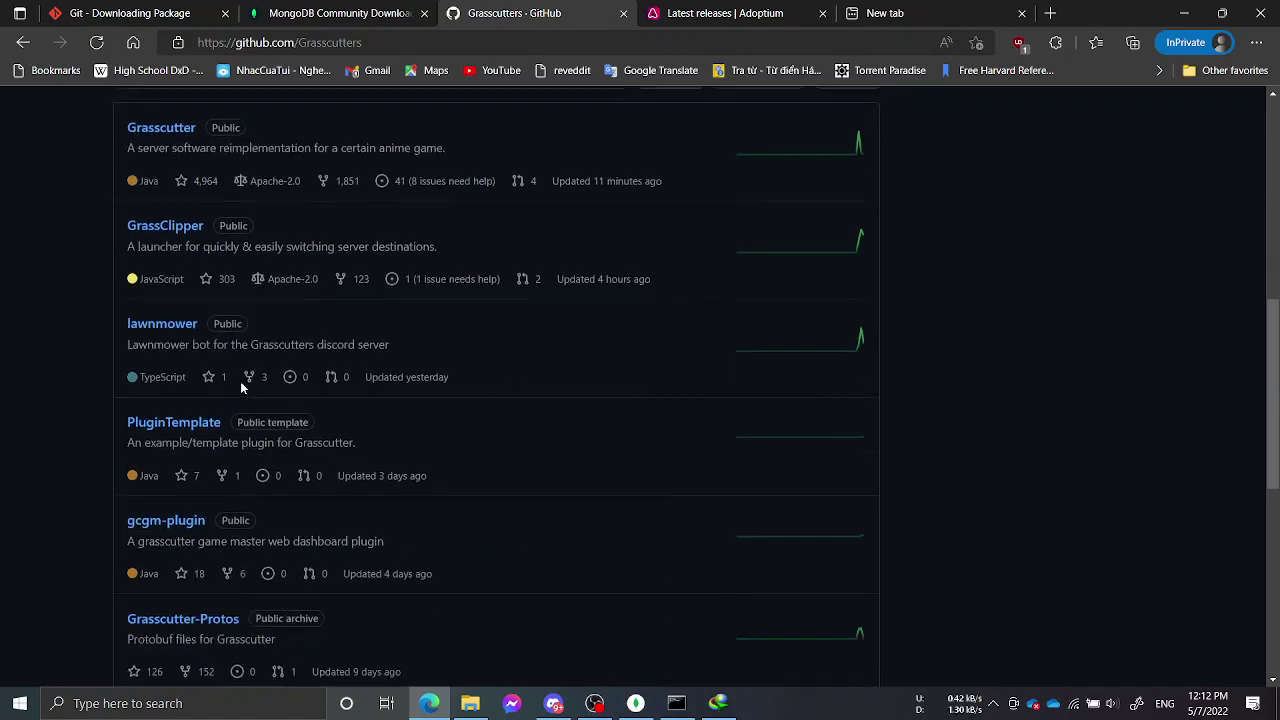
pyautogui.scroll(-4, 240, 383)
pyautogui.scroll(-2, 240, 383)
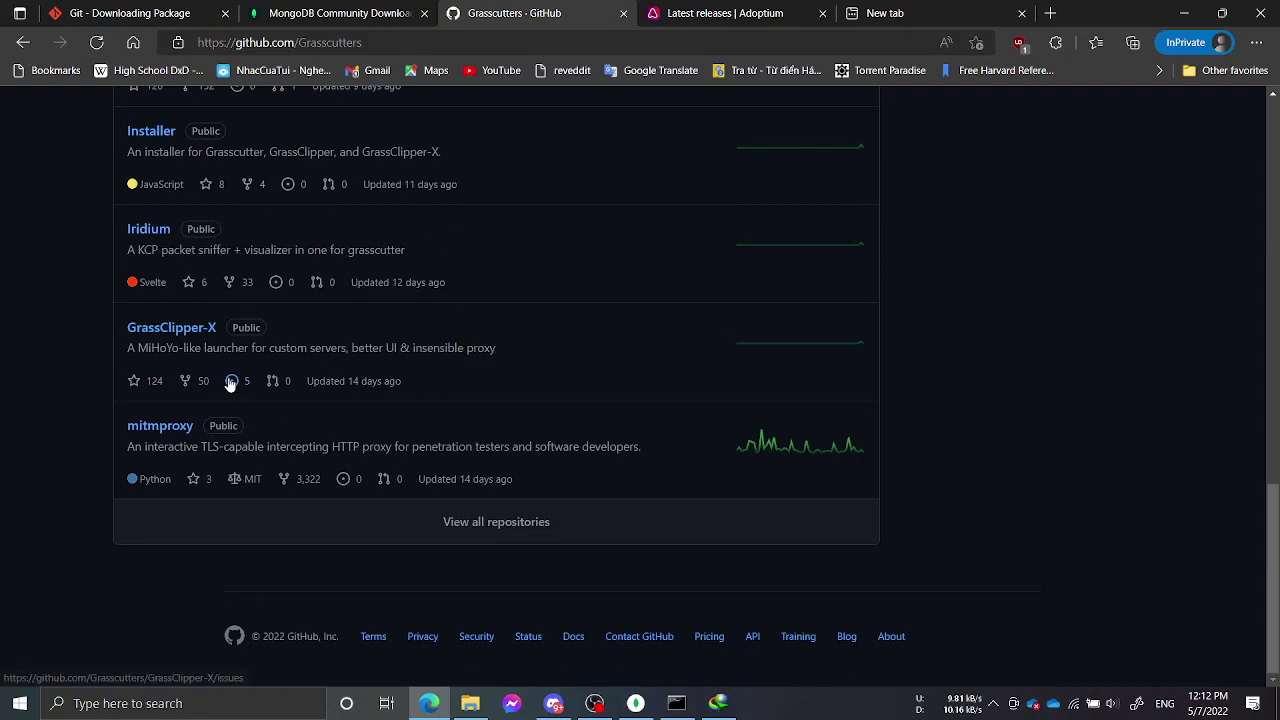
pyautogui.click(193, 330)
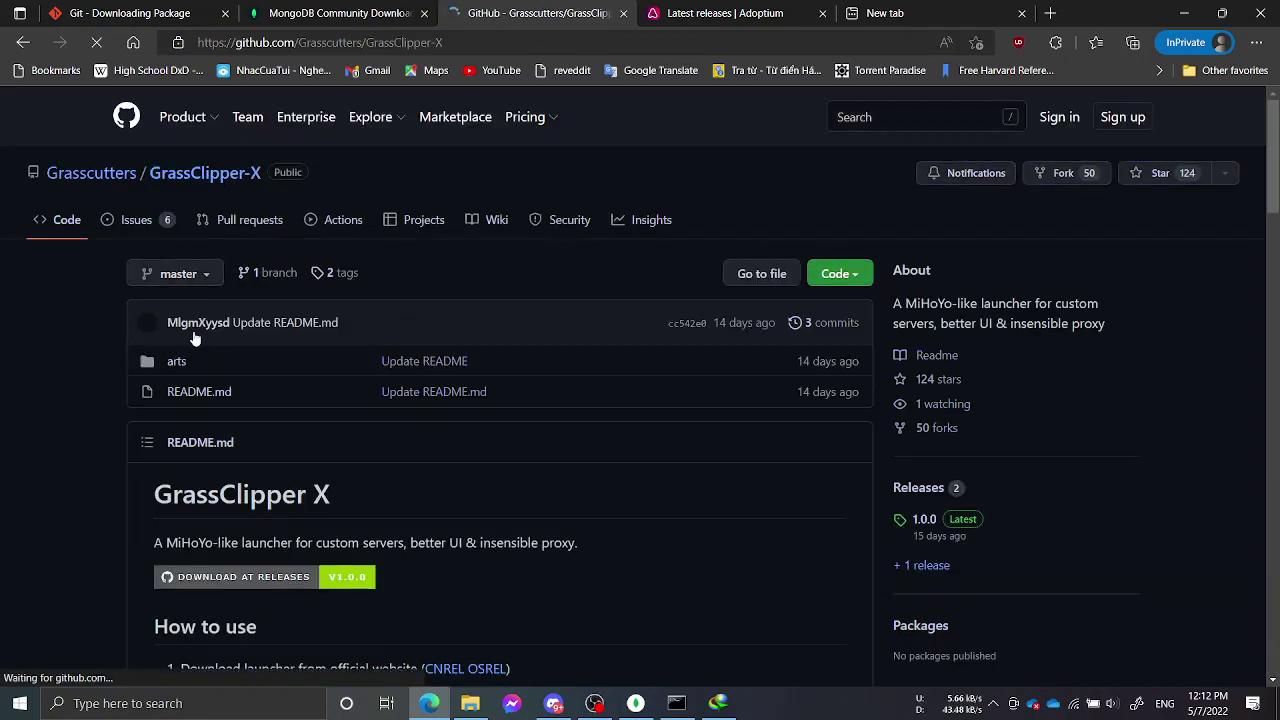
# Step: Look through the GrassClipper-X README, open the 1.0.0 release, and locate its GrassClipper-X-1.0.0-win-x64.7z asset
pyautogui.scroll(-10, 400, 458)
pyautogui.scroll(10, 399, 461)
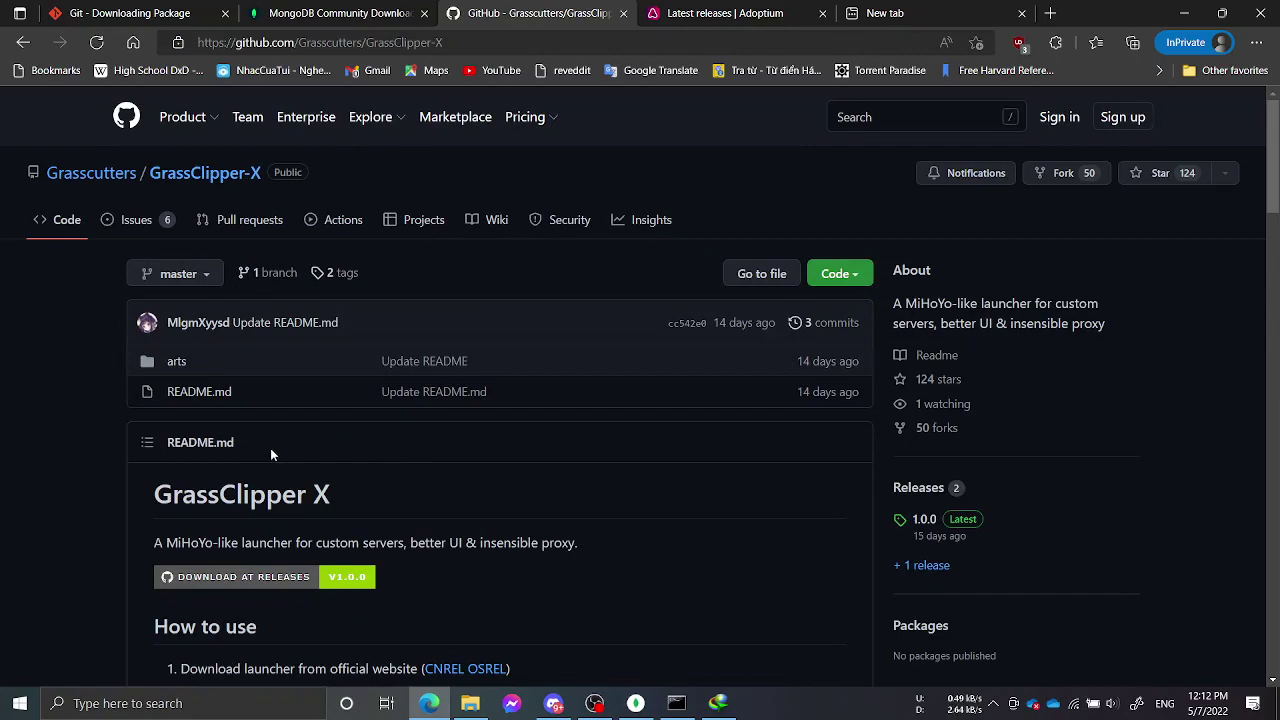
pyautogui.scroll(-10, 257, 428)
pyautogui.scroll(10, 255, 430)
pyautogui.click(625, 42)
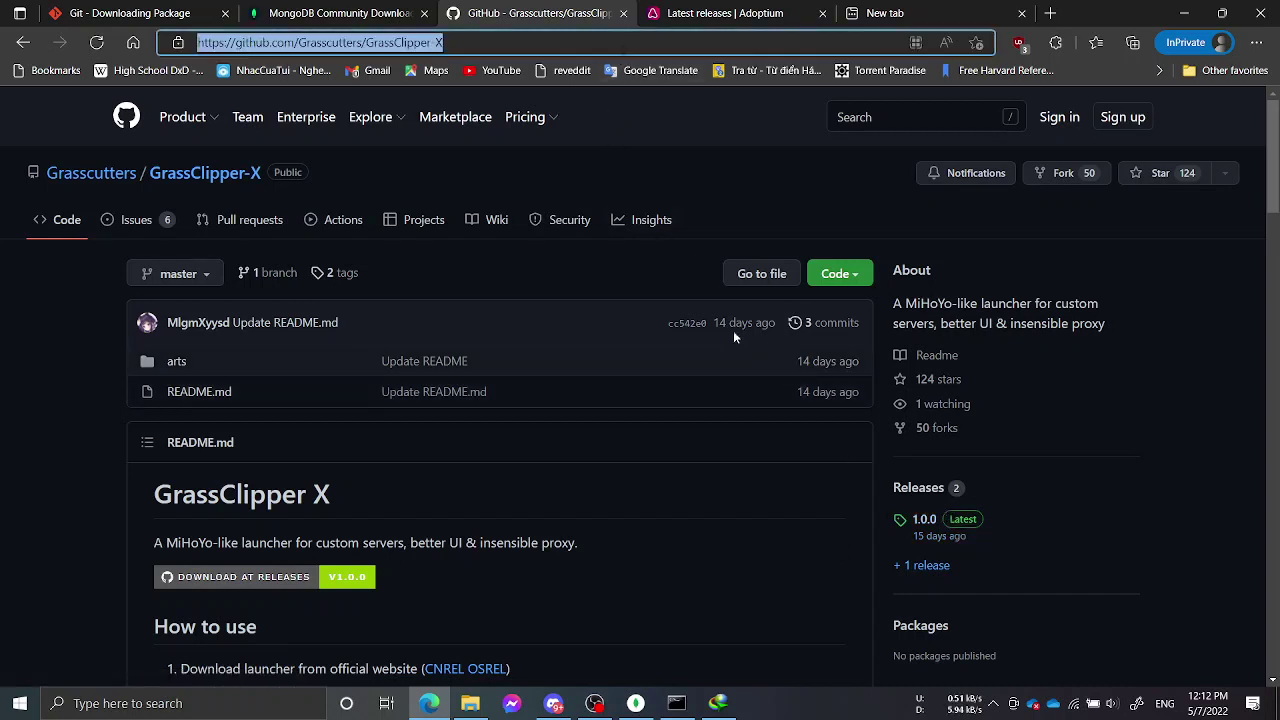
pyautogui.click(920, 522)
pyautogui.scroll(-5, 510, 490)
pyautogui.scroll(1, 497, 496)
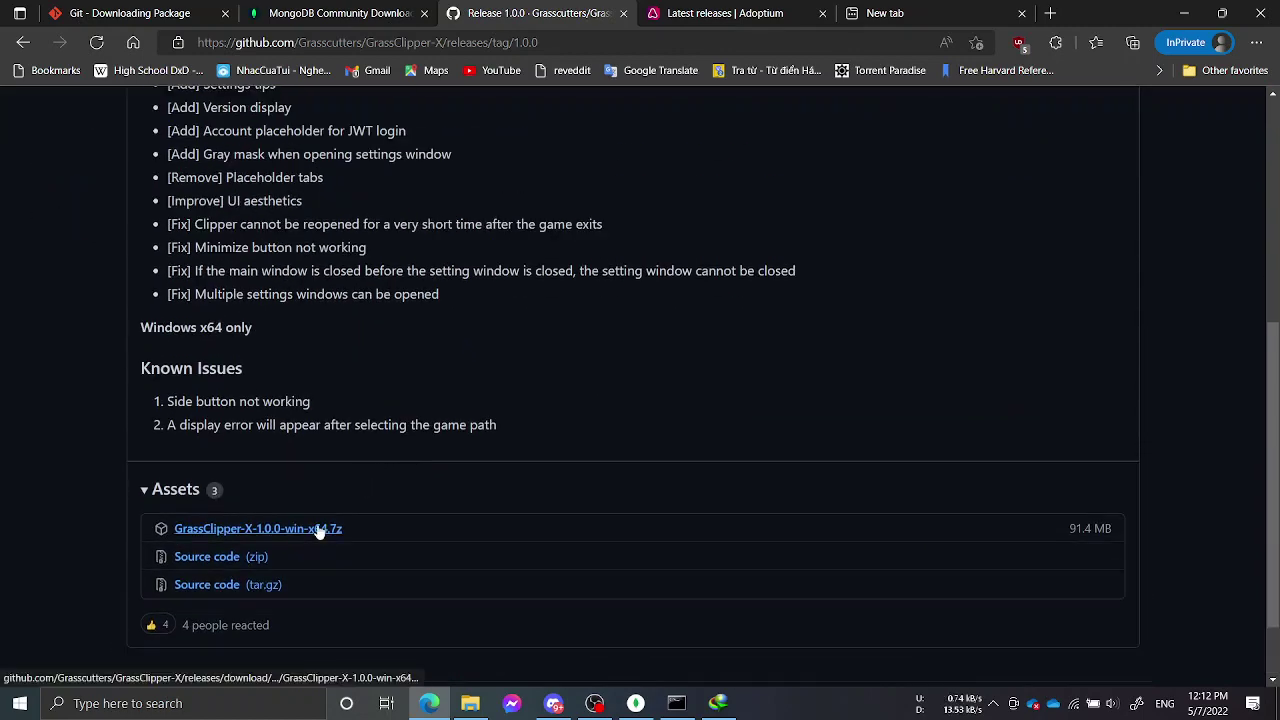
# Step: Switch to File Explorer and look for the launcher's folder in Downloads and on the DATA (G:) drive
pyautogui.click(470, 703)
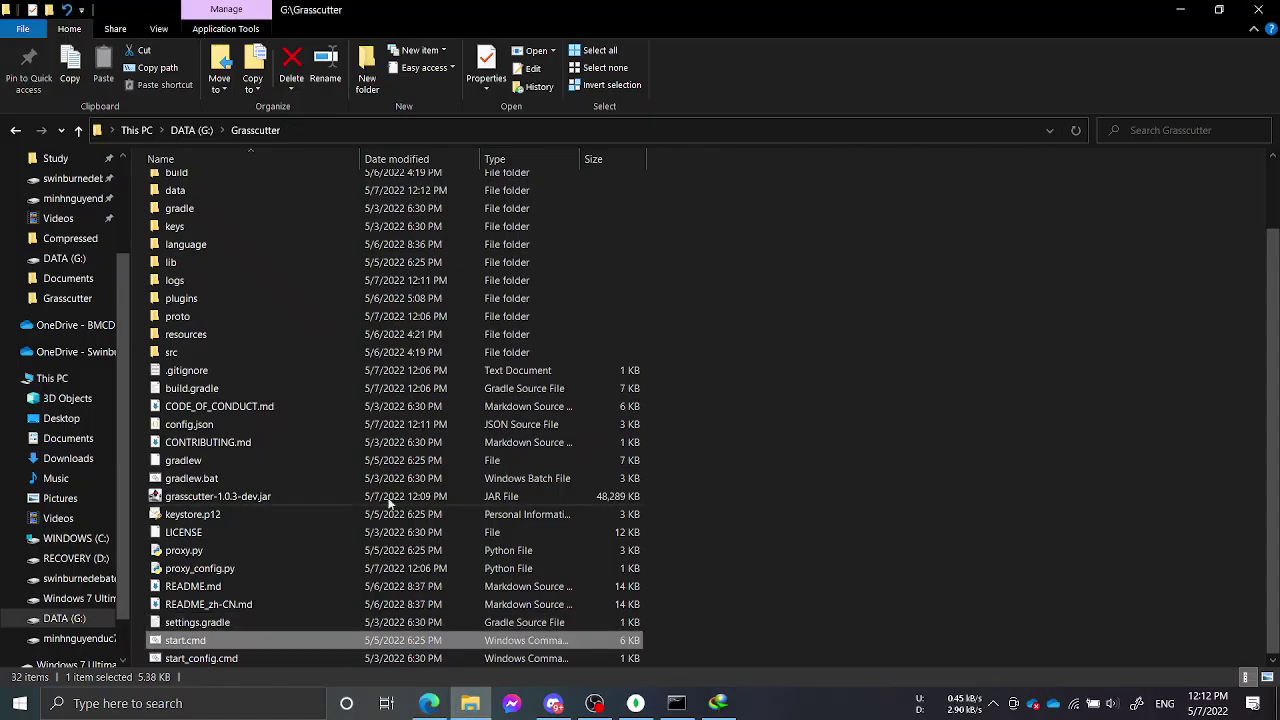
pyautogui.scroll(2, 66, 258)
pyautogui.click(68, 212)
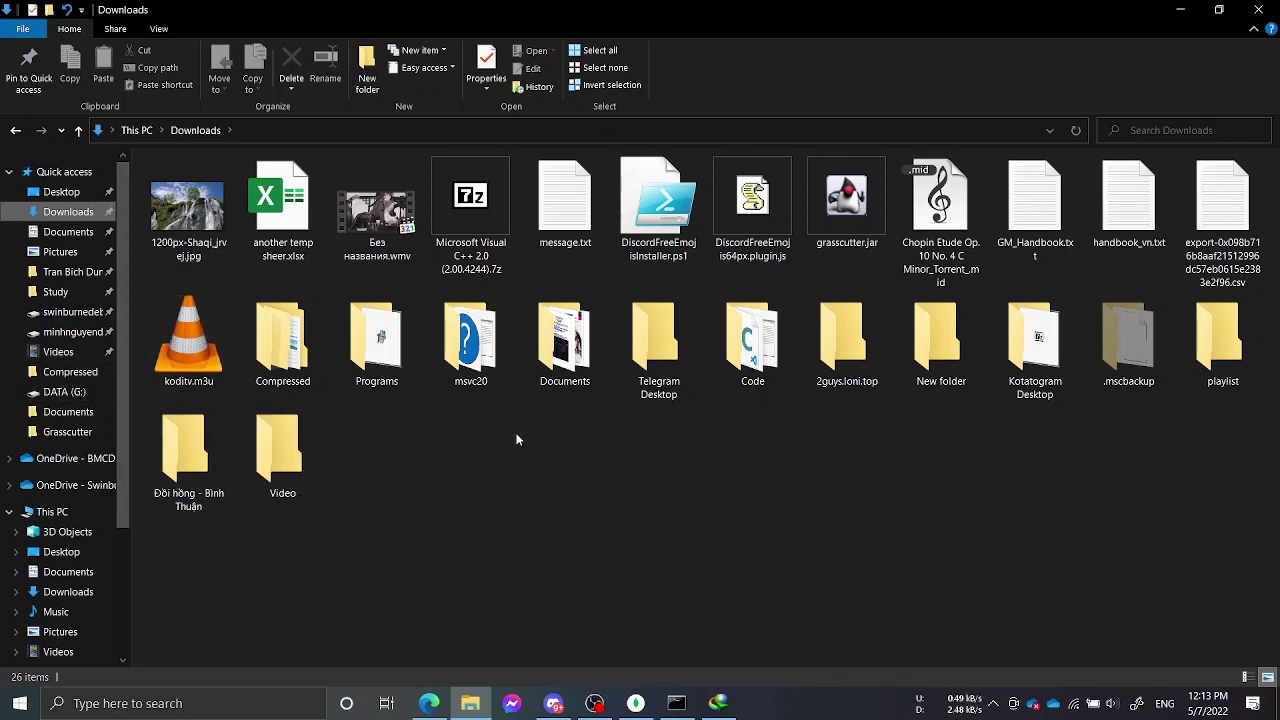
pyautogui.scroll(-3, 66, 500)
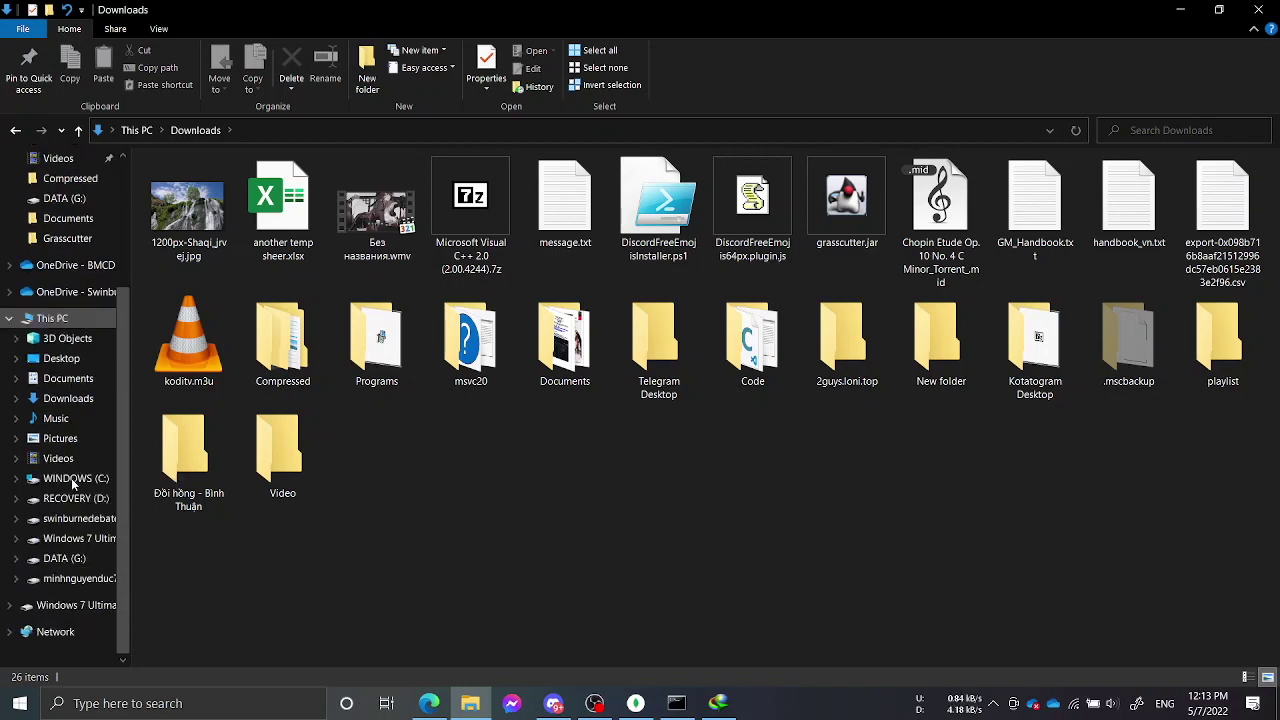
pyautogui.scroll(-1, 55, 430)
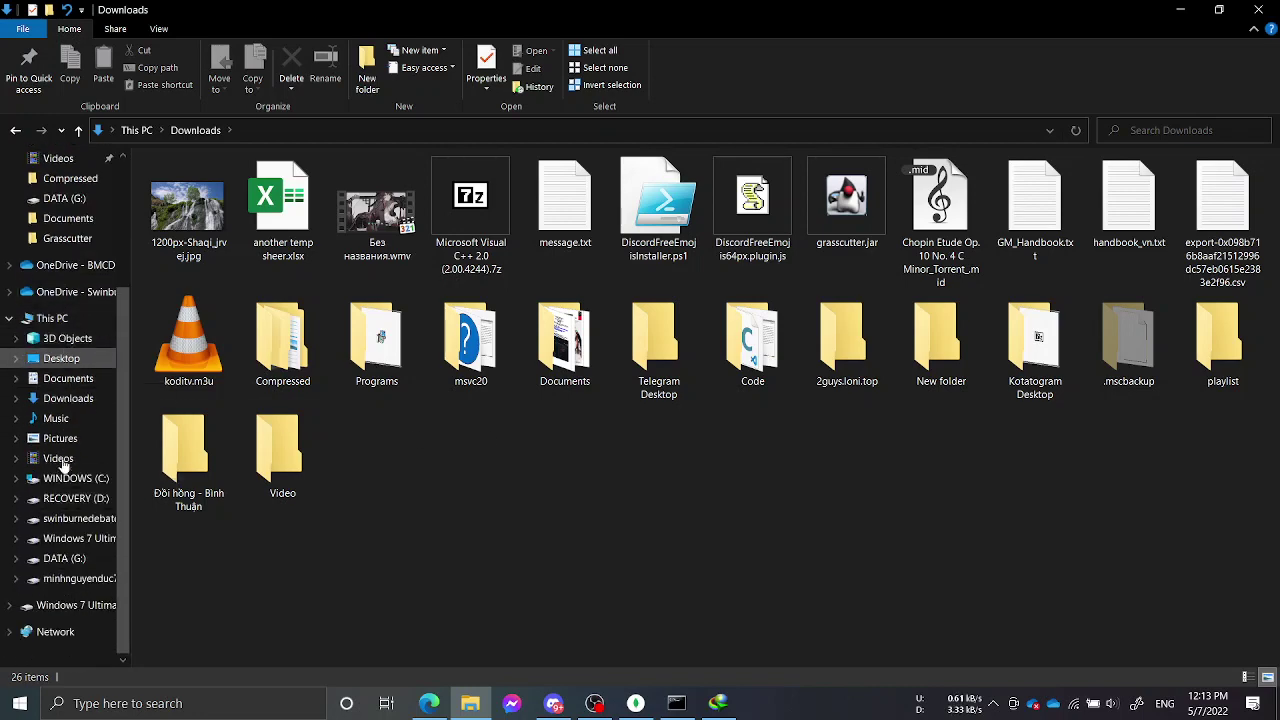
pyautogui.click(66, 560)
pyautogui.scroll(-2, 283, 500)
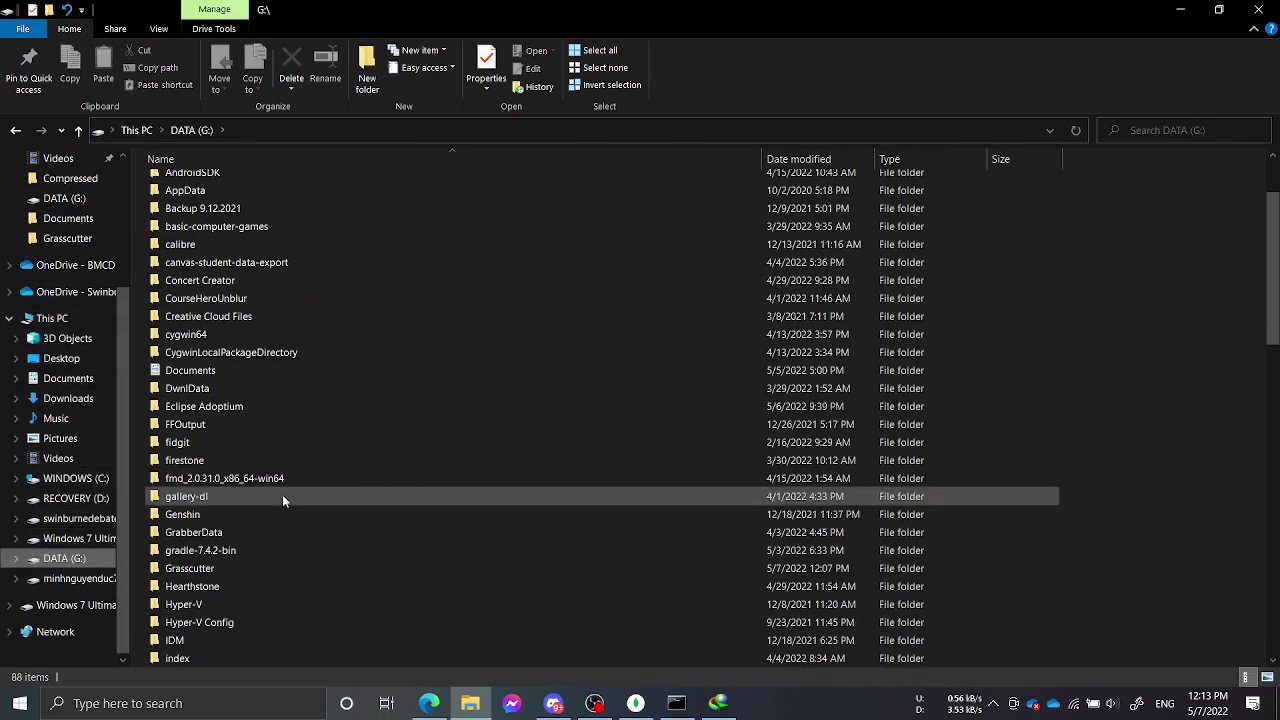
# Step: Search for "grass" in Everything, open the GrassClipper-X-1.0.0-win-x64 folder, and run GrassClipper.exe
pyautogui.click(993, 703)
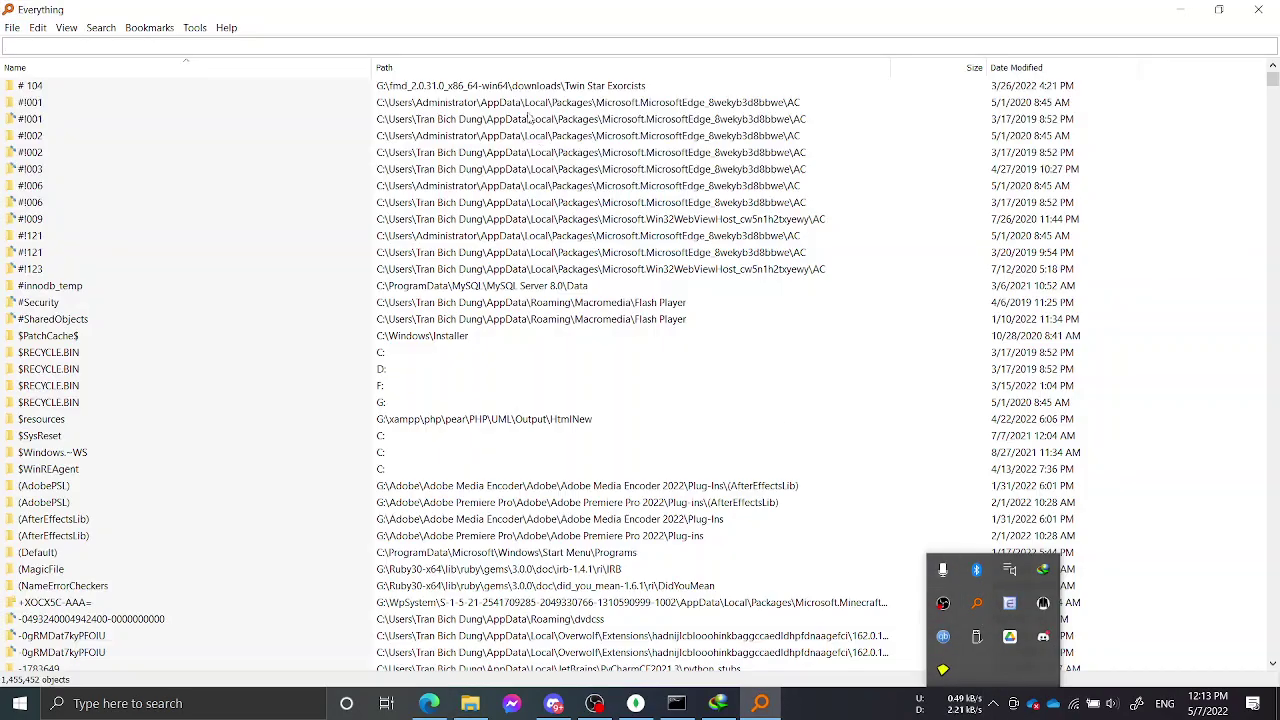
pyautogui.write('grass')
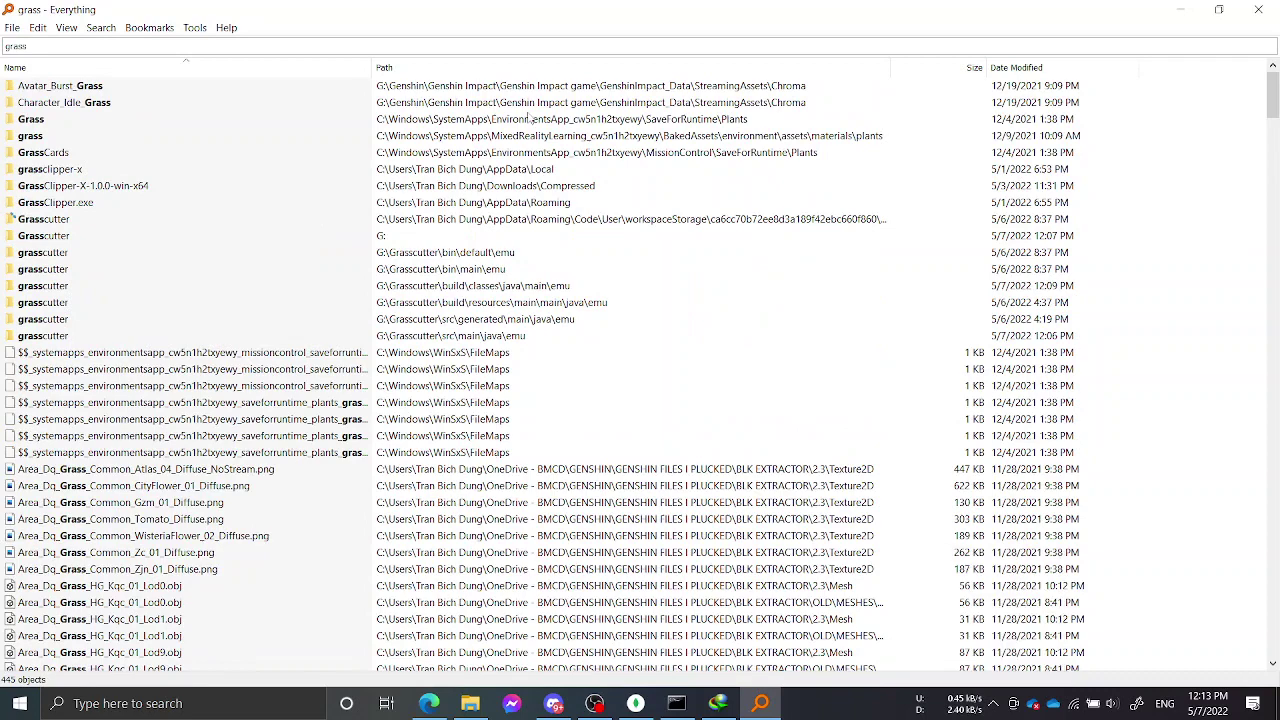
pyautogui.click(70, 170)
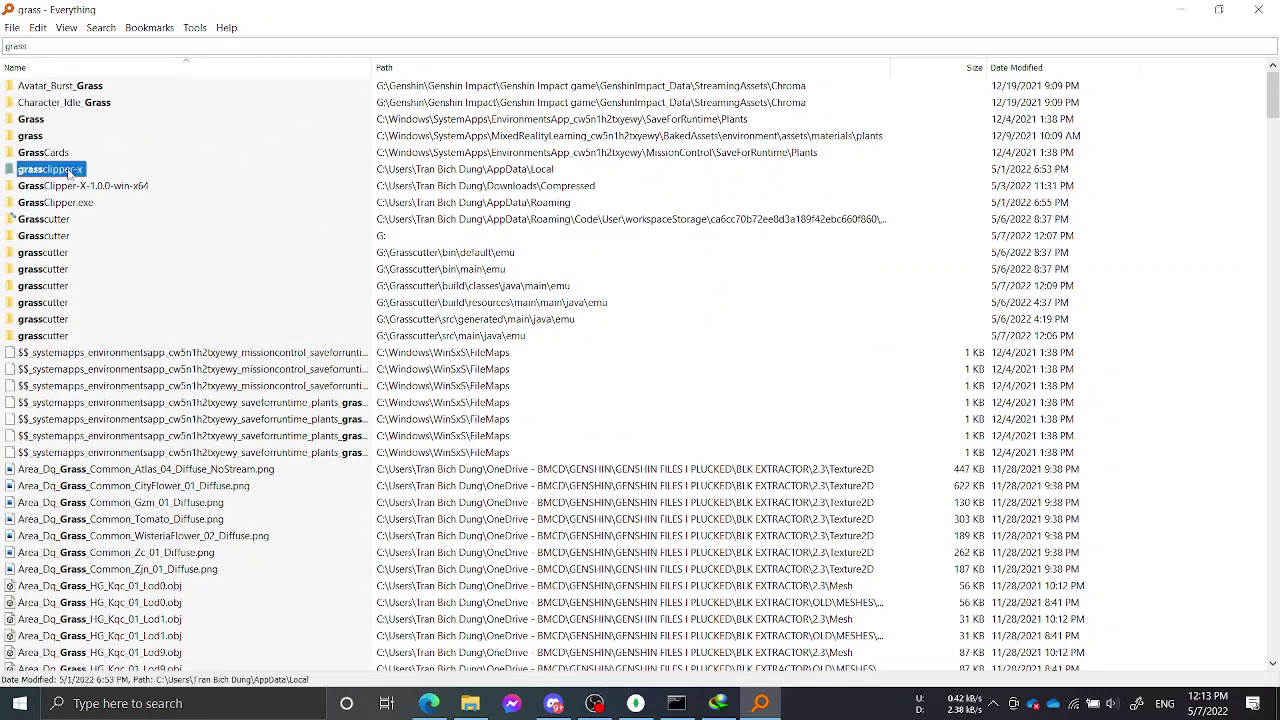
pyautogui.doubleClick(68, 186)
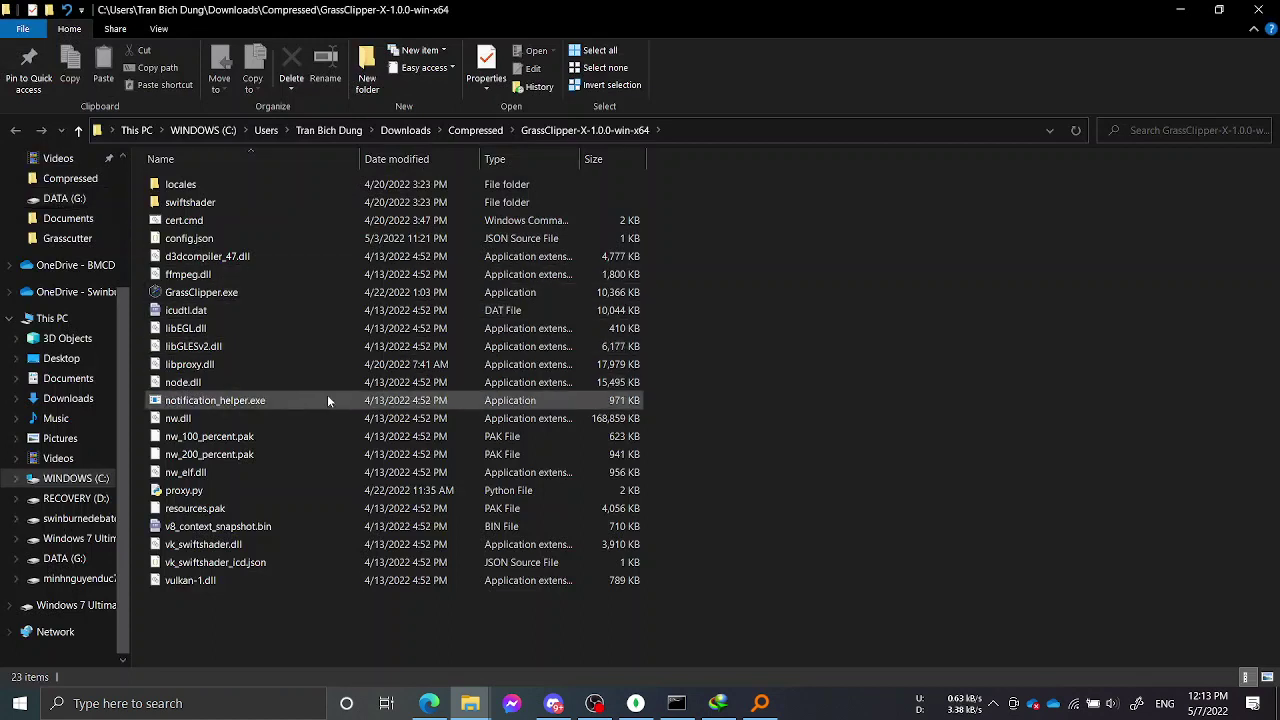
pyautogui.doubleClick(300, 292)
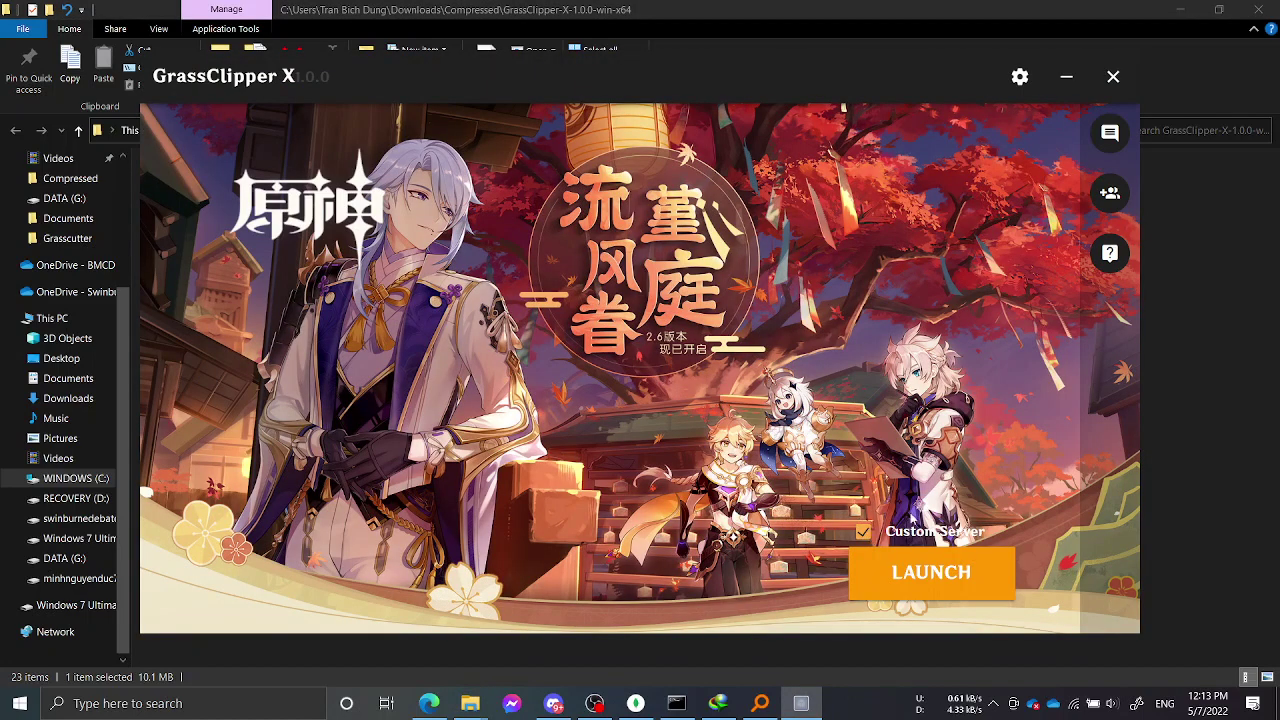
# Step: Set the launcher's game path to GenshinImpact.exe in the Genshin Impact game folder and confirm the settings
pyautogui.click(1020, 77)
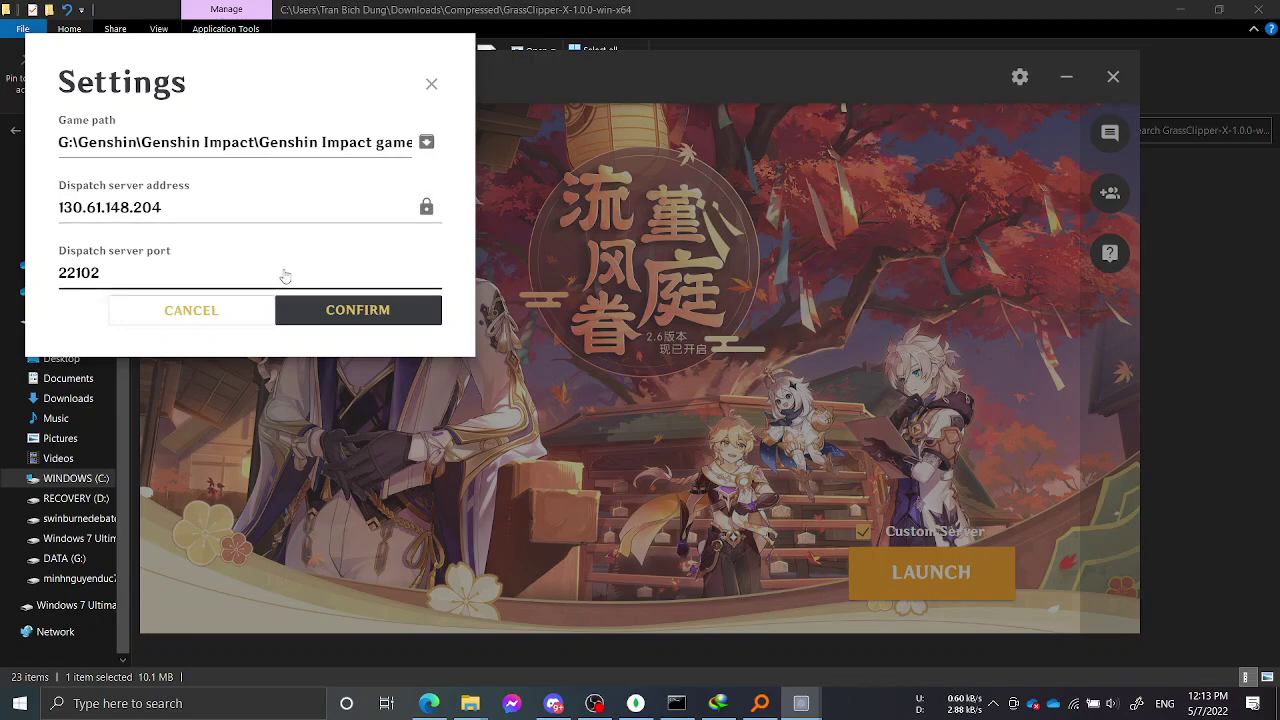
pyautogui.click(426, 143)
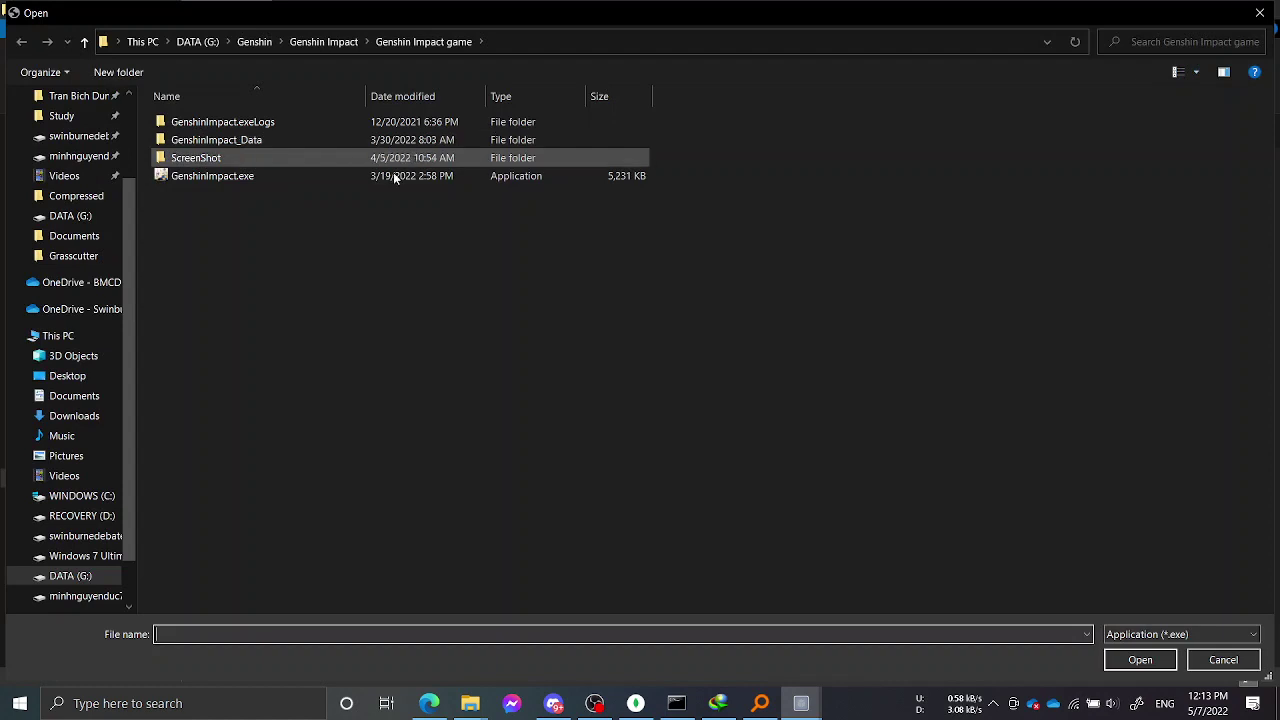
pyautogui.click(351, 46)
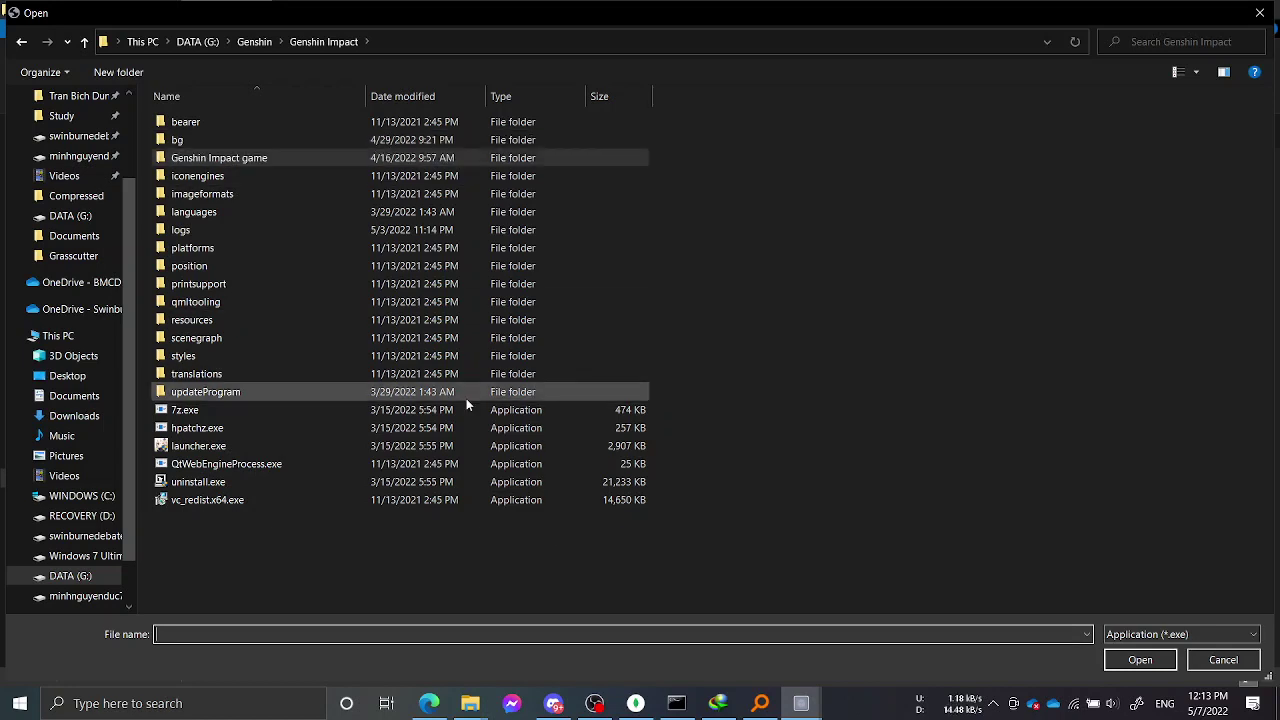
pyautogui.doubleClick(450, 168)
pyautogui.click(431, 180)
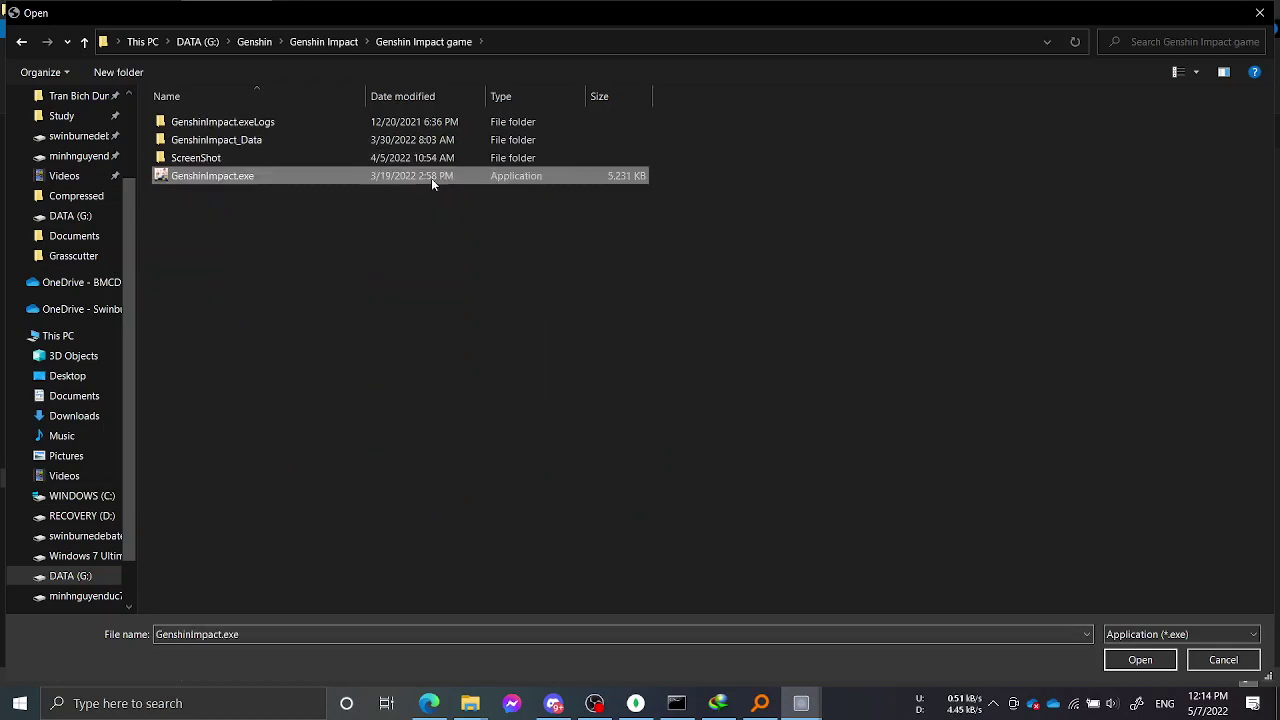
pyautogui.doubleClick(431, 178)
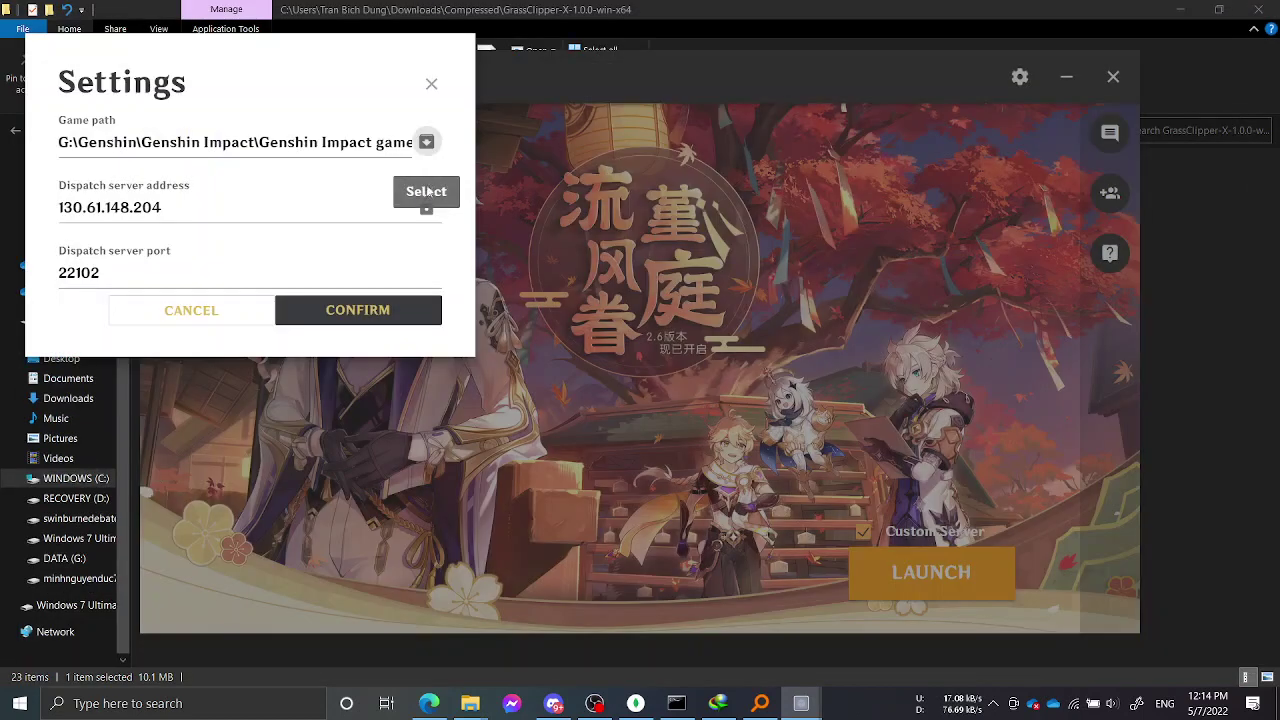
pyautogui.click(386, 303)
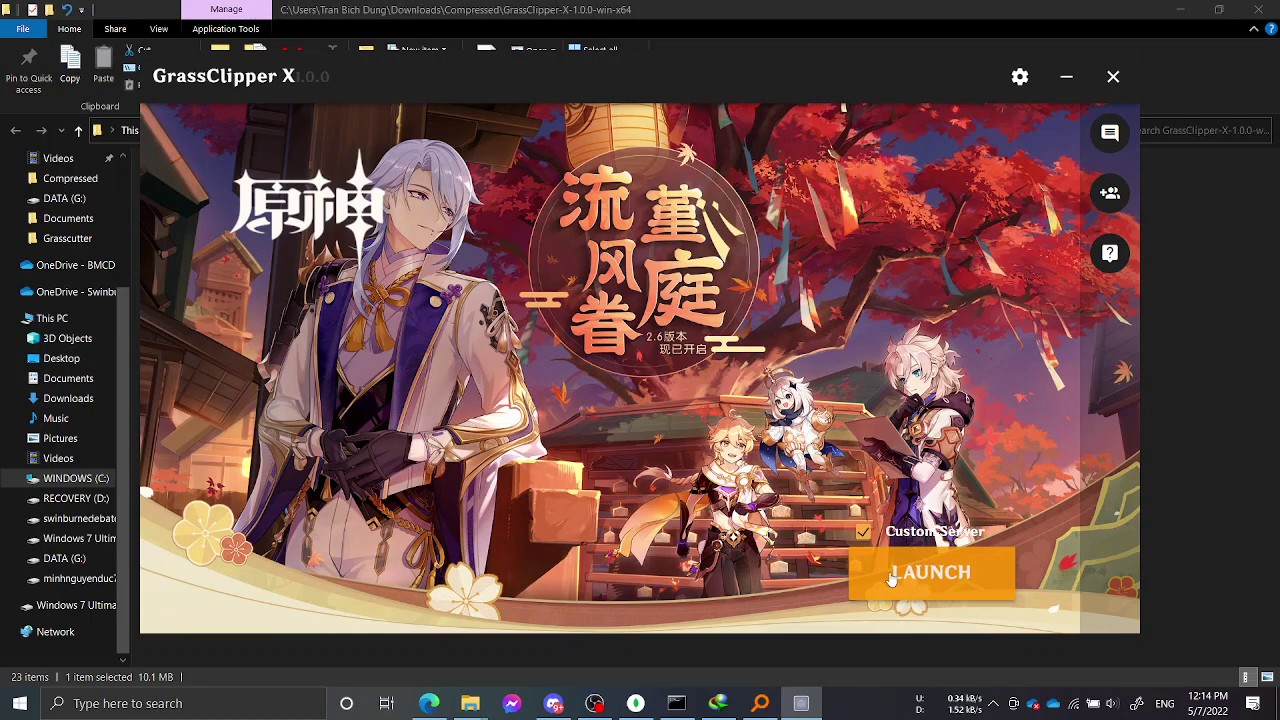
pyautogui.moveTo(759, 90); pyautogui.dragTo(787, 72)
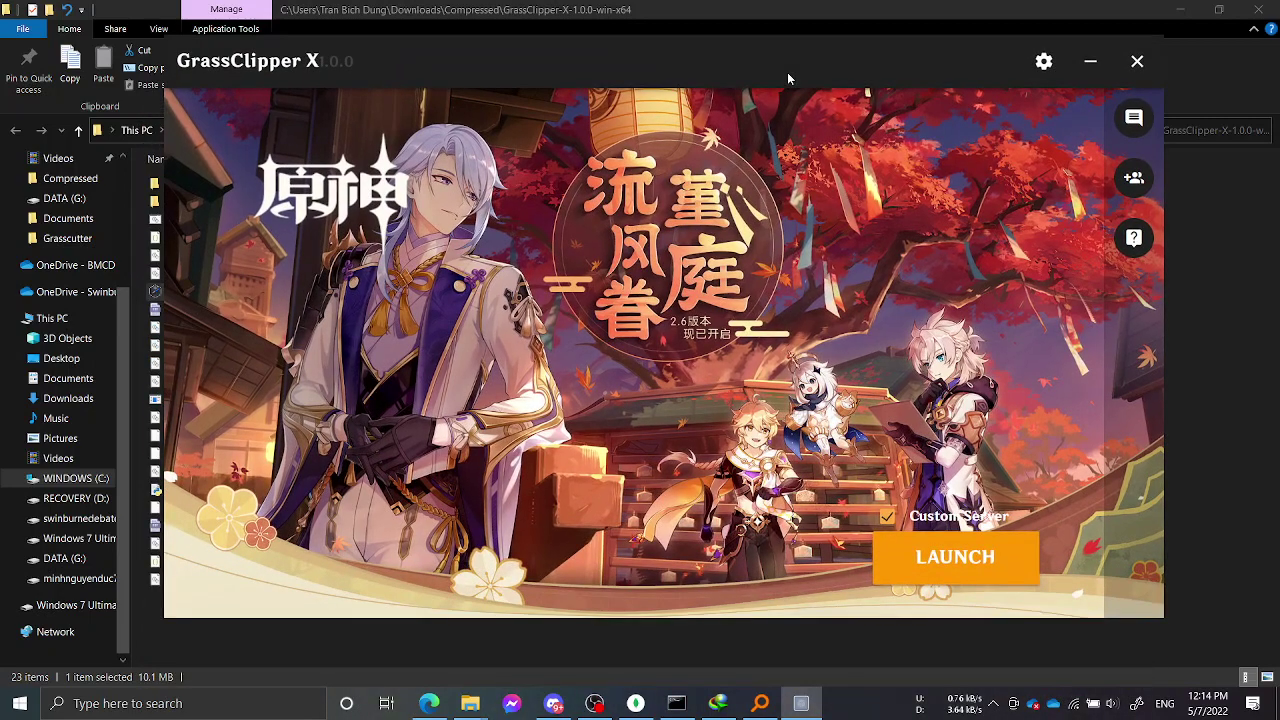
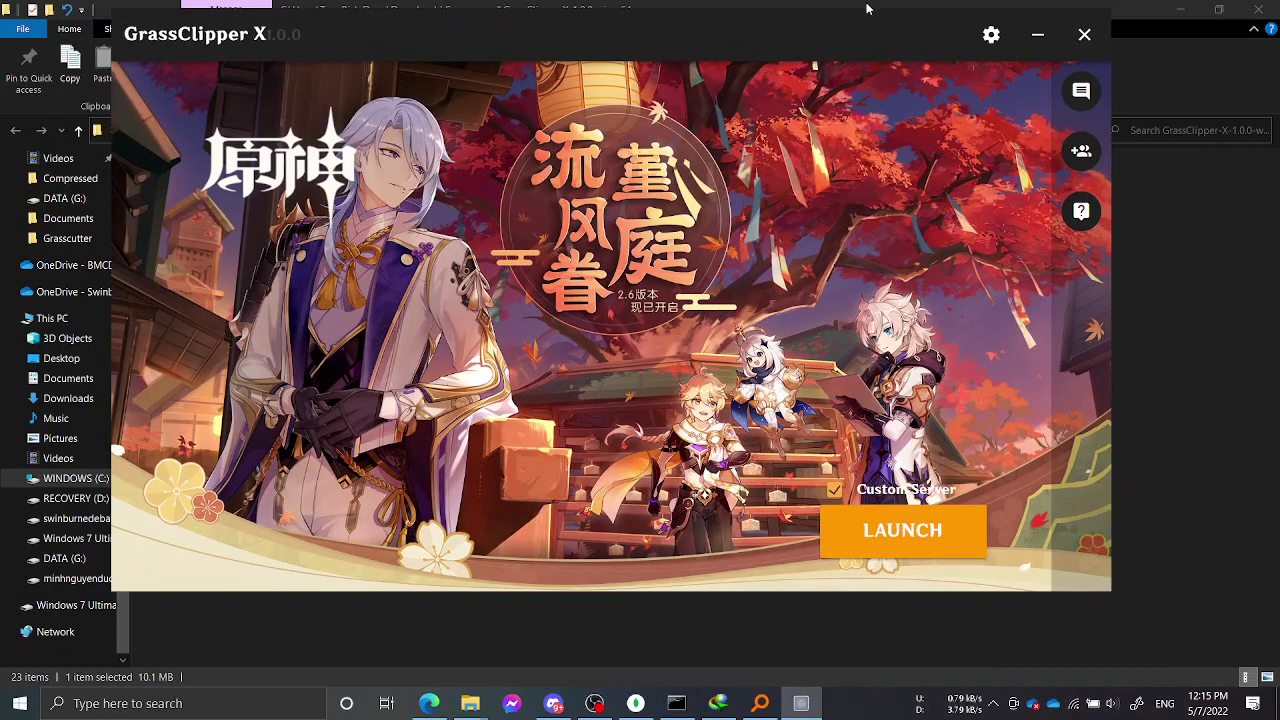
pyautogui.moveTo(851, 34); pyautogui.dragTo(872, 67)
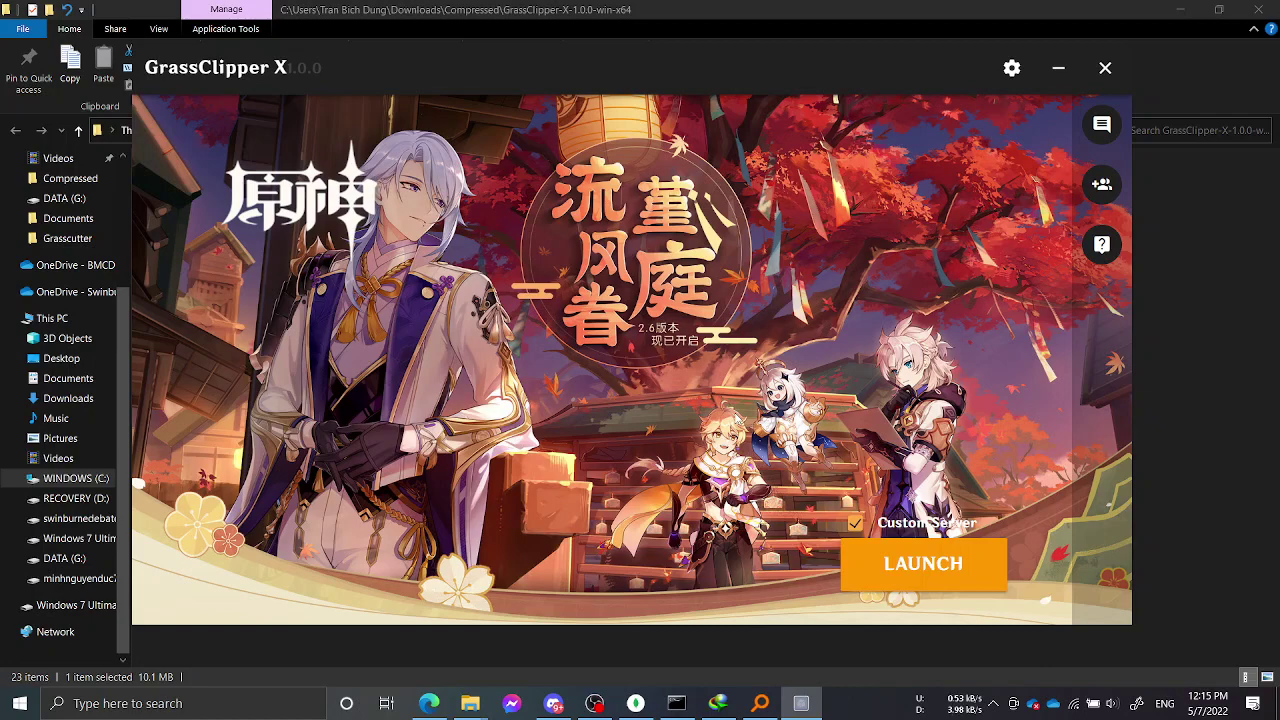
# Step: Switch to Edge, go from the 1.0.0 release back to the GrassClipper-X repository, and look through its README and screenshots
pyautogui.click(430, 702)
pyautogui.scroll(5, 506, 494)
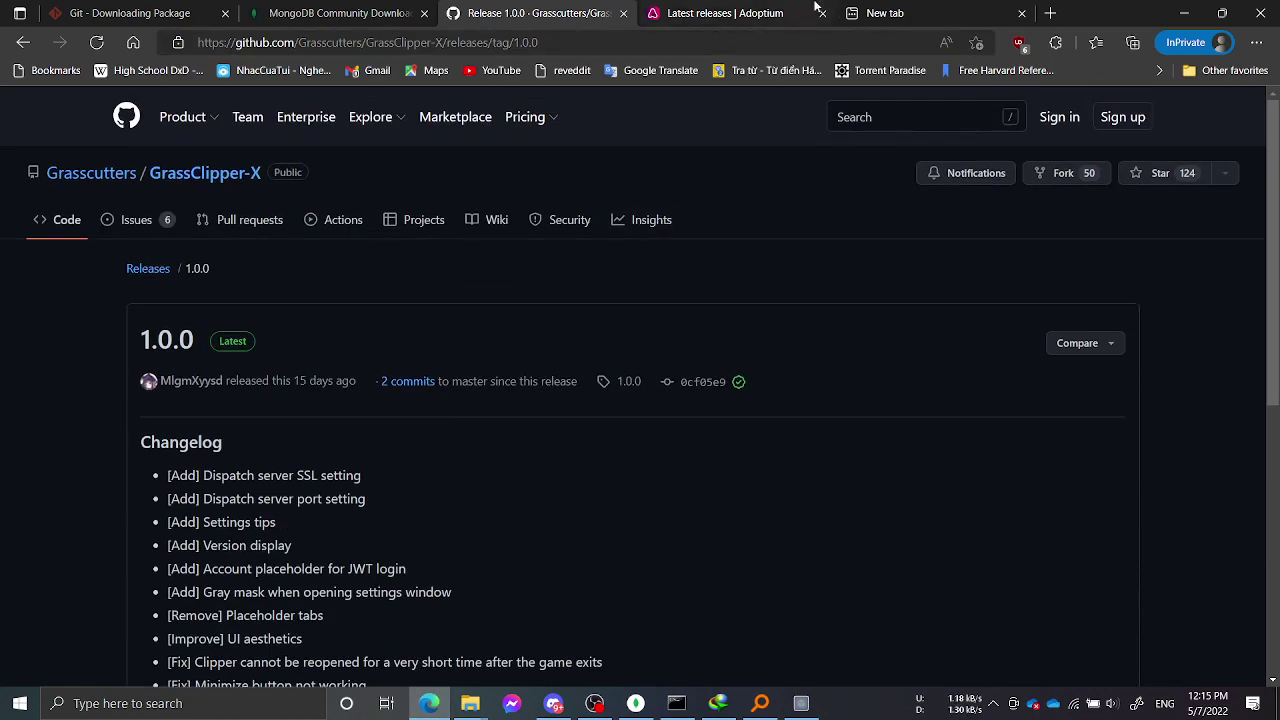
pyautogui.click(930, 13)
pyautogui.click(752, 12)
pyautogui.click(390, 10)
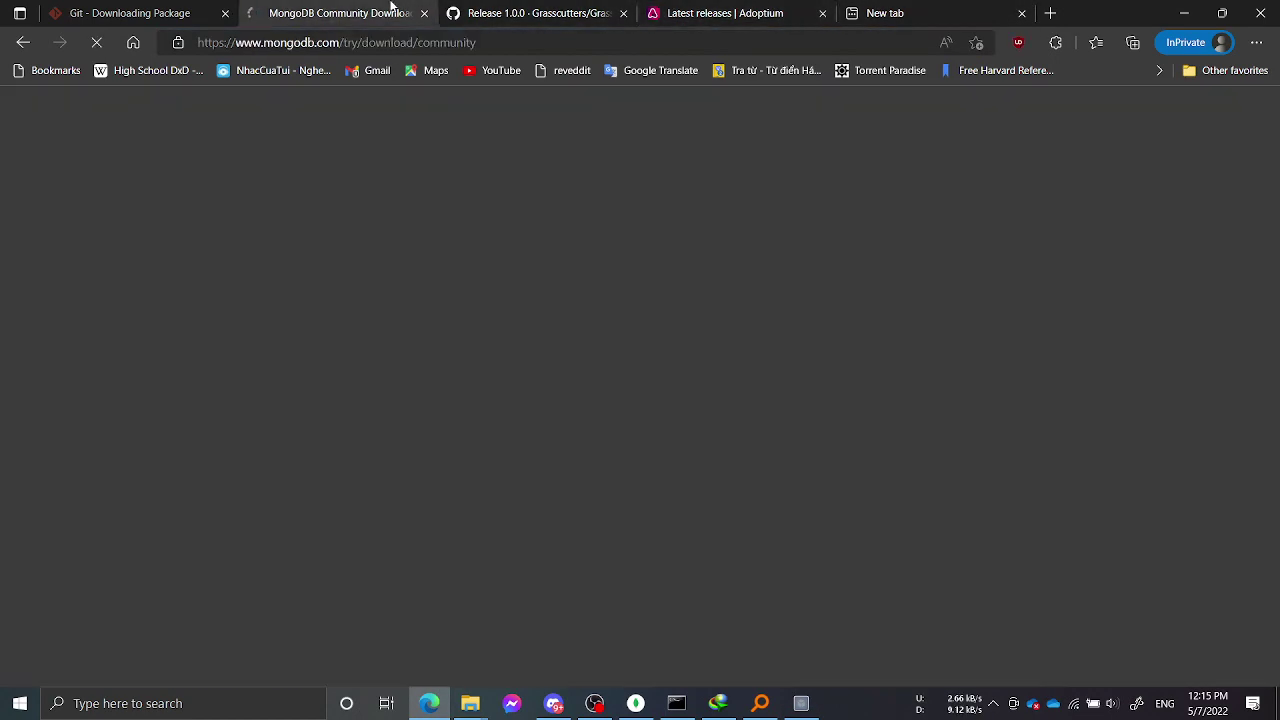
pyautogui.hotkey('ctrl', 'Tab')
pyautogui.click(35, 222)
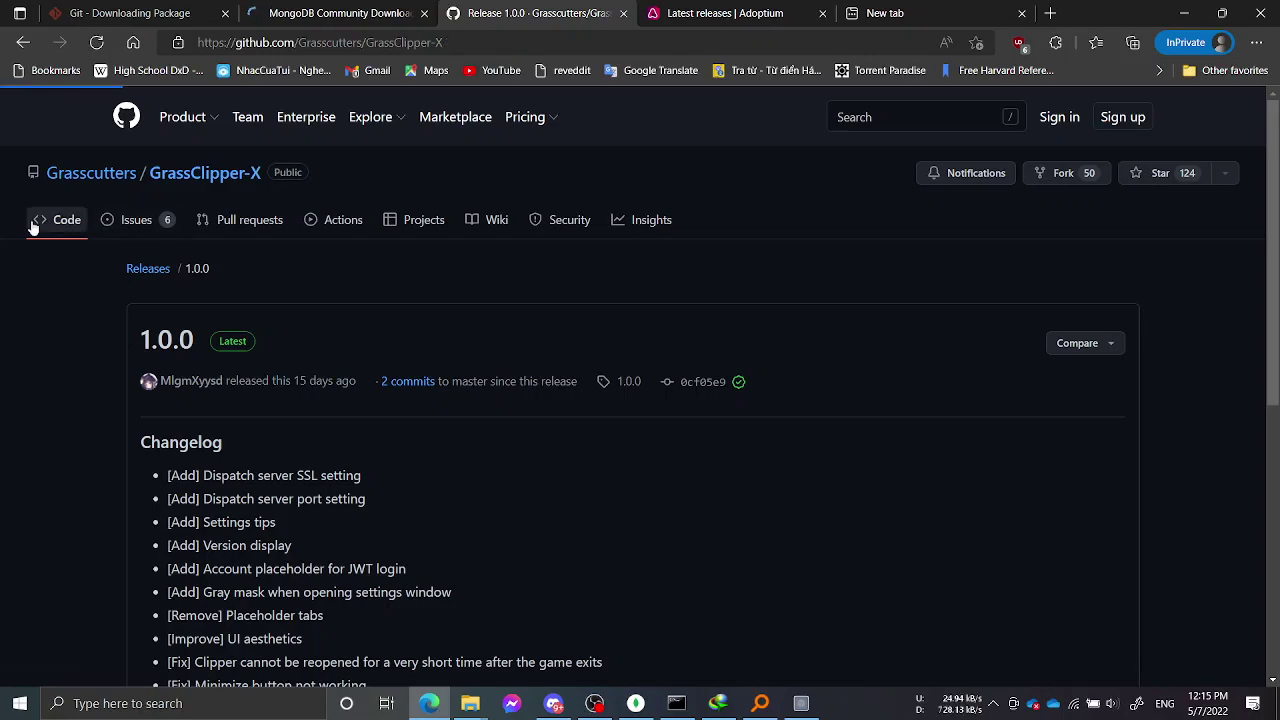
pyautogui.scroll(-15, 177, 473)
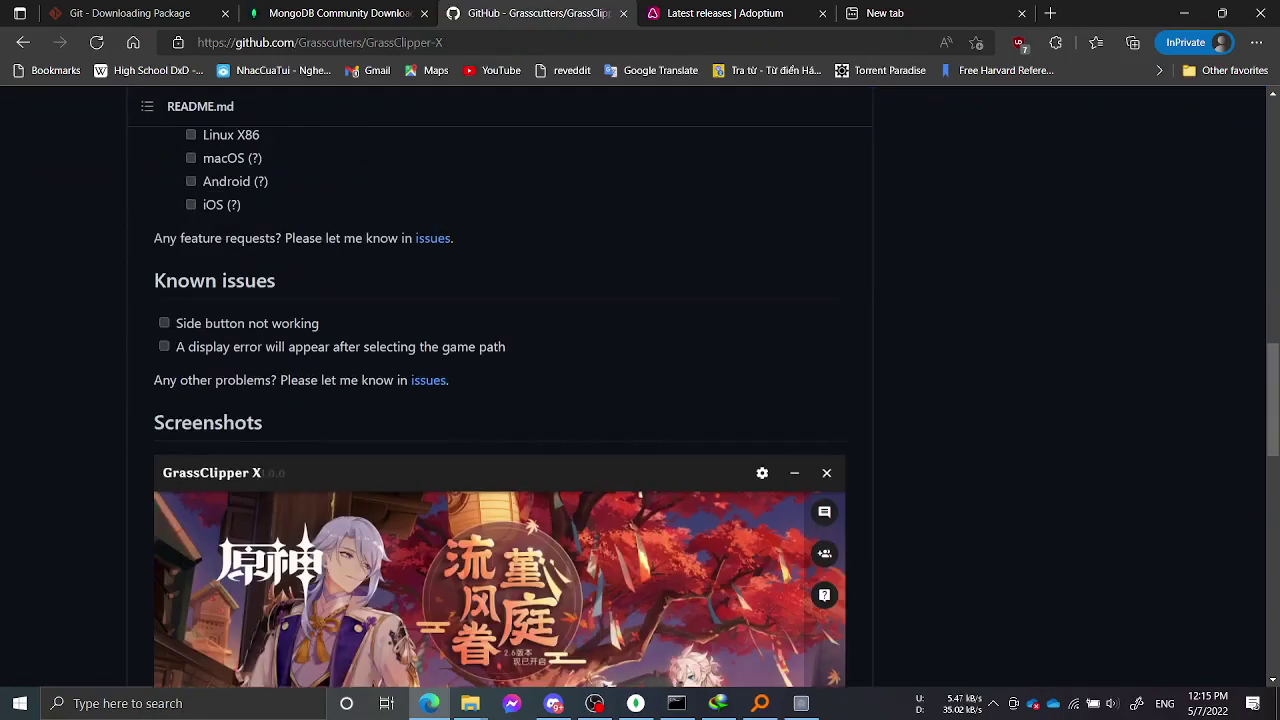
pyautogui.scroll(-12, 179, 494)
pyautogui.scroll(7, 179, 494)
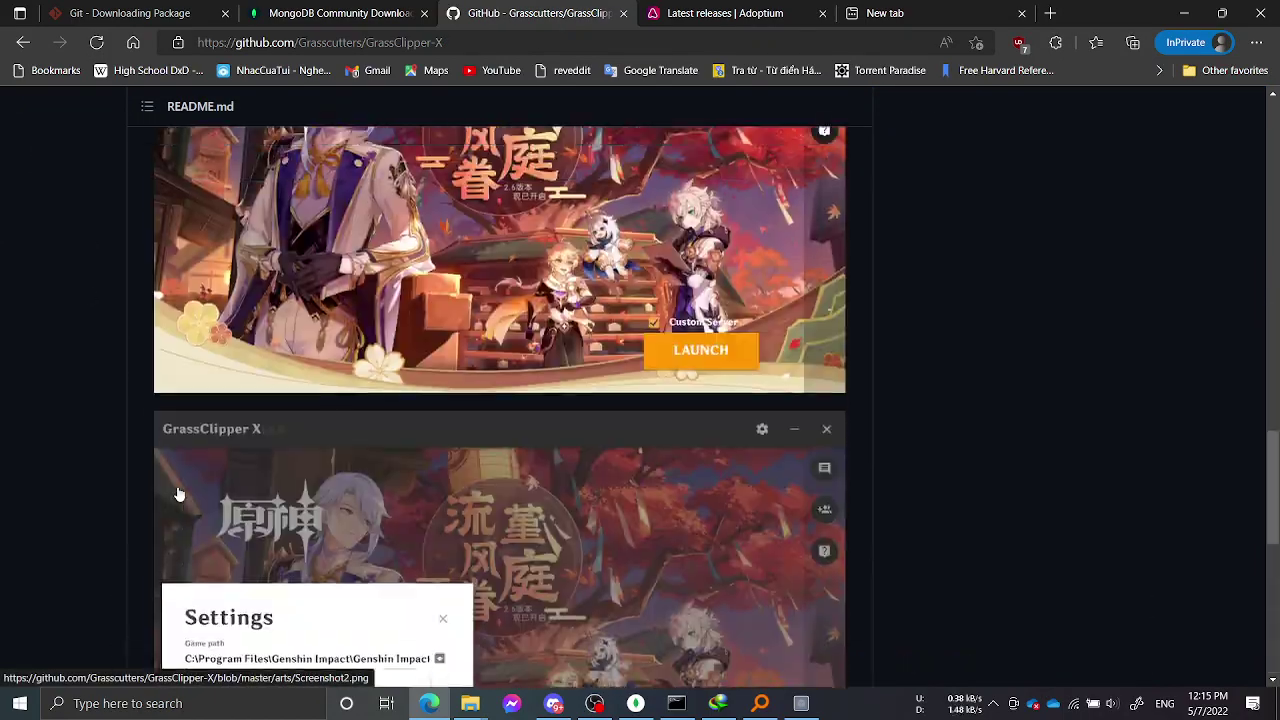
pyautogui.scroll(20, 179, 494)
# Step: Open the Grasscutter repository from the Grasscutters organization page and skim its README
pyautogui.click(124, 178)
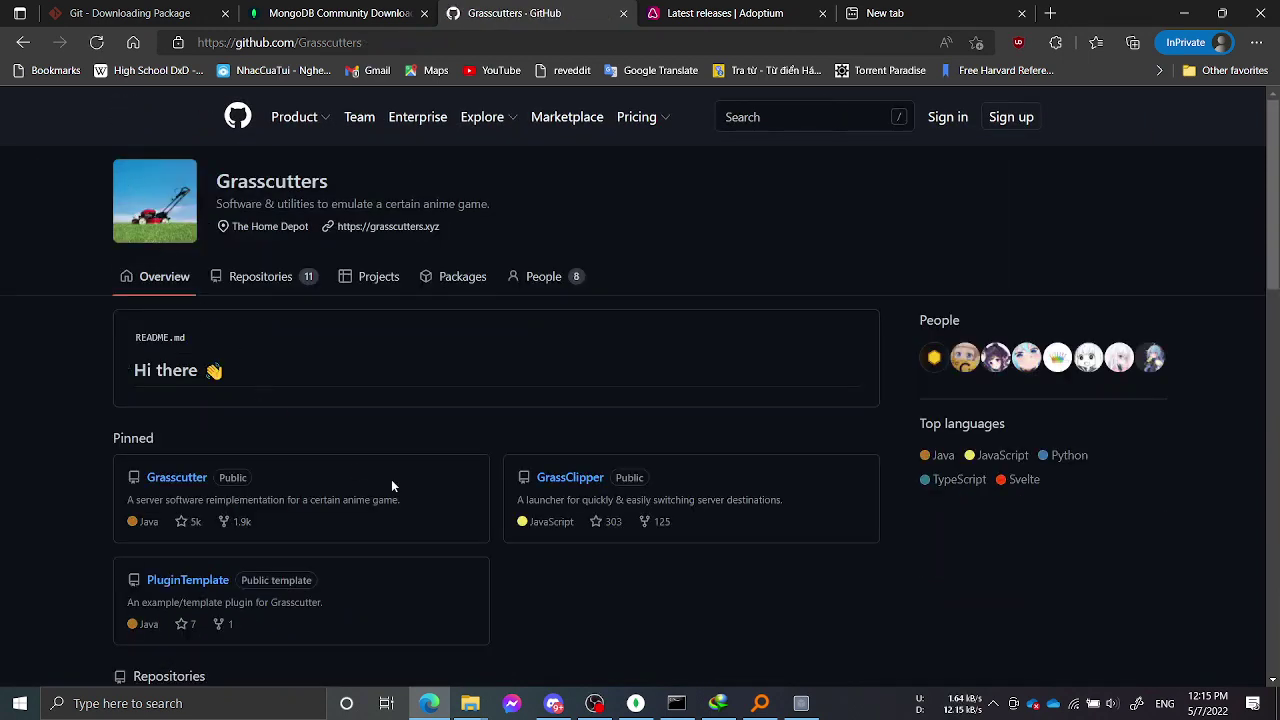
pyautogui.click(192, 486)
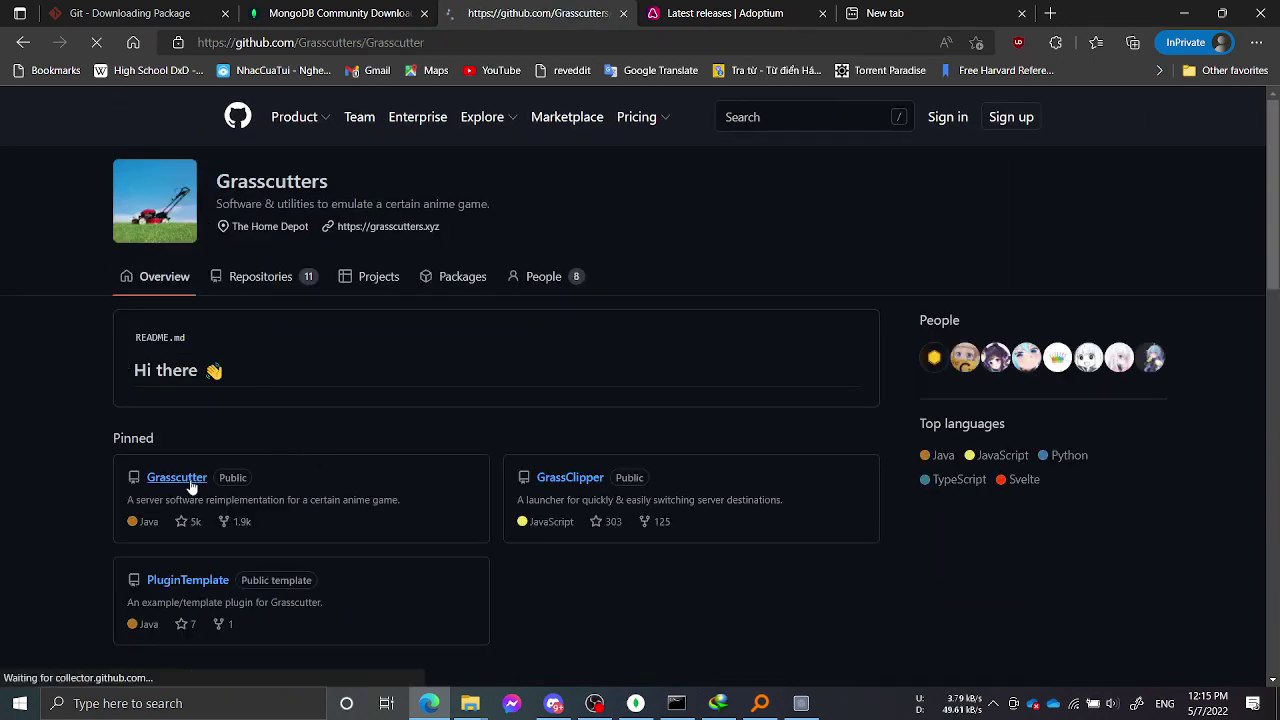
pyautogui.scroll(-15, 192, 486)
pyautogui.scroll(-7, 215, 470)
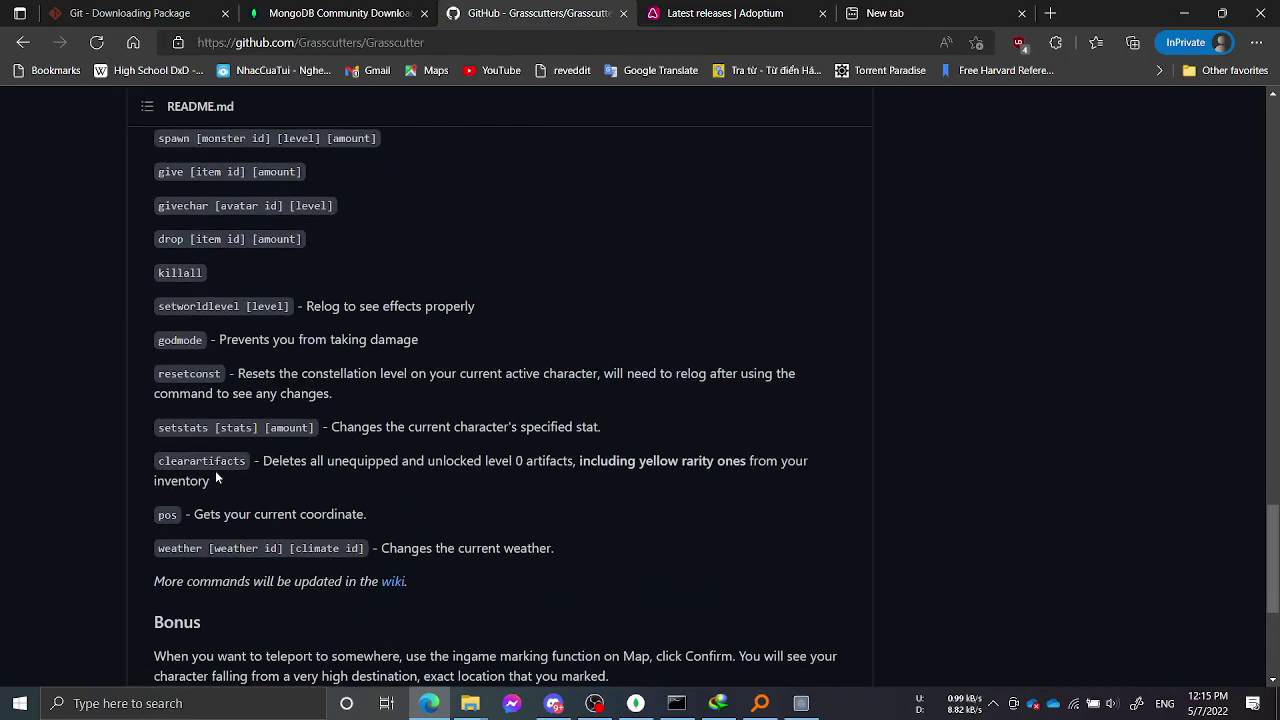
pyautogui.scroll(8, 215, 470)
pyautogui.scroll(18, 215, 470)
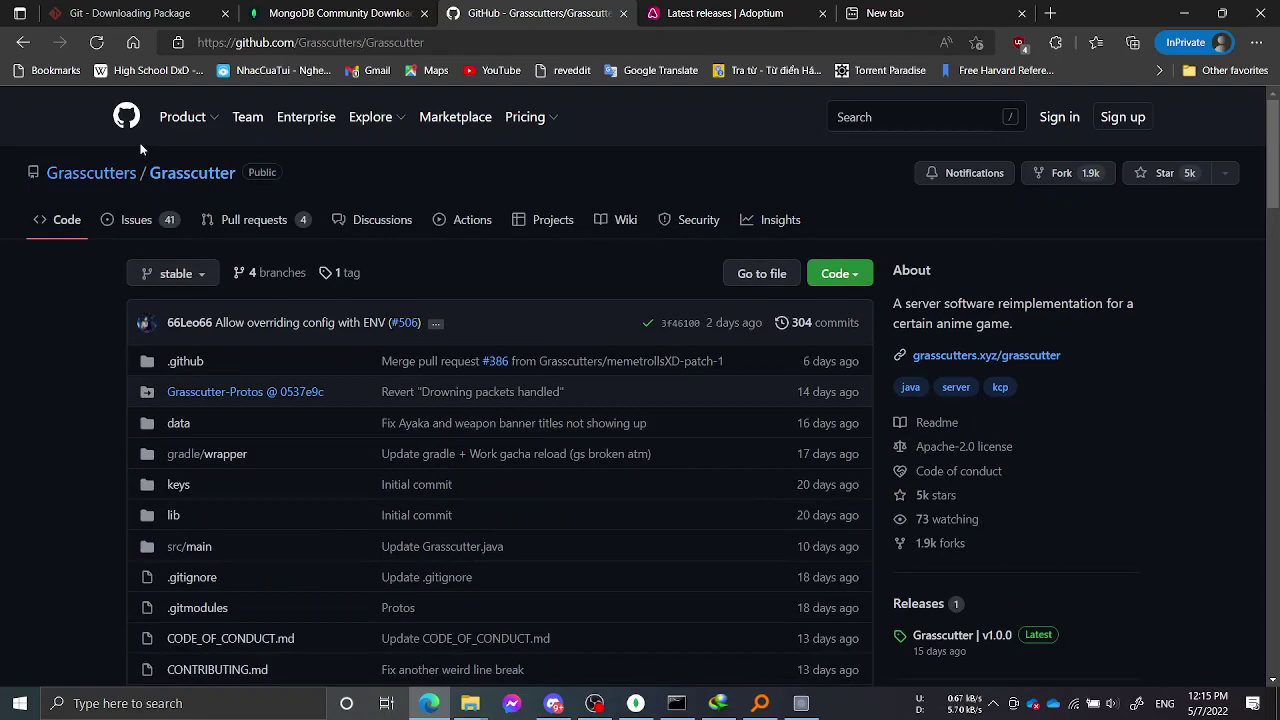
# Step: Return to the Grasscutters organization, open the GrassClipper repository, and find the download link in its README
pyautogui.click(91, 173)
pyautogui.scroll(-10, 389, 491)
pyautogui.scroll(12, 389, 494)
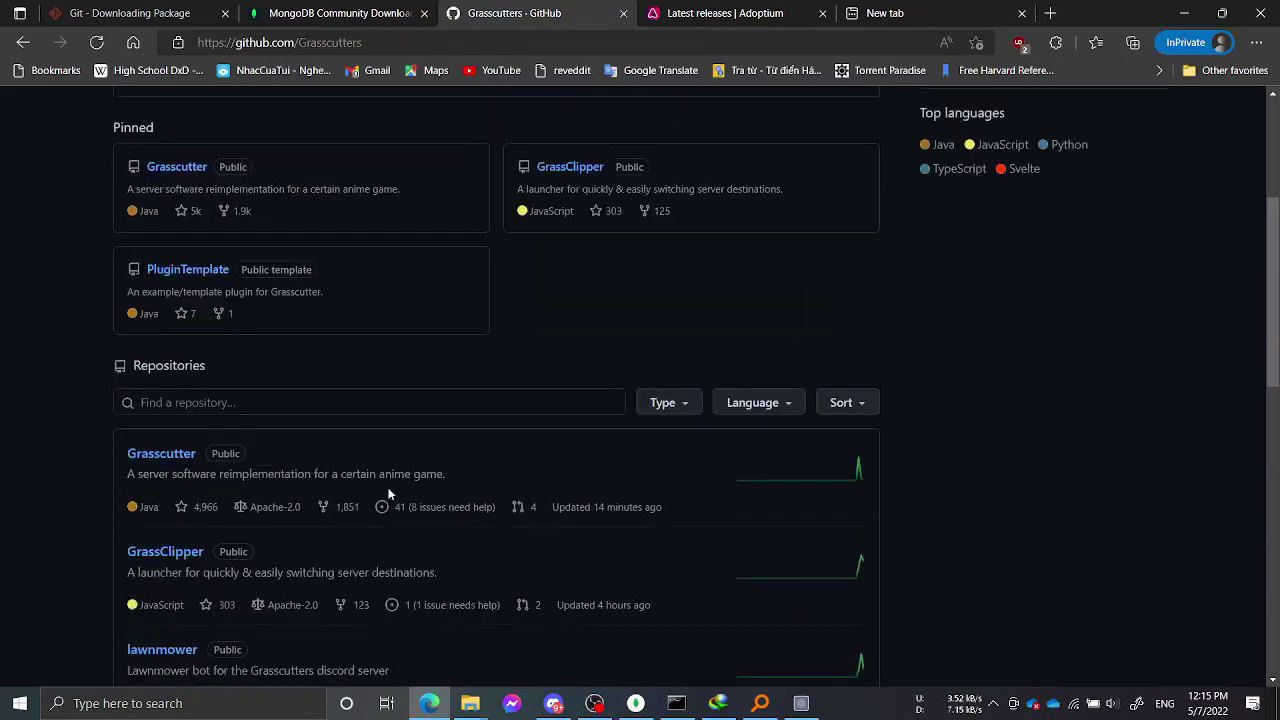
pyautogui.click(573, 480)
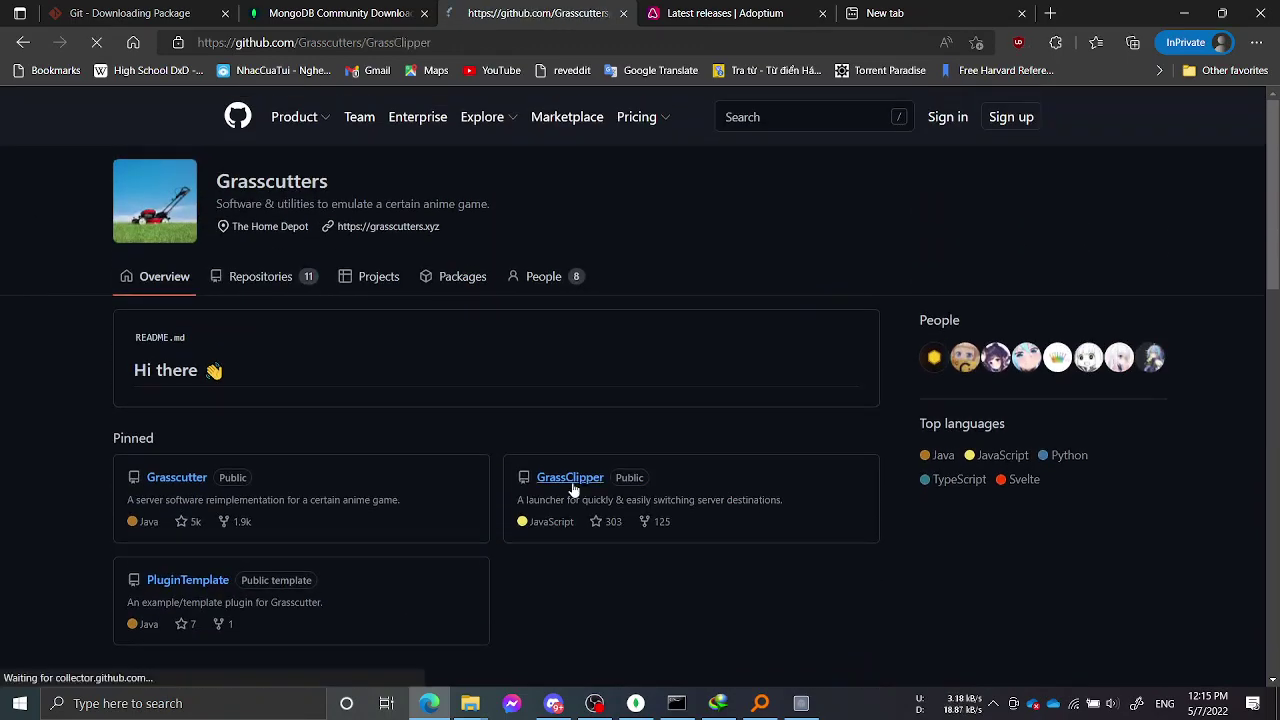
pyautogui.scroll(-8, 600, 465)
pyautogui.scroll(-1, 612, 454)
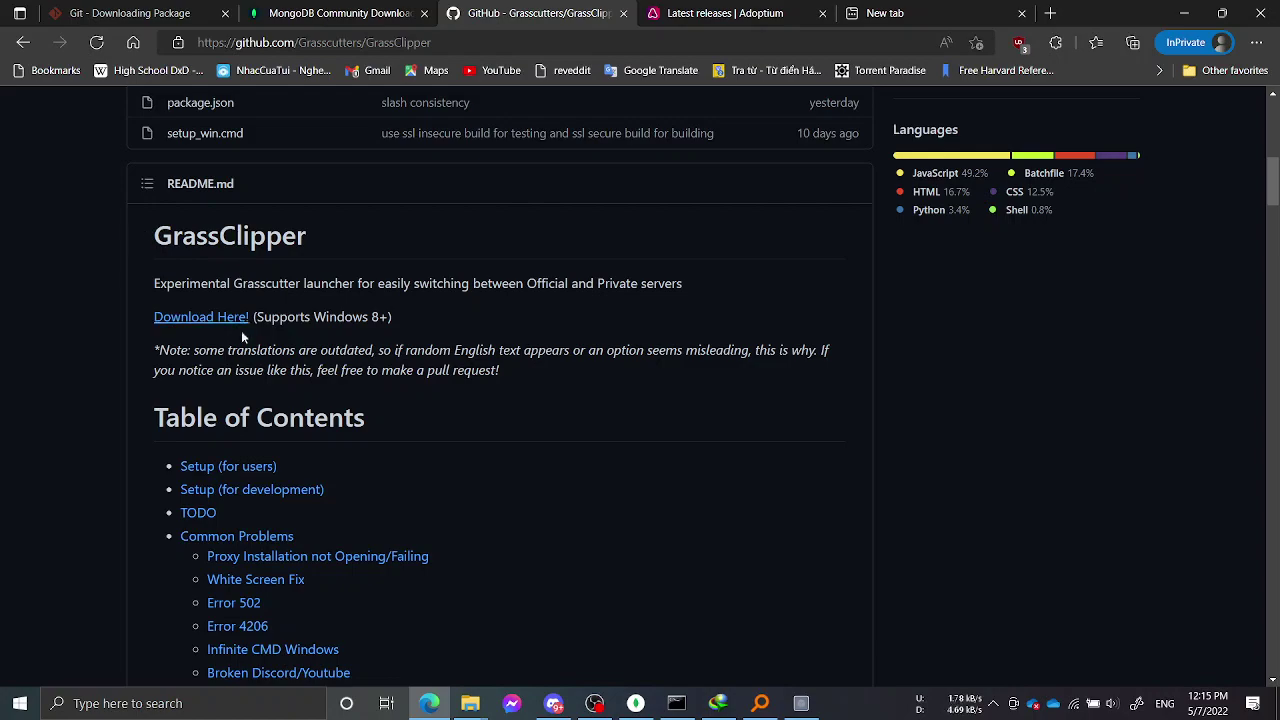
pyautogui.scroll(7, 257, 390)
pyautogui.scroll(-5, 257, 390)
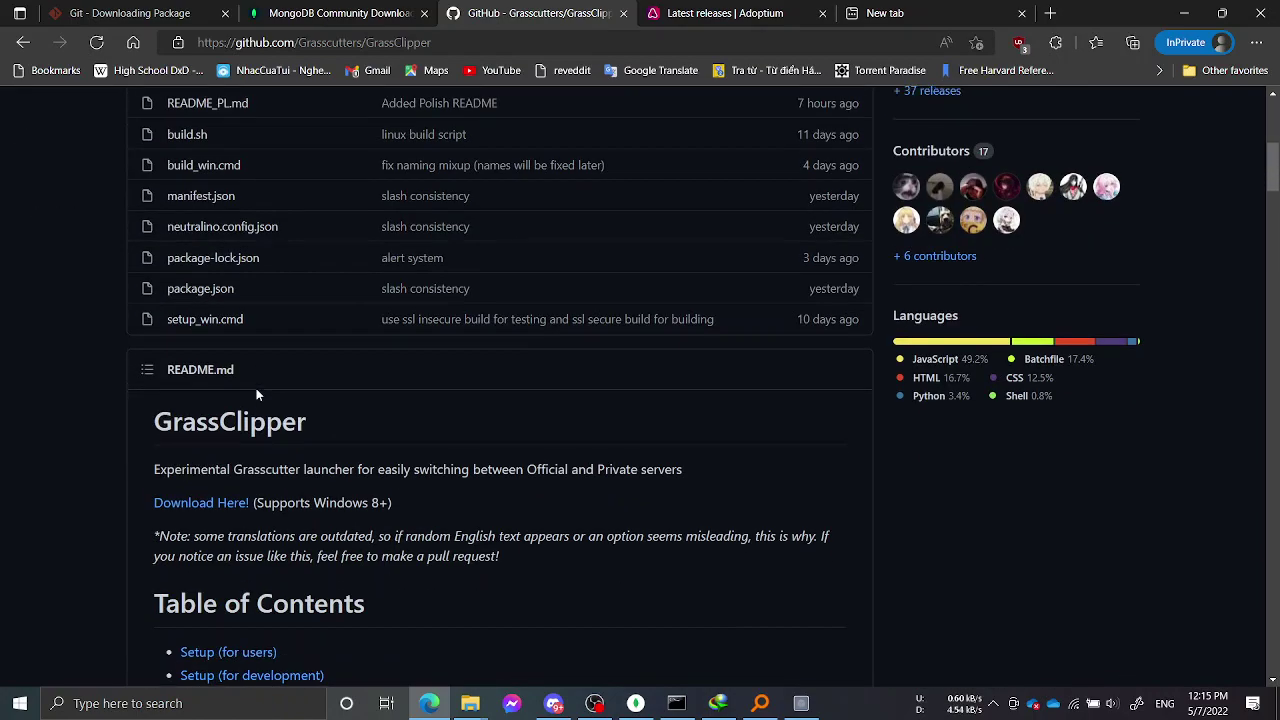
# Step: Open the Error 502 section from the GrassClipper README's table of contents, read its fixes, and copy the section's text
pyautogui.scroll(2, 281, 378)
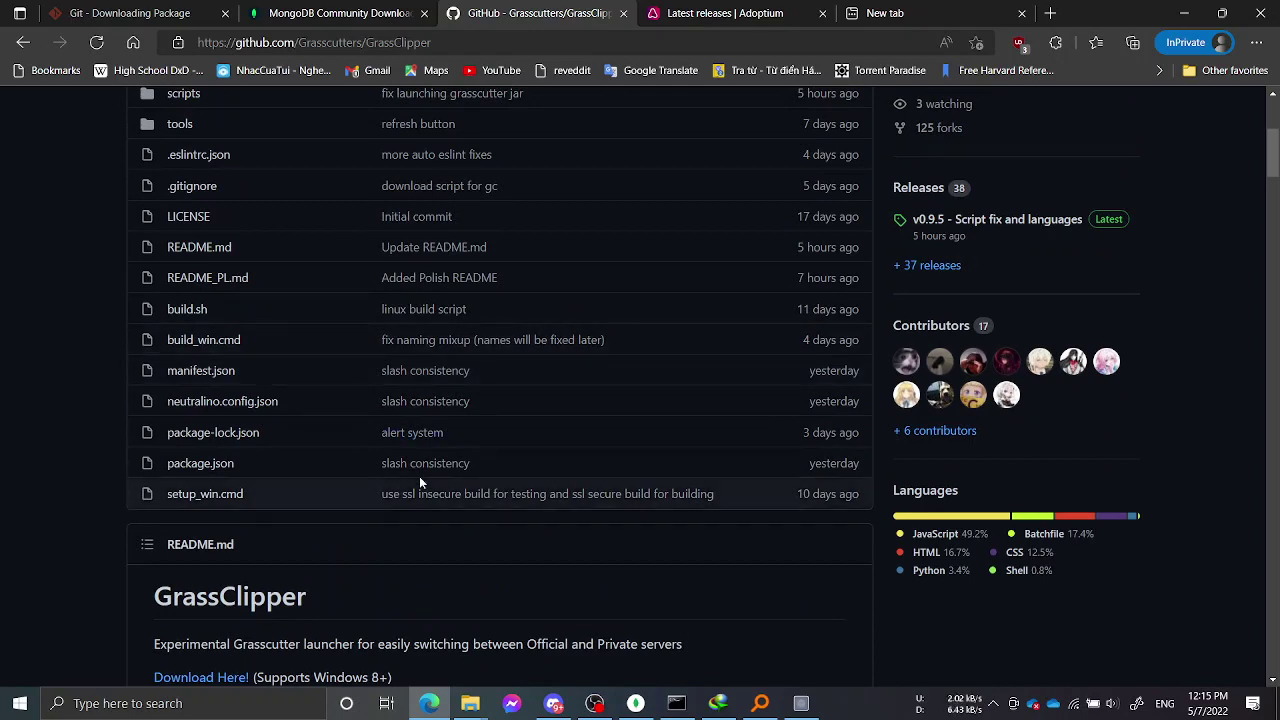
pyautogui.scroll(-4, 420, 462)
pyautogui.scroll(-3, 409, 457)
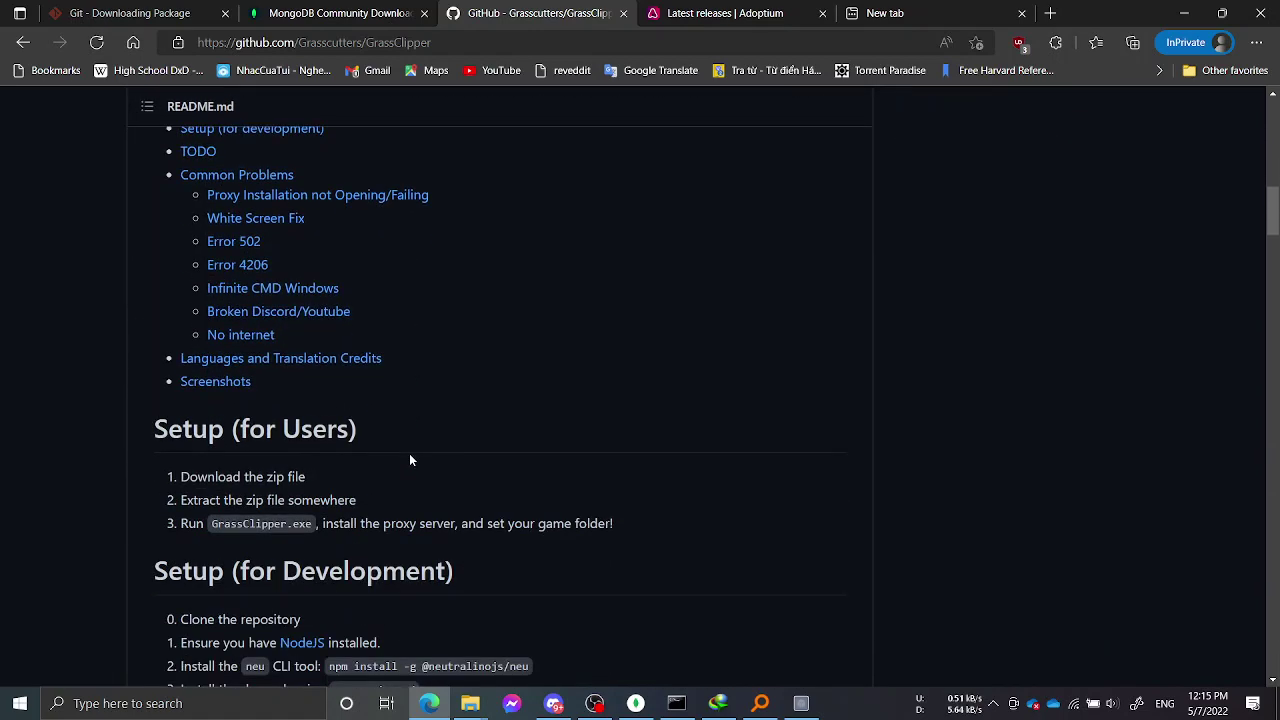
pyautogui.click(250, 246)
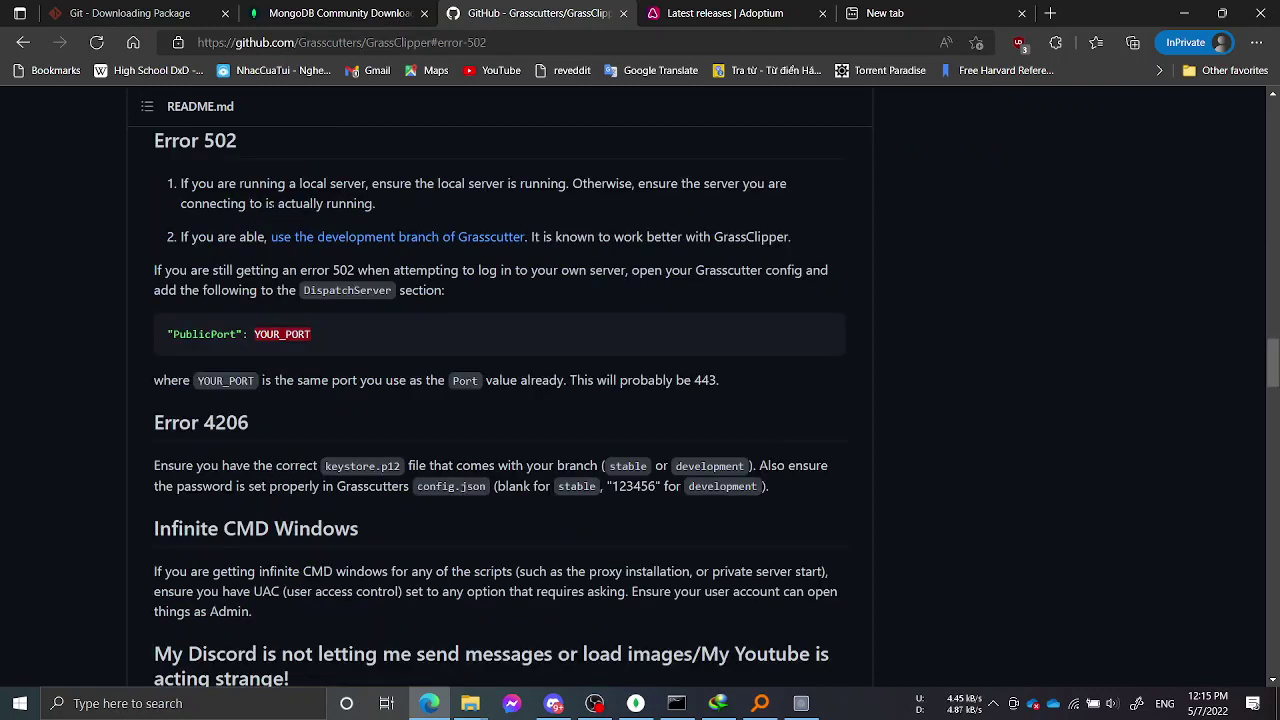
pyautogui.moveTo(156, 141); pyautogui.dragTo(392, 434)
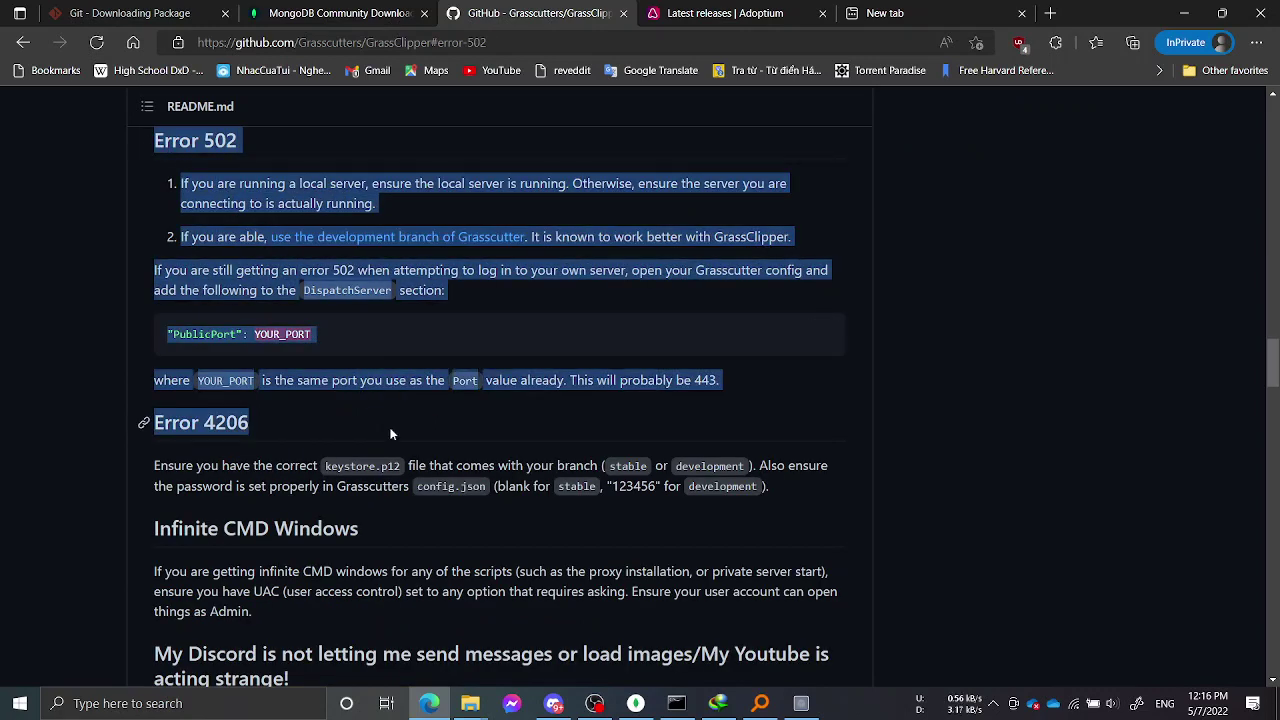
pyautogui.moveTo(204, 141); pyautogui.dragTo(433, 430)
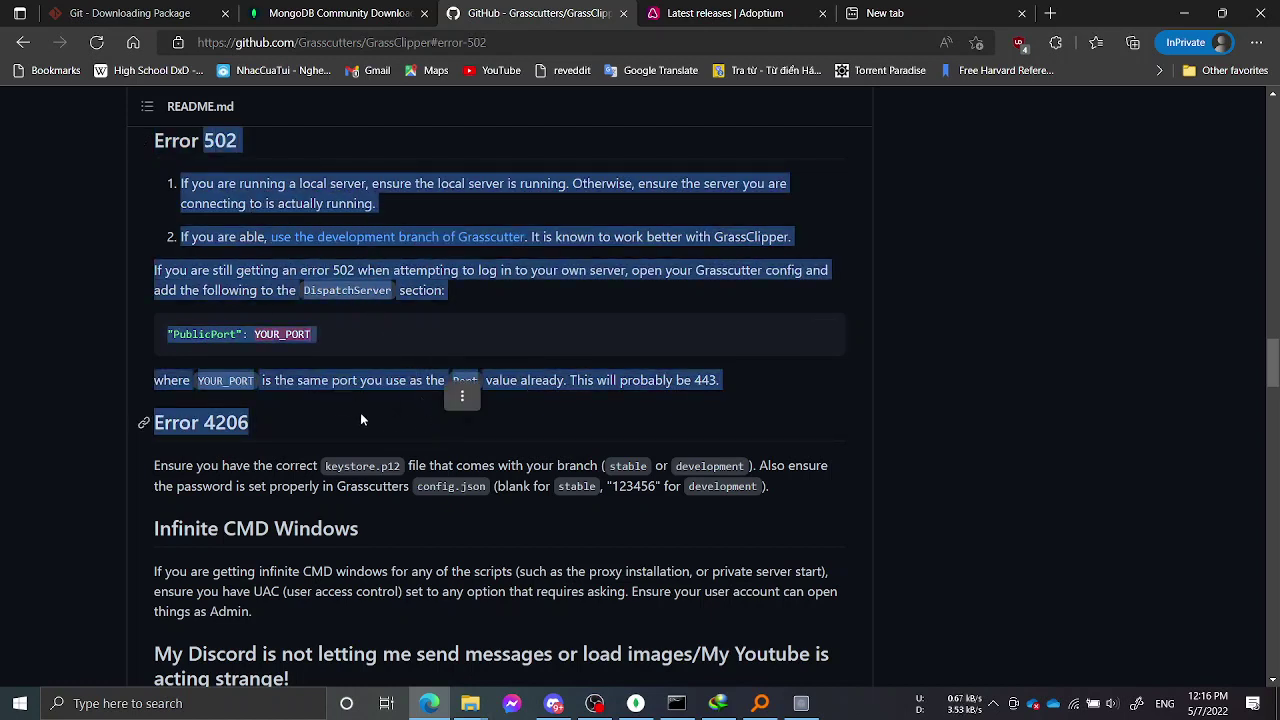
pyautogui.click(352, 328)
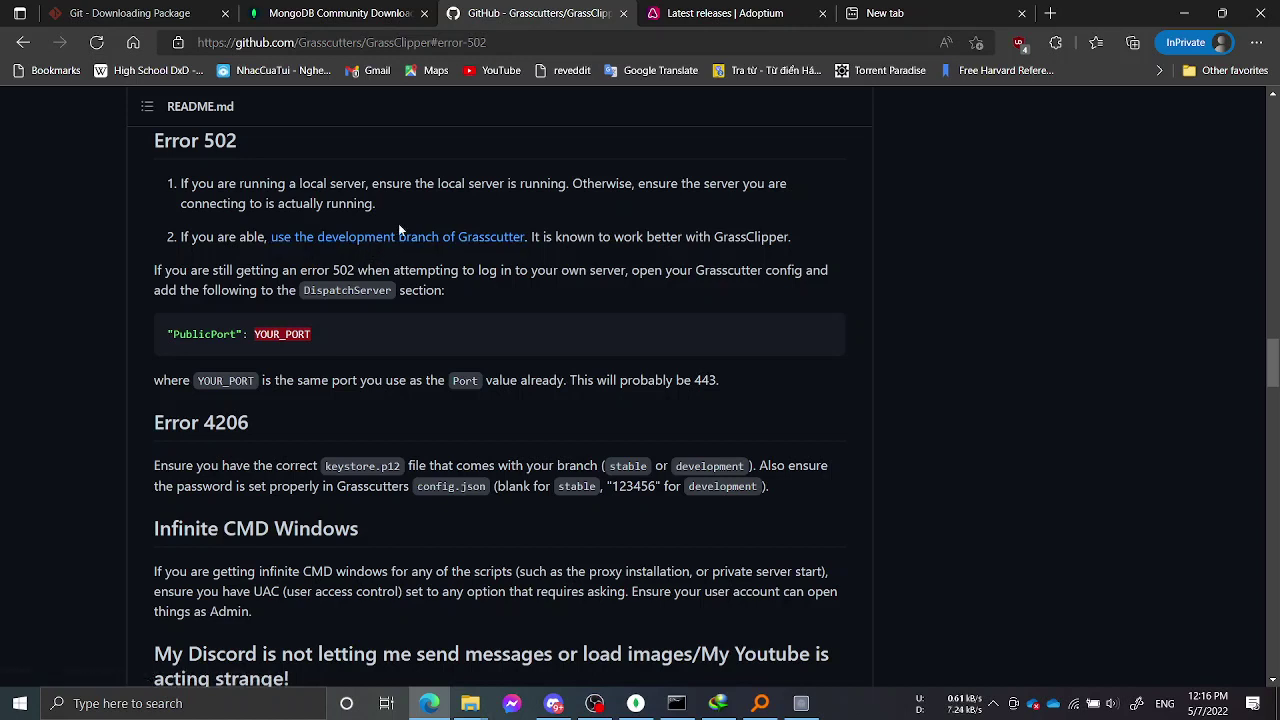
pyautogui.moveTo(576, 237); pyautogui.dragTo(165, 185)
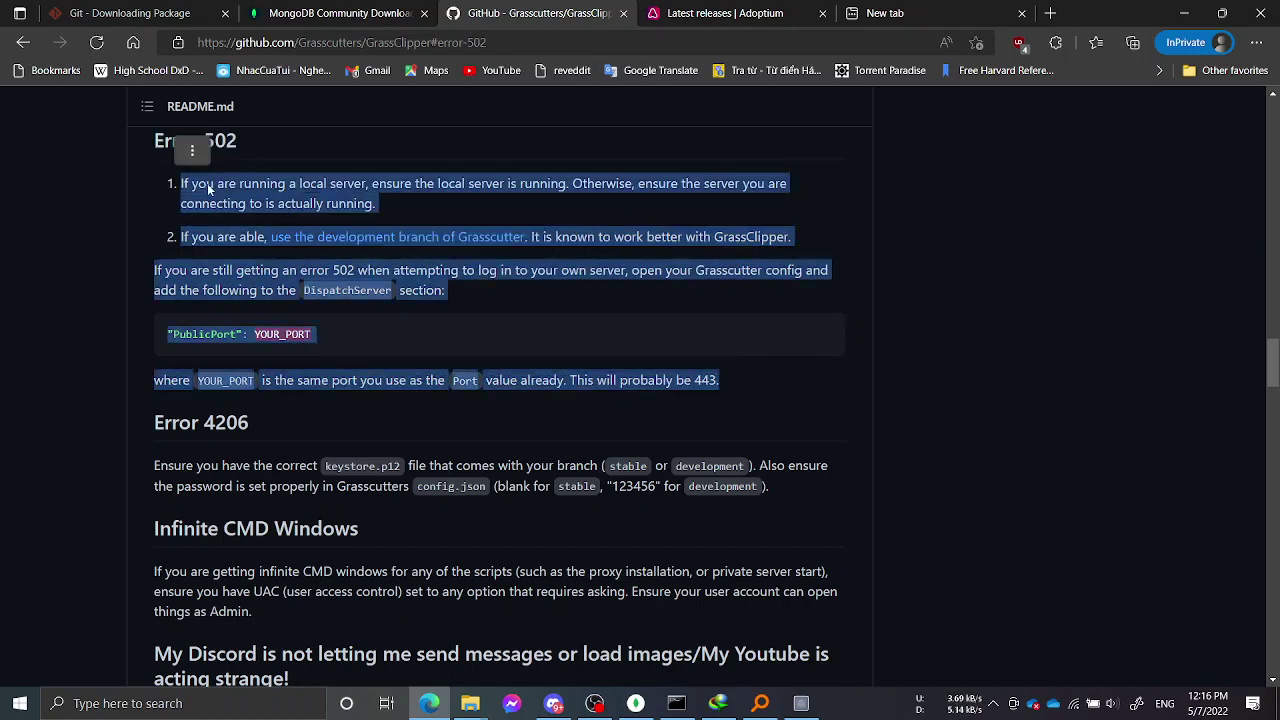
pyautogui.hotkey('ctrl', 'c')
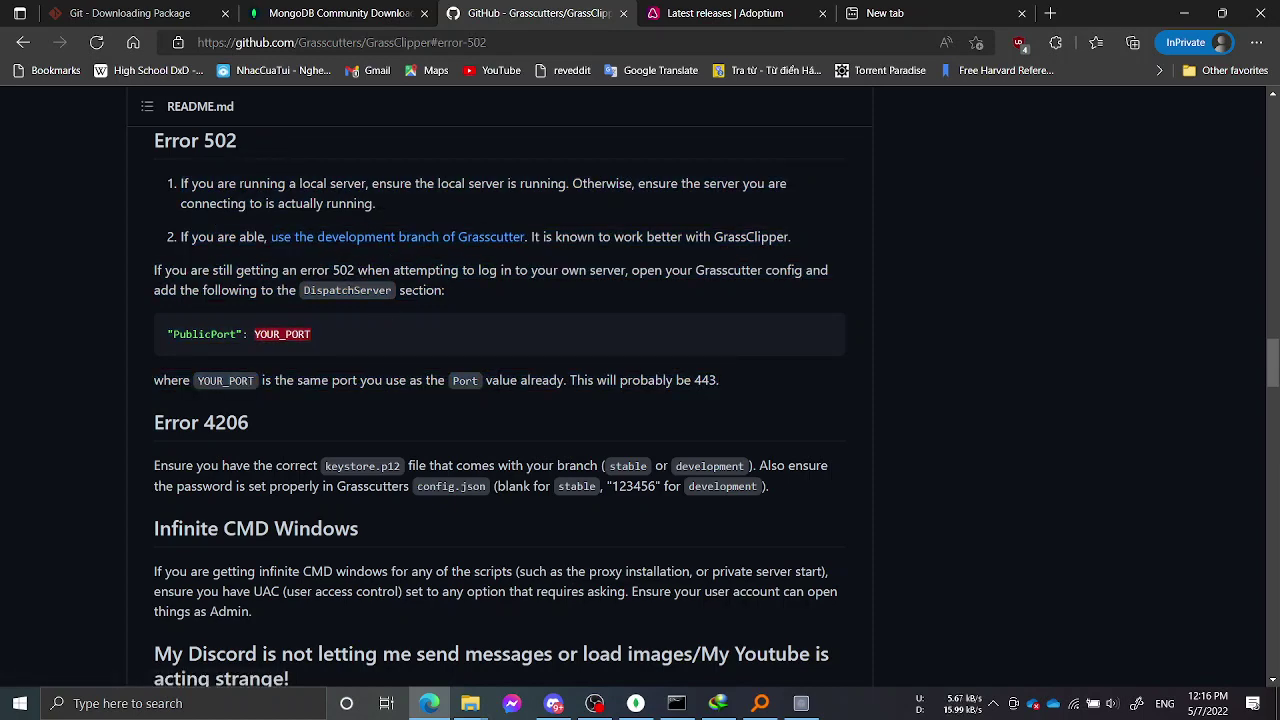
# Step: Read the README's Error 4206 section, highlighting the keystore.p12 and config.json guidance and copying the paragraph
pyautogui.scroll(-2, 277, 428)
pyautogui.scroll(1, 277, 428)
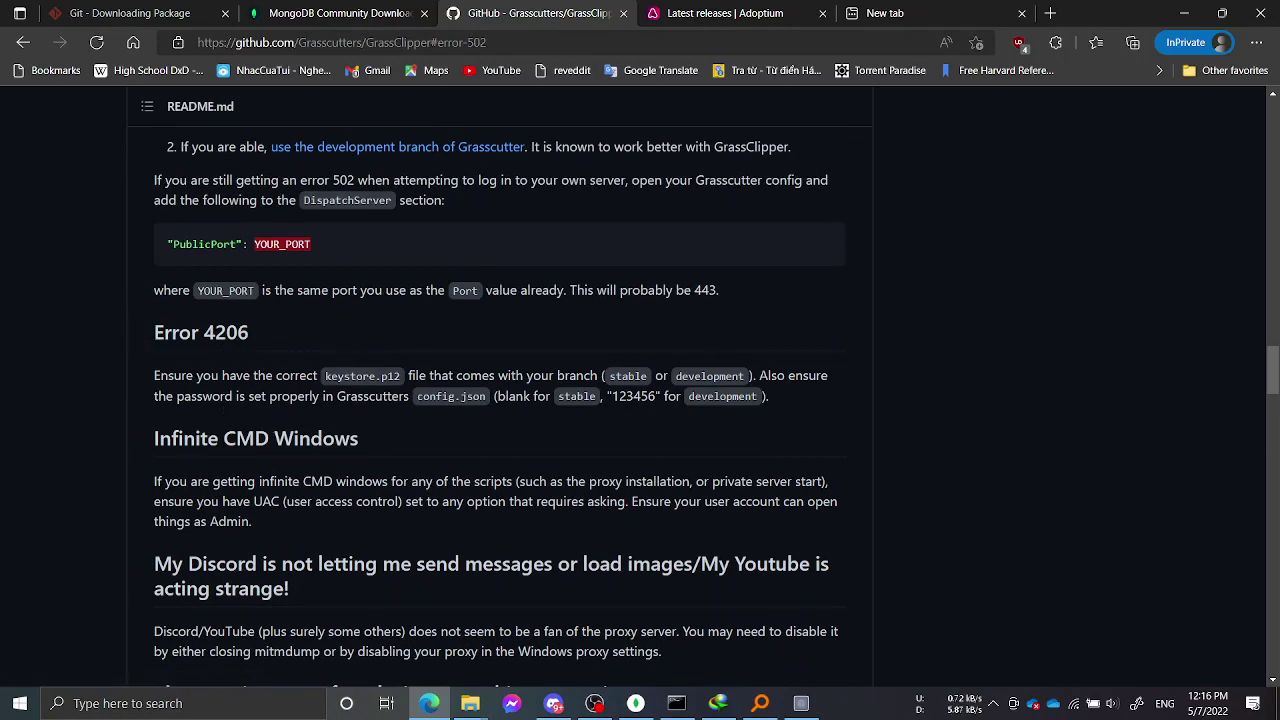
pyautogui.tripleClick(473, 376)
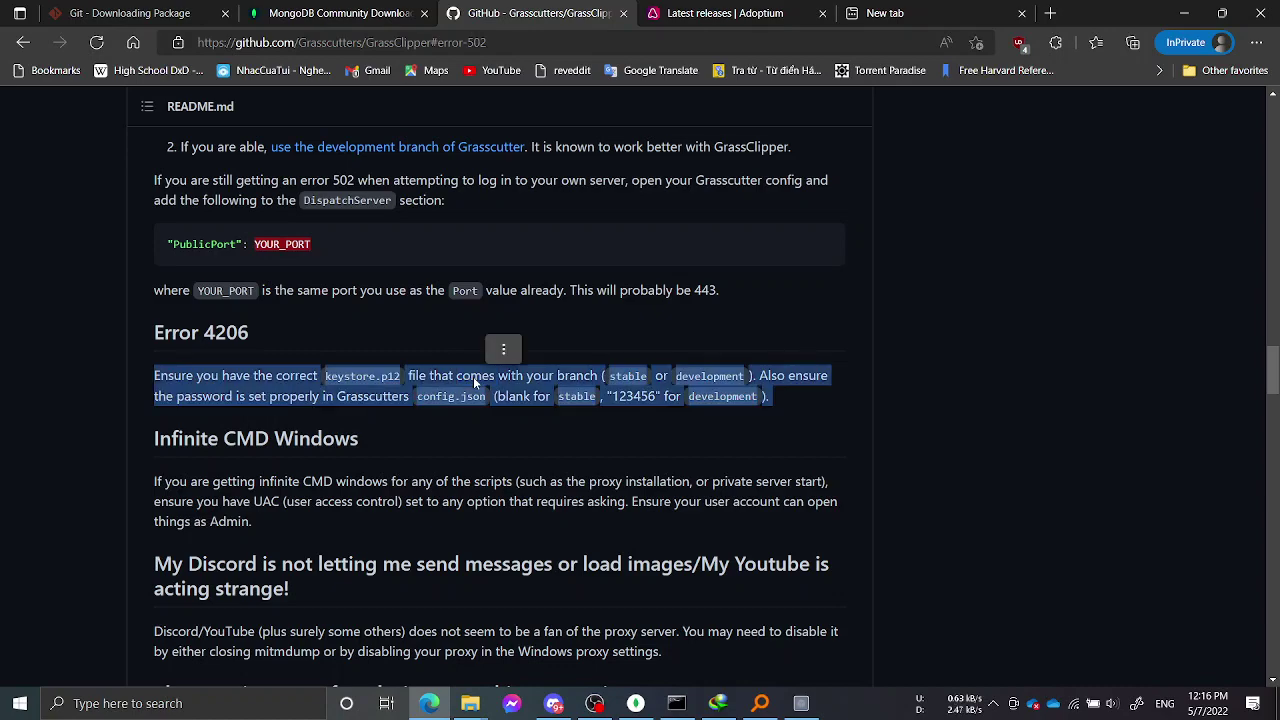
pyautogui.hotkey('ctrl', 'c')
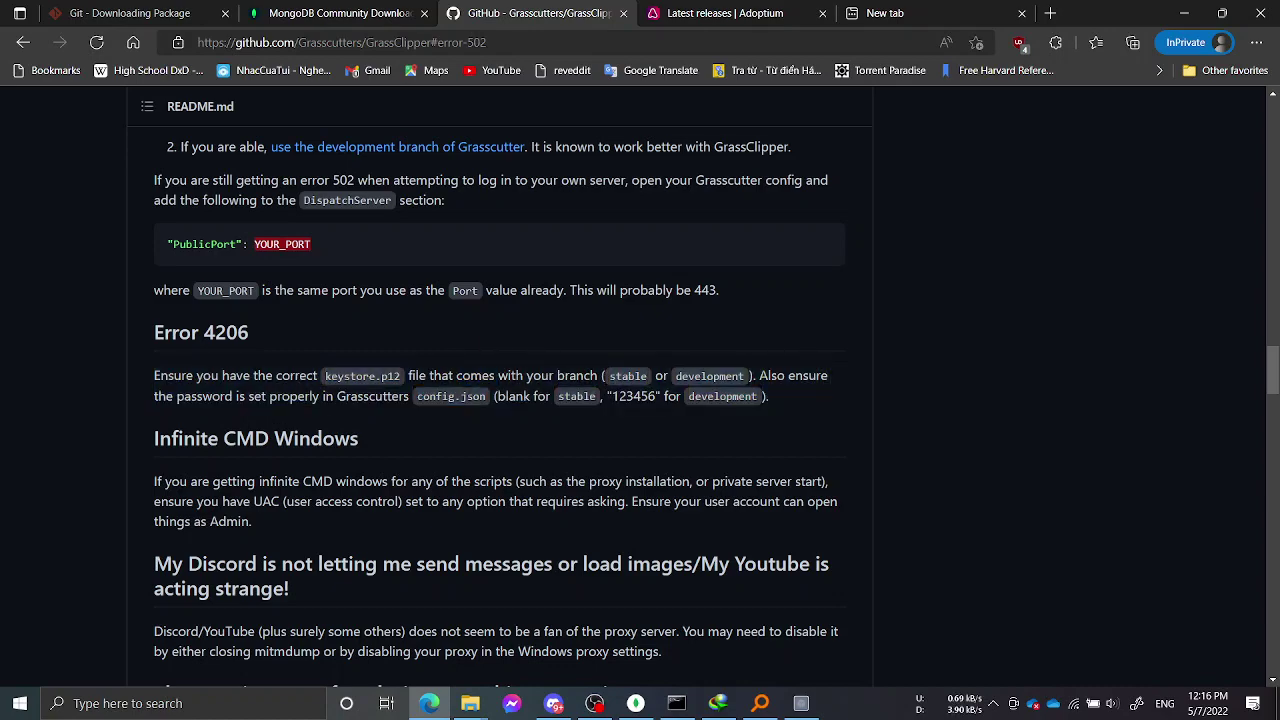
pyautogui.scroll(-3, 500, 400)
pyautogui.scroll(3, 500, 400)
pyautogui.moveTo(600, 440); pyautogui.dragTo(491, 396)
pyautogui.click(452, 403)
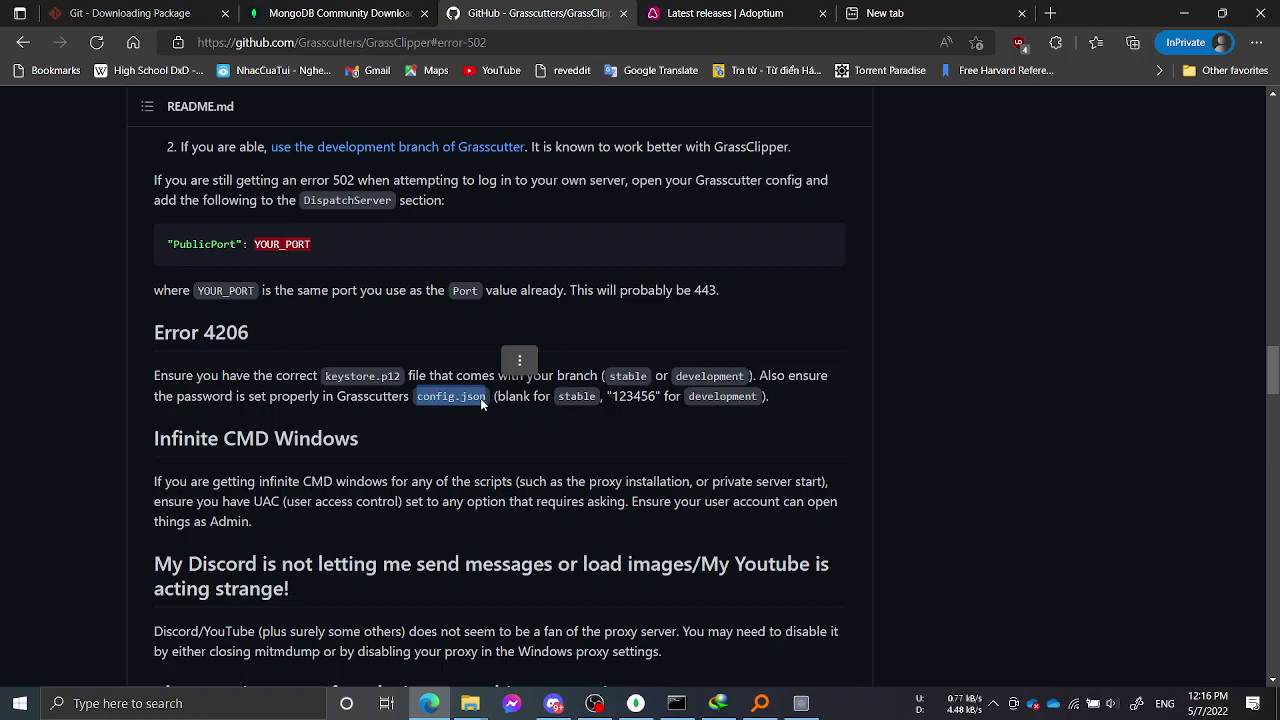
# Step: Switch to the running Grasscutter server console and create an account with the username hdde and a custom UID using account create
pyautogui.click(676, 703)
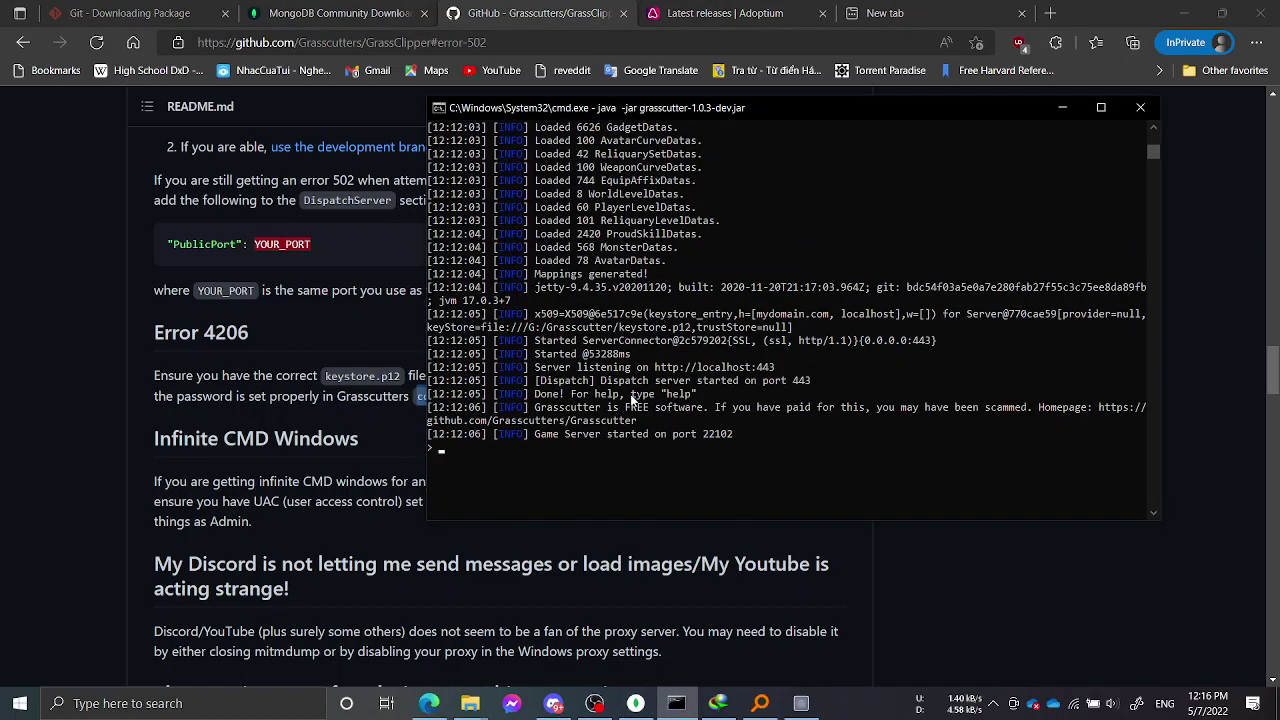
pyautogui.write('ount create hdde 738')
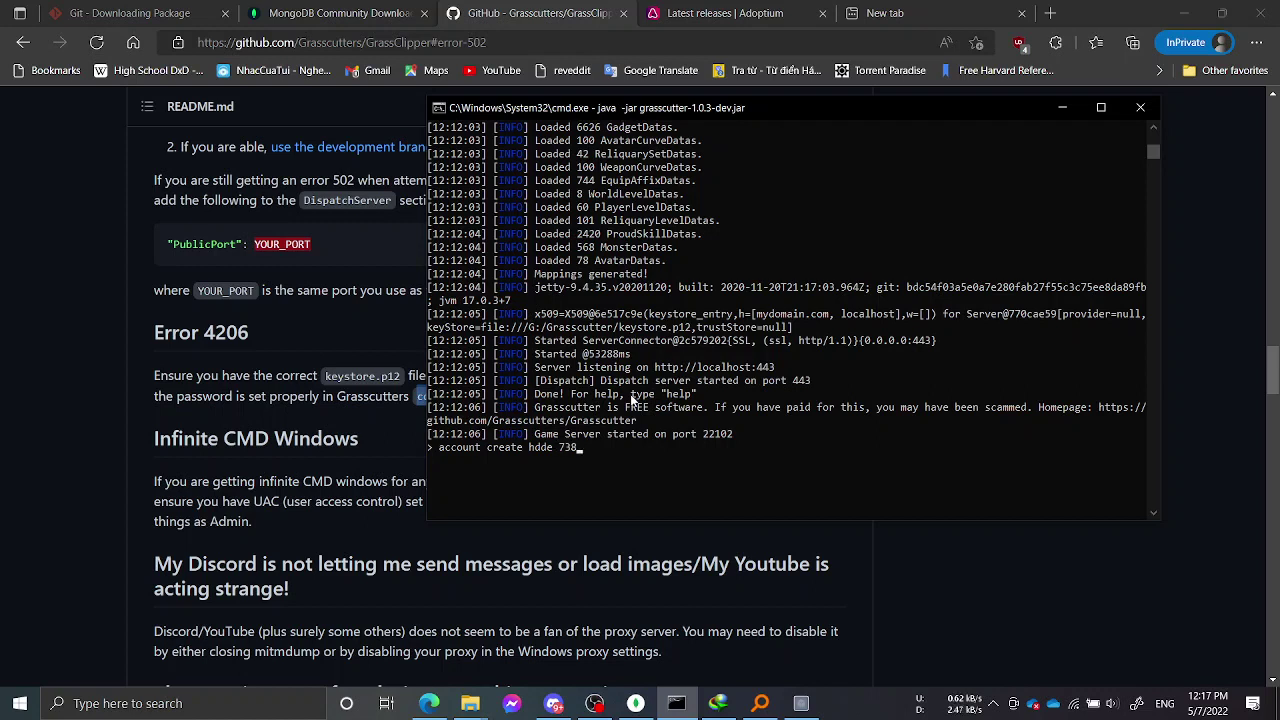
pyautogui.press('Return')
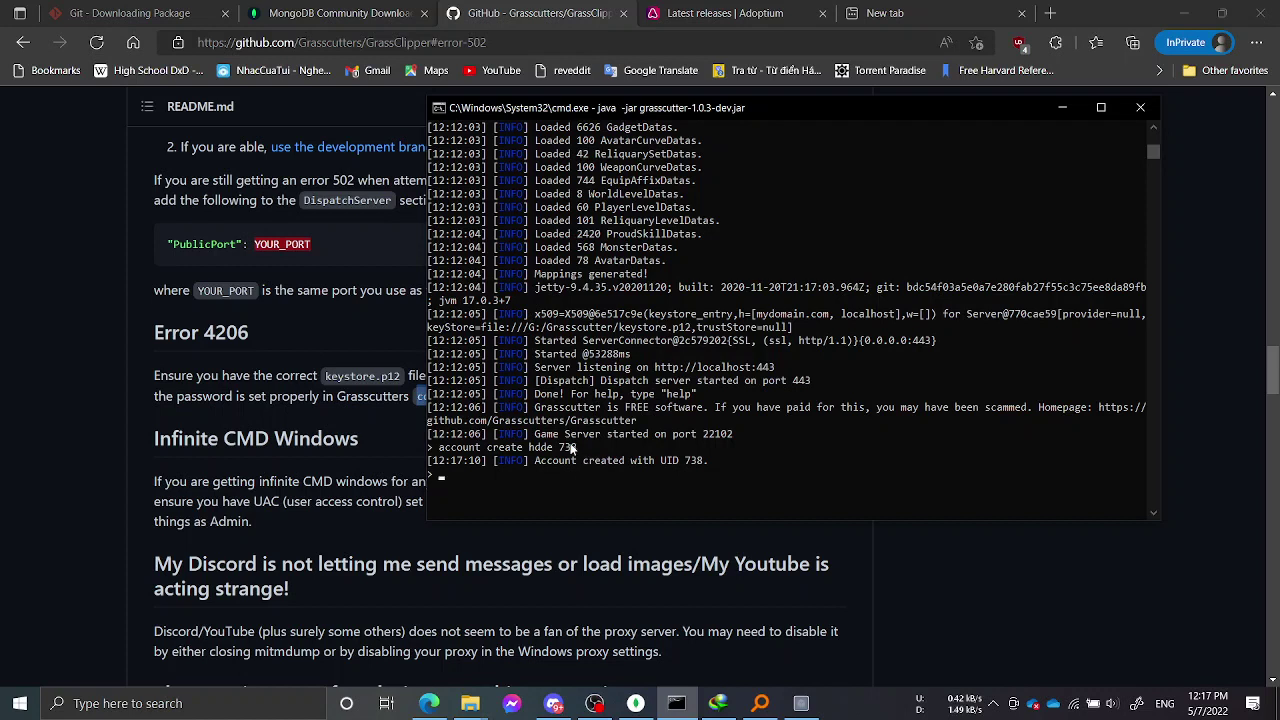
pyautogui.moveTo(560, 446); pyautogui.dragTo(576, 450)
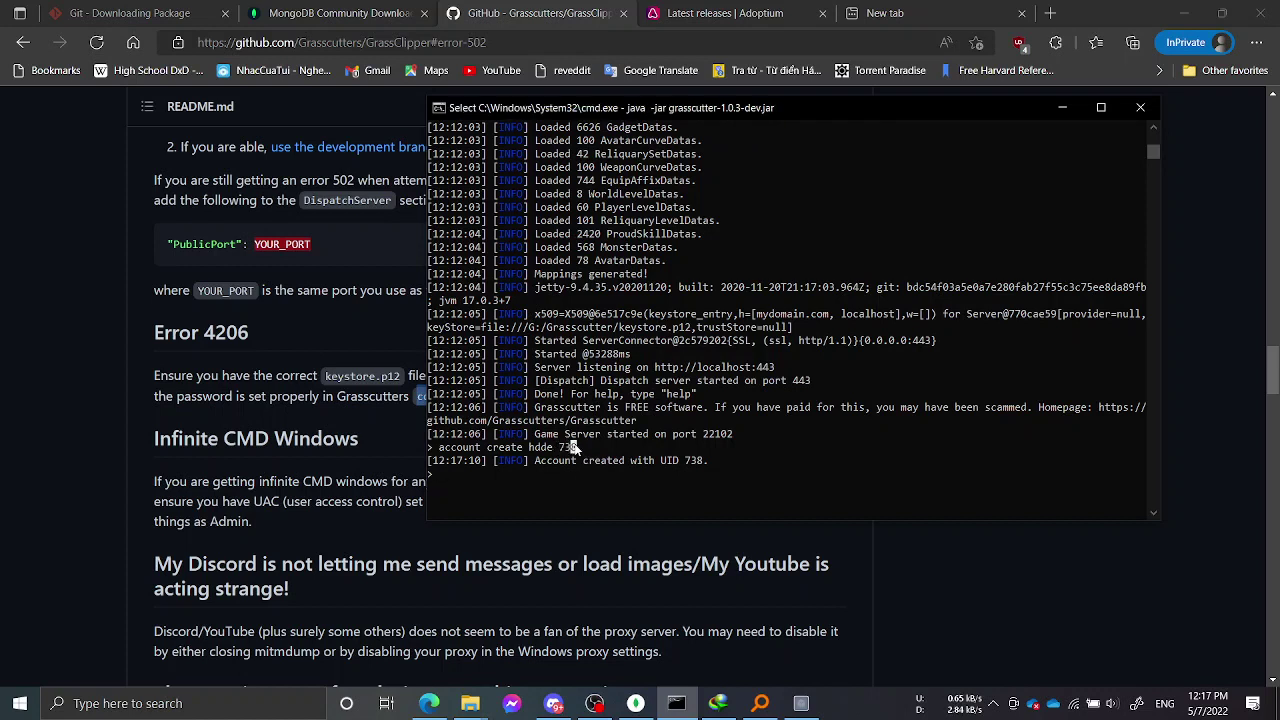
pyautogui.click(604, 421)
pyautogui.press('Escape')
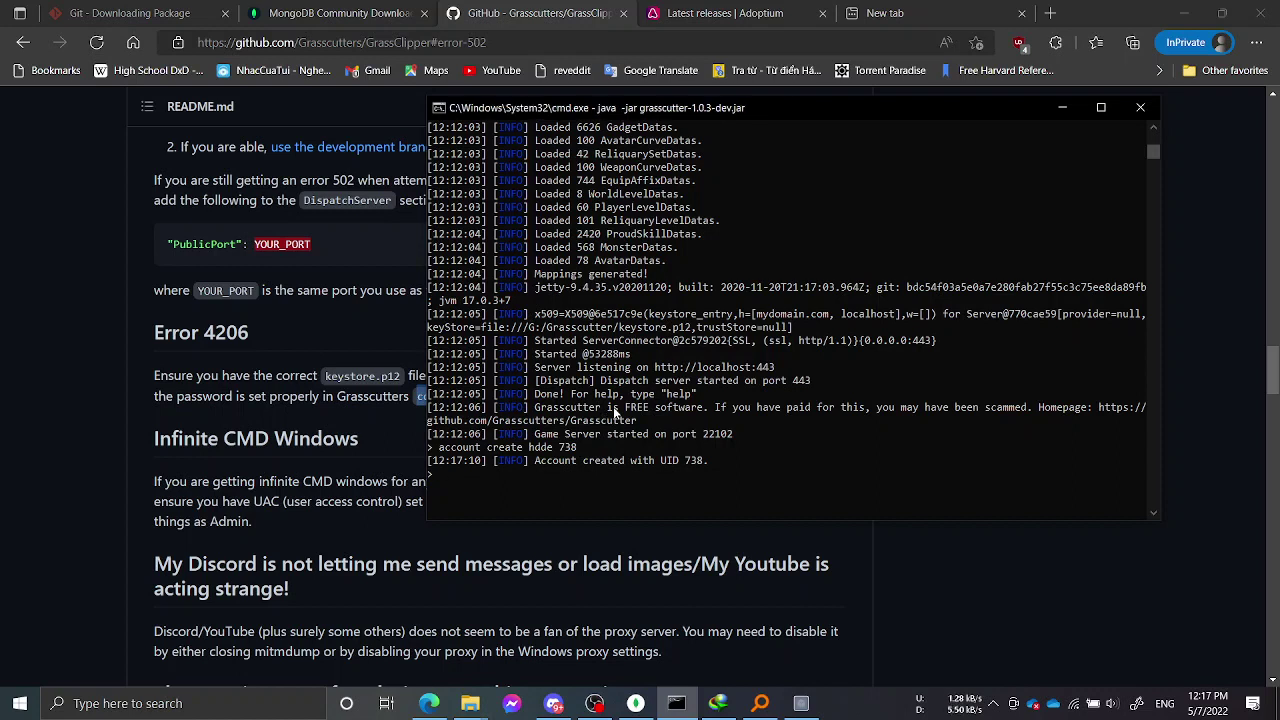
pyautogui.write('give')
pyautogui.scroll(1, 615, 412)
pyautogui.press('BackSpace')
pyautogui.press('BackSpace')
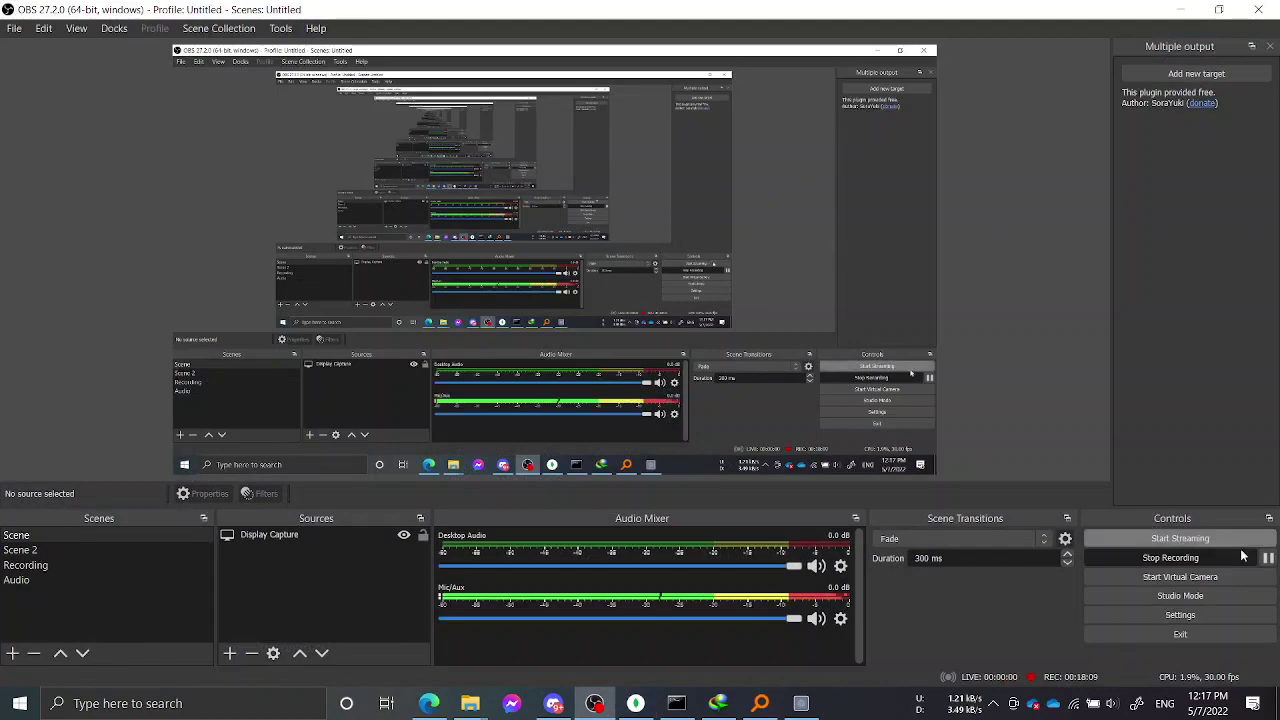
pyautogui.click(1268, 558)
pyautogui.click(1269, 560)
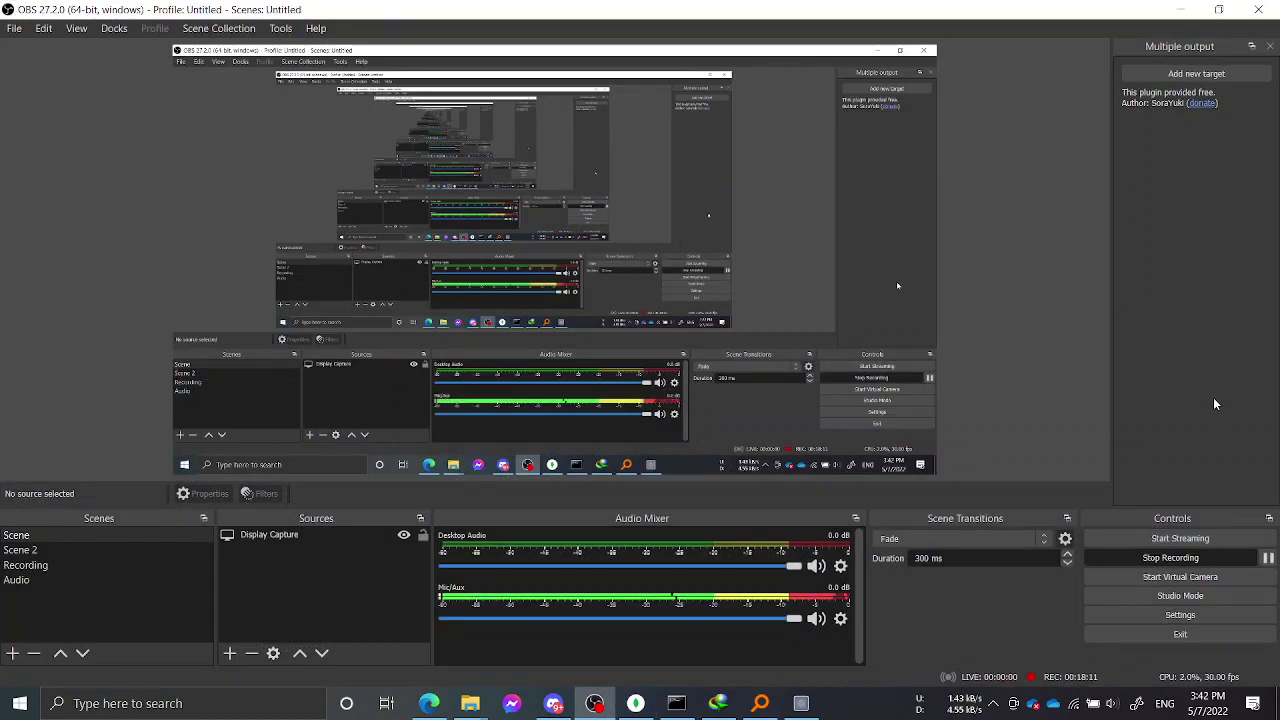
pyautogui.click(1180, 9)
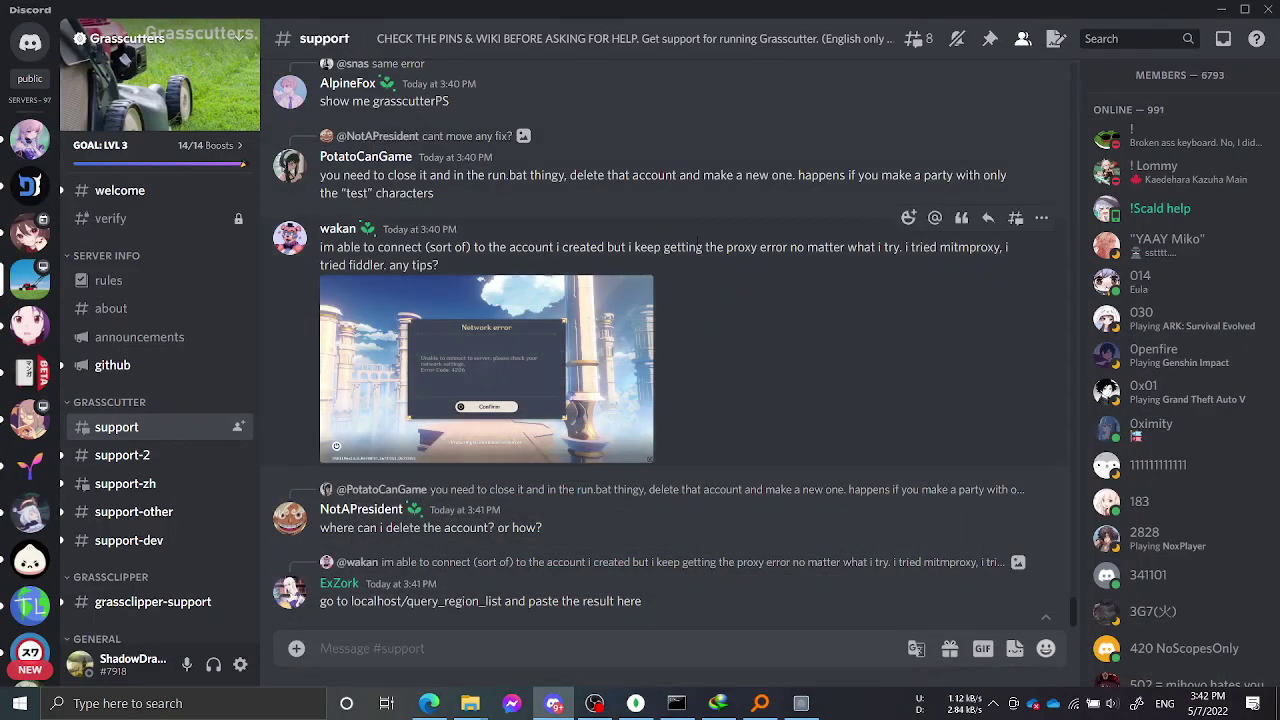
# Step: Look through the recent messages in the Grasscutters support channel on Discord
pyautogui.scroll(5, 702, 254)
pyautogui.scroll(-5, 696, 241)
pyautogui.scroll(2, 698, 243)
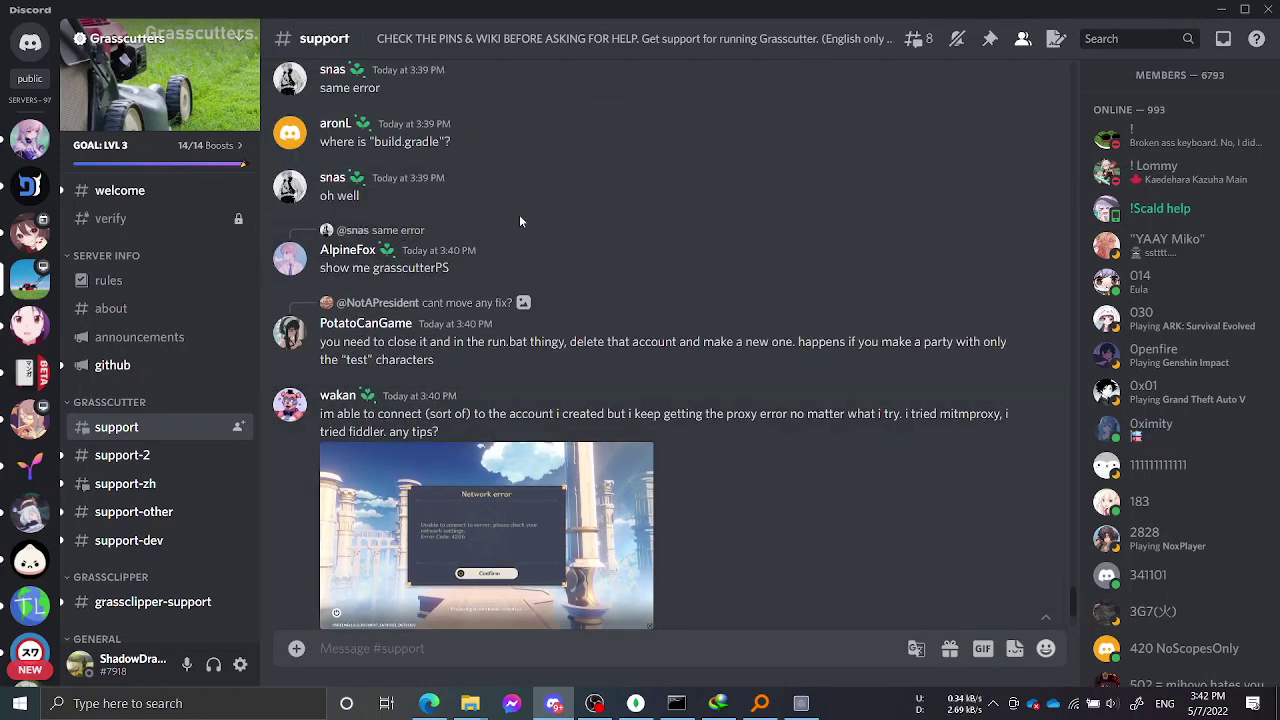
pyautogui.scroll(-2, 519, 214)
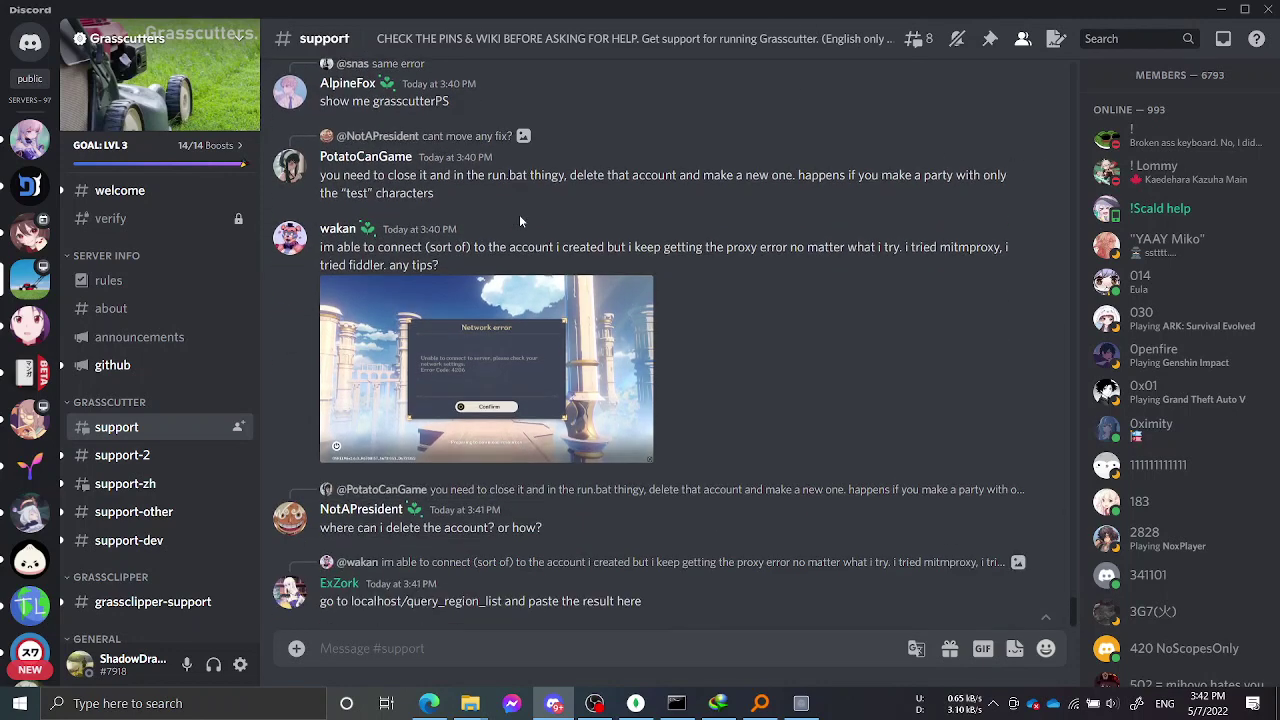
# Step: Switch to Edge and skim the GrassClipper README up to the top of the repository page
pyautogui.click(428, 703)
pyautogui.scroll(20, 504, 460)
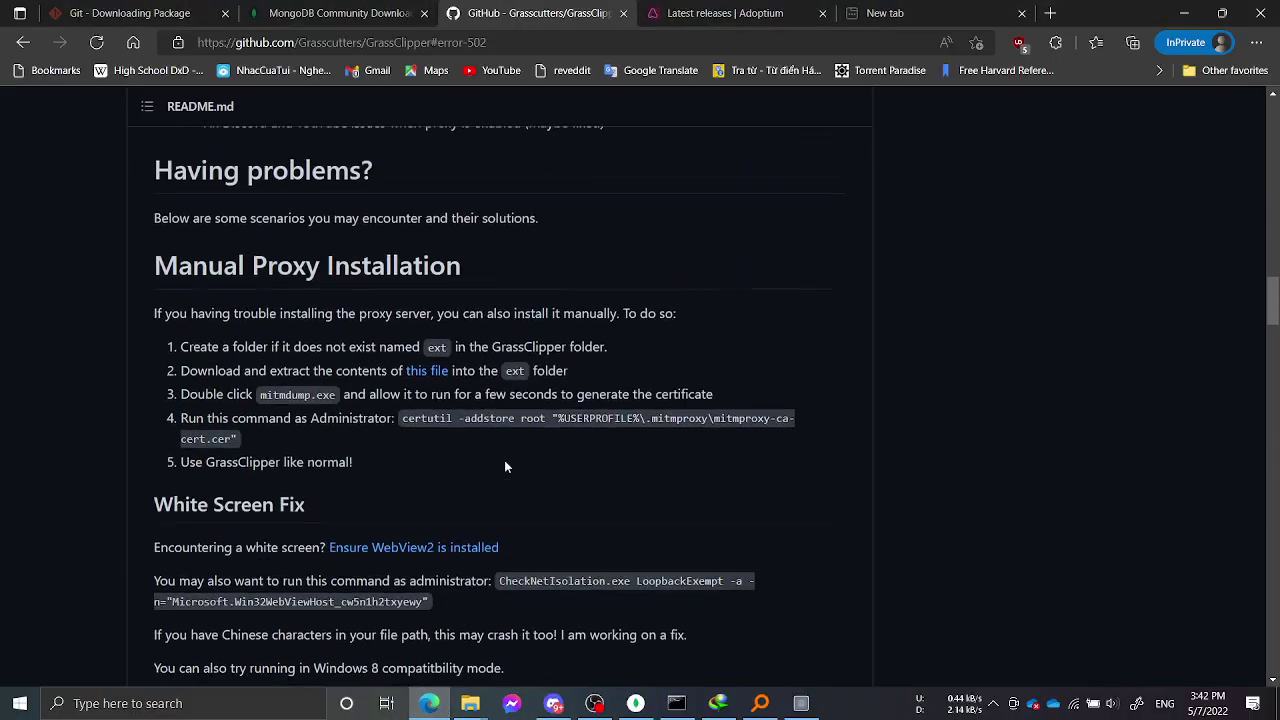
pyautogui.scroll(-5, 504, 460)
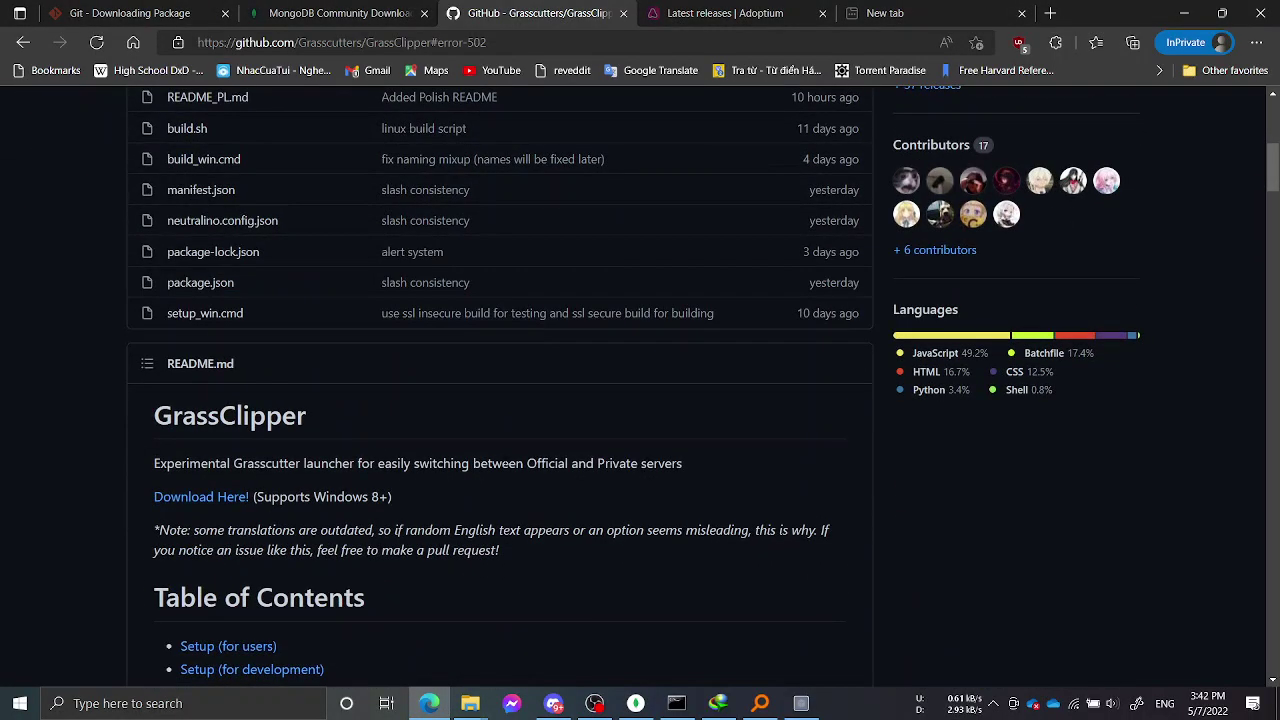
pyautogui.scroll(5, 421, 216)
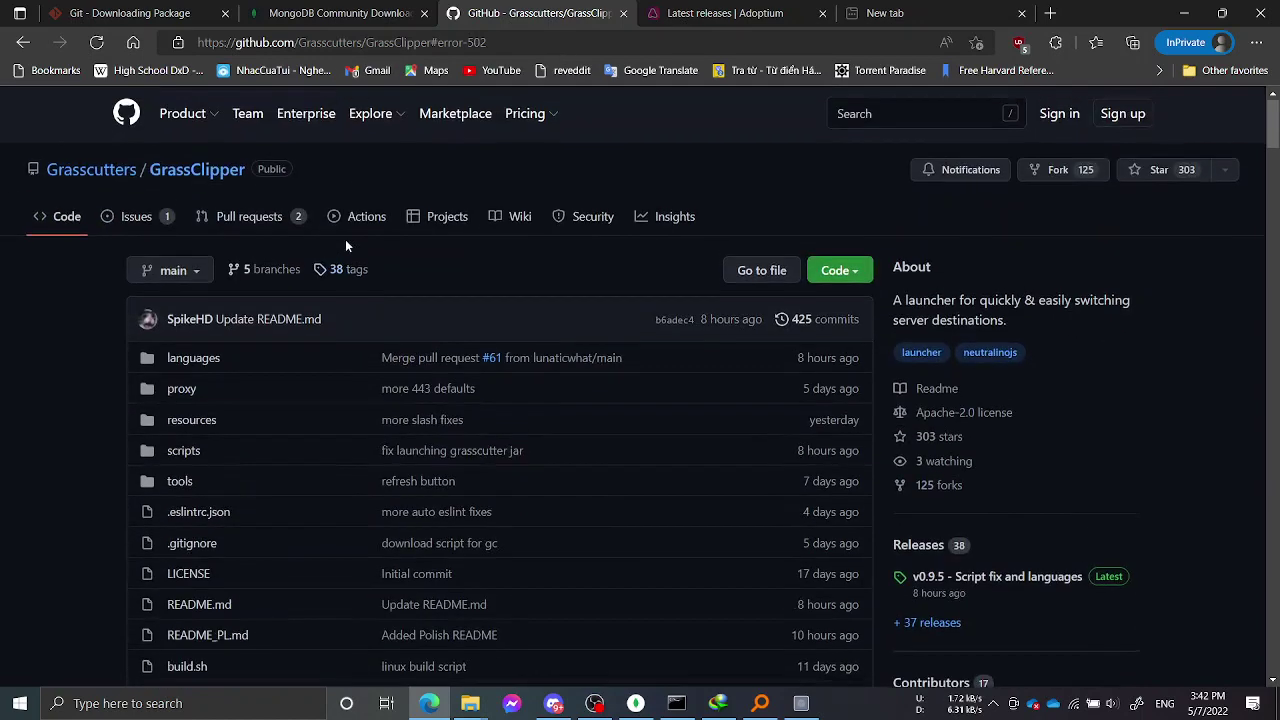
# Step: Go to the Grasscutters organization page, open the Grasscutter repository, and skim its file list and README
pyautogui.click(118, 178)
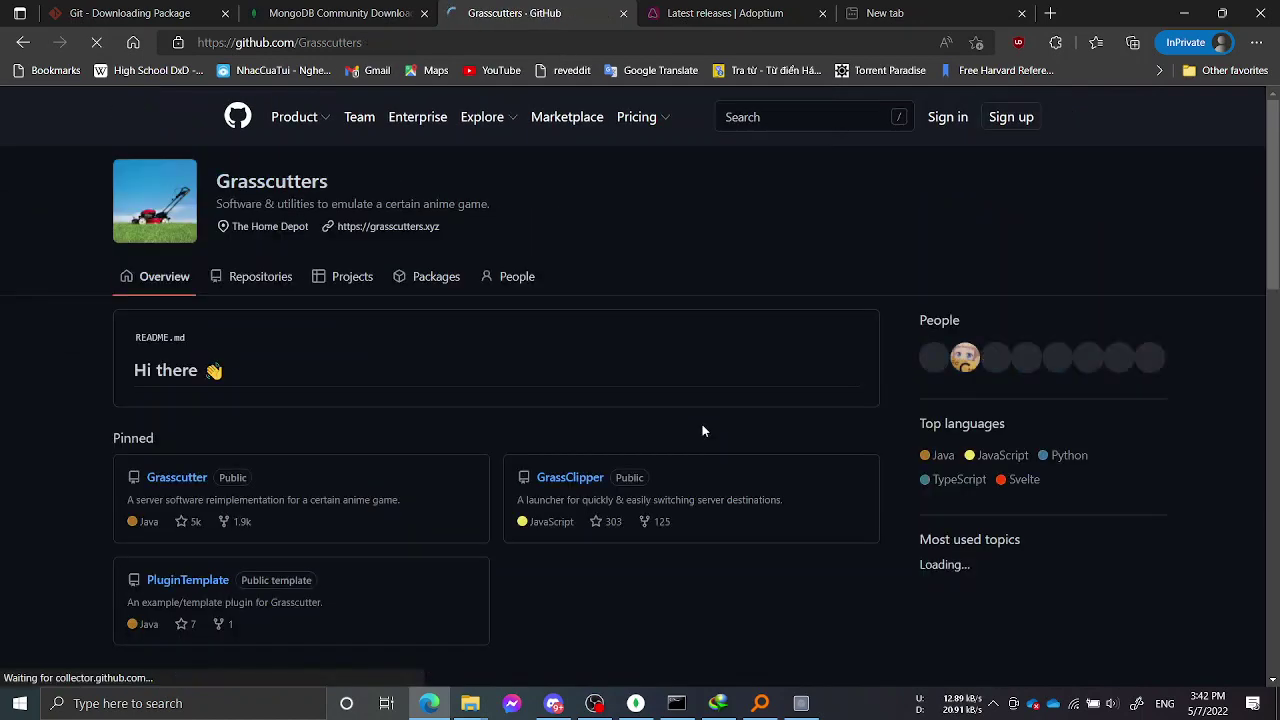
pyautogui.scroll(-1, 205, 378)
pyautogui.click(171, 390)
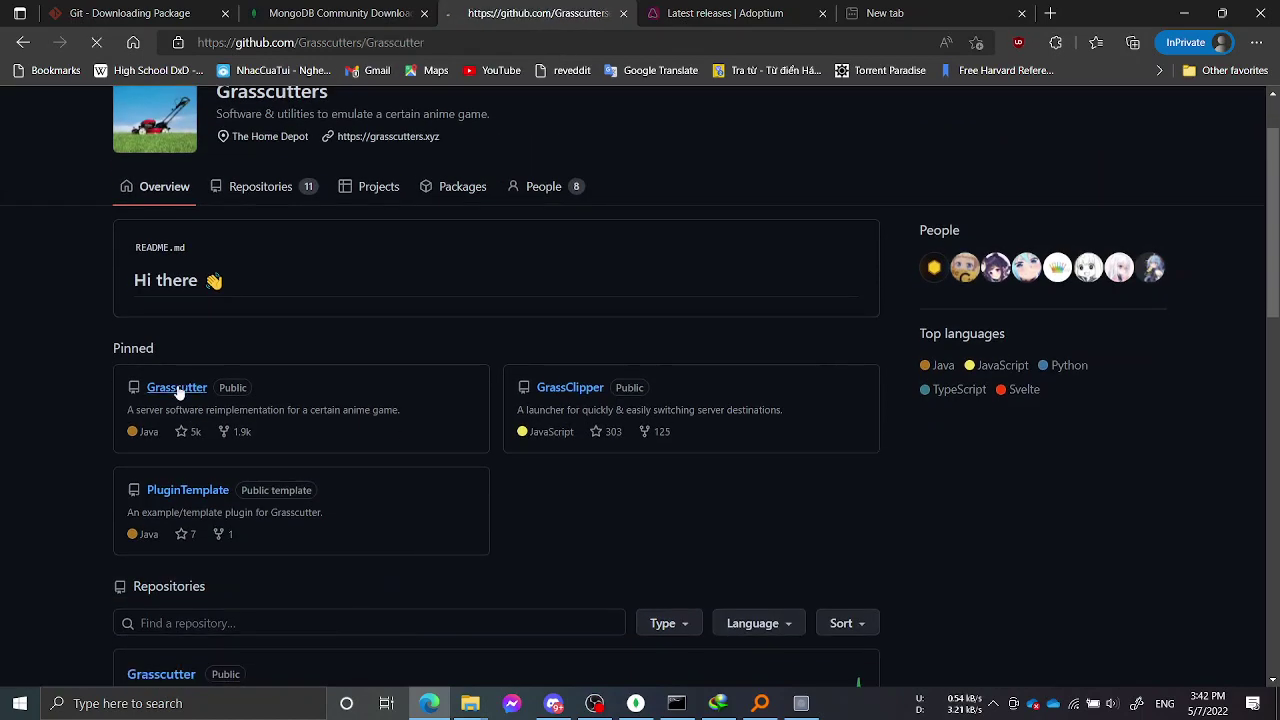
pyautogui.scroll(-3, 433, 400)
pyautogui.scroll(-5, 433, 400)
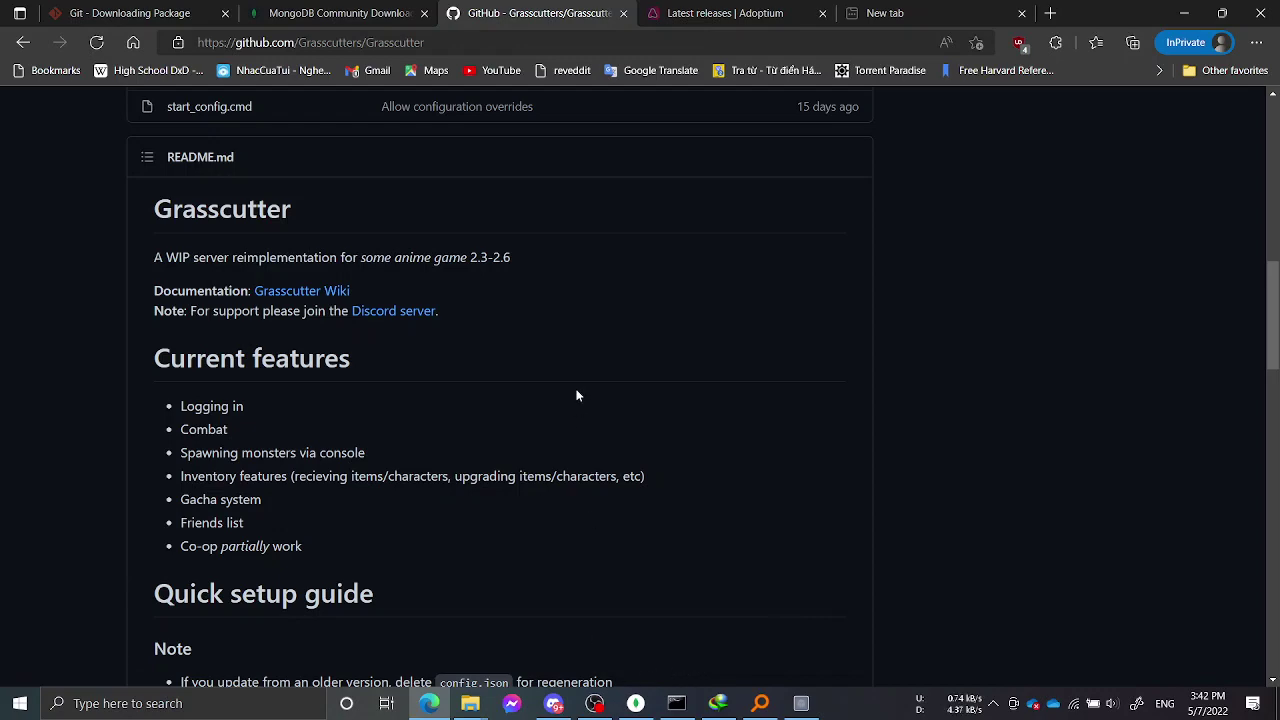
pyautogui.scroll(10, 576, 395)
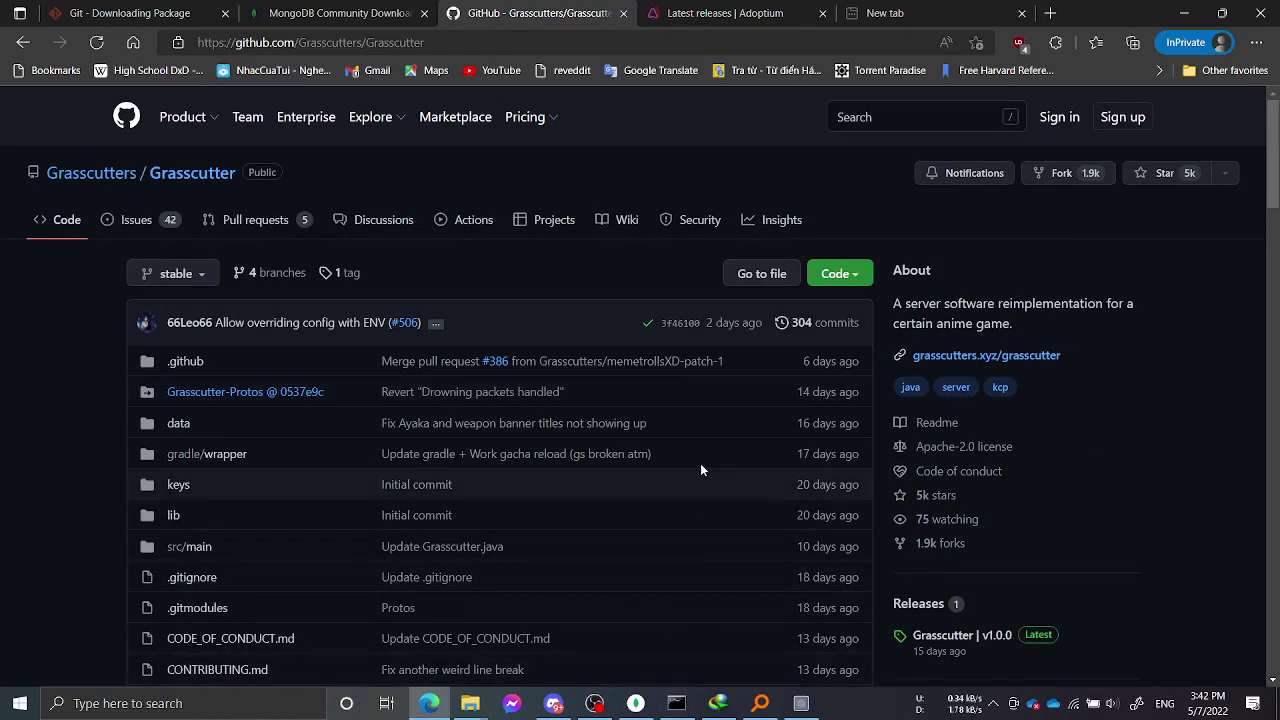
pyautogui.scroll(-10, 699, 466)
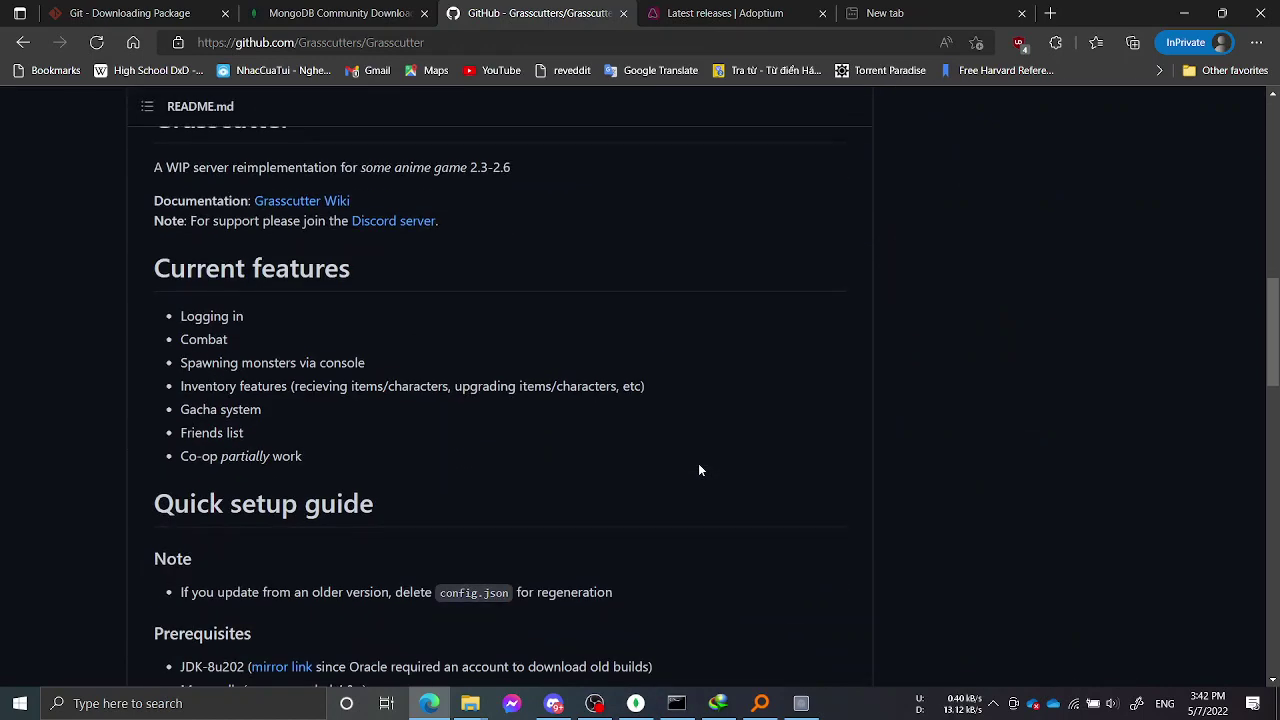
# Step: Bring up the GrassClipper X launcher to view it, minimize it, and return to the top of the Grasscutter repository page
pyautogui.click(815, 708)
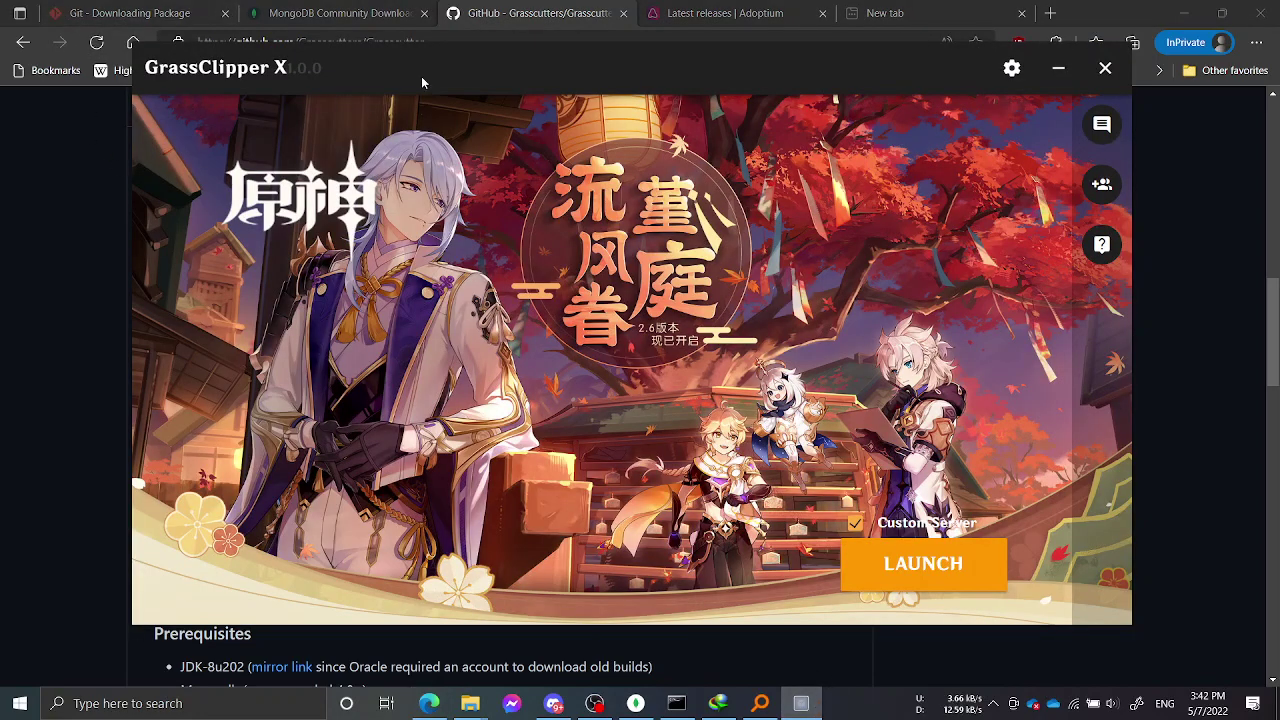
pyautogui.moveTo(421, 76); pyautogui.dragTo(401, 126)
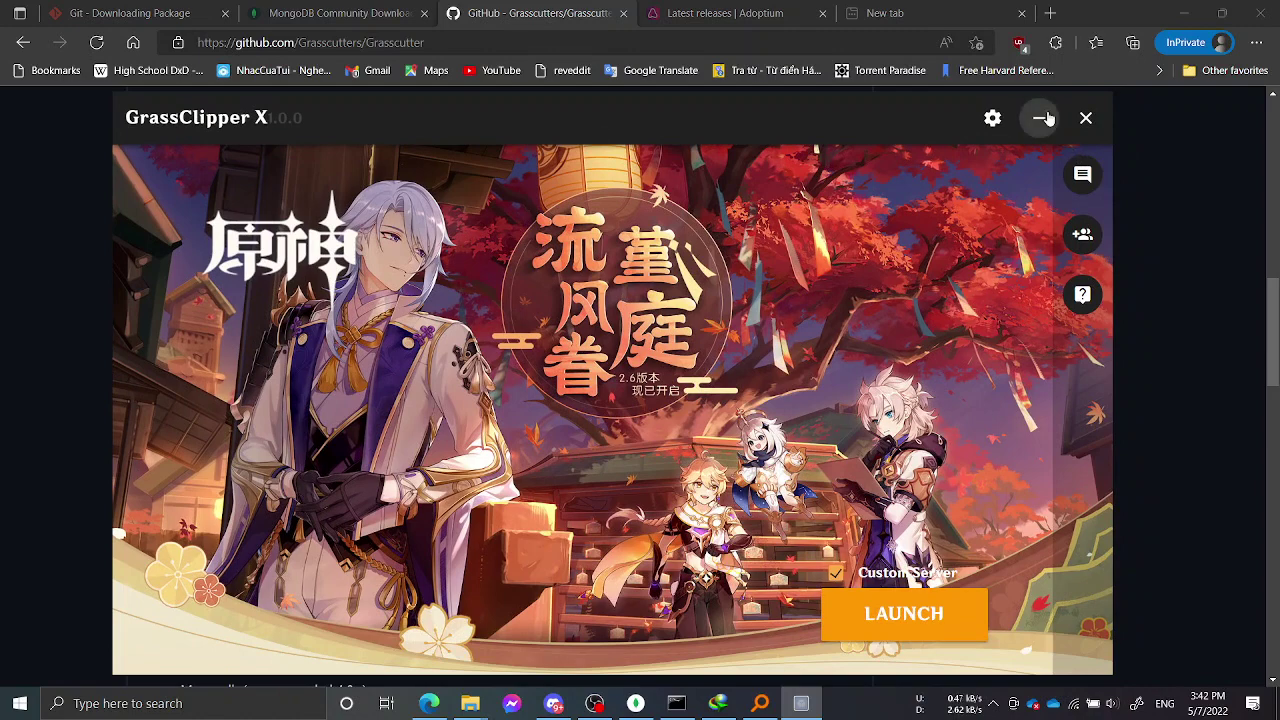
pyautogui.click(1043, 118)
pyautogui.scroll(3, 920, 295)
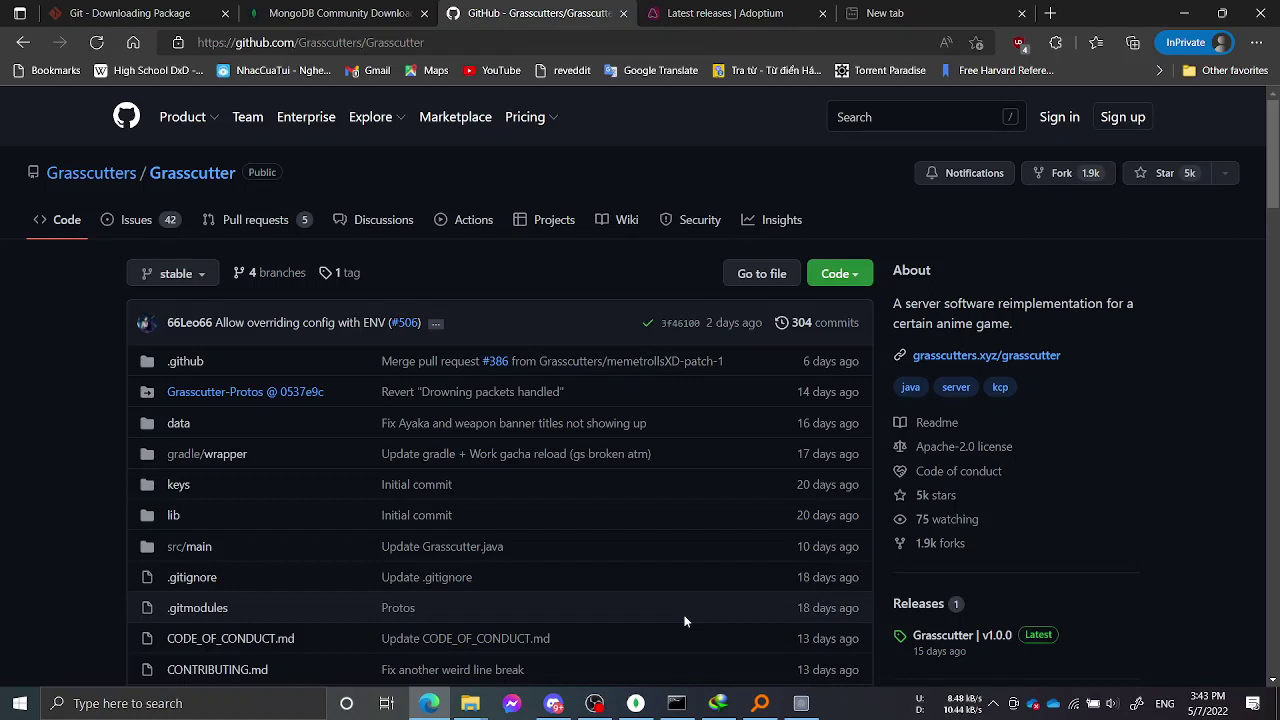
# Step: Switch to Discord and look back through the Grasscutters support channel for earlier messages about server and connection errors
pyautogui.click(566, 707)
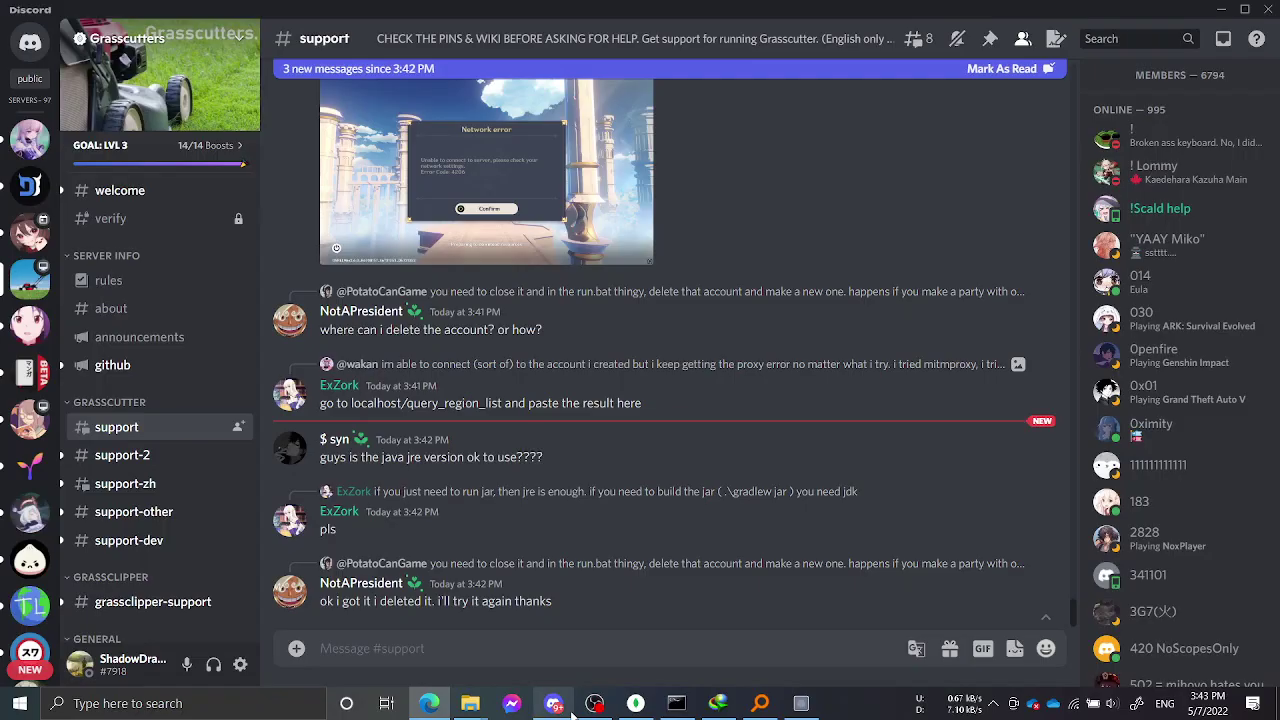
pyautogui.scroll(15, 468, 450)
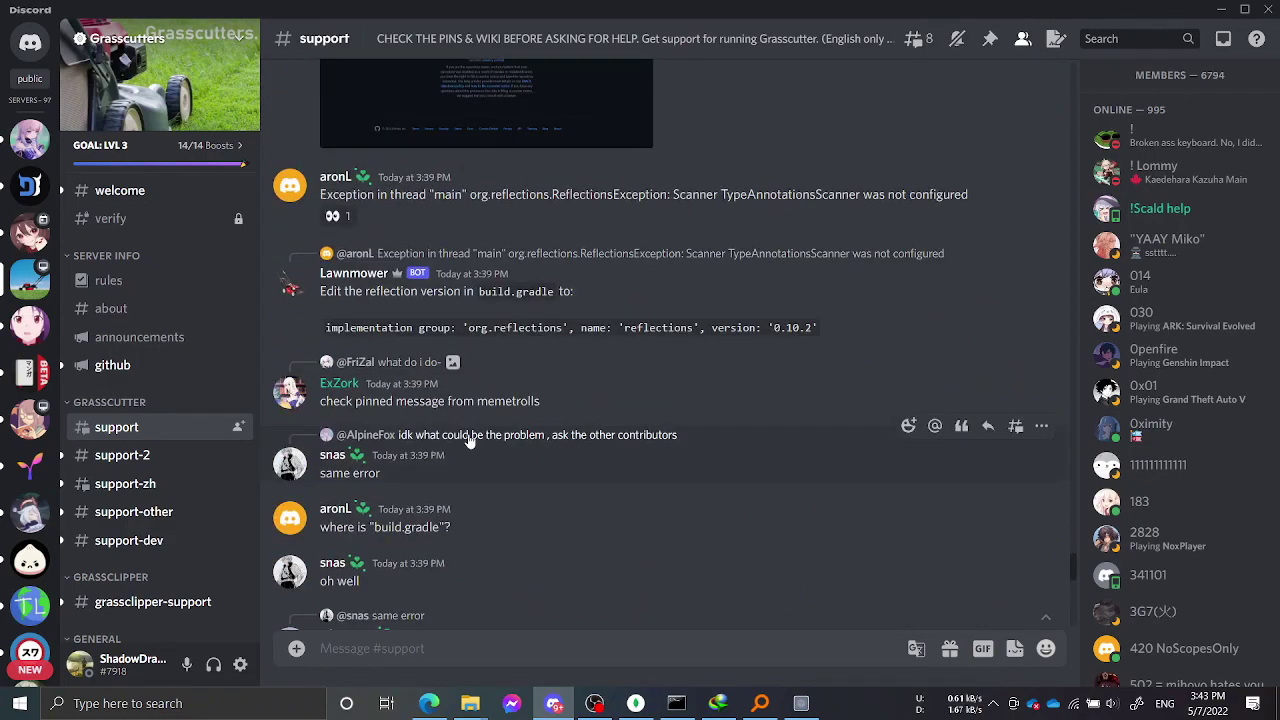
pyautogui.scroll(-10, 468, 441)
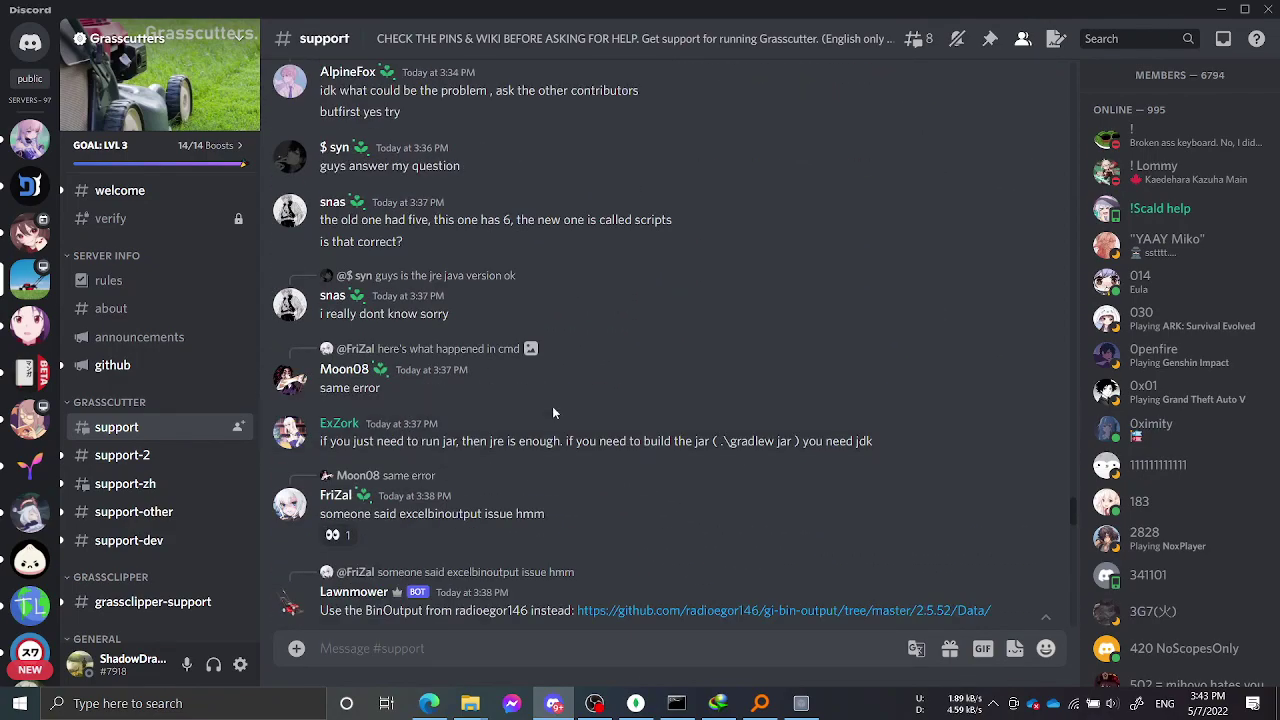
pyautogui.scroll(-5, 552, 412)
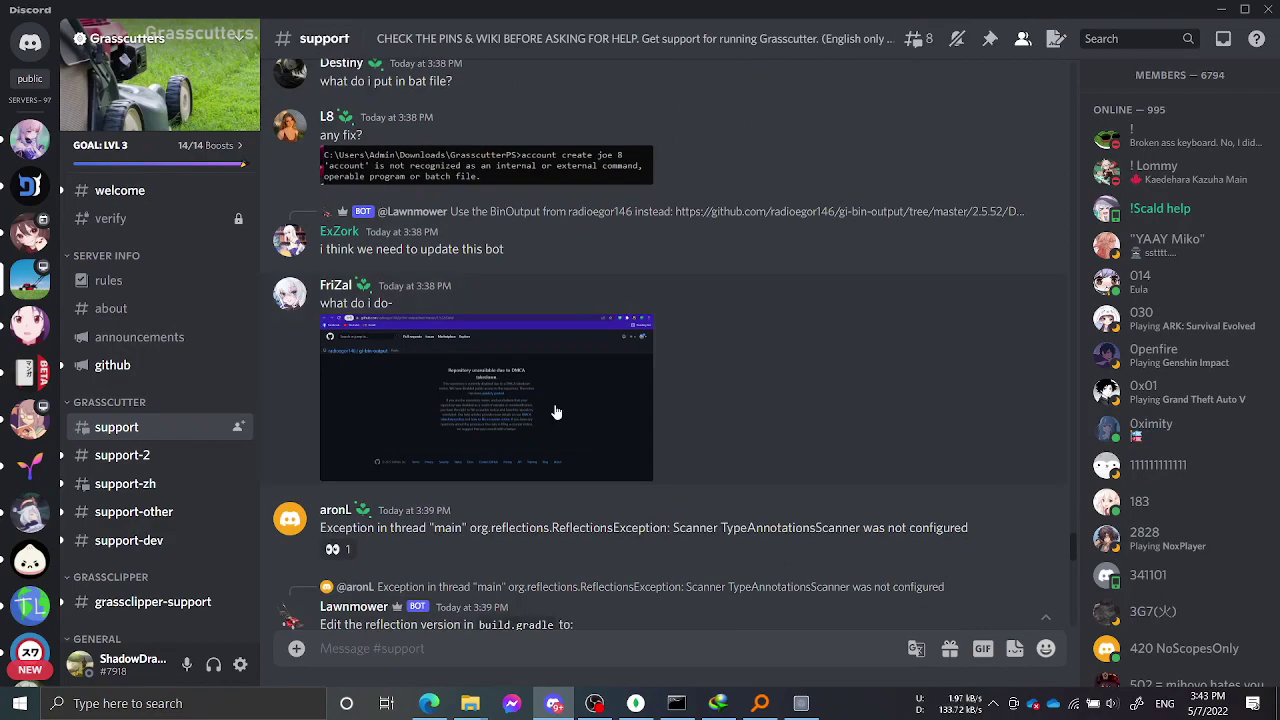
pyautogui.scroll(20, 557, 412)
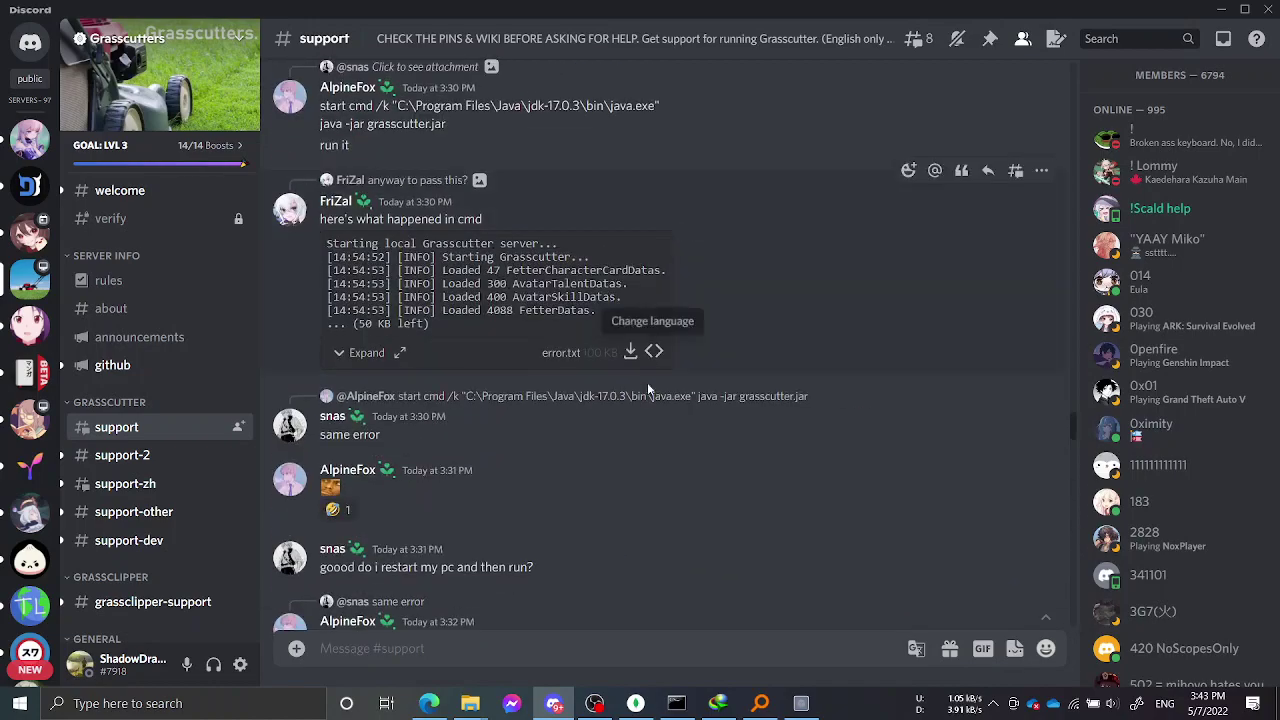
pyautogui.scroll(5, 650, 376)
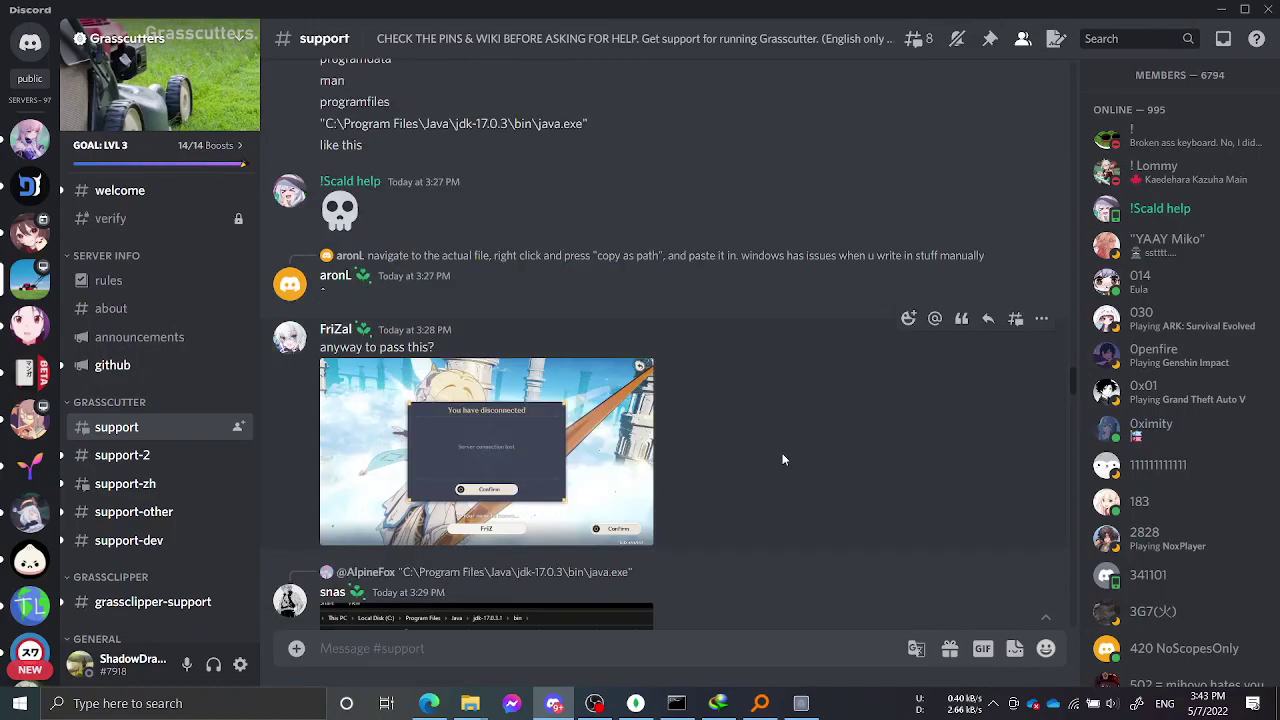
pyautogui.scroll(-20, 783, 459)
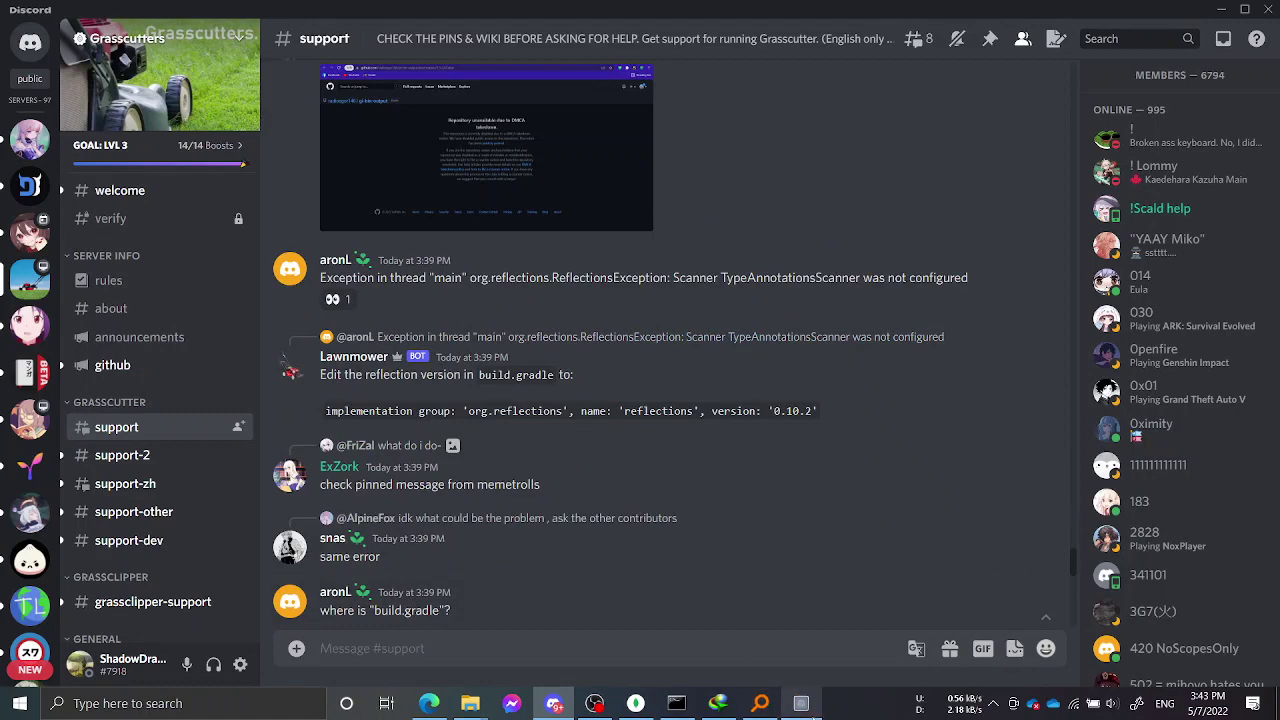
# Step: Bring the GrassClipper X launcher up over Discord for a brief look and minimize it again
pyautogui.click(801, 703)
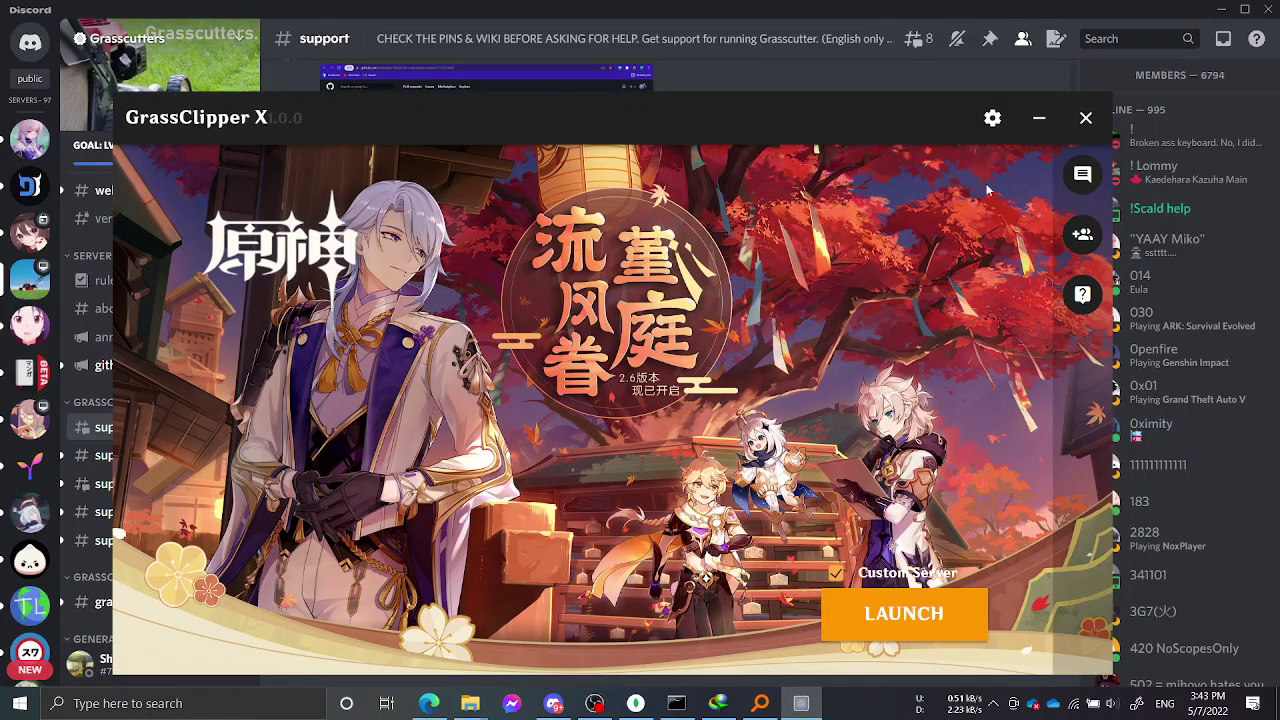
pyautogui.click(1039, 118)
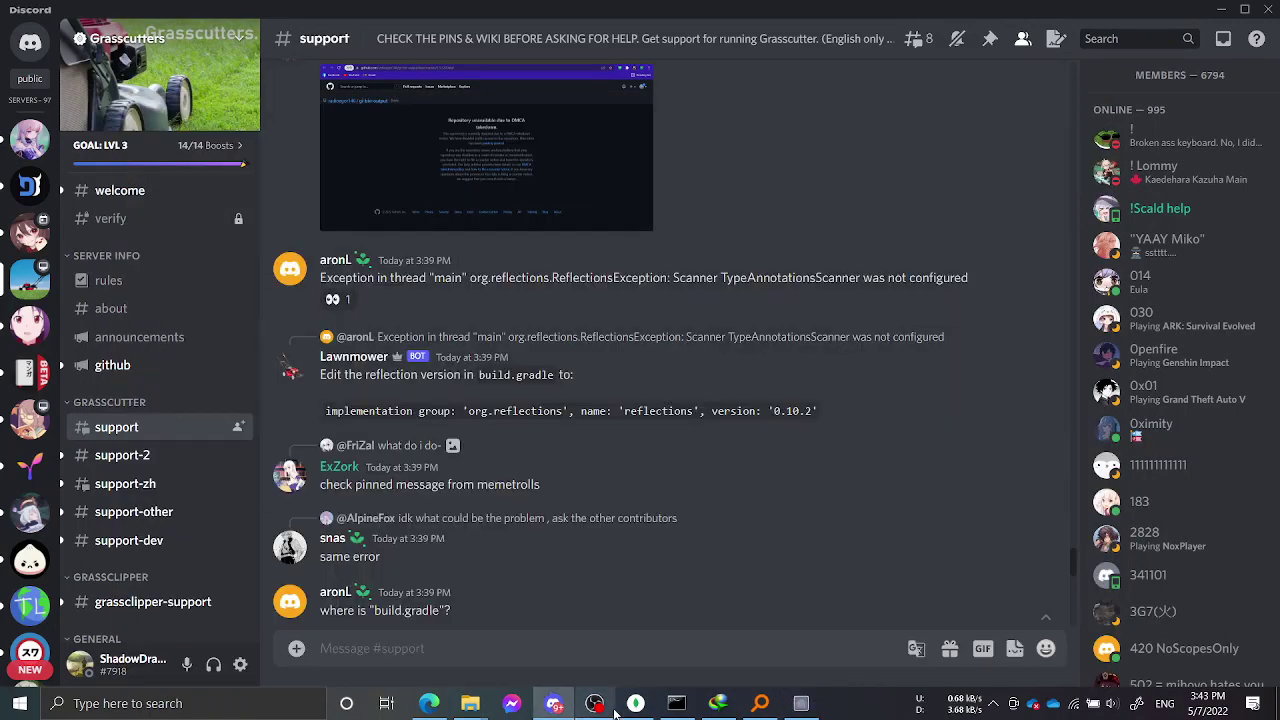